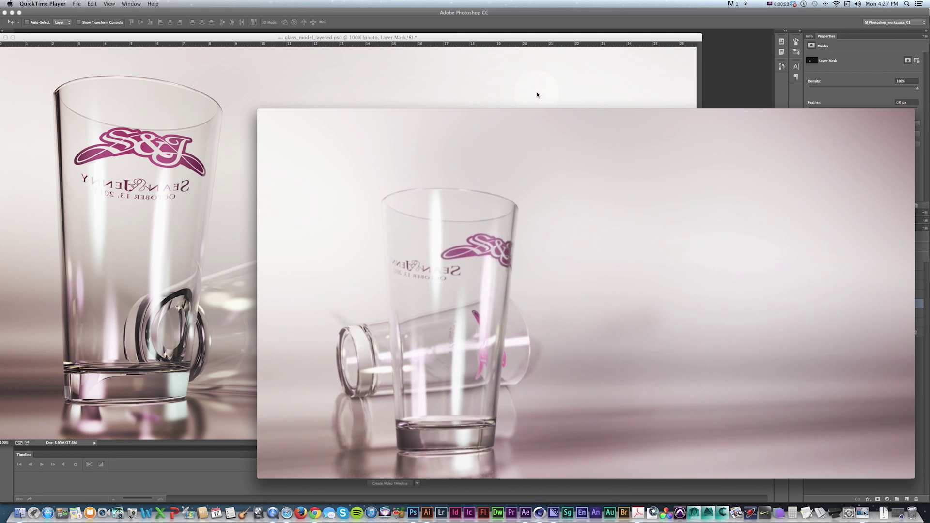
Compare the rendered glass video Glass_1280.mov with the layered glass composite in Photoshop
left_click(535, 93)
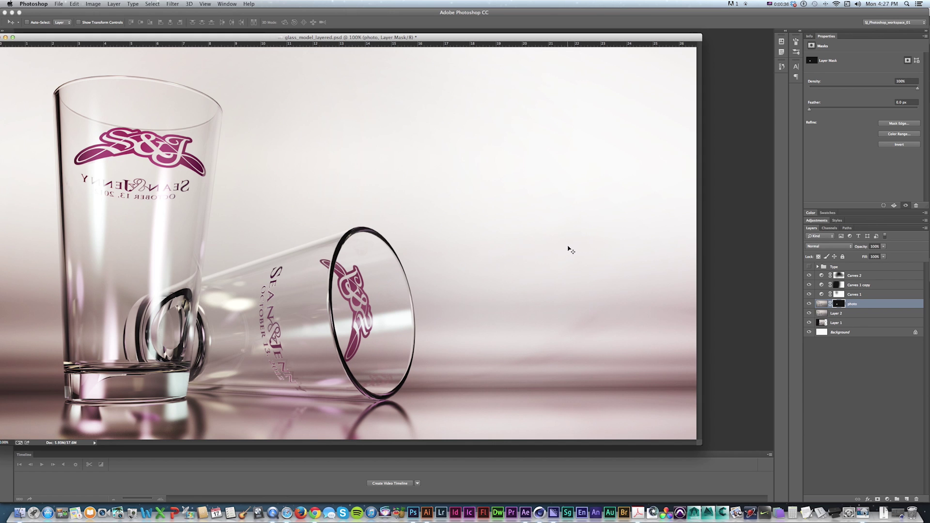
key("super+Tab")
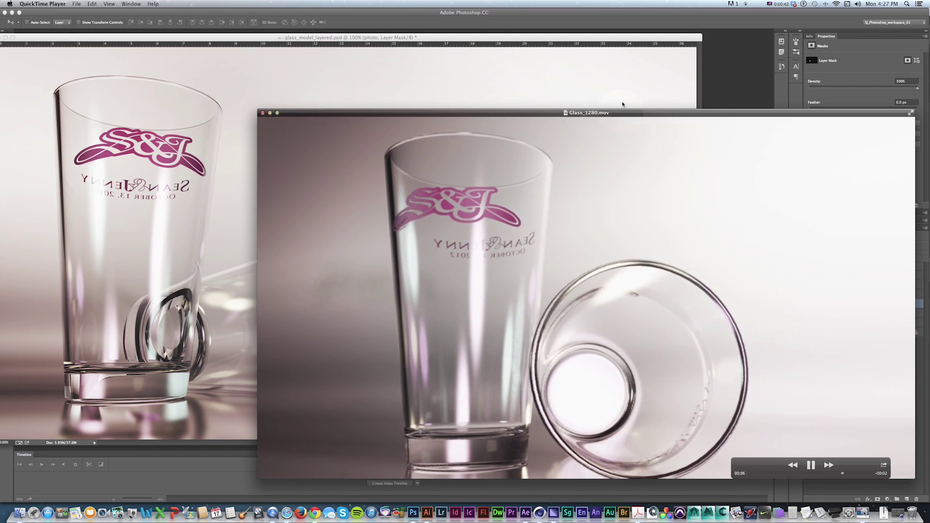
left_click(591, 86)
In Photoshop, toggle the visibility of the Curves adjustment layers in glass_model_layered.psd to compare the image with and without grading
key("super+grave")
left_click_drag(336, 70, 929, 152)
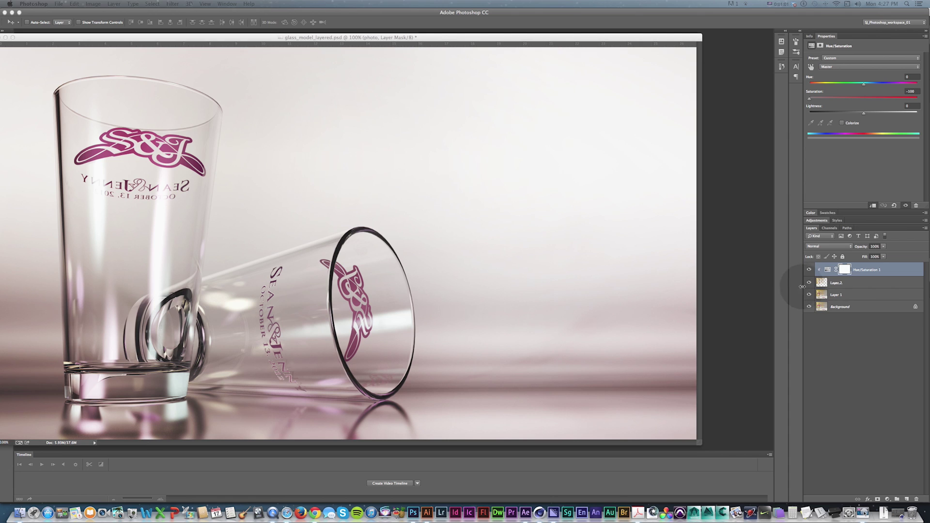
left_click(793, 270)
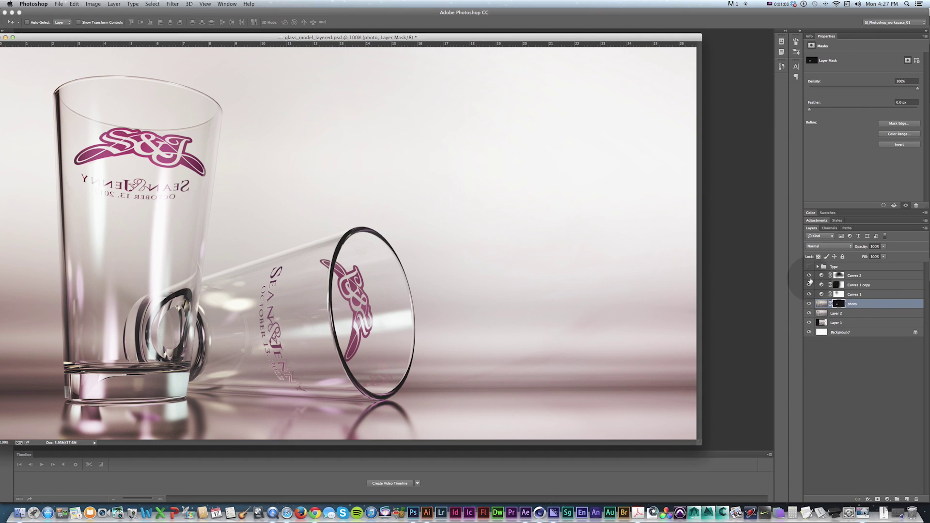
left_click_drag(810, 280, 786, 292)
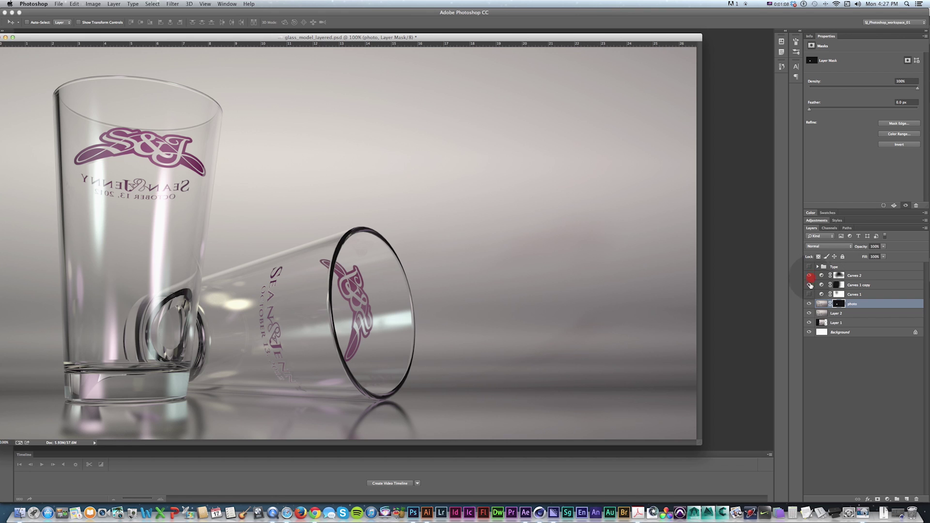
left_click_drag(810, 285, 810, 294)
Review Glass_1280.mov alongside its After Effects composition, toggling the Curves layers' visibility there
key("super+Tab")
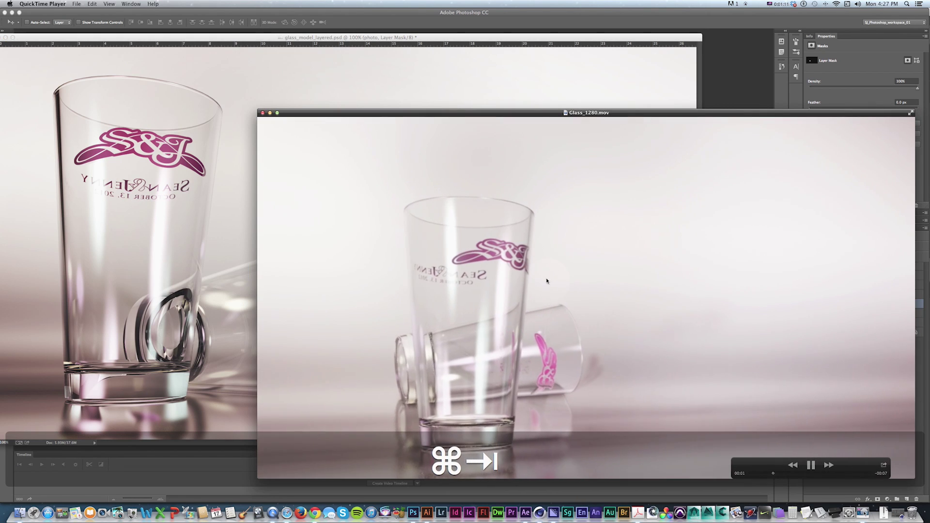
key("space")
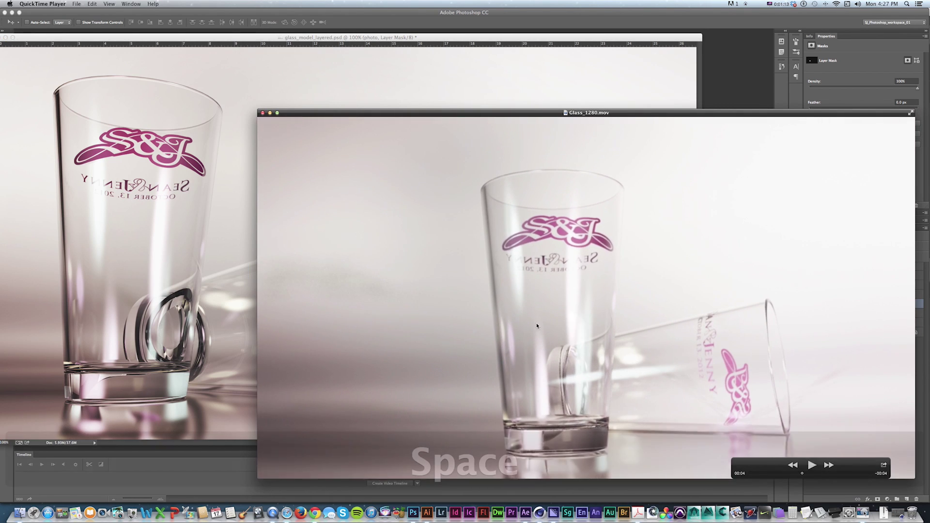
key("super+Tab")
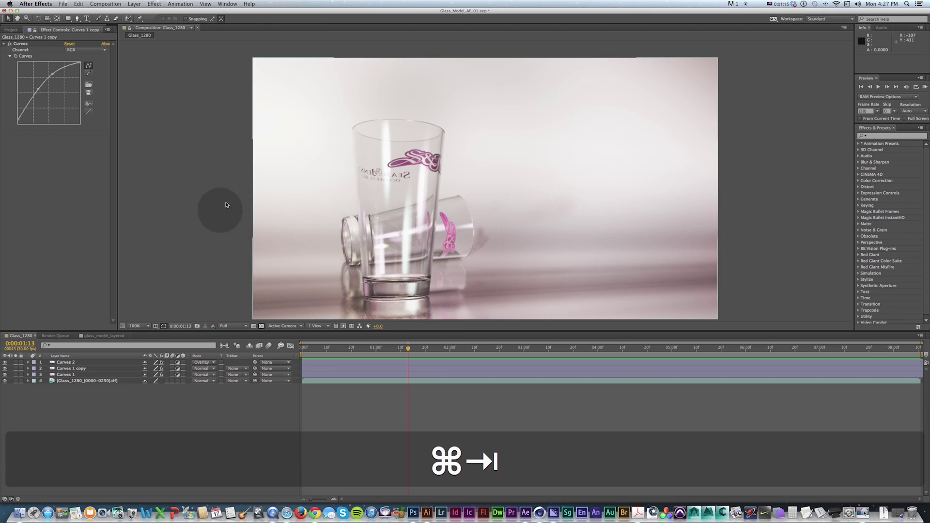
left_click_drag(6, 374, 5, 362)
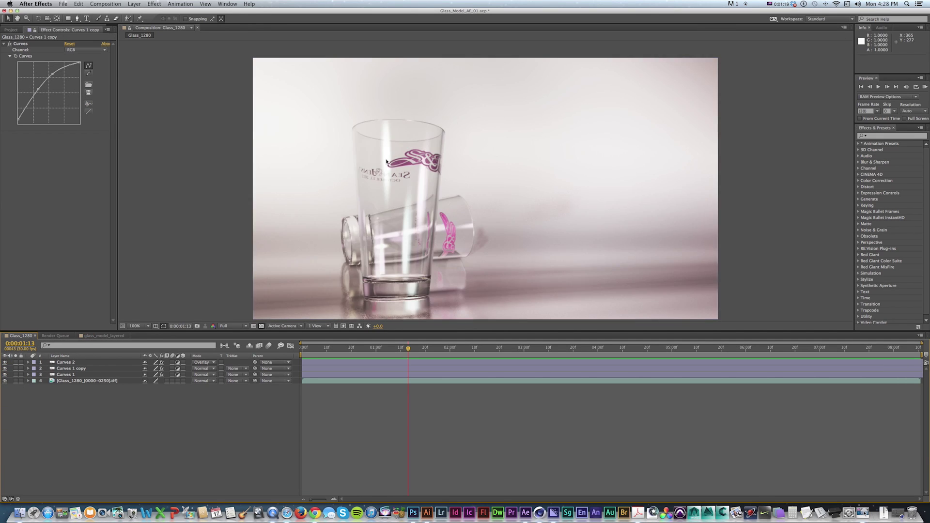
key("super+Tab")
key("space")
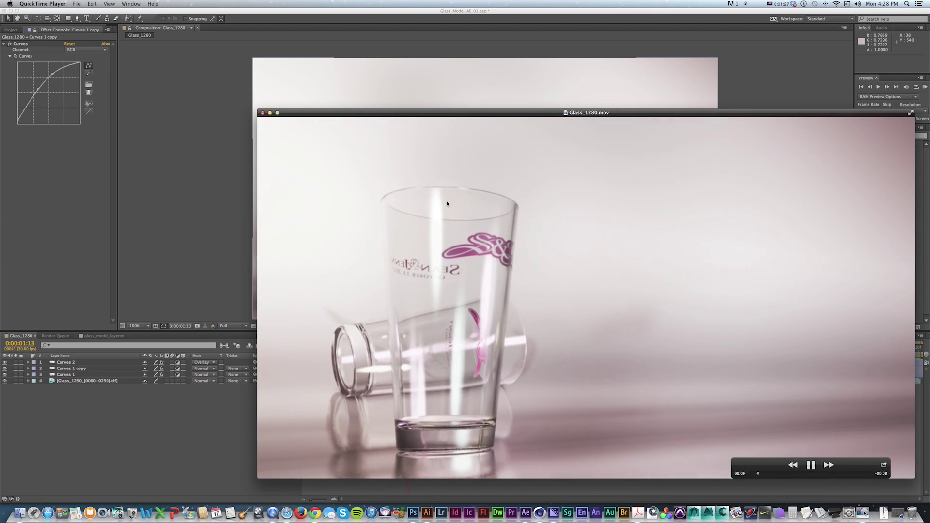
Switch to Safari and browse the pint glass image results for reference shapes
key("super+Tab")
key("super+Tab")
key("super+Tab")
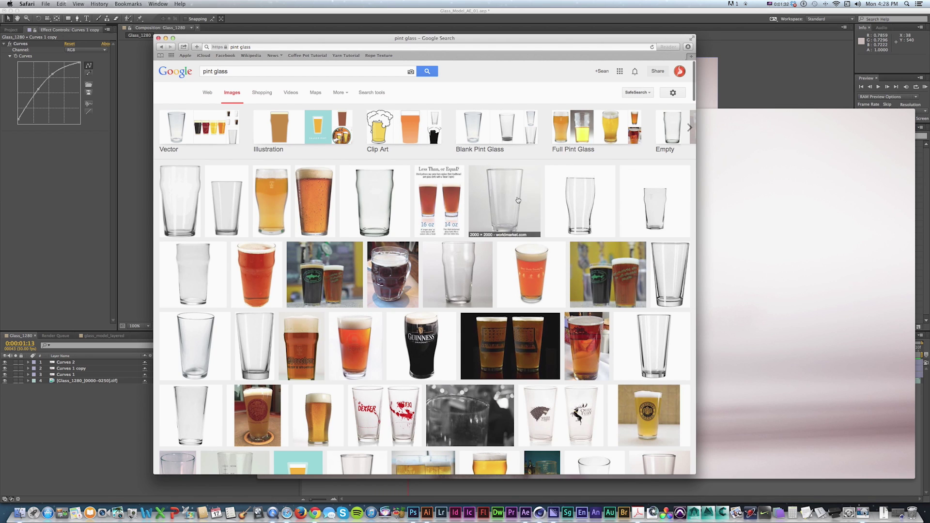
scroll(520, 199, "down", 3)
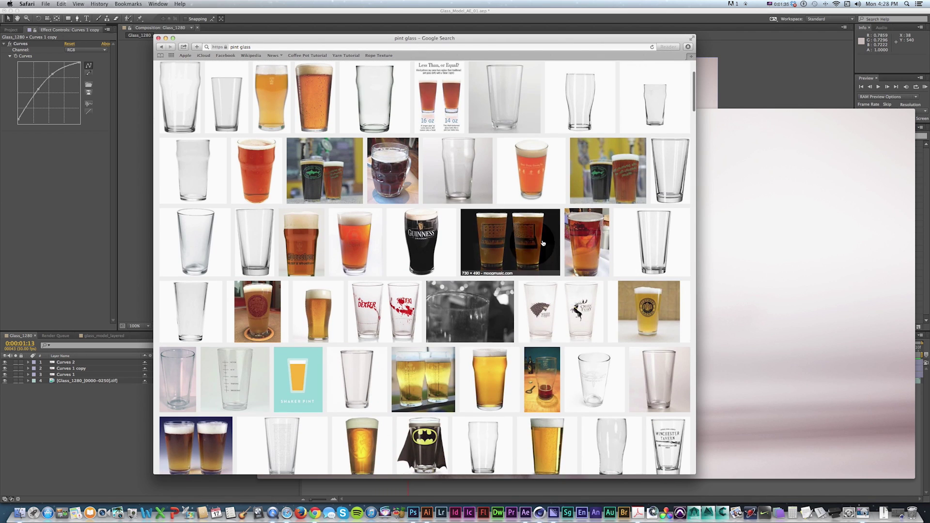
scroll(495, 211, "down", 1)
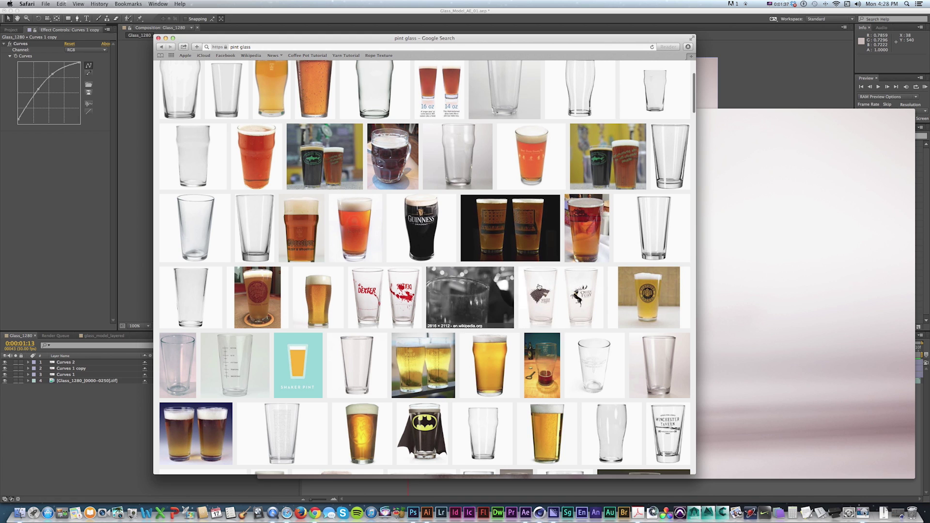
scroll(605, 238, "down", 1)
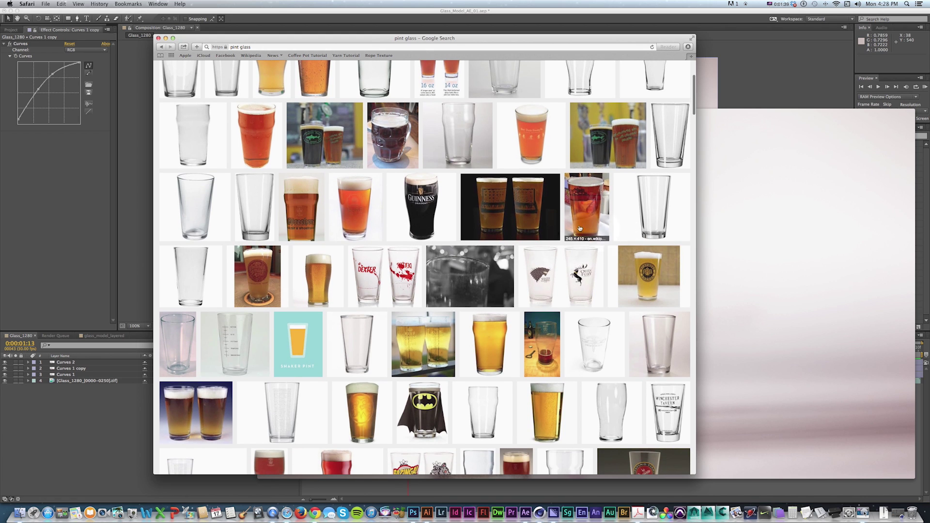
scroll(561, 232, "up", 6)
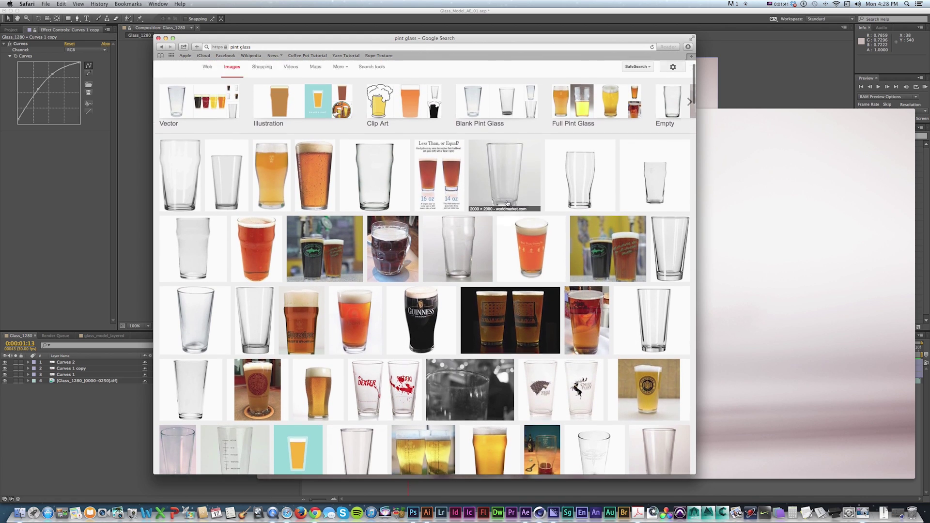
Switch back to QuickTime Player and play Glass_1280.mov, pausing where both glasses are in view
key("super+Tab")
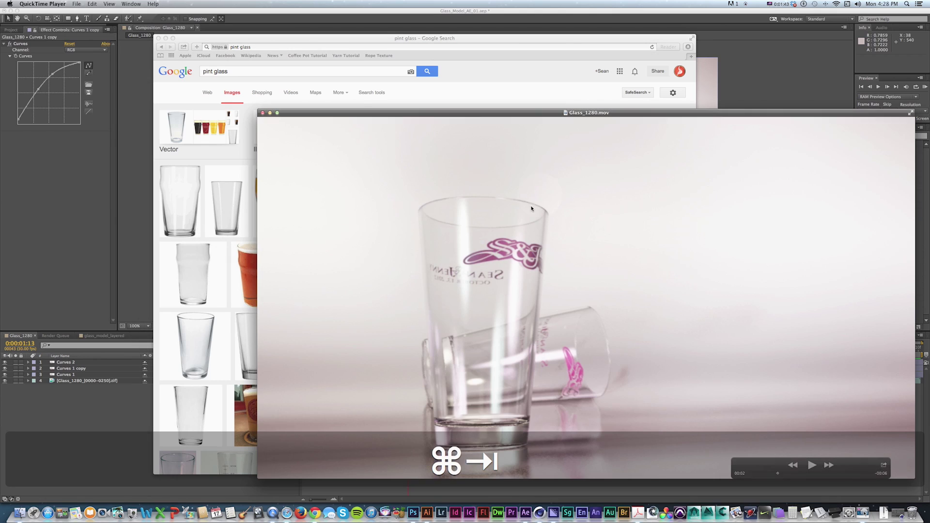
key("space")
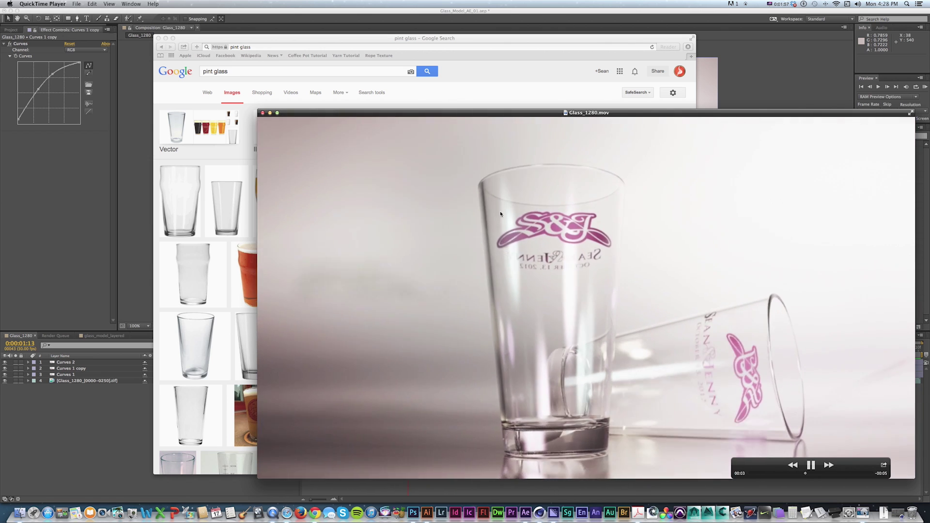
key("space")
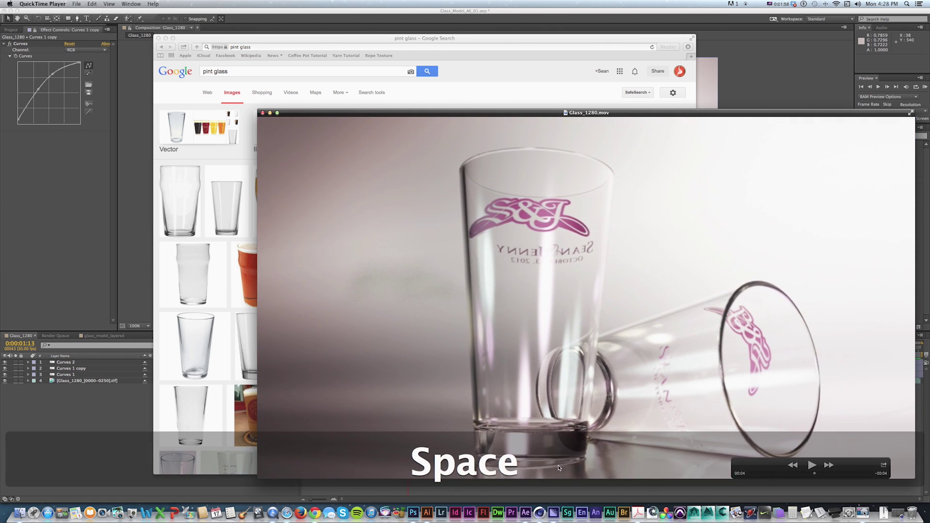
Switch to Cinema 4D and play the camera animation in the c4D_Models_test_R15_Animated_01.c4d project
left_click(540, 513)
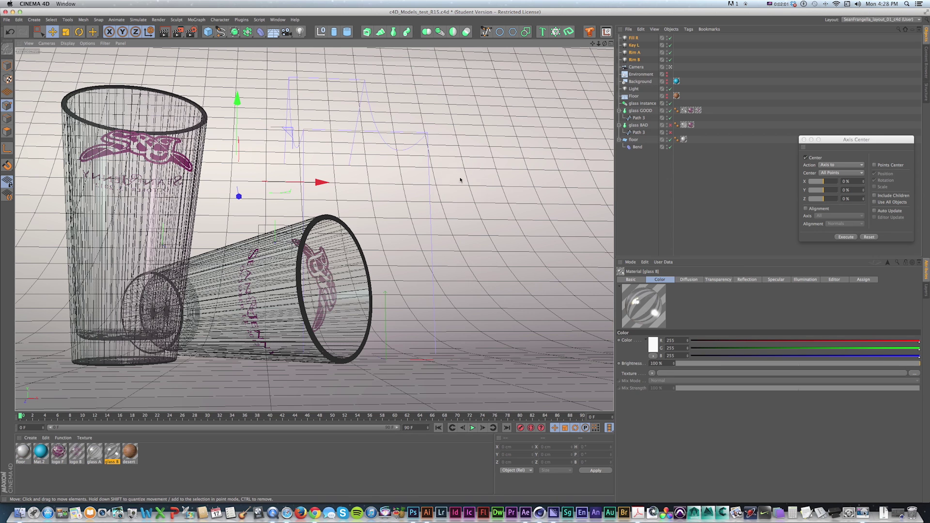
left_click_drag(20, 416, 55, 418)
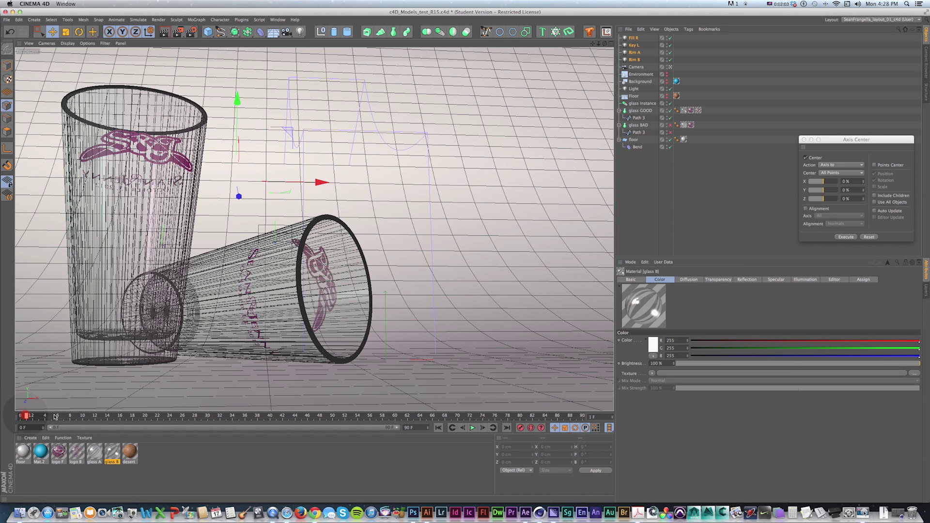
key("v")
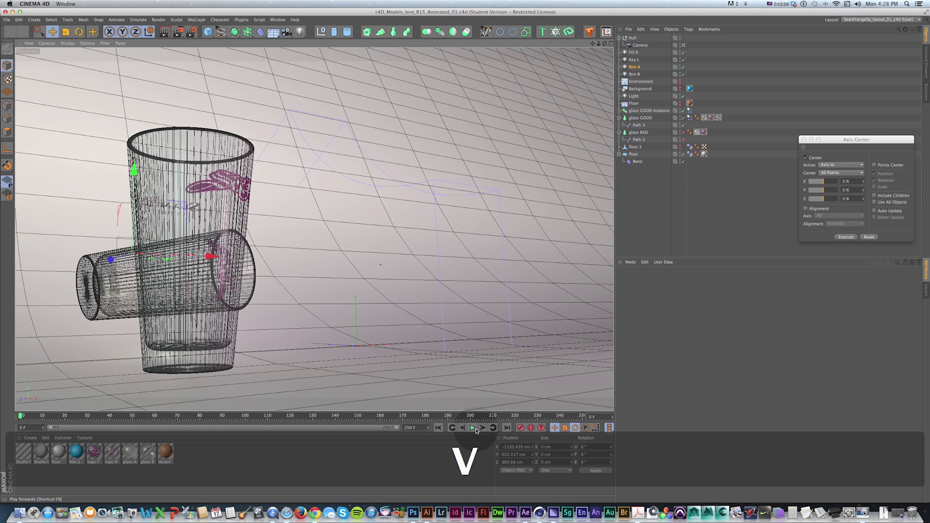
left_click(473, 429)
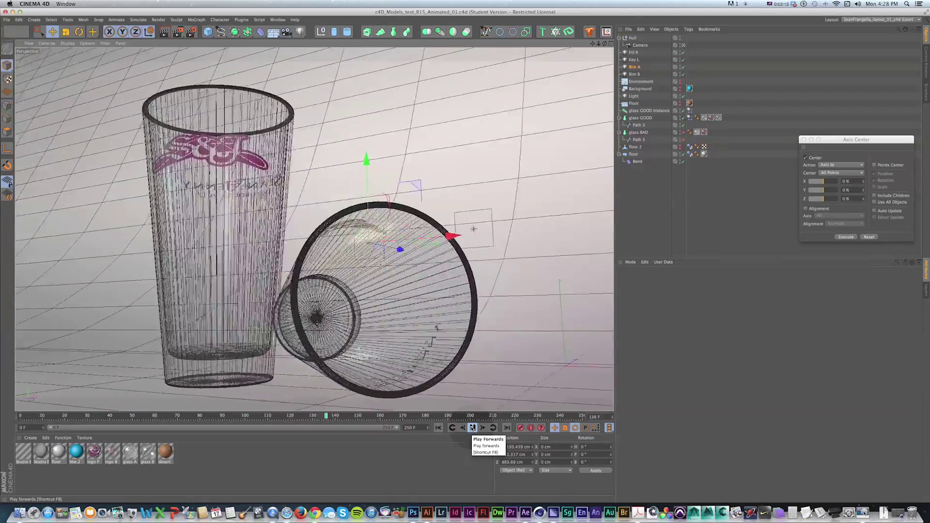
Create a new empty project and look over the preset studio backdrops and lights before returning to the object list
key("v")
key("super+n")
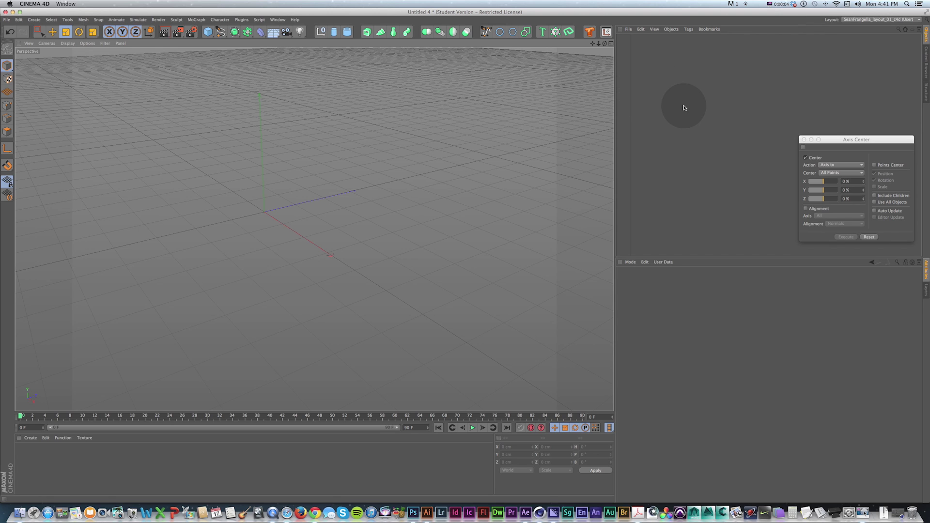
left_click(926, 57)
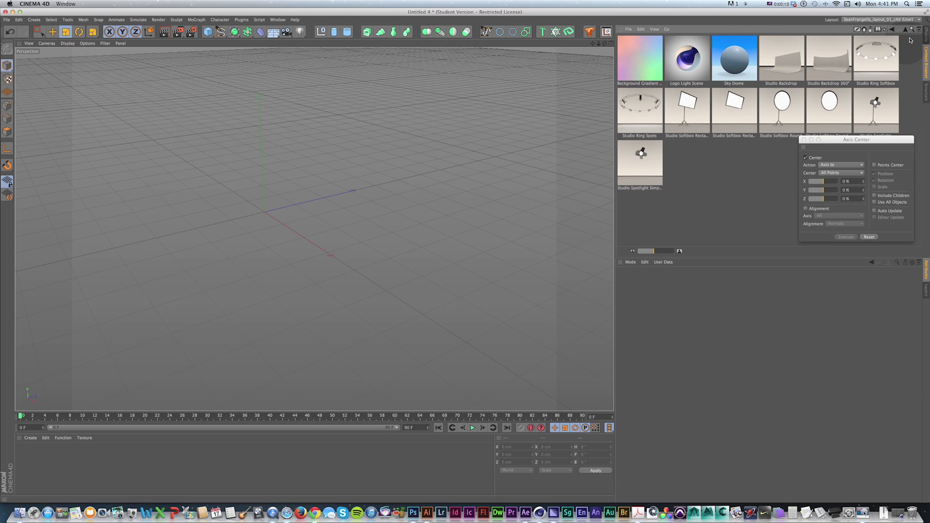
left_click(925, 35)
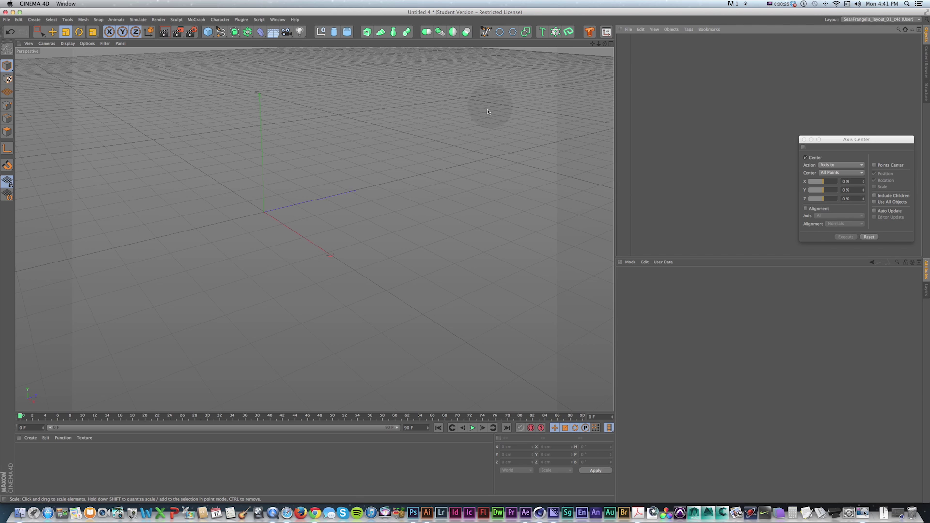
Add a plane with a width and height of 1000 cm and 100 height segments
left_click(209, 36)
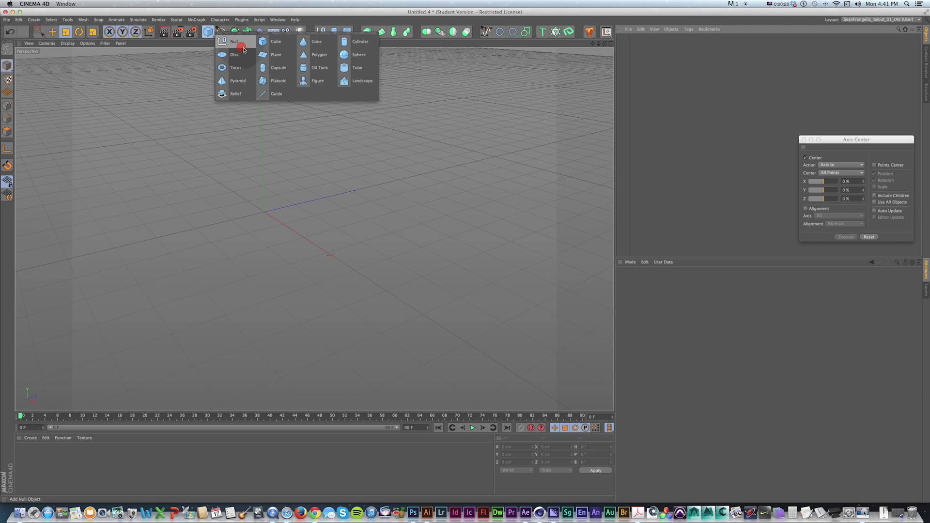
left_click(272, 53)
double_click(671, 341)
type("1000")
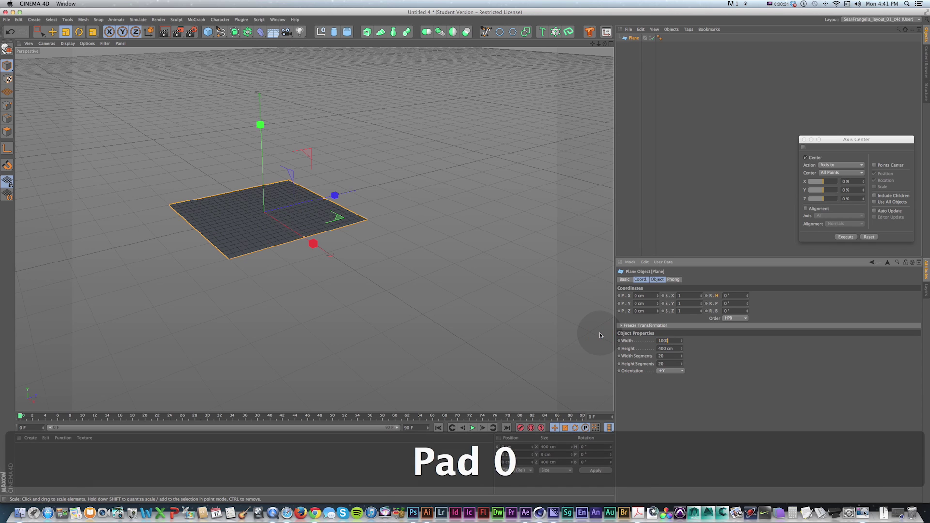
key("Tab")
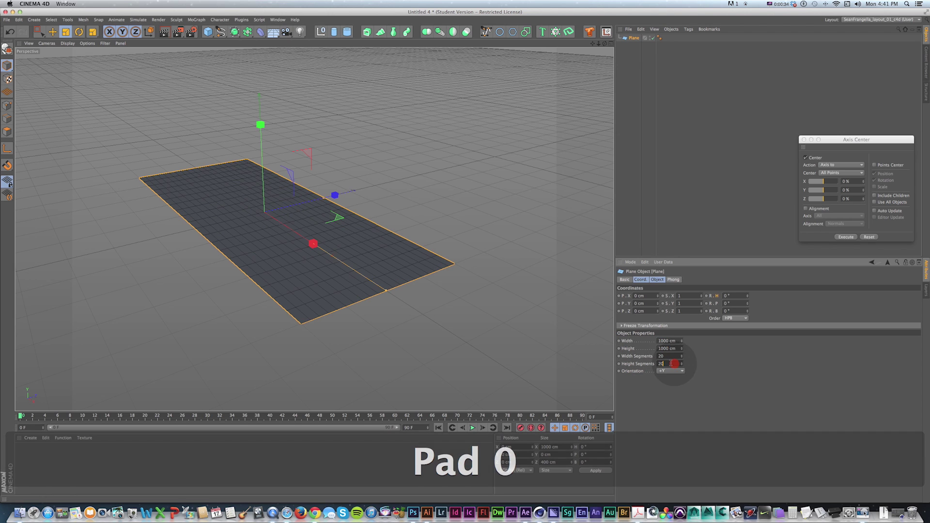
type("100")
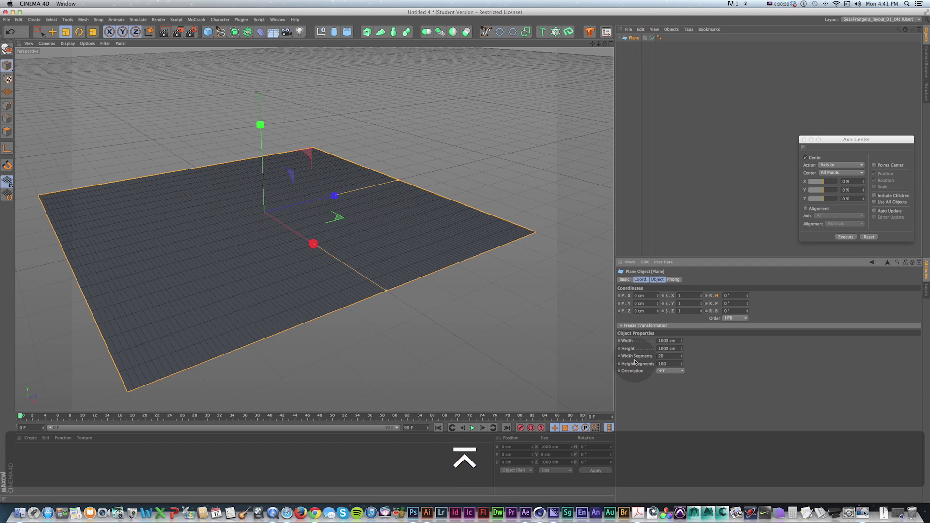
Add a Bend deformer as a child of the plane and set its strength to 45°
left_click_drag(358, 164, 418, 132)
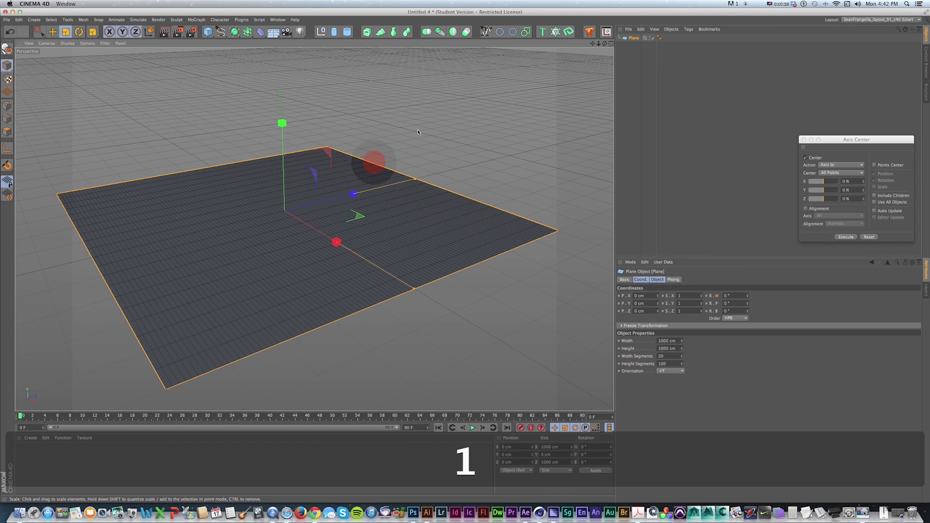
left_click(259, 32)
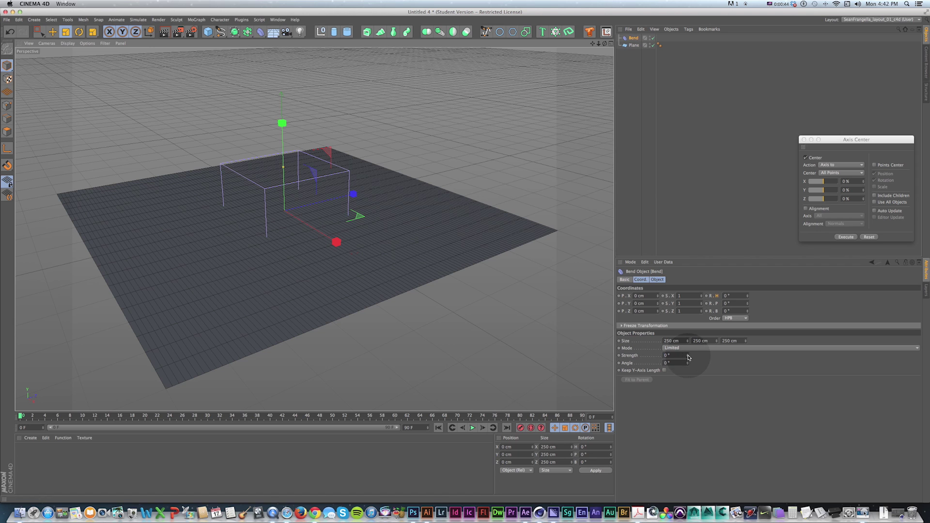
left_click_drag(686, 357, 635, 46)
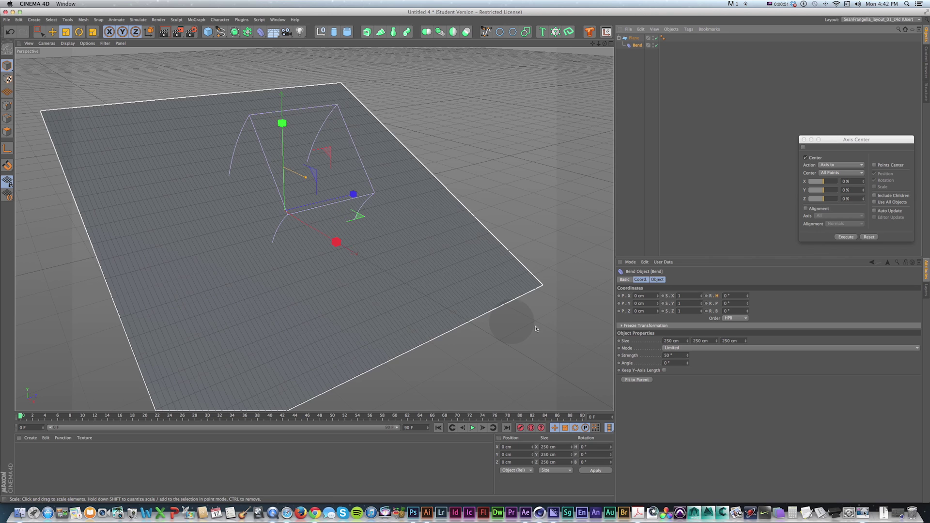
left_click(332, 243)
left_click_drag(687, 356, 687, 355)
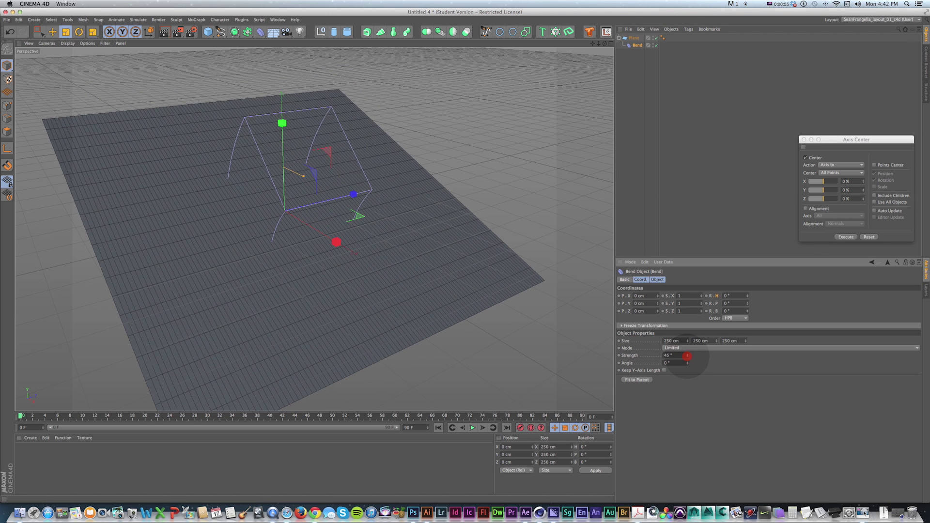
Rotate the Bend deformer to H -90° and B about -82.3°, and move it to Z about 134 cm so the plane's back curves upward
left_click(301, 234)
key("r")
mouse_move(328, 225)
left_mouse_down()
mouse_move(256, 224)
mouse_move(264, 180)
mouse_move(286, 174)
mouse_move(338, 196)
mouse_move(374, 188)
mouse_move(300, 170)
mouse_move(311, 168)
mouse_move(354, 212)
mouse_move(401, 233)
mouse_move(379, 223)
mouse_move(407, 221)
mouse_move(339, 214)
left_mouse_up()
key("e")
key("1")
key("1")
Increase the Bend deformer's strength and scale it uniformly to about 391 cm for a steeper, smoother backdrop curve
left_click(637, 45)
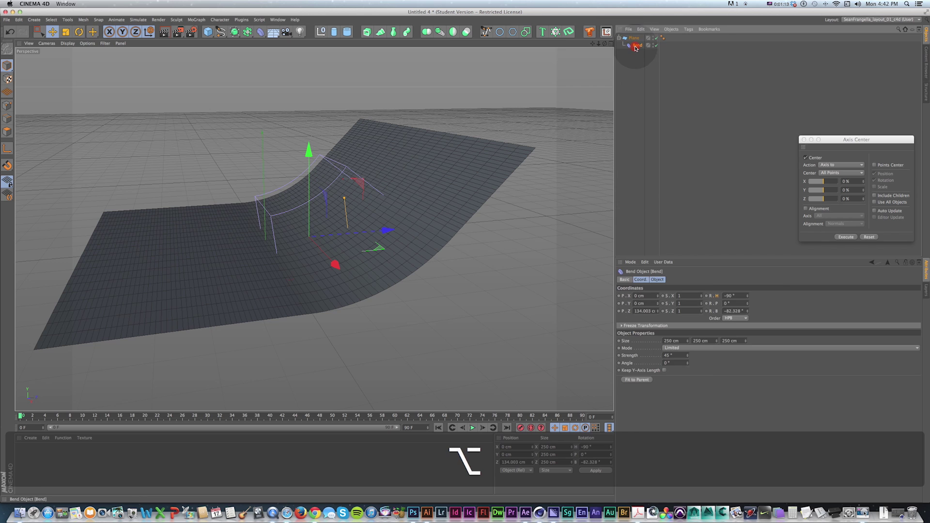
left_click_drag(690, 357, 687, 355)
key("t")
left_click_drag(337, 207, 496, 175)
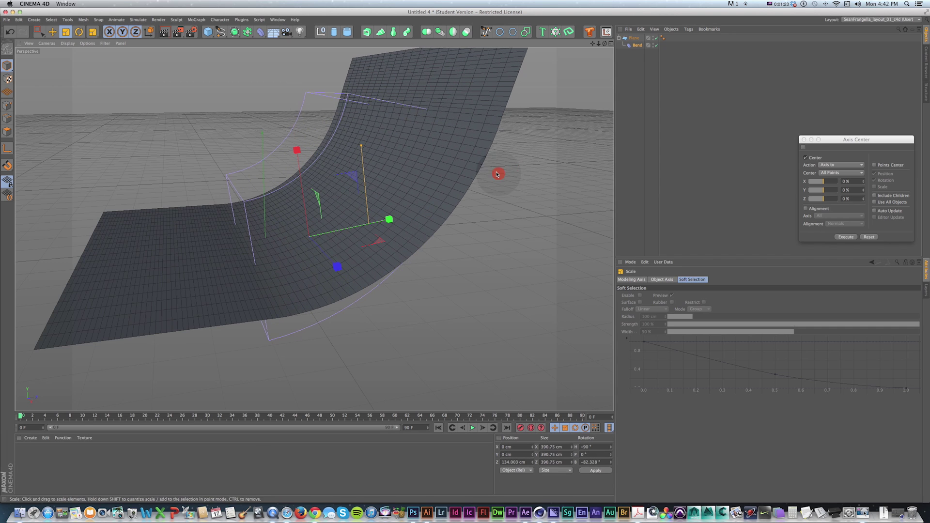
Widen the plane to 3751 cm and set its height to 1200 cm
left_click(636, 40)
left_click_drag(682, 342, 680, 339)
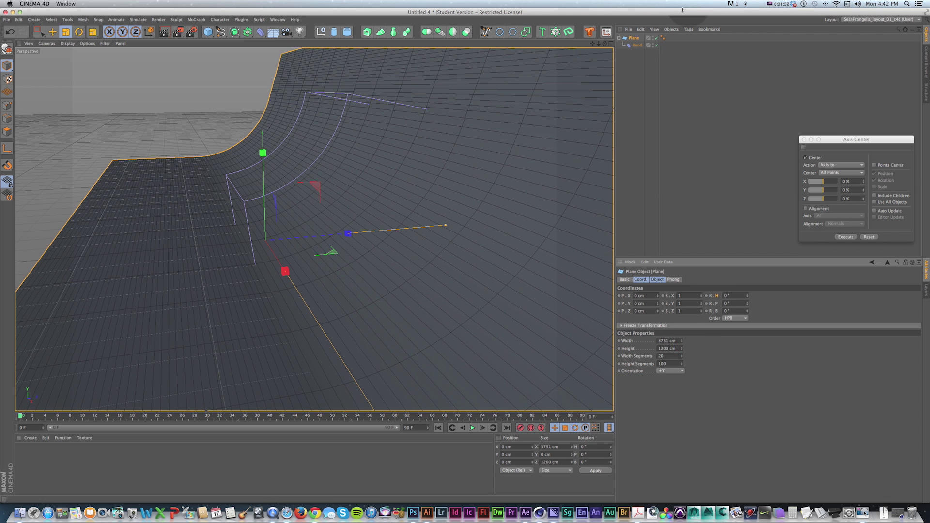
left_click(636, 45)
key("r")
mouse_move(280, 197)
left_mouse_down()
mouse_move(272, 191)
mouse_move(283, 197)
left_mouse_up()
key("super+z")
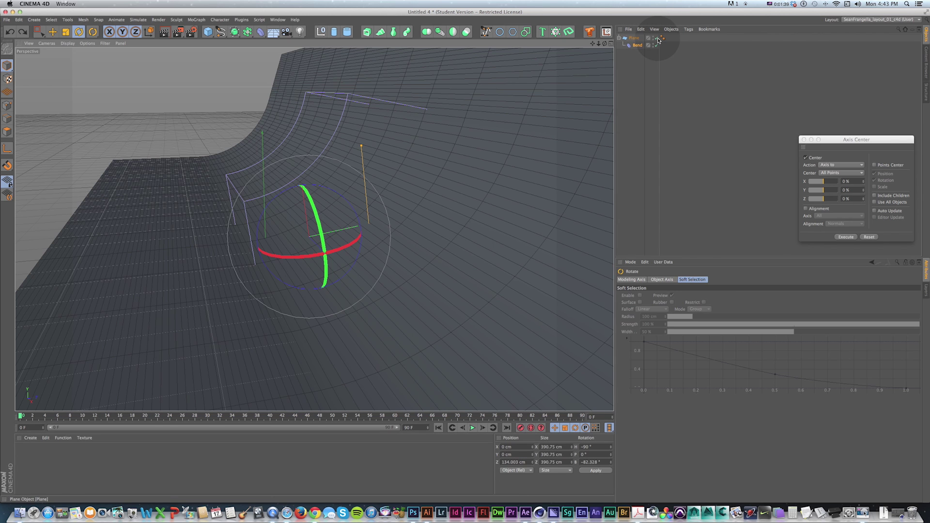
Disable the plane with its Bend deformer and switch to the four-view layout, framing the Right view for drawing
left_click(658, 38)
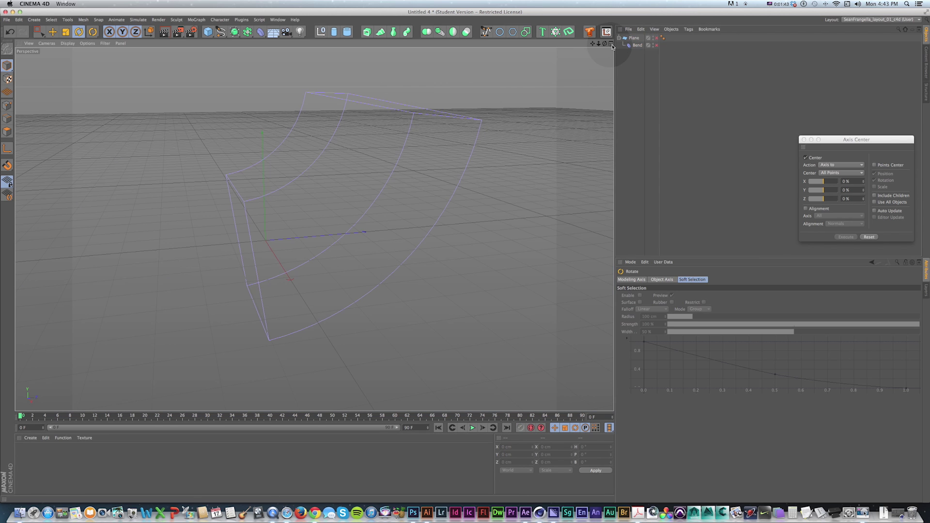
left_click(612, 44)
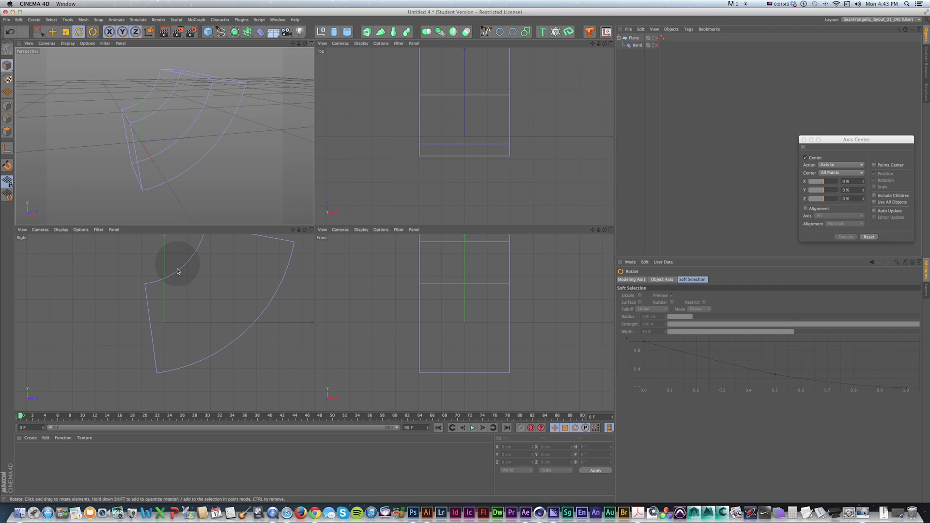
scroll(208, 296, "down", 5)
key("1")
left_click_drag(211, 293, 178, 327)
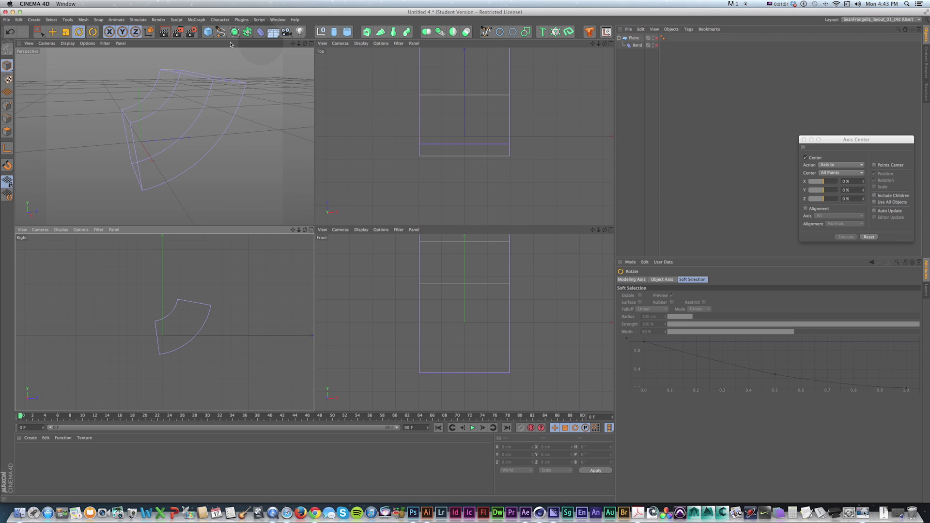
key("v")
mouse_move(244, 269)
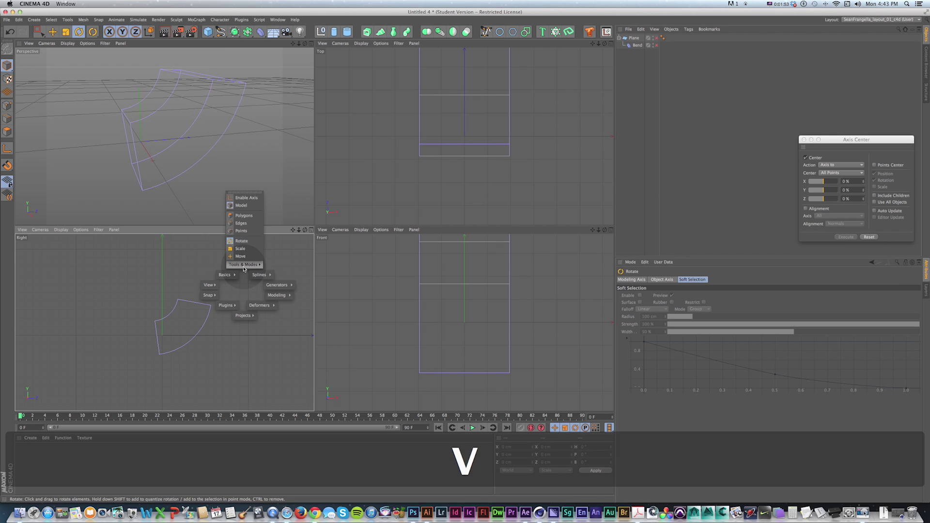
Draw a Bezier backdrop profile in the Right view, a flat floor curving upward, about 1915 cm deep and 1887 cm high
left_click(486, 31)
left_click(104, 325)
key("super+z")
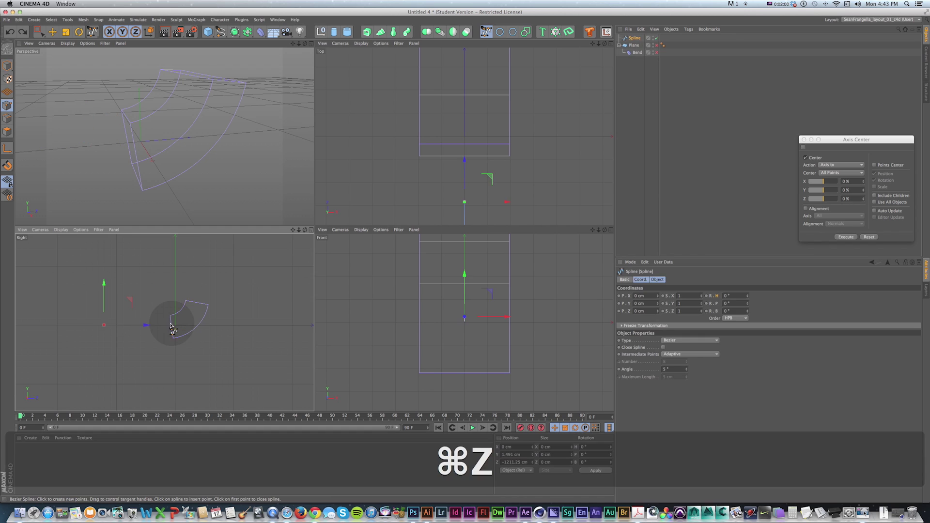
key("1")
left_click_drag(193, 308, 204, 257)
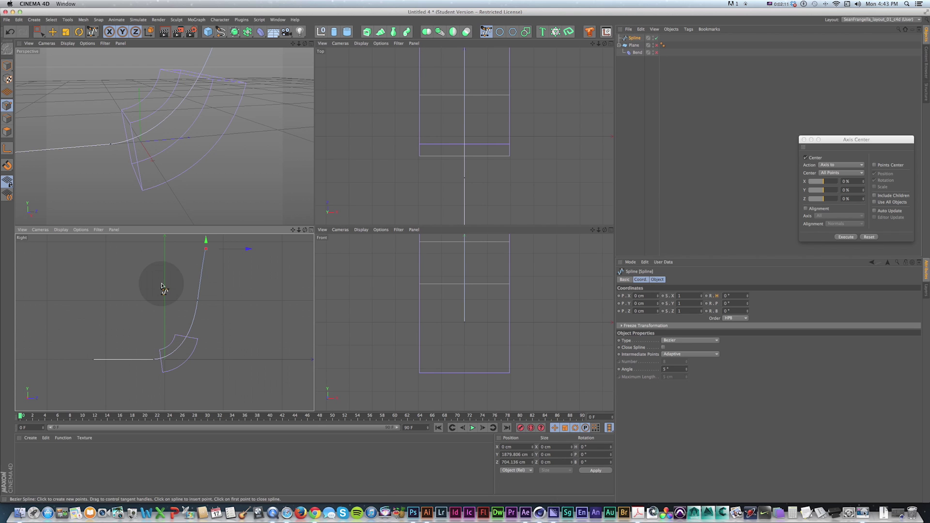
left_click(9, 67)
key("e")
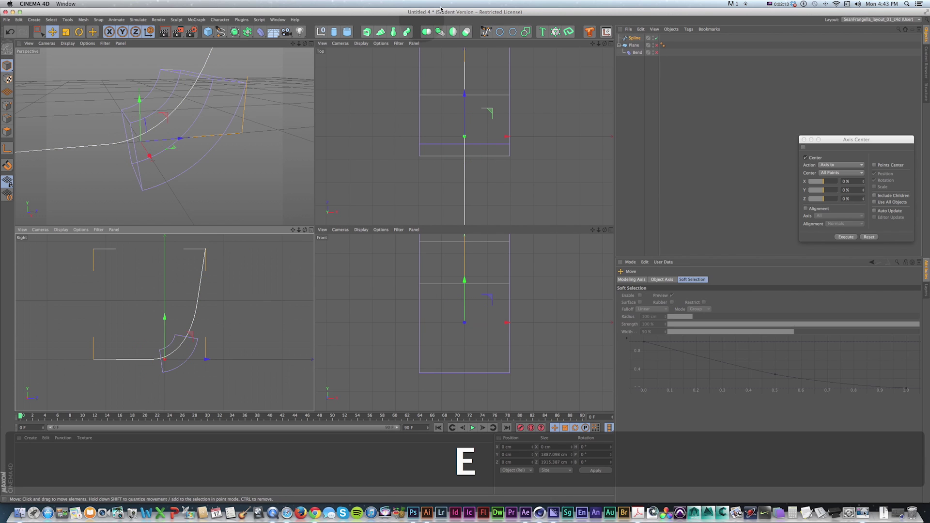
Create an instance of the profile spline and move it sideways to X about 3423 cm
left_click(440, 33)
left_click_drag(174, 152, 235, 154, "alt")
key("1")
left_click_drag(130, 134, 257, 212)
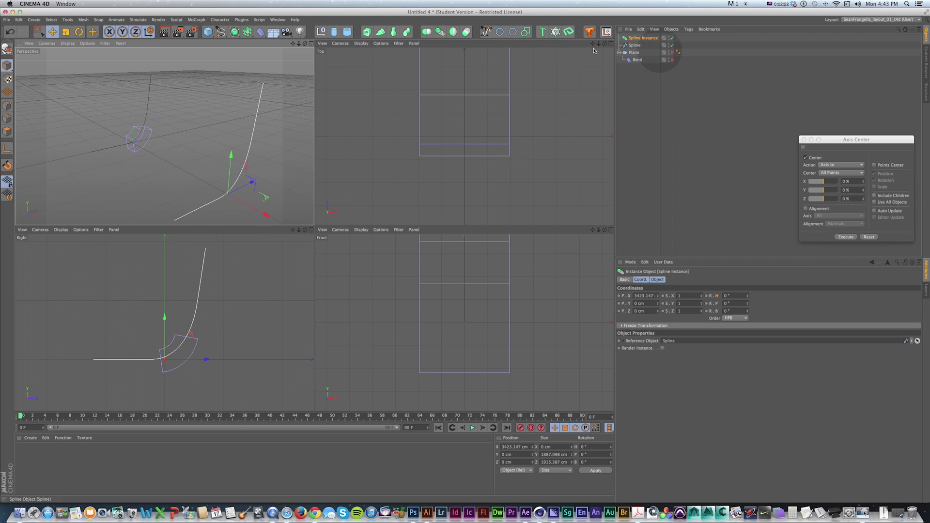
Add a Loft object and make the spline and its instance its children to form a surface
left_click(383, 33)
left_click(635, 52)
left_click_drag(637, 46, 636, 39, "shift")
left_click(637, 38)
left_click(638, 52)
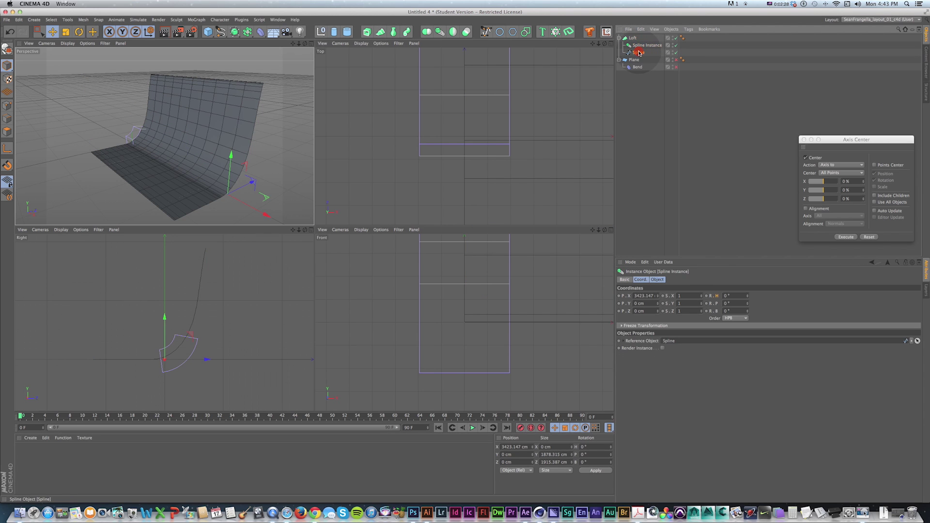
Reshape the profile spline's upper end so the top of the lofted surface curls backward
left_click(7, 106)
left_click_drag(196, 265, 194, 241)
key("super+z")
left_click_drag(248, 251, 296, 252)
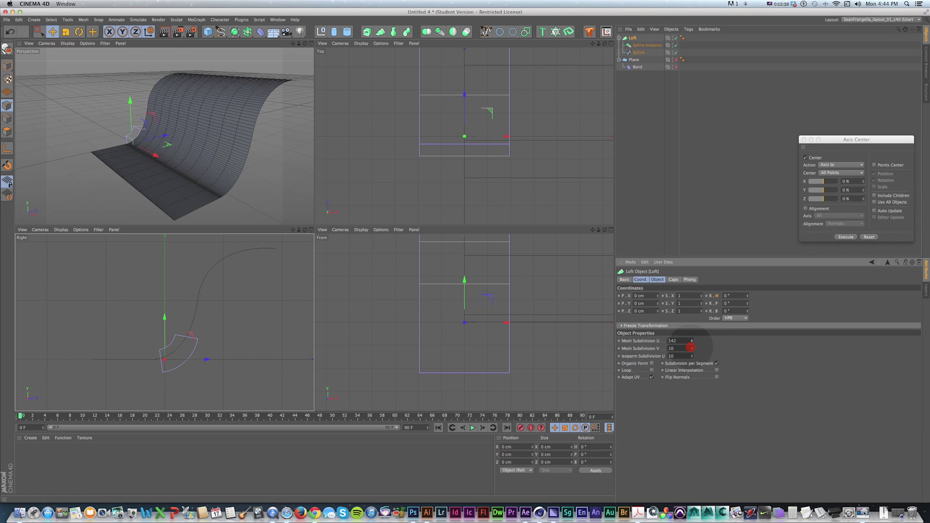
Undo the Loft's Mesh Subdivision U change, delete the Loft with its splines and return to the bent plane
key("super+z")
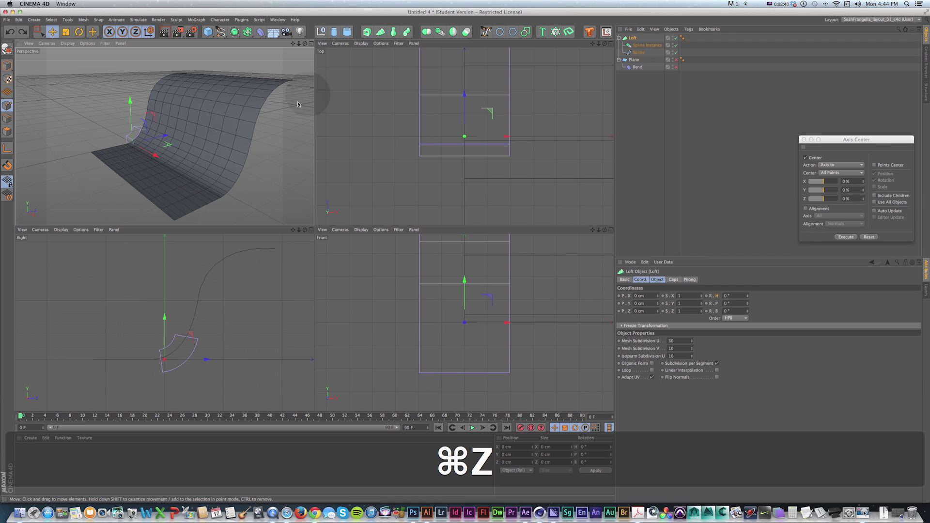
key("Delete")
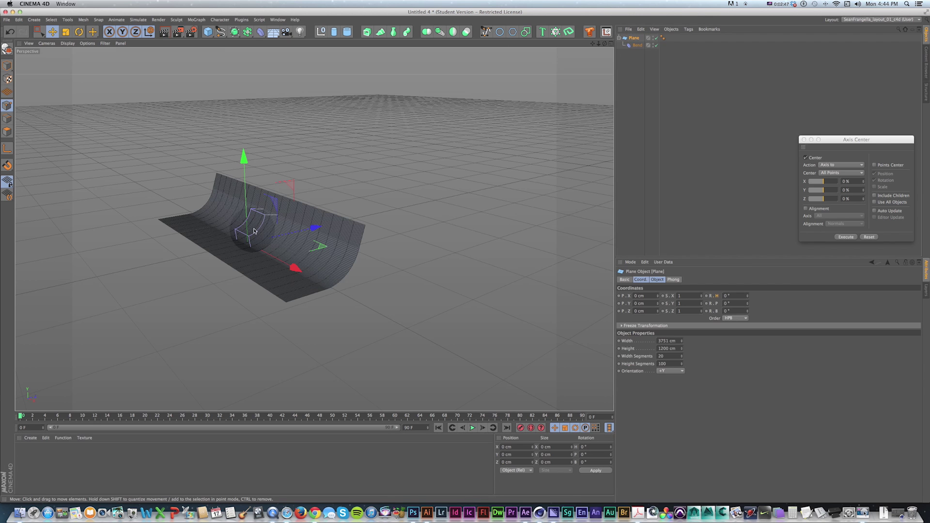
Set the plane's height to 2366 cm to extend the floor and back wall
scroll(262, 221, "up", 5)
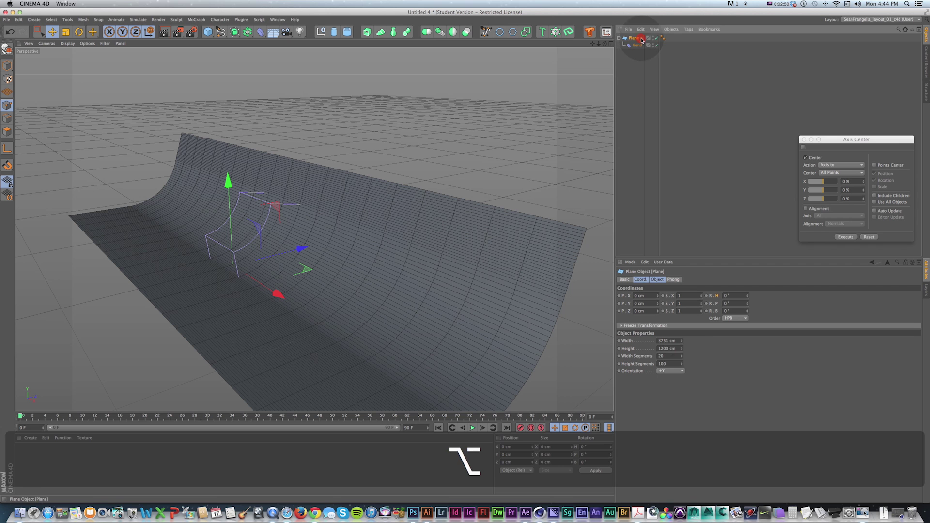
left_click_drag(683, 349, 679, 360)
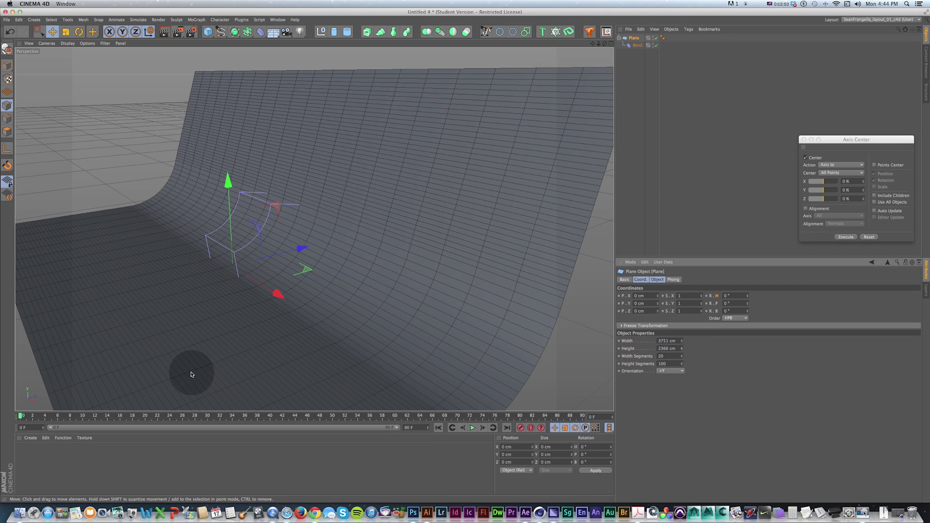
scroll(188, 361, "up", 3)
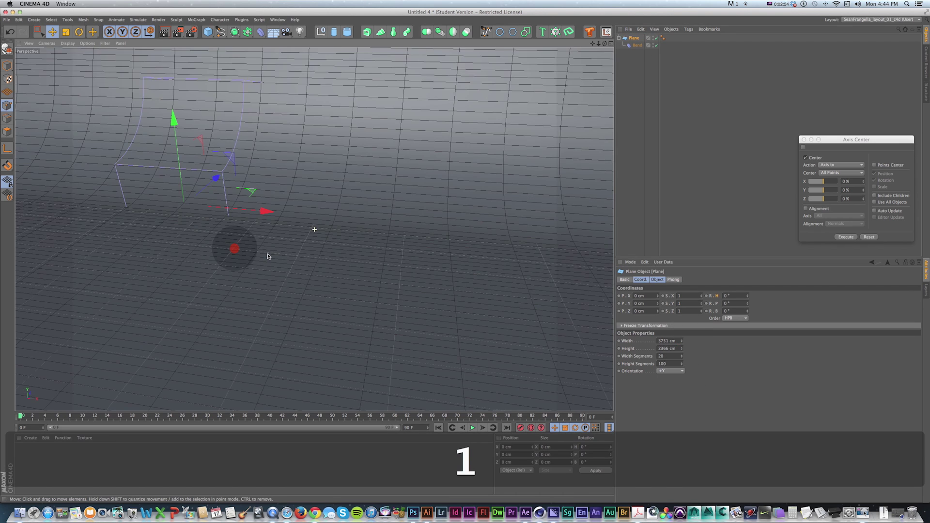
left_click_drag(234, 247, 420, 268)
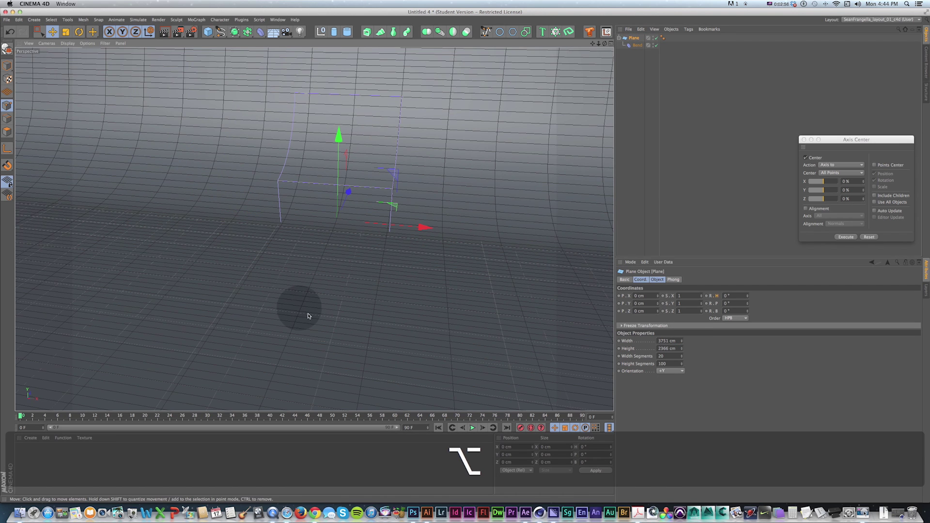
Add a camera, look through it and frame the backdrop nearly head-on from about X -54, Y 340, Z -1103 cm
left_click(286, 31)
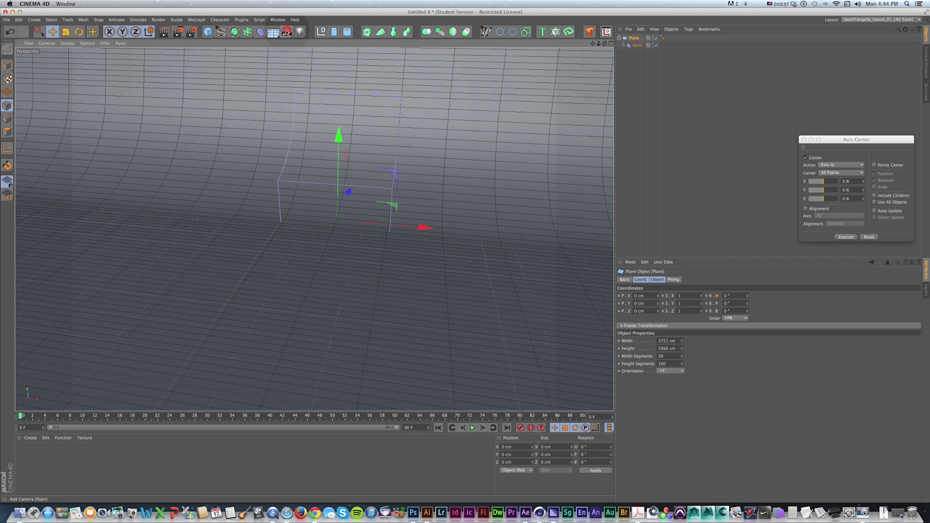
left_click(658, 38)
left_click_drag(255, 260, 384, 253, "alt")
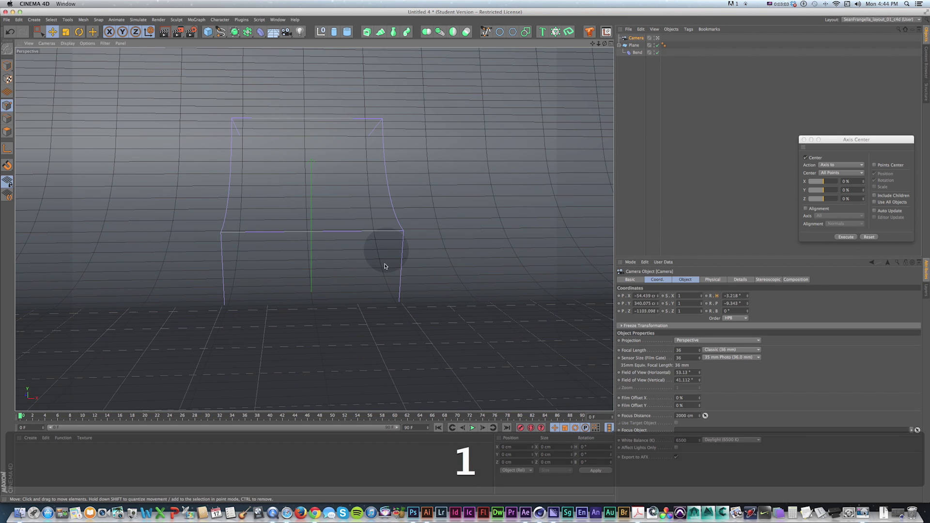
Add a cube as a stand-in object and raise it so it rests on the backdrop floor
left_click(208, 33)
key("e")
left_click_drag(314, 237, 317, 202)
left_click_drag(382, 259, 407, 212, "alt")
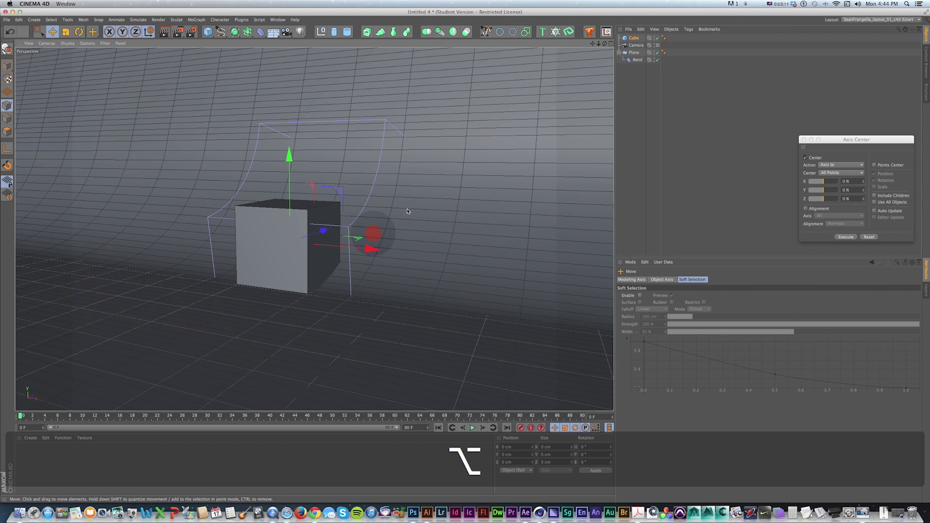
Leave the camera view and move the cube across the floor to X about -129 cm and Z about -423 cm
left_click(657, 45)
left_click_drag(373, 249, 331, 247, "alt")
left_click(660, 44)
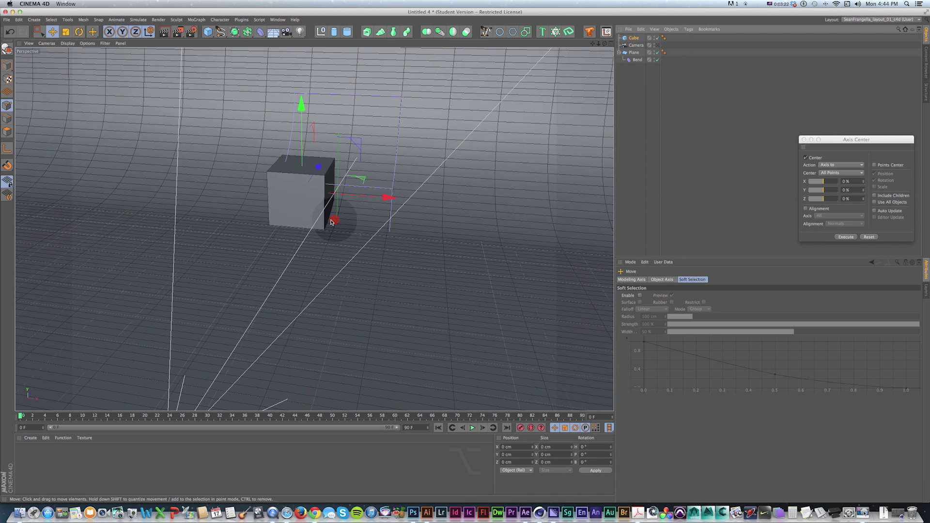
left_click_drag(339, 219, 340, 164, "alt")
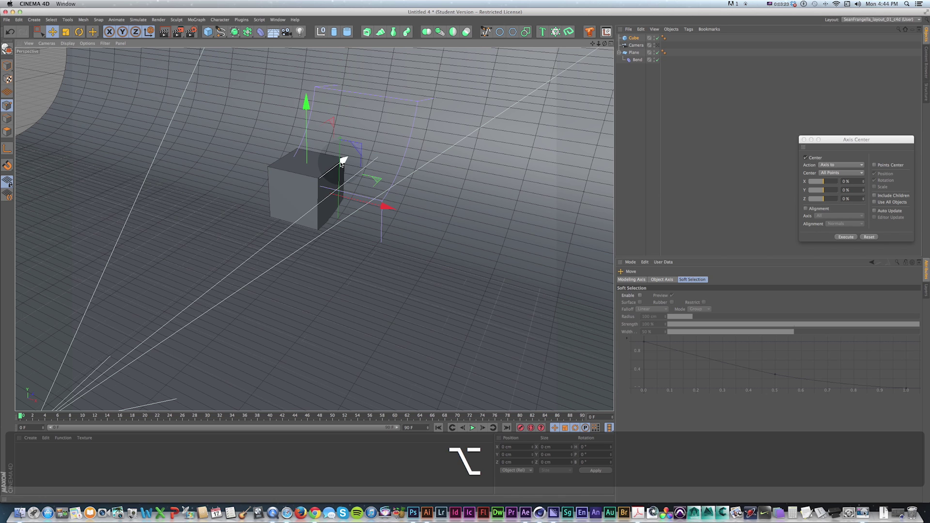
left_click_drag(300, 200, 342, 163)
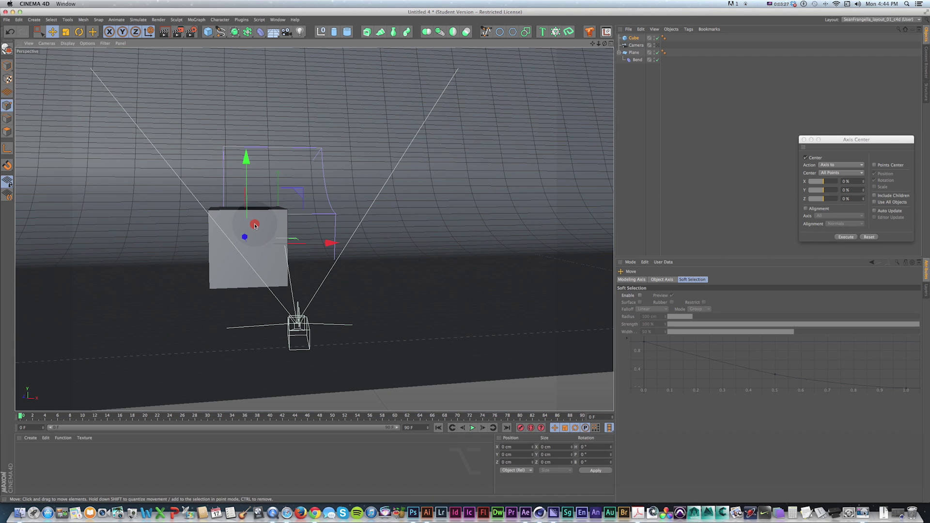
Stretch the cube into a block about 515 cm tall and place it at Y about 256 cm
key("t")
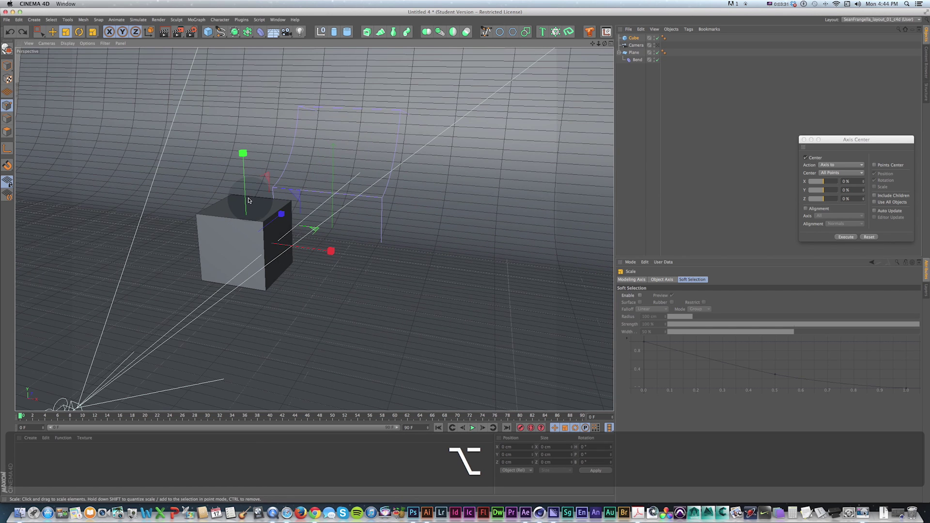
left_click_drag(244, 153, 251, 108)
key("e")
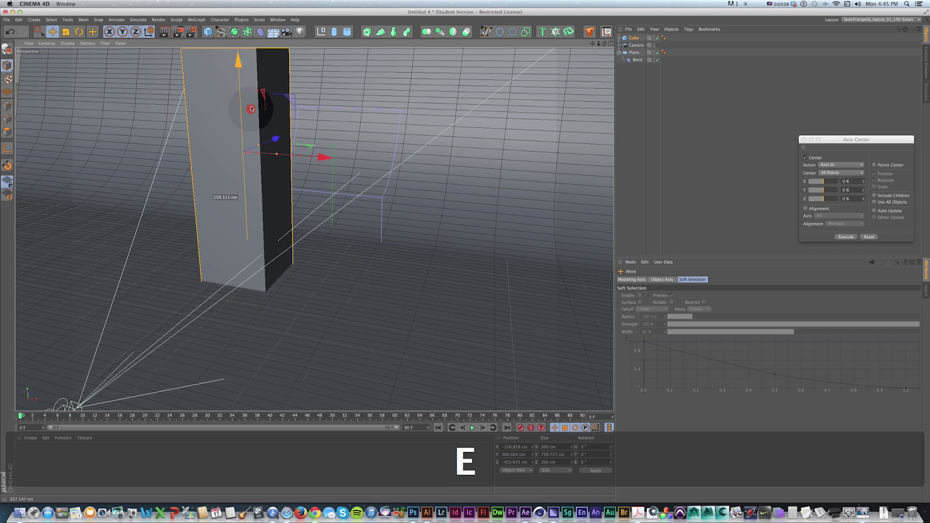
key("super+z")
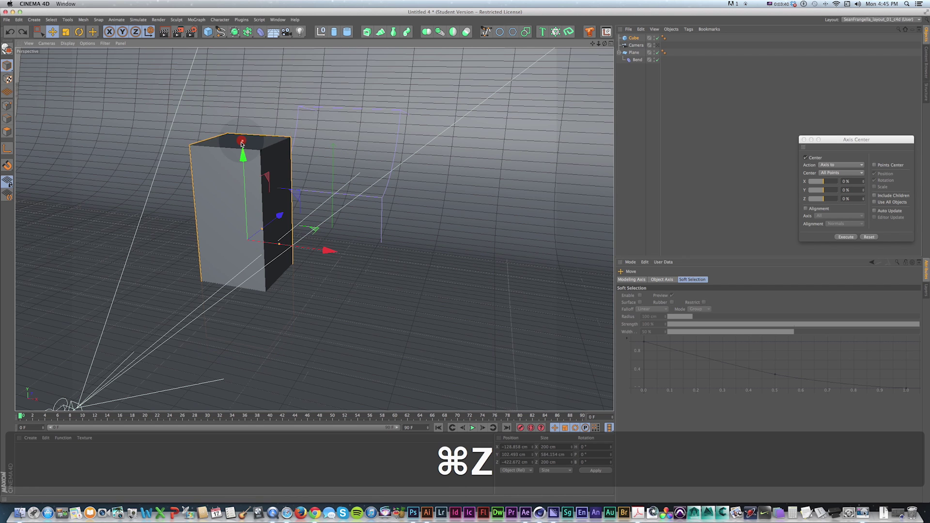
left_click_drag(243, 154, 247, 114)
key("super+z")
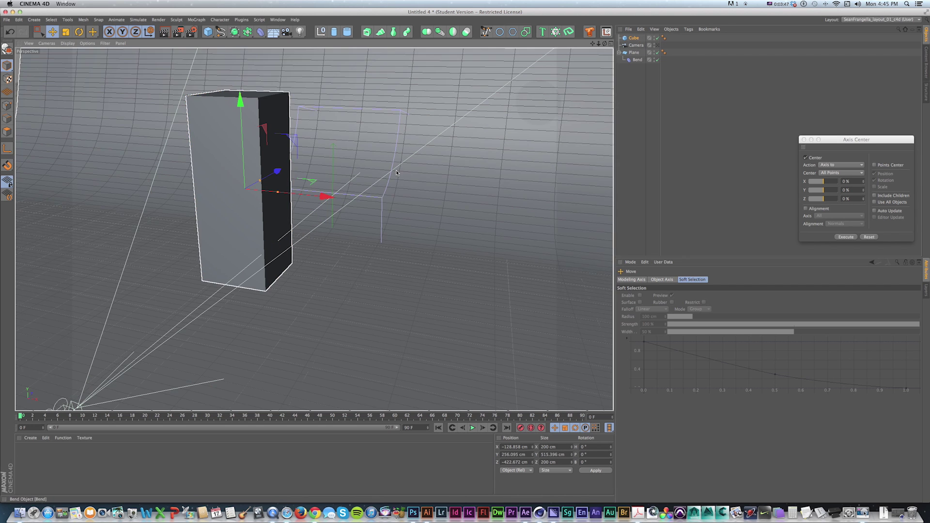
Add a light and place it high beside the block at about X -1180, Y 631, Z -372 cm
scroll(244, 218, "down", 5)
left_click_drag(245, 217, 346, 143, "alt")
key("1")
left_click(299, 32)
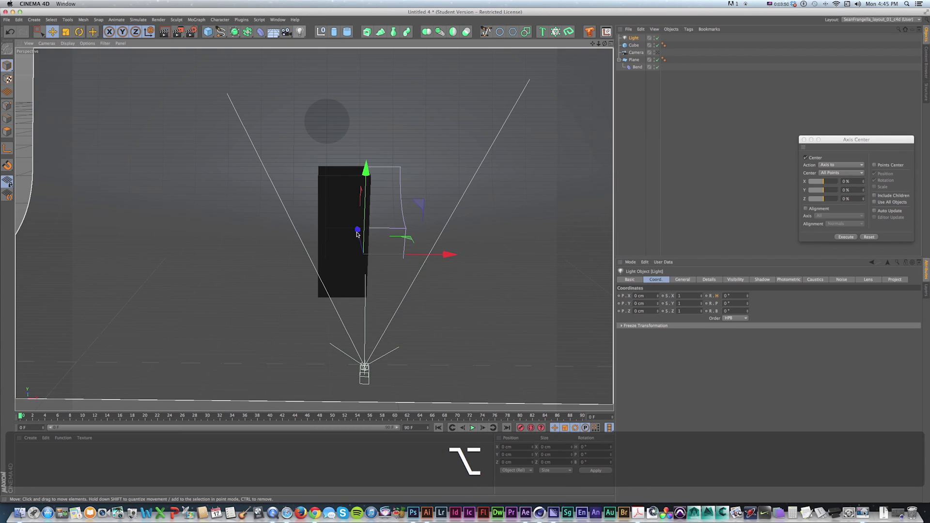
left_click_drag(425, 258, 47, 111)
left_click_drag(99, 139, 158, 139)
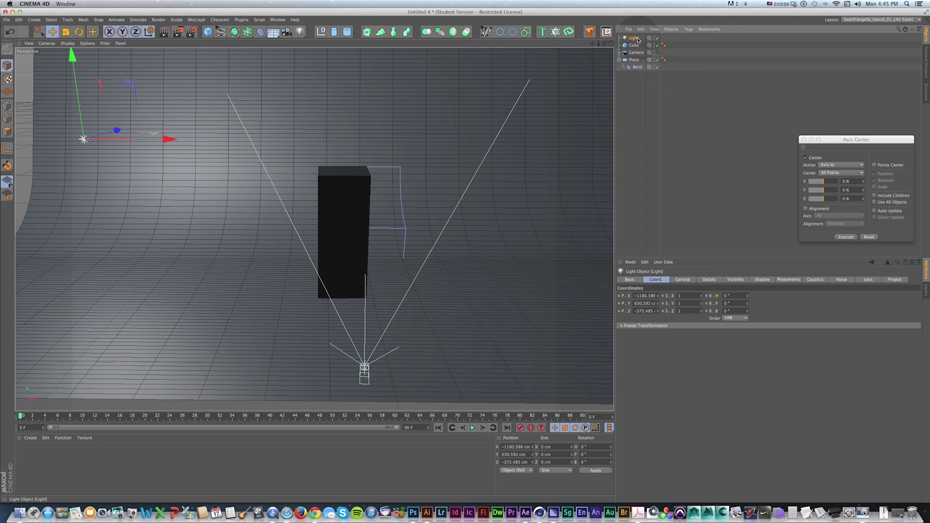
Set the light's color to a pale cyan of RGB 212, 252, 255
left_click(685, 280)
left_click(655, 298)
left_click(667, 331)
left_click(652, 301)
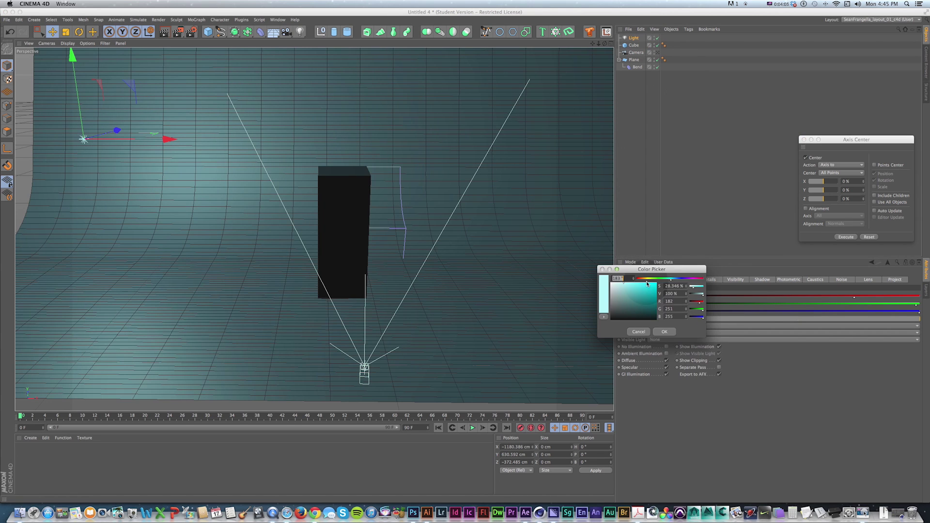
left_click(663, 331)
Duplicate the light and move the copy to the block's opposite side, at about X 1490, Y 294, Z -372 cm
key("super+v")
scroll(364, 191, "down", 4)
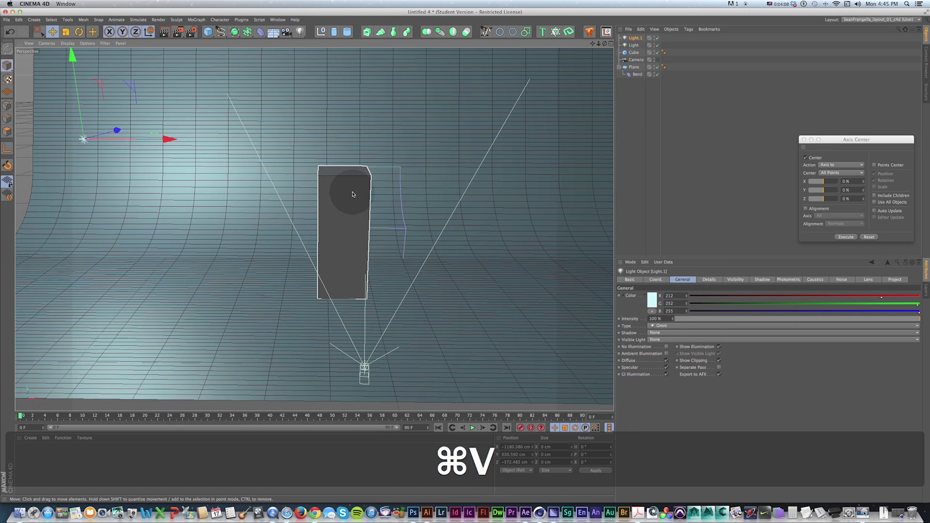
key("1")
left_click_drag(388, 191, 271, 212)
left_click_drag(127, 179, 540, 203)
Set the duplicated light's color to a pale pink of RGB 255, 212, 240
left_click(652, 300)
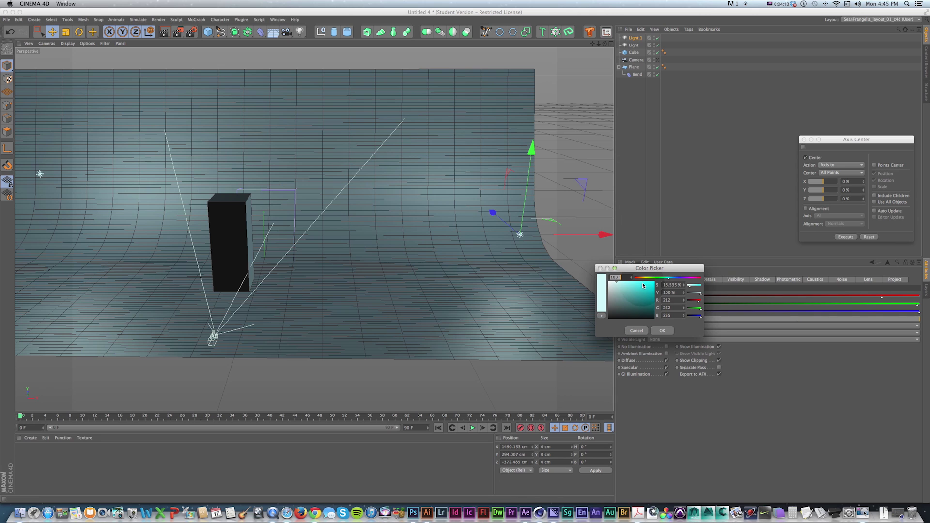
left_click_drag(642, 279, 679, 279)
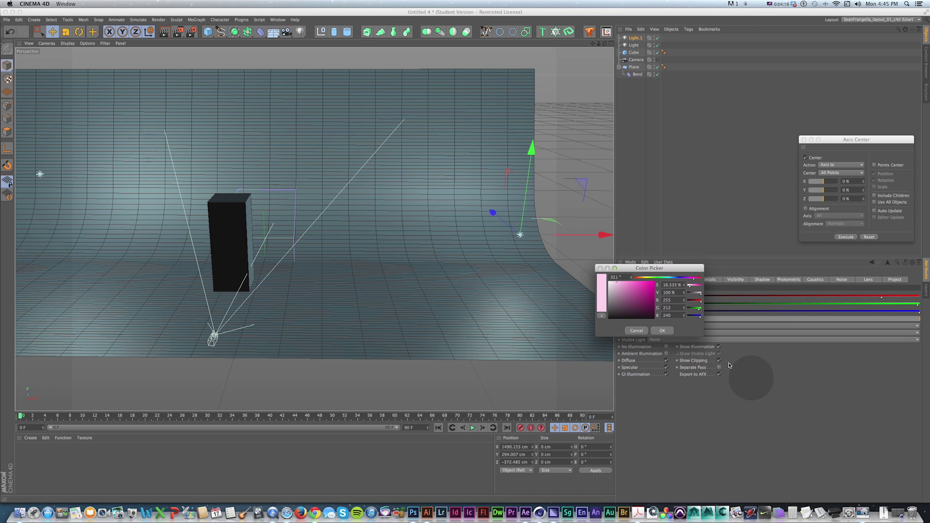
left_click(663, 331)
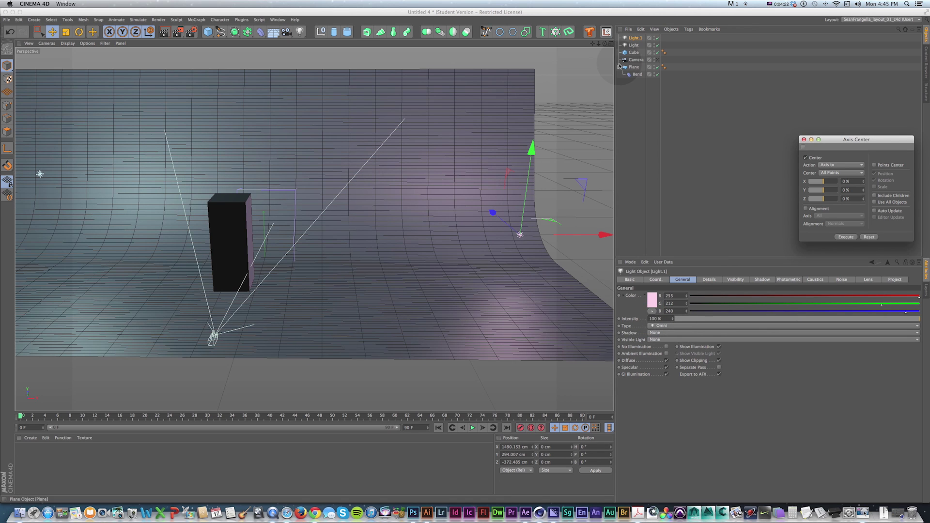
Move the camera to the front of the object hierarchy and add an Ambient Occlusion effect to the render settings
left_click(286, 31)
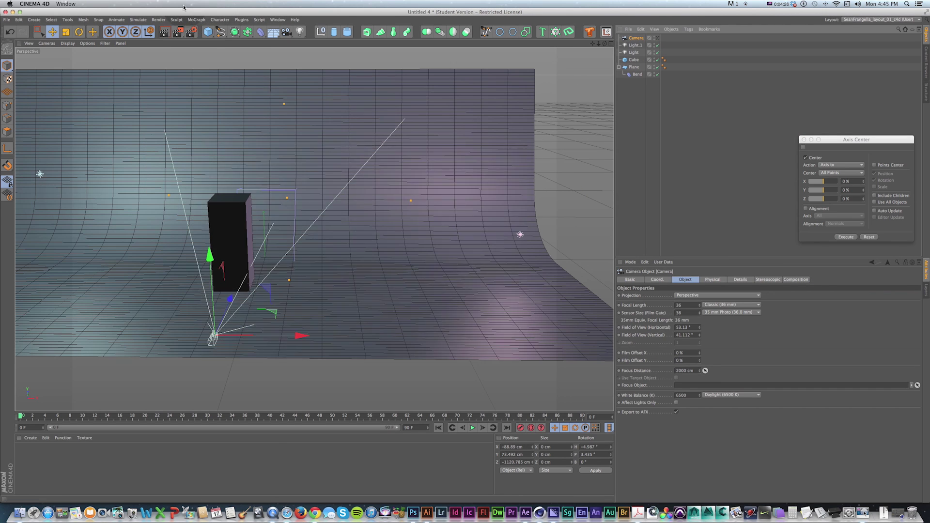
left_click(192, 31)
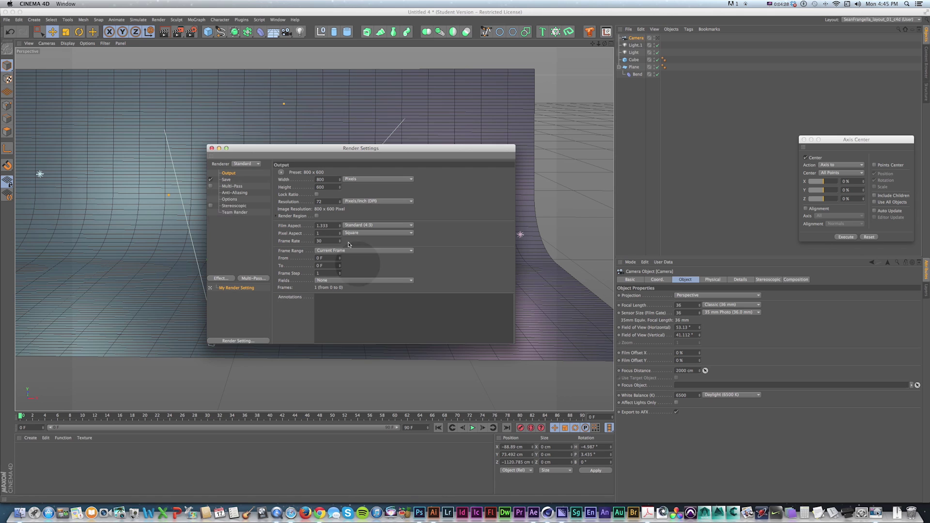
left_click_drag(266, 149, 276, 144)
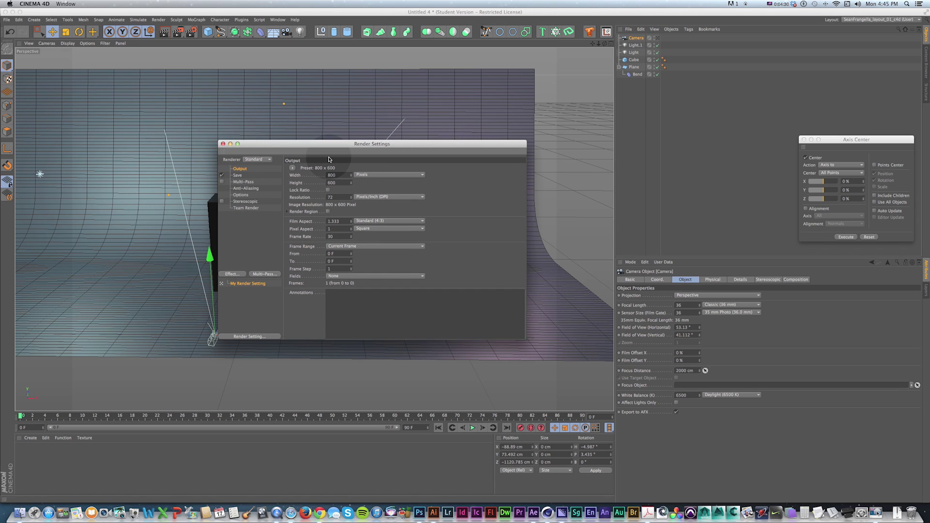
left_click(233, 275)
left_click(274, 322)
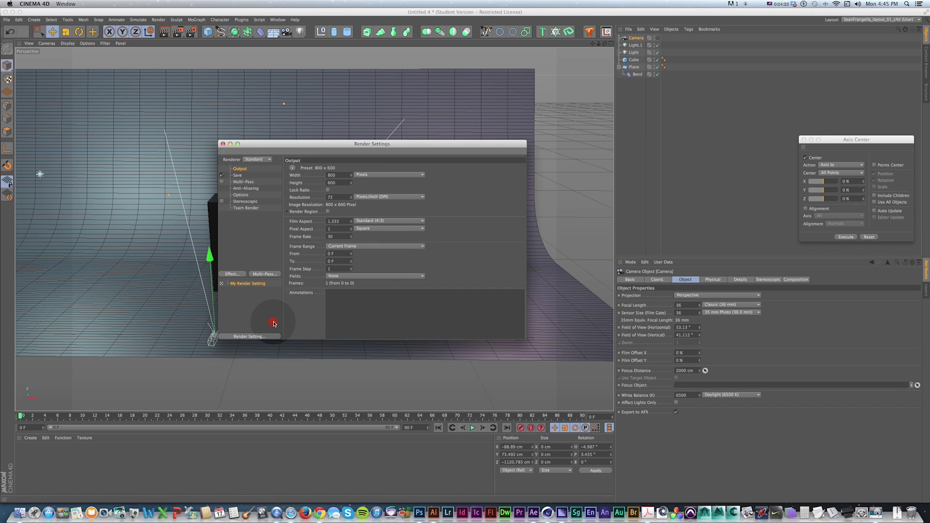
Set the render output size to 960 by 540 pixels and close the render settings
left_click(243, 175)
left_click(240, 169)
left_click_drag(273, 144, 300, 146)
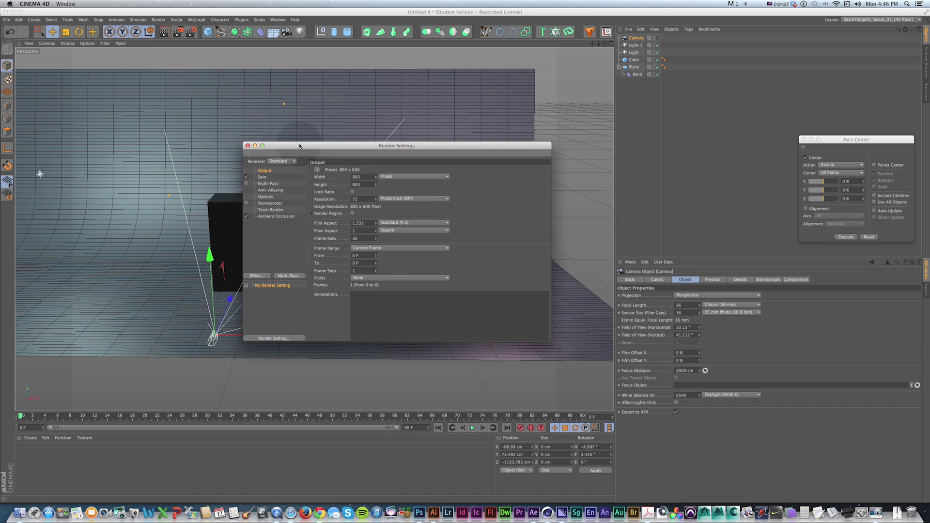
left_click_drag(345, 147, 356, 142)
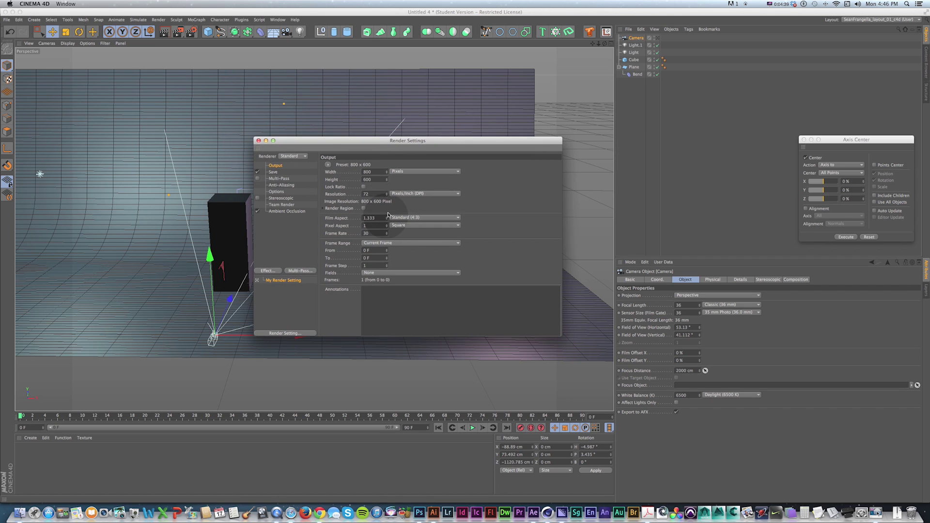
type("960")
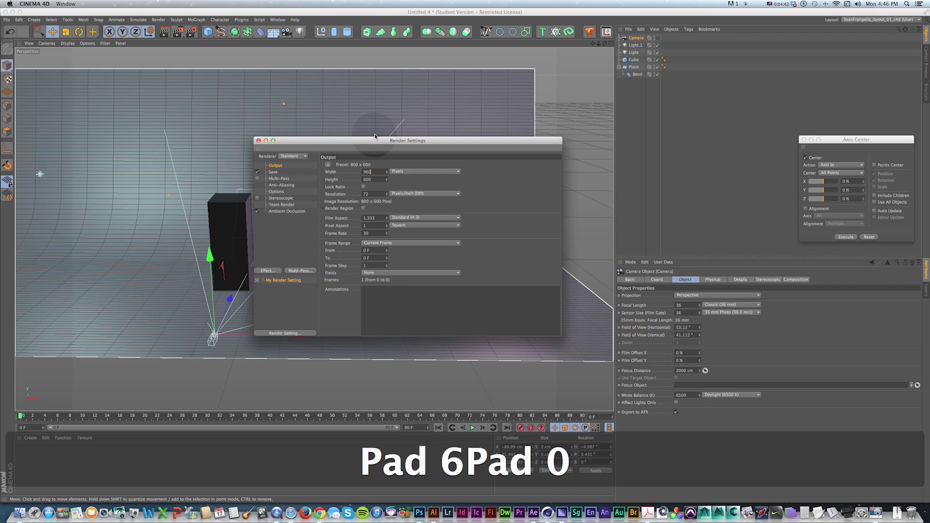
key("Tab")
type("540")
left_click(371, 180)
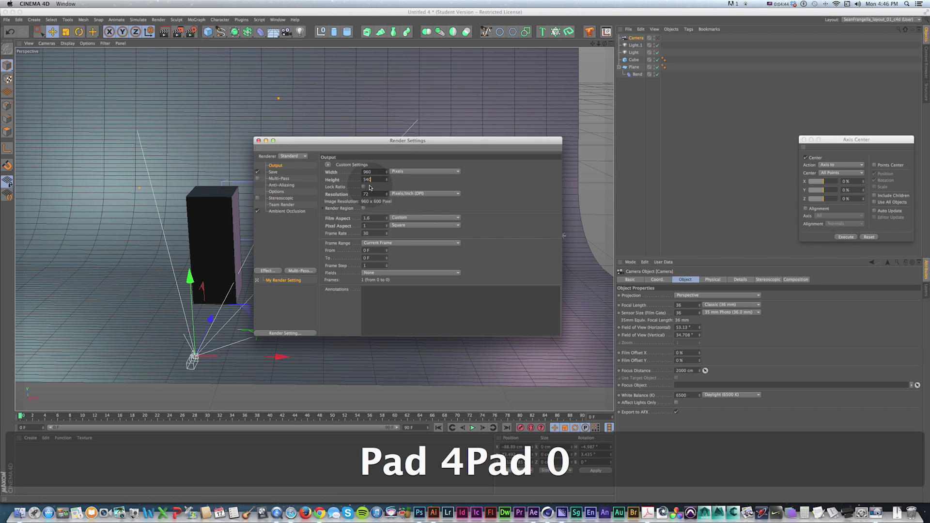
left_click(259, 141)
Look through the scene camera and pull it back so the whole block and the curved backdrop are framed
left_click(658, 38)
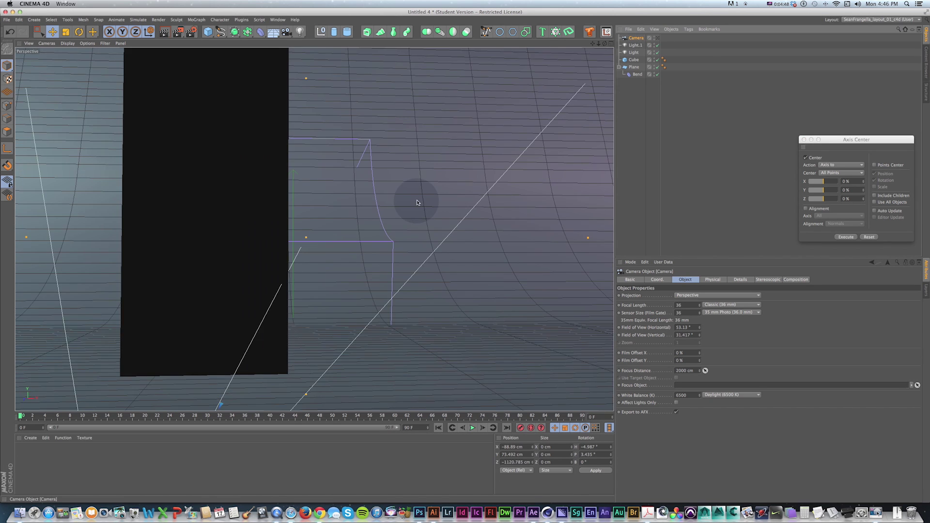
left_click_drag(507, 197, 386, 212)
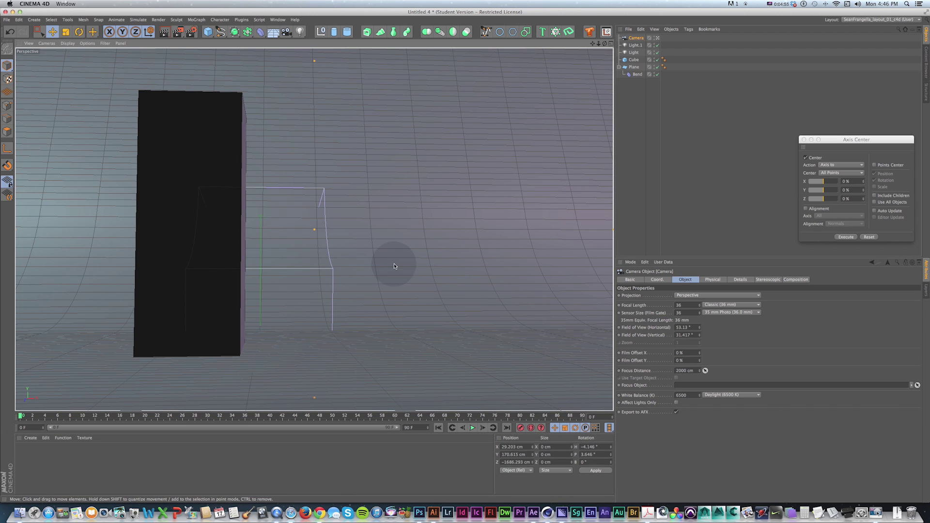
left_click_drag(397, 256, 426, 182, "alt")
Set the shadow type of both lights to Area
left_click(635, 45)
left_click(634, 52, "shift")
left_click(660, 333)
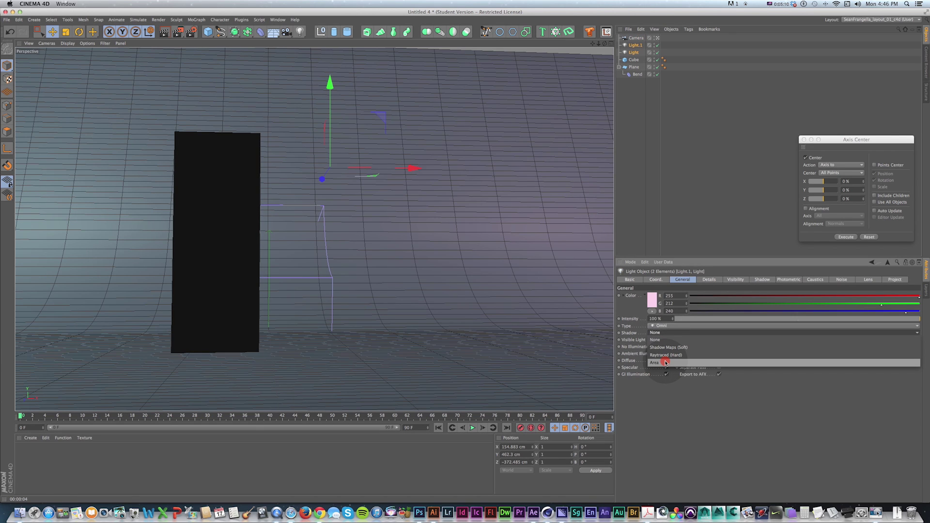
left_click(666, 363)
Move the cyan light toward the camera to about Z -1078 cm and test-render the view to check the shadows
left_click(633, 67)
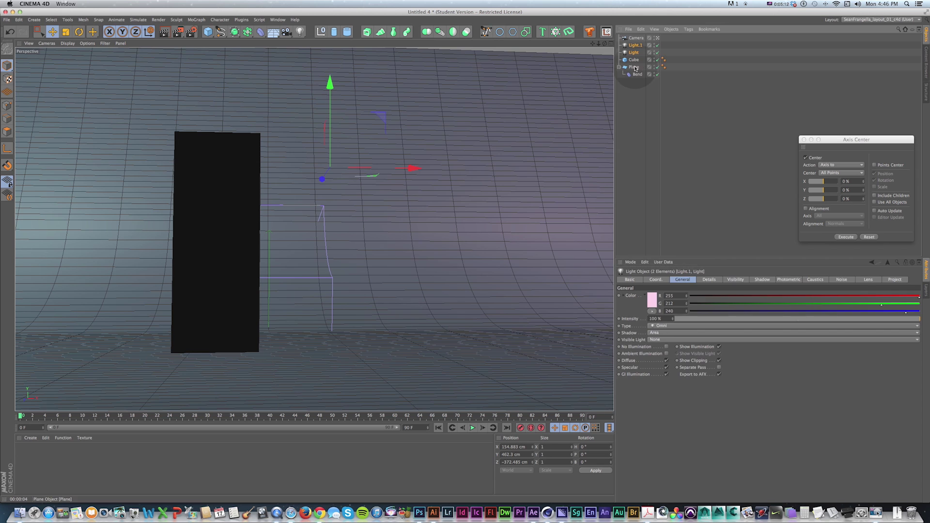
key("super+z")
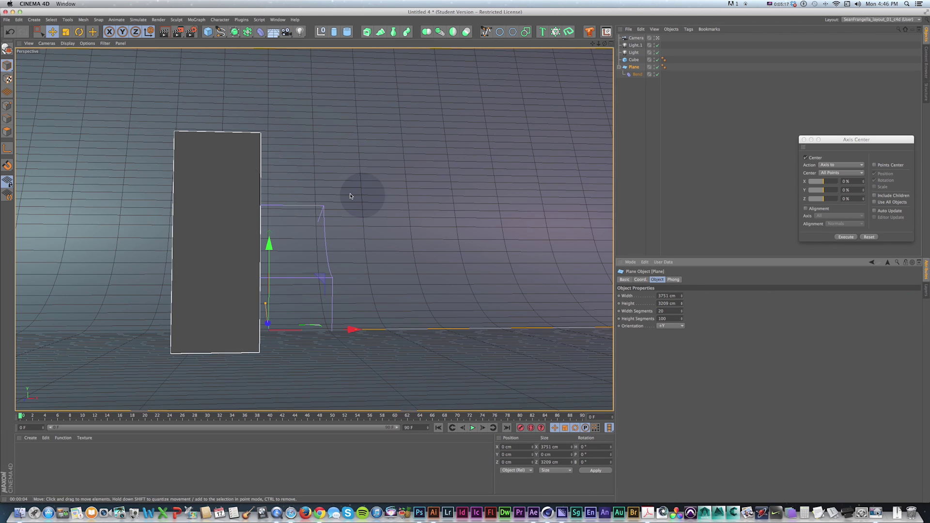
key("super+r")
key("super+r")
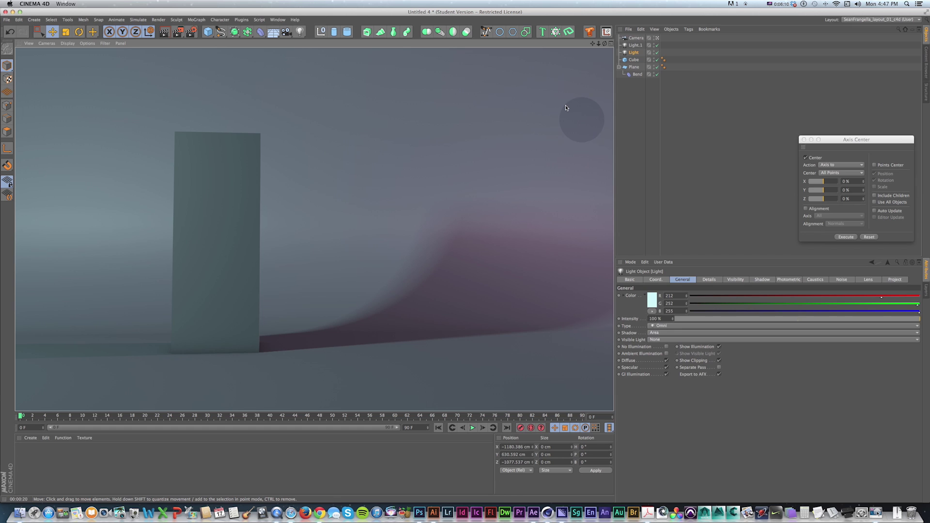
left_click(366, 258)
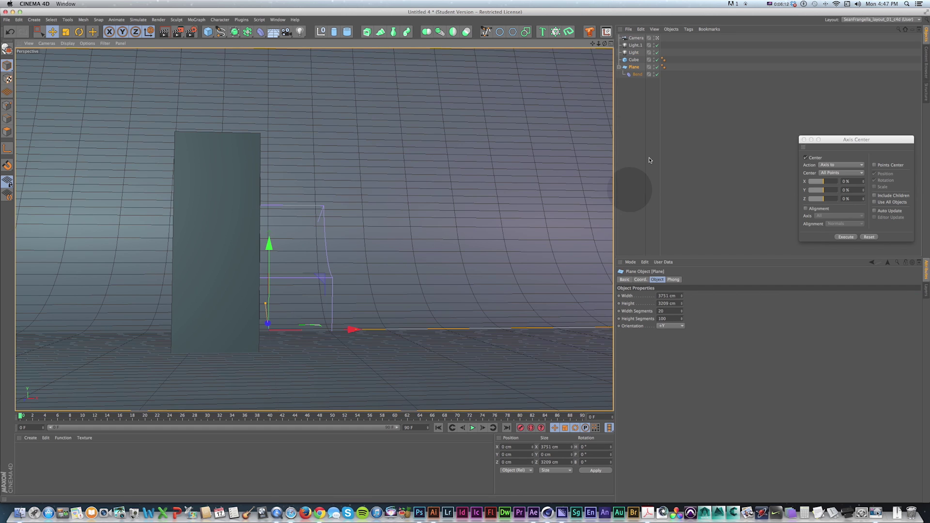
Try drawing a four-point Bezier spline in the Top view
left_click(611, 43)
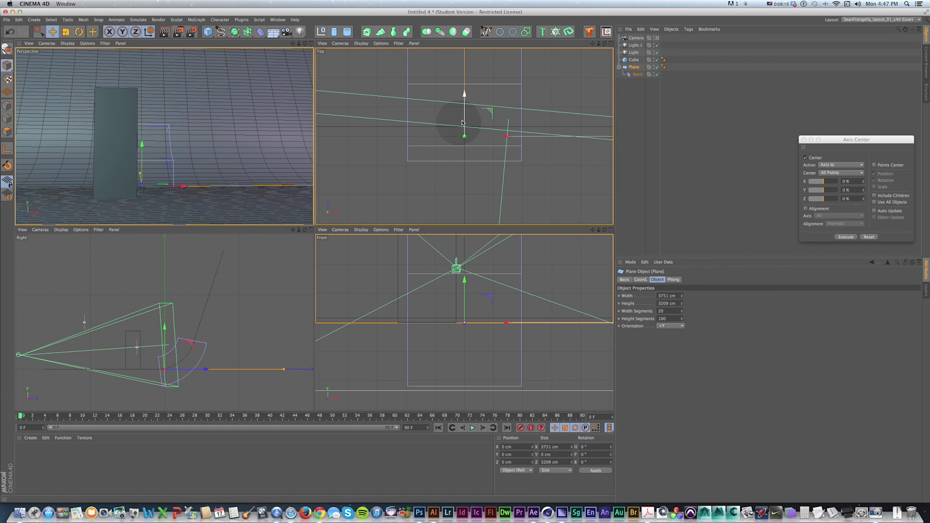
key("1")
left_click_drag(480, 114, 457, 121)
left_click(487, 32)
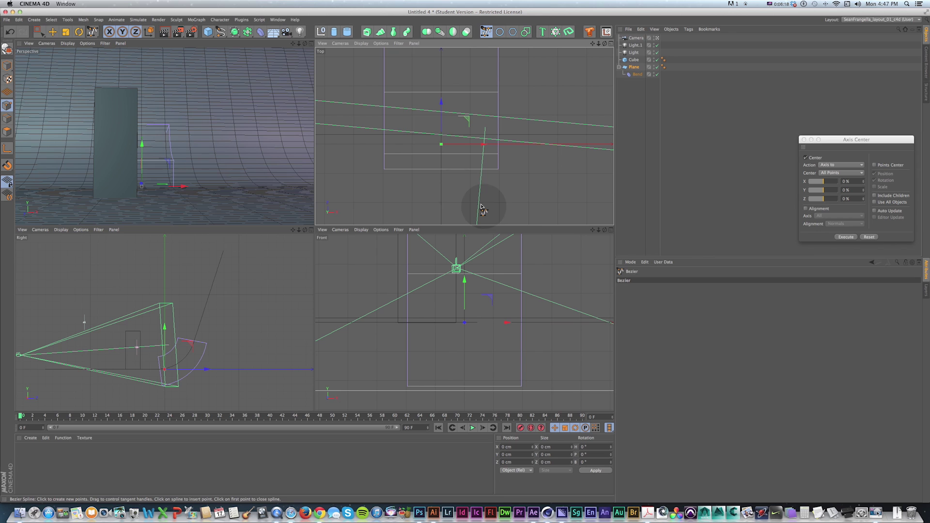
left_click(442, 184)
left_click(474, 189)
left_click(497, 169)
left_click(508, 117)
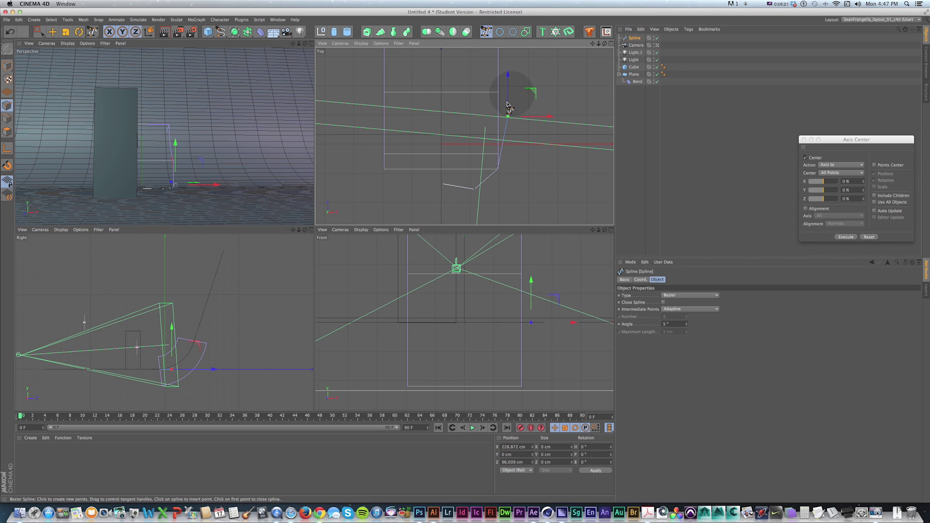
Undo the Bezier spline and return to the single perspective view
key("super+z")
key("super+z")
key("super+z")
key("super+z")
key("super+z")
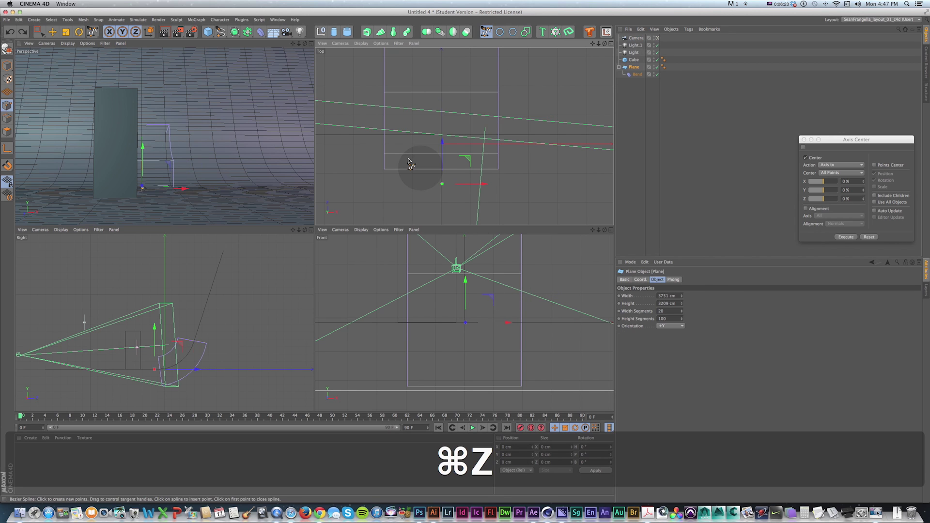
left_click(311, 44)
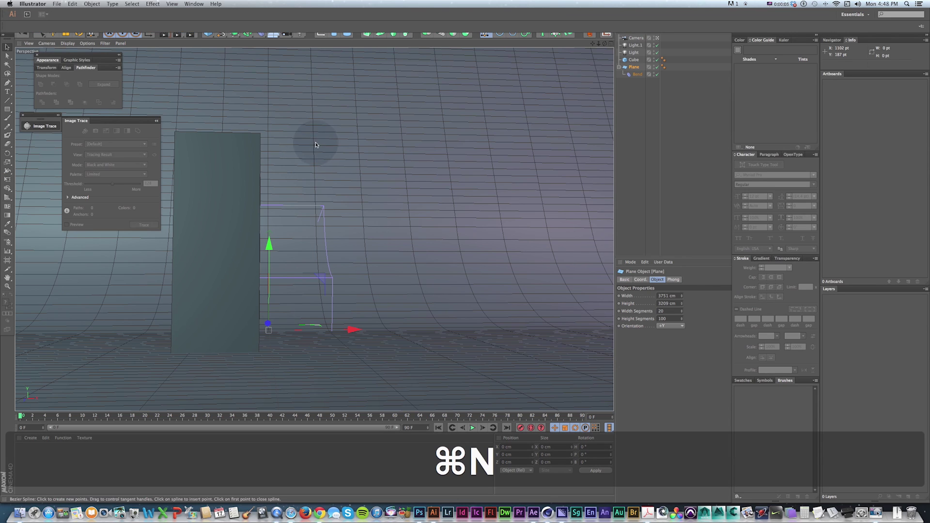
Switch to Illustrator and create a new RGB document at Letter size, 612 by 792 pt
key("super+n")
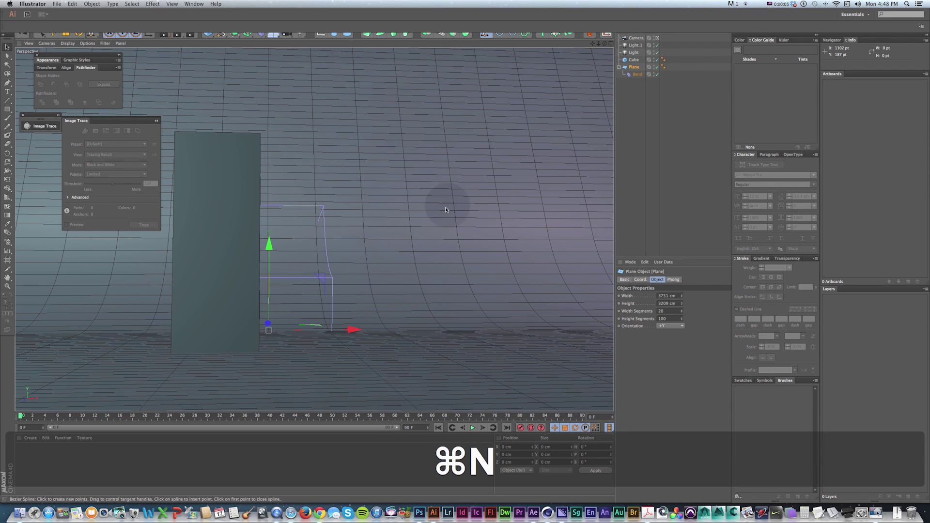
left_click_drag(427, 226, 328, 227)
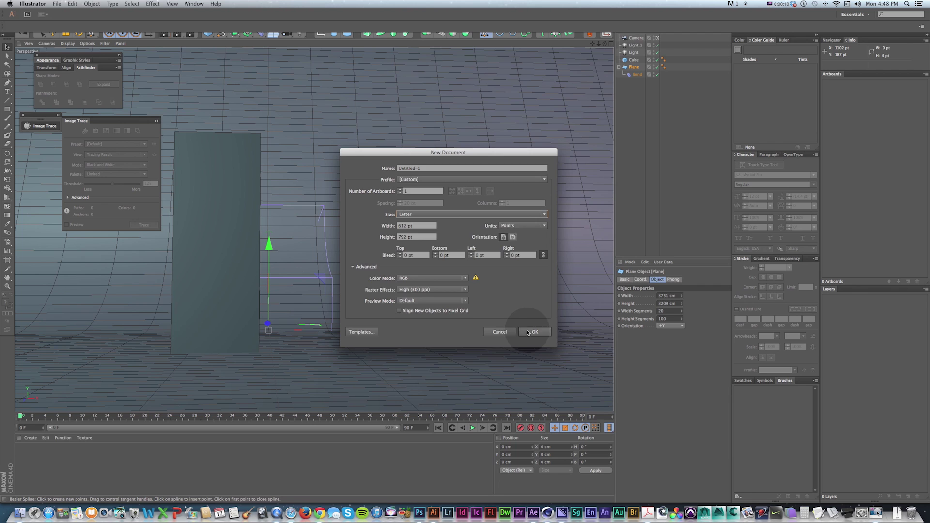
left_click(527, 332)
Switch through the pint glass image search in Safari to Finder and preview pintglass.jpg in the _PNG folder
key("super+Tab")
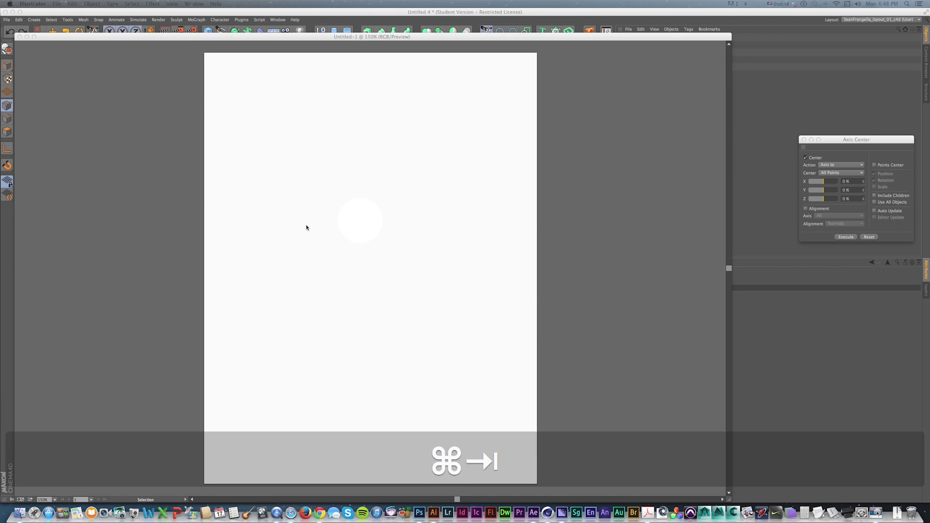
key("super+Tab")
key("super+Tab")
key("super+Tab")
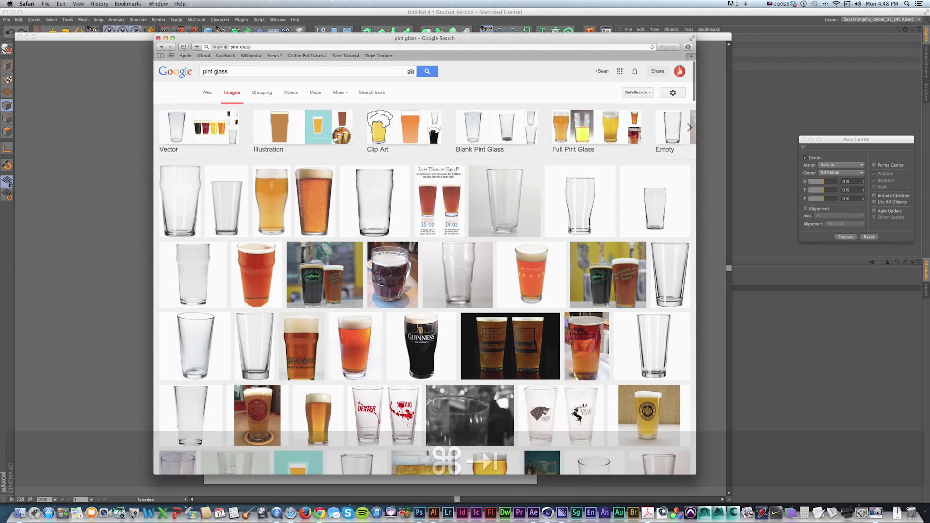
left_click_drag(0, 19, 362, 84)
key("space")
key("space")
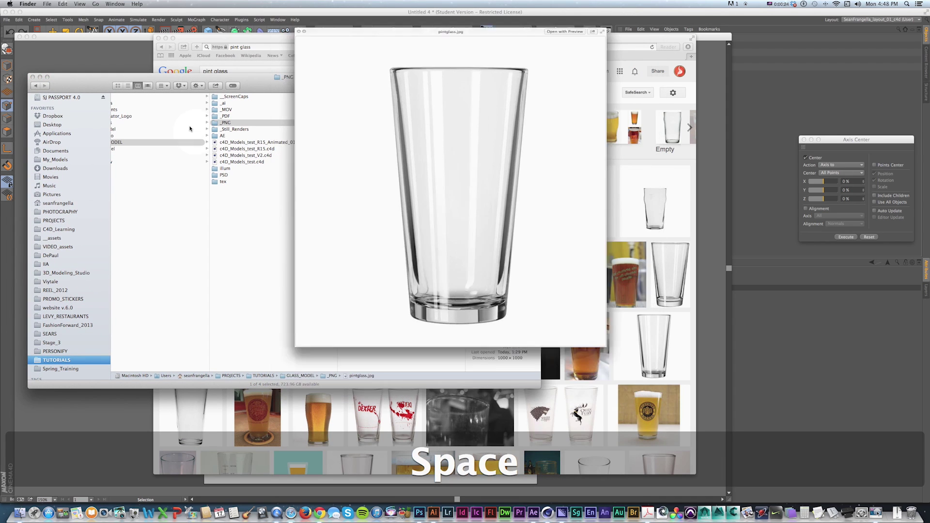
Place pintglass.jpg in the Illustrator document, center it over the artboard and scale it proportionally to about 528 pt square
left_click_drag(89, 79, 220, 159)
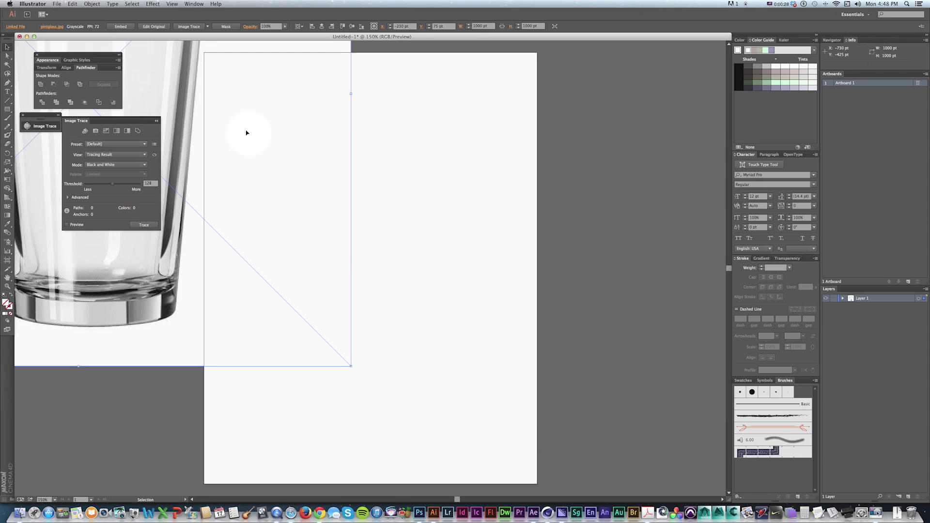
left_click(519, 264)
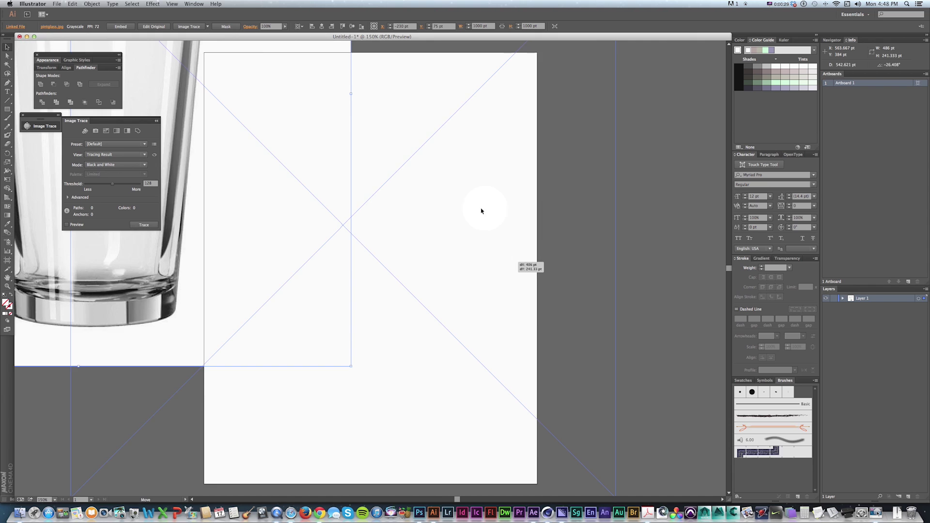
key("super+minus")
key("v")
left_click_drag(480, 129, 436, 171, "alt+shift")
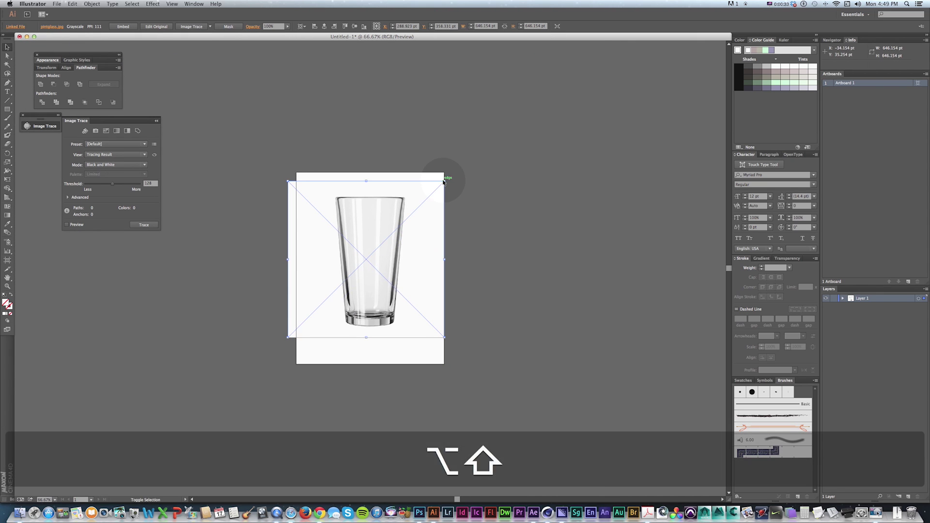
Show the rulers, add a vertical guide through the glass's center at X 319 pt, and lock the photo's layer
key("super+r")
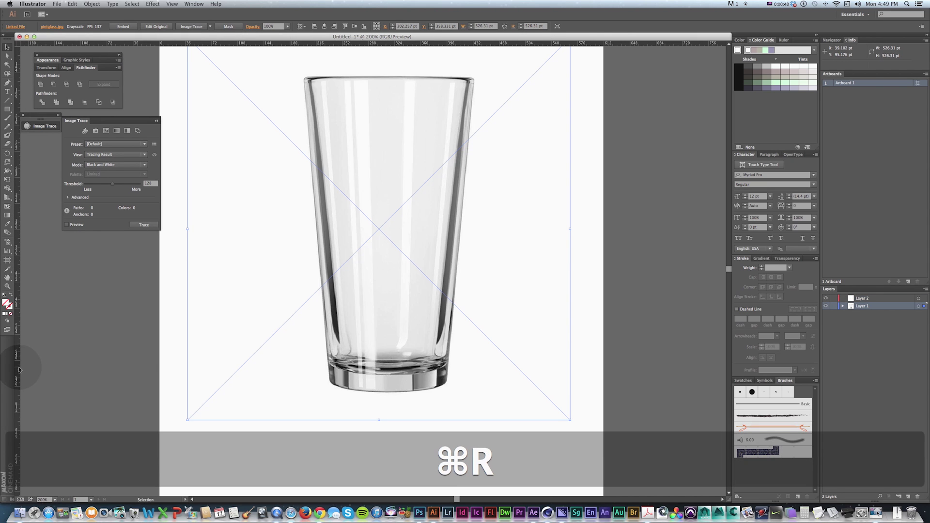
left_click_drag(19, 371, 392, 383)
key("v")
left_click(834, 306)
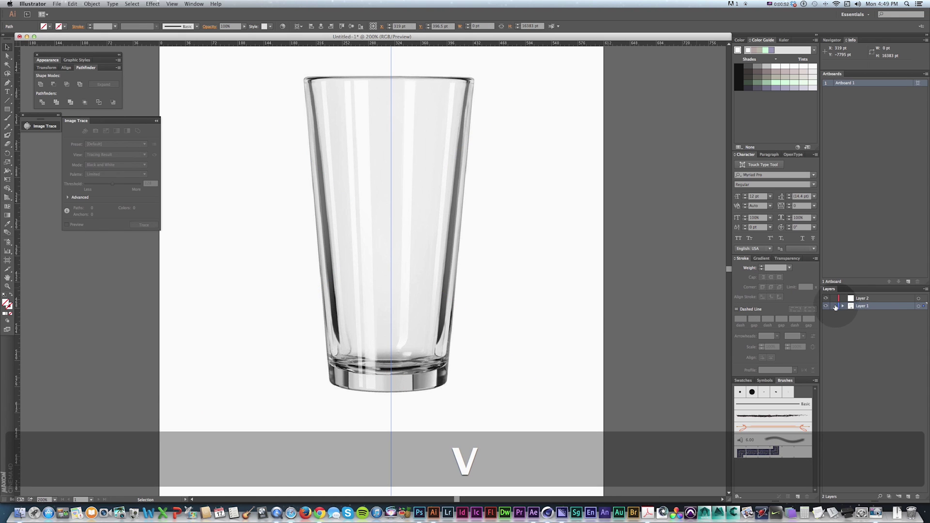
On Layer 2, draw a Pen path from the glass's base center to its outer bottom corner and up to the rim
left_click(860, 300)
key("p")
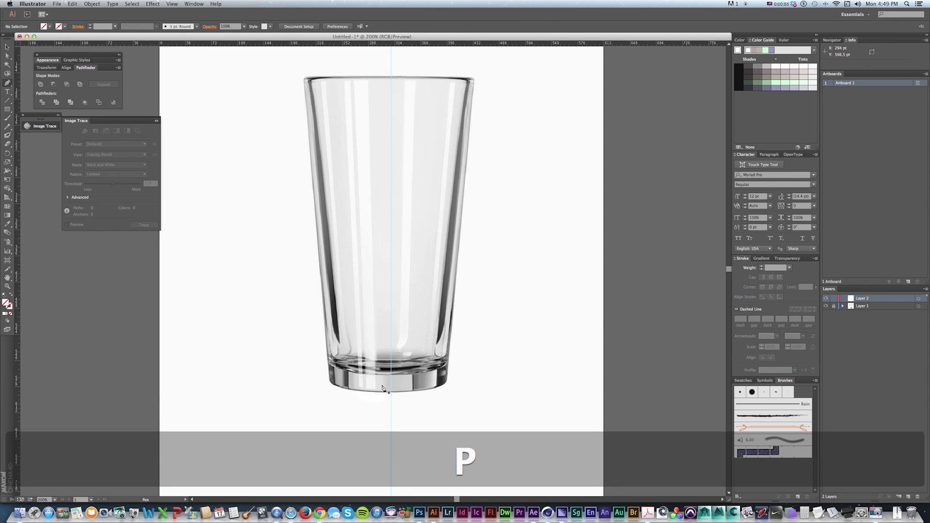
left_click(392, 392)
left_click(445, 391, "shift")
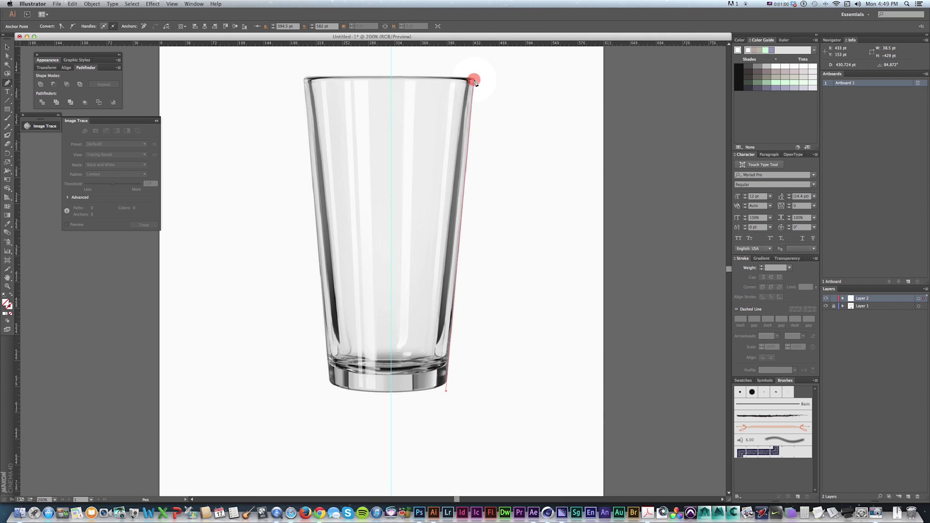
Give the profile path no fill and a black 8 pt stroke with round caps and round corners
left_click(740, 72)
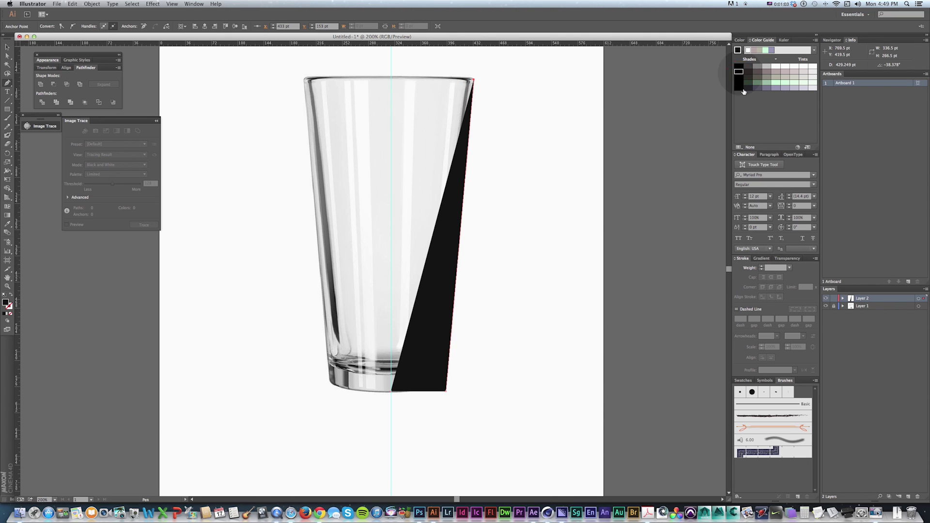
left_click(11, 299)
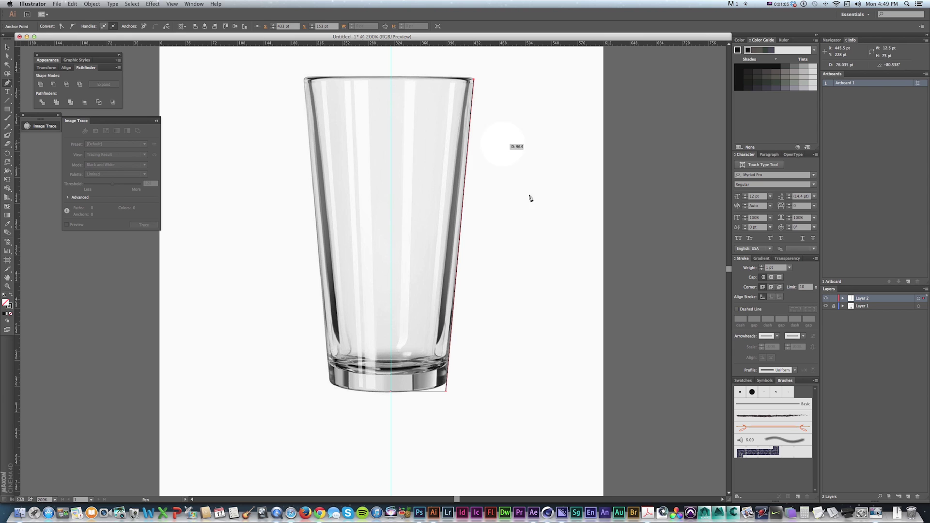
left_click(771, 287)
left_click(772, 277)
left_click(763, 268)
left_click(763, 267)
left_click(763, 268)
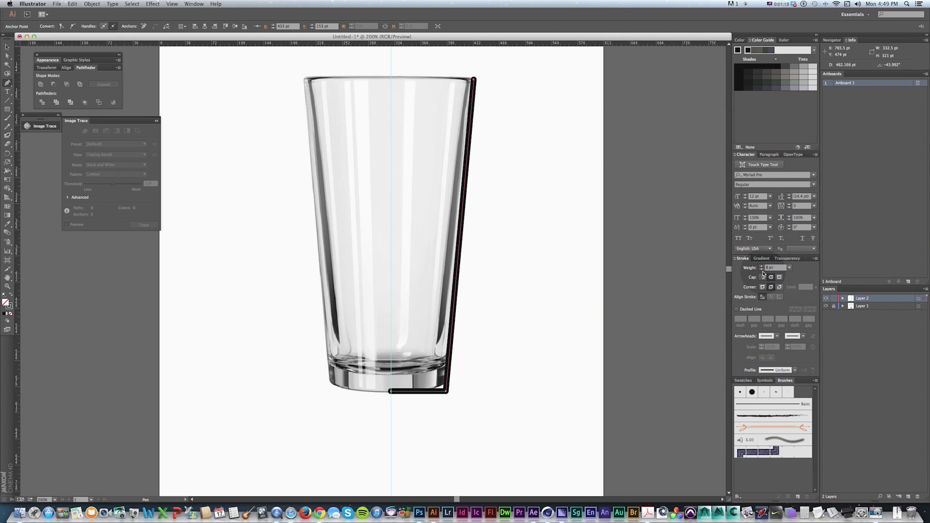
Set the profile path's stroke weight to 7 pt and outline the stroke into a filled shape
left_click_drag(505, 264, 467, 239)
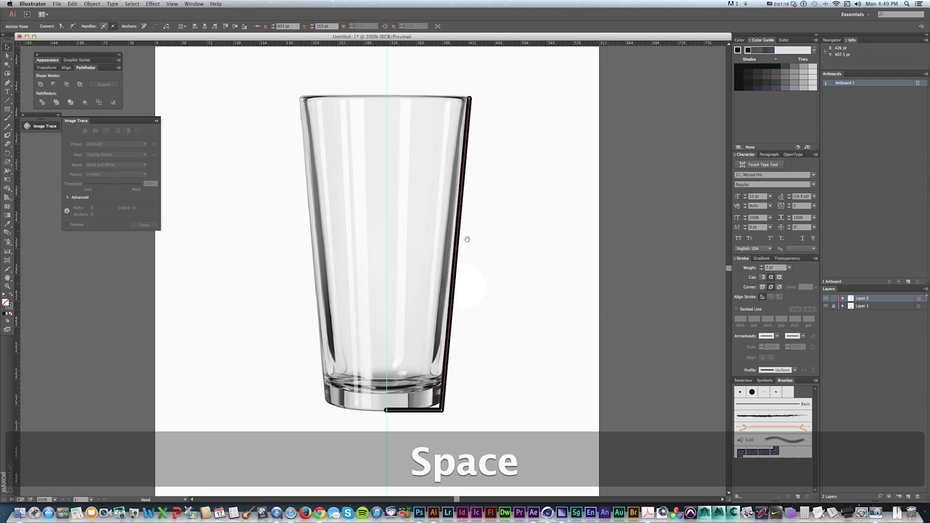
left_click_drag(498, 195, 503, 187)
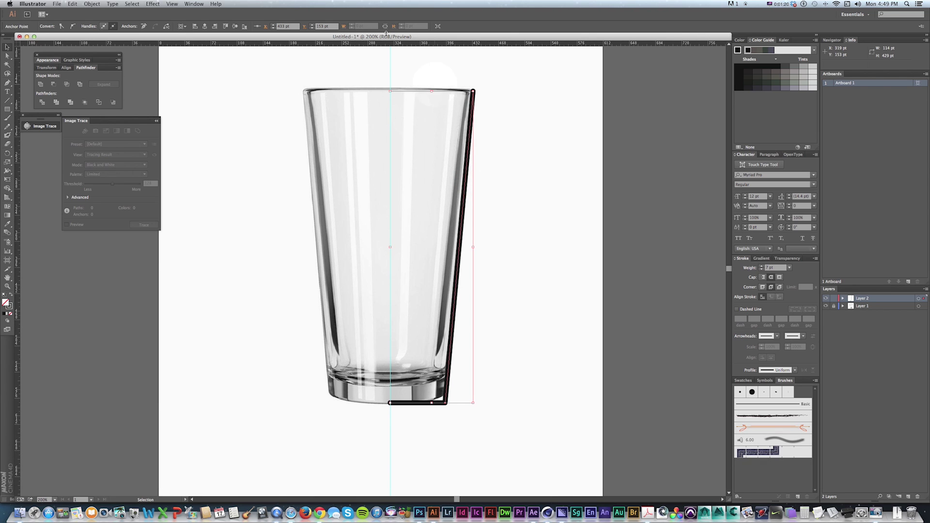
left_click(92, 4)
mouse_move(121, 141)
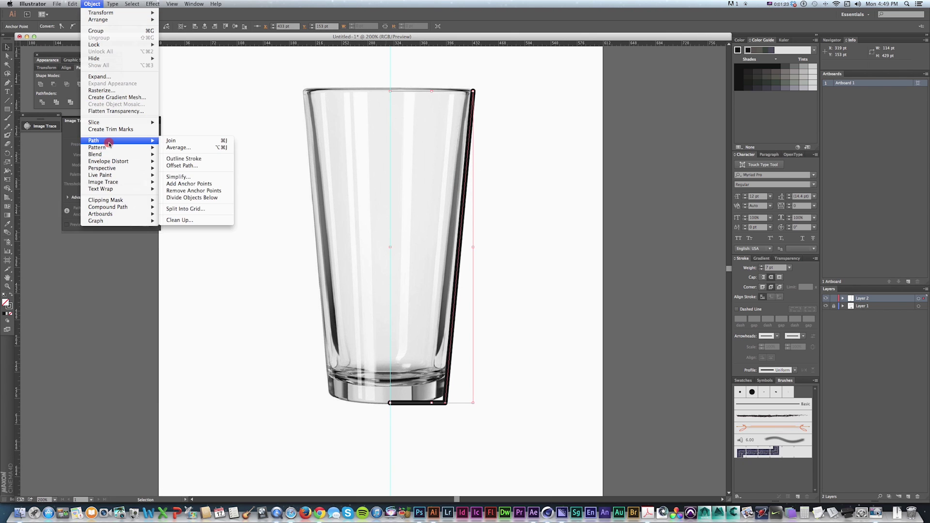
left_click(195, 159)
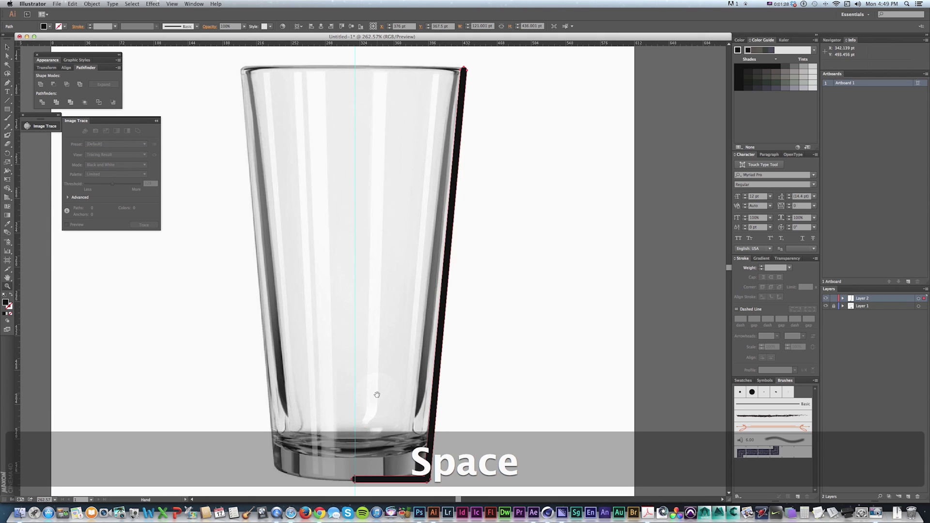
Raise the inner bottom edge of the profile shape to about Y 563 pt to thicken the glass's base
left_click_drag(377, 395, 385, 235)
key("z")
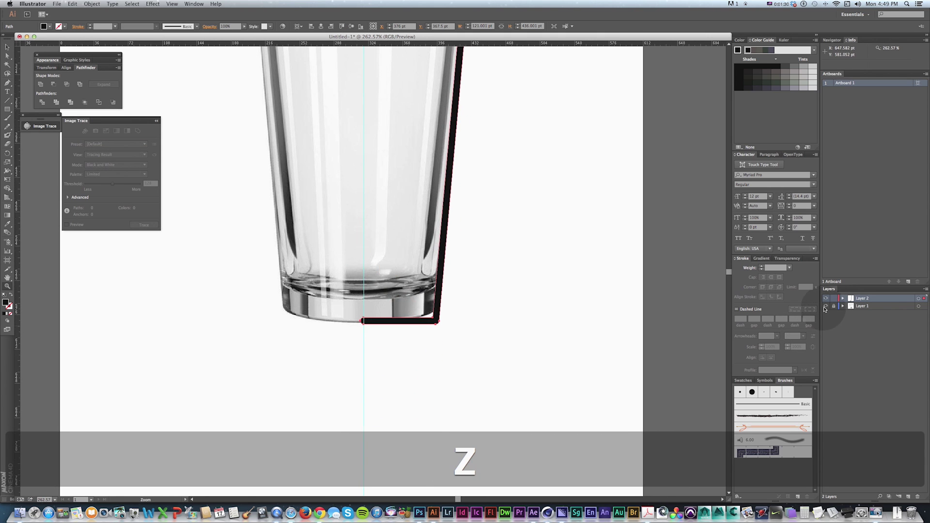
left_click(436, 315)
key("a")
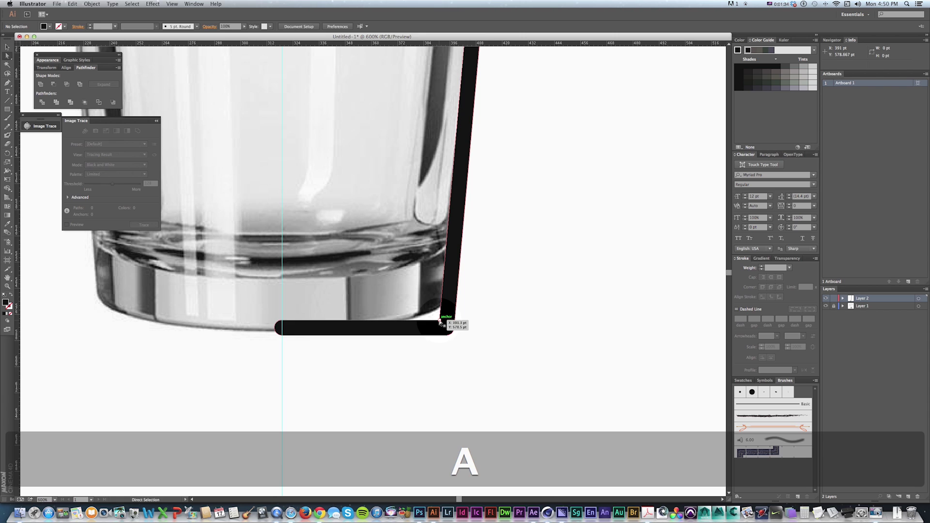
left_click(440, 321)
left_click_drag(284, 327, 285, 294, "shift")
key("a")
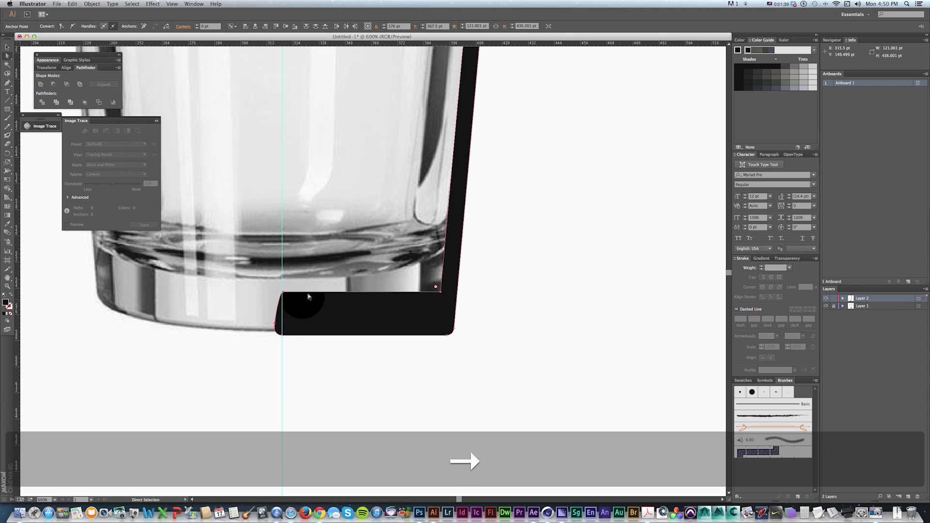
key("Up")
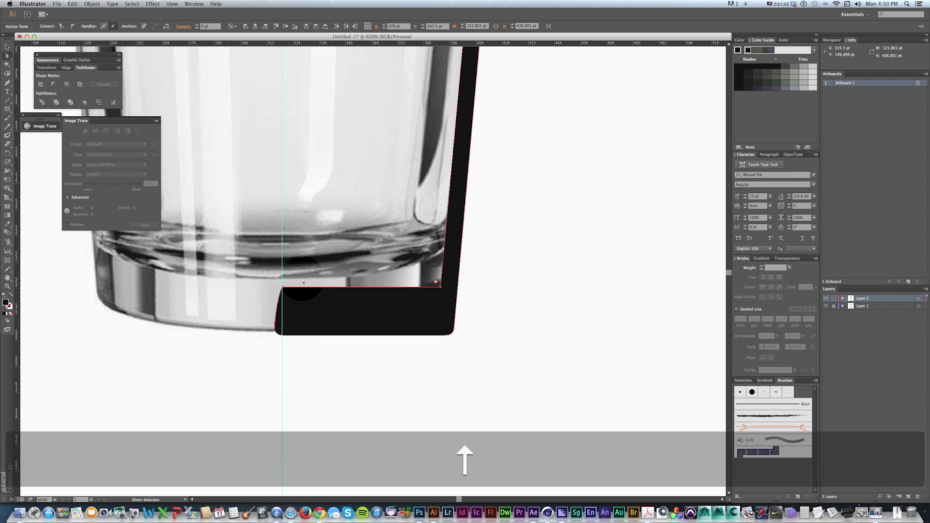
key("Up")
key("Right")
left_click(302, 282)
Level the inner base edge, cut the outline at the center guide and delete the rounded end beyond it
key("a")
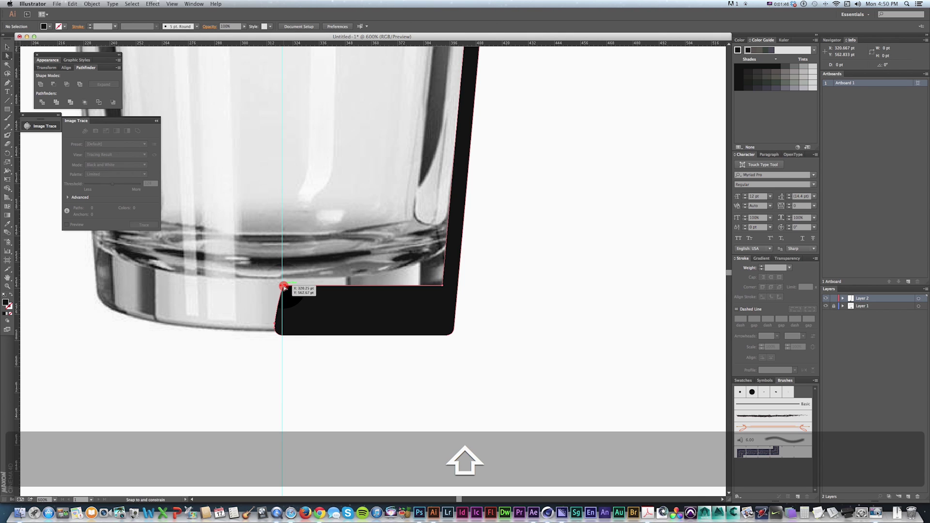
left_click(284, 287, "shift")
key("c")
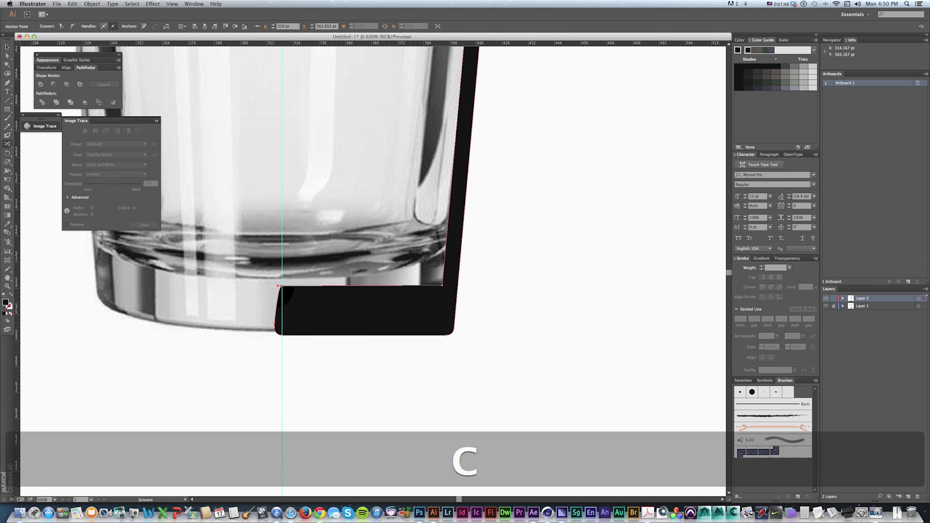
left_click(283, 334)
key("a")
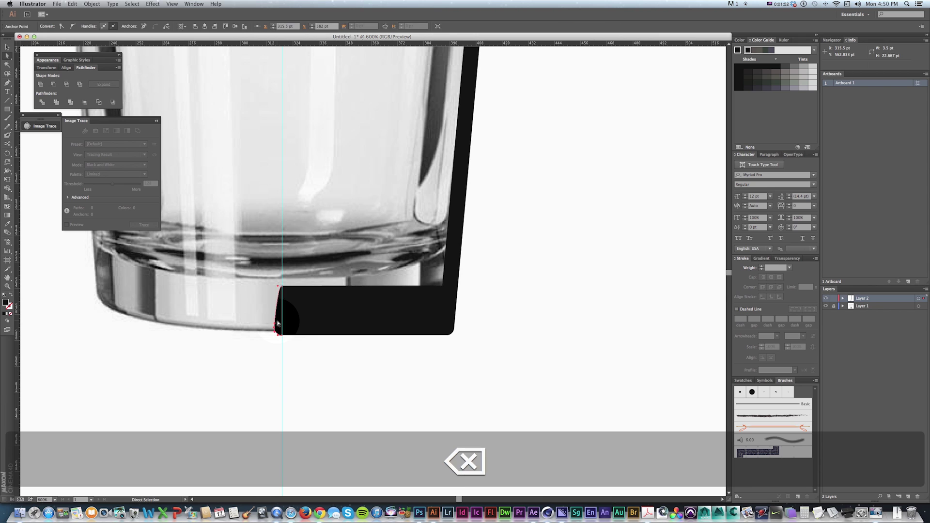
key("BackSpace")
Swap the profile's fill and stroke, then cut out its sharp inner corner where the wall meets the base
key("v")
left_click(321, 318)
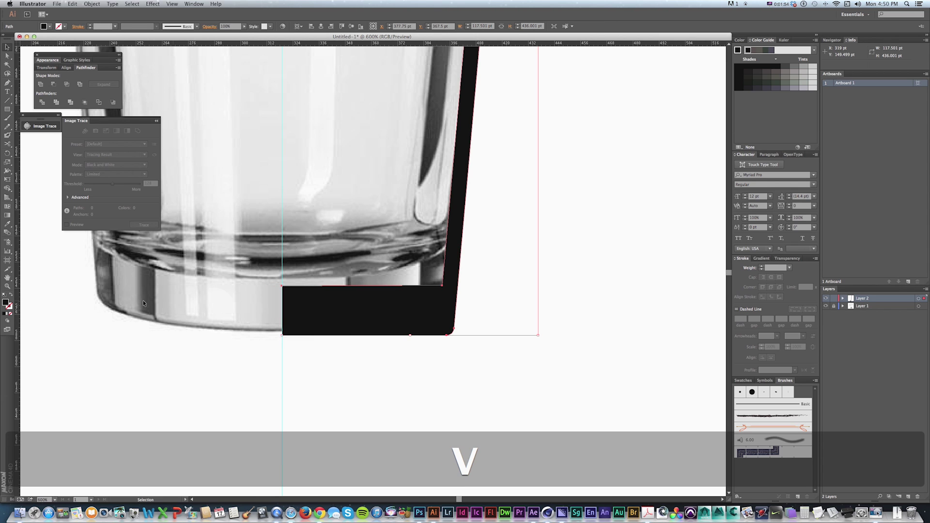
key("shift+x")
mouse_move(484, 91)
left_mouse_down()
mouse_move(414, 317)
mouse_move(436, 225)
mouse_move(409, 142)
left_mouse_up()
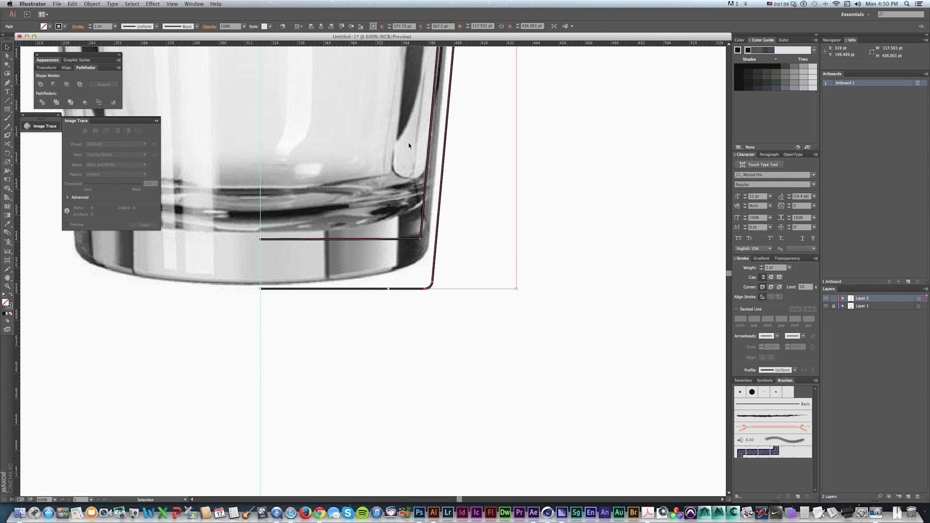
key("c")
left_click(421, 216)
left_click(400, 238)
key("a")
key("BackSpace")
Hide Layer 1 and bridge the gap at the inner base corner with a smooth Pen curve
key("z")
left_click(411, 226)
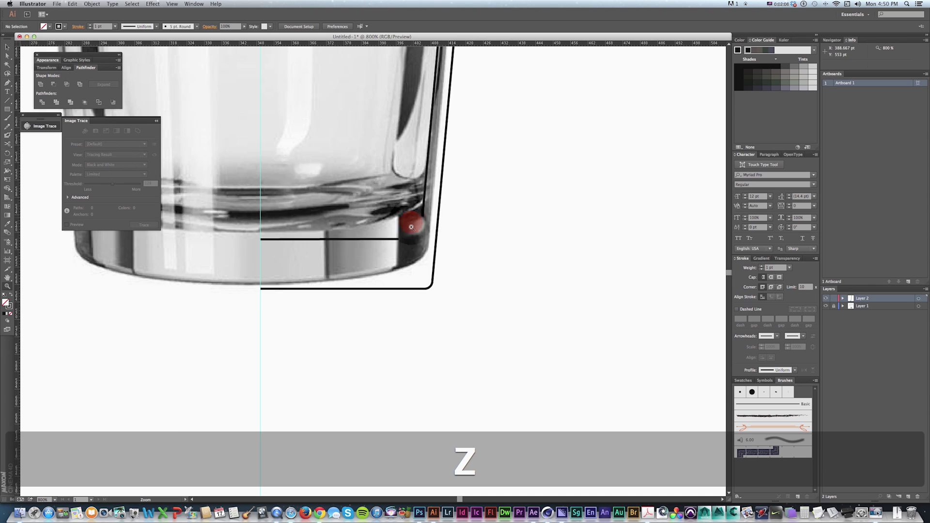
left_click(371, 278)
key("v")
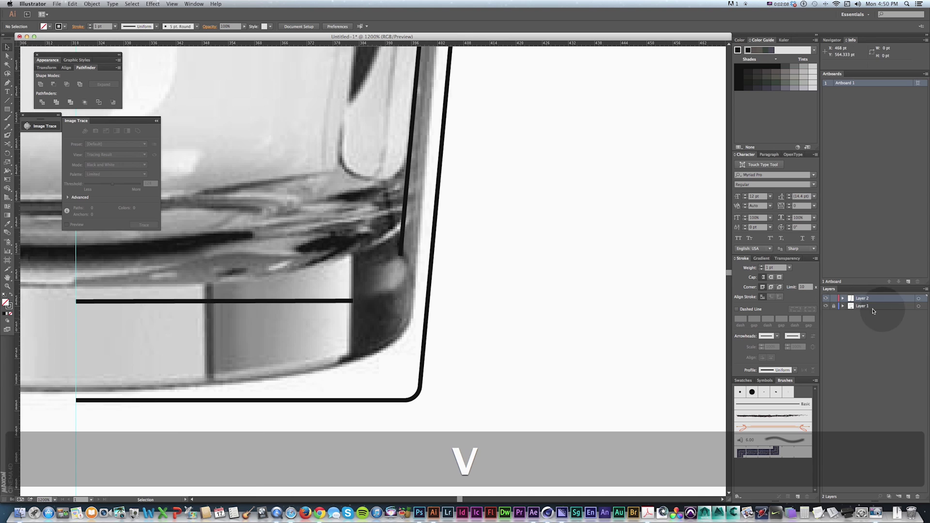
left_click(827, 306)
key("p")
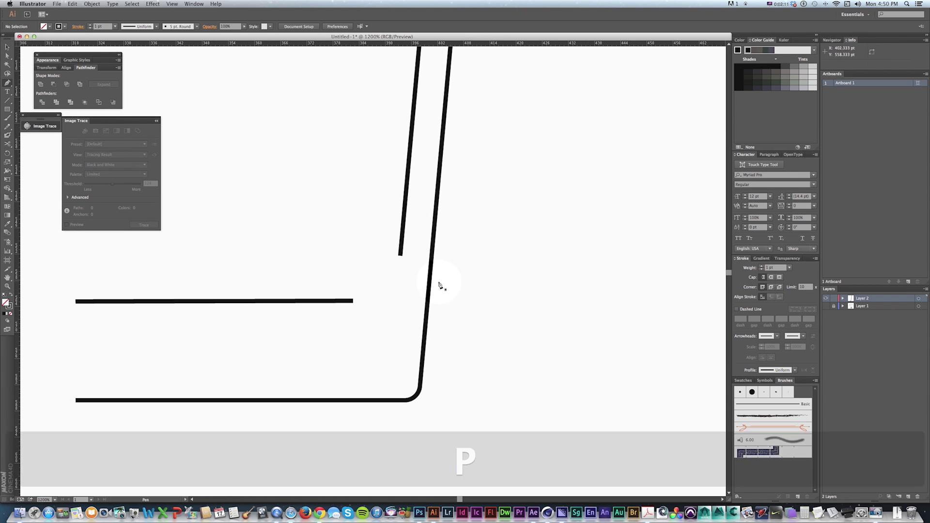
left_click(400, 256)
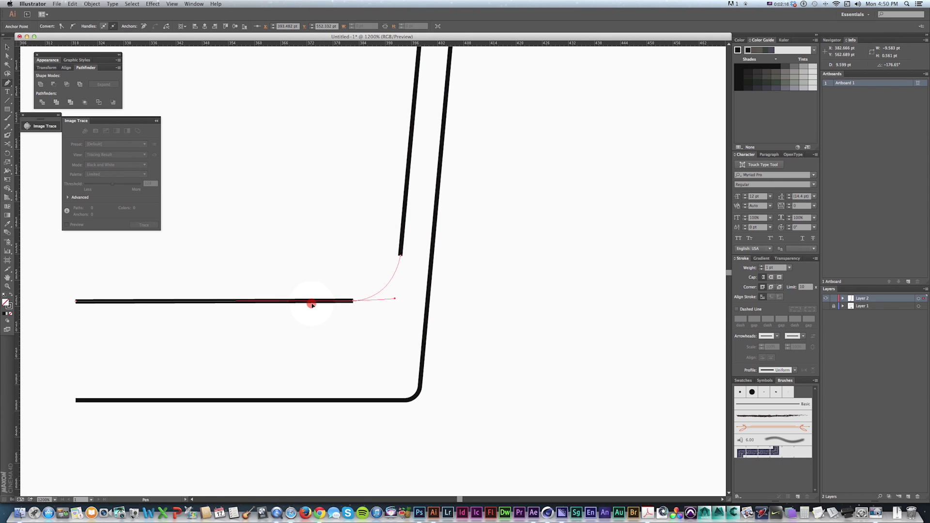
left_click_drag(313, 304, 333, 301)
Inspect the profile's rim, then switch to Photoshop to examine the real glass's rim in photo_reference.JPG
key("super+minus")
key("super+minus")
key("super+minus")
key("super+minus")
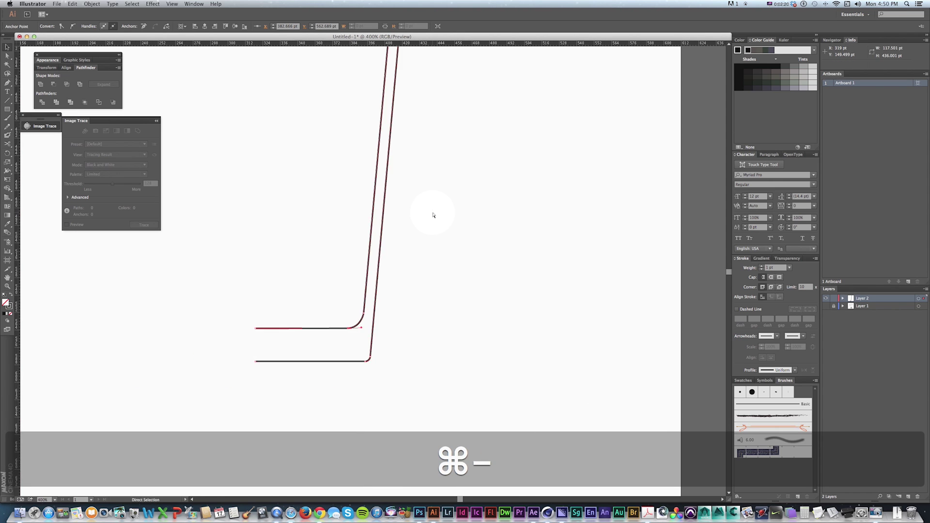
key("space")
left_click_drag(433, 212, 413, 354)
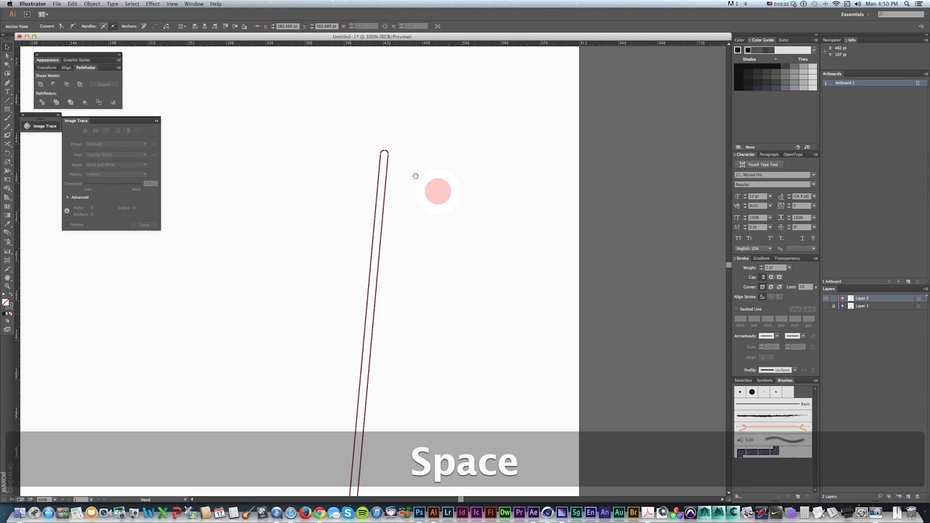
key("z")
left_click_drag(444, 221, 445, 221)
key("space")
left_click_drag(275, 179, 345, 213)
left_click_drag(345, 154, 356, 212)
key("z")
key("v")
key("super+Tab")
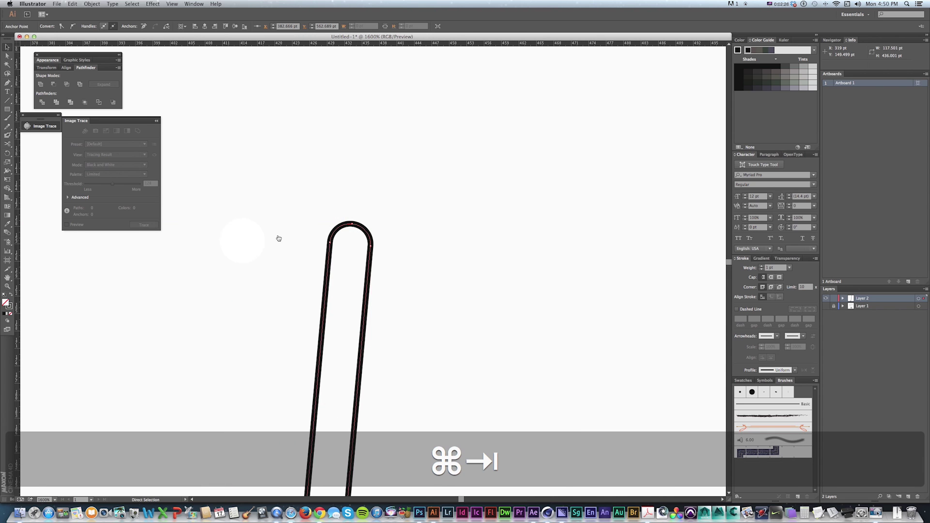
left_click(552, 264)
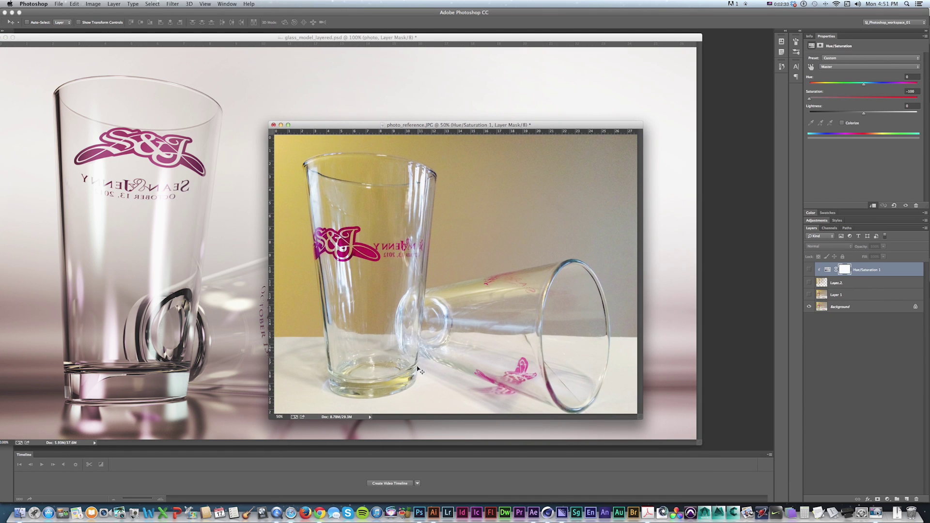
left_click_drag(356, 125, 430, 143)
key("super+Tab")
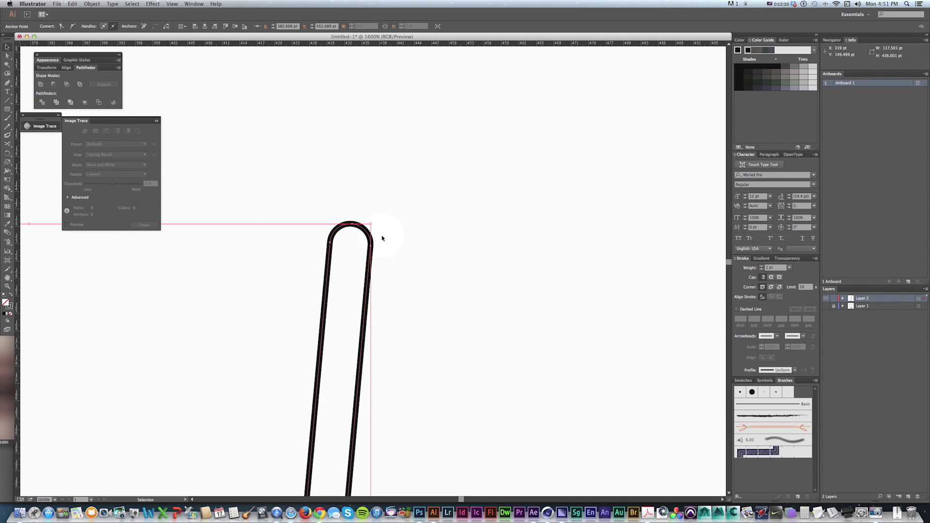
Back in Illustrator, draw a circle about 9.75 pt across at the rim tip and give circle and profile a black fill without stroke
key("v")
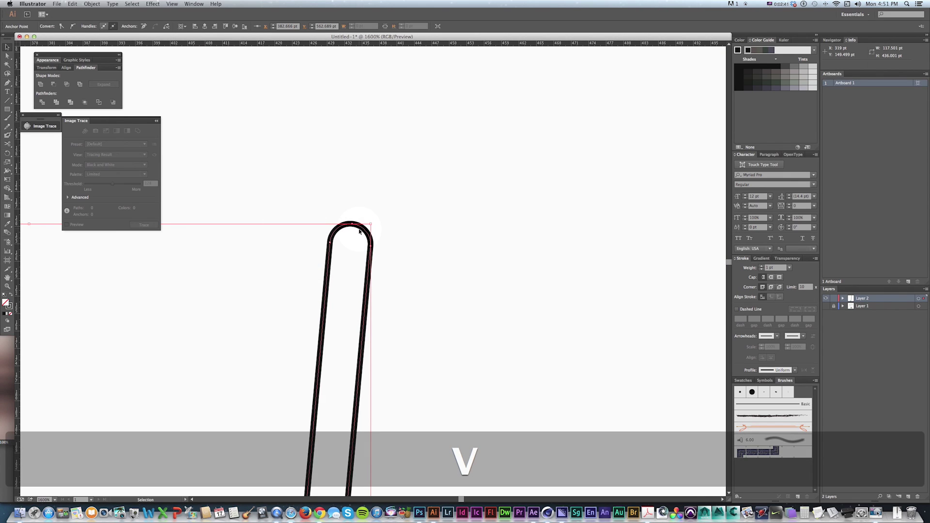
key("l")
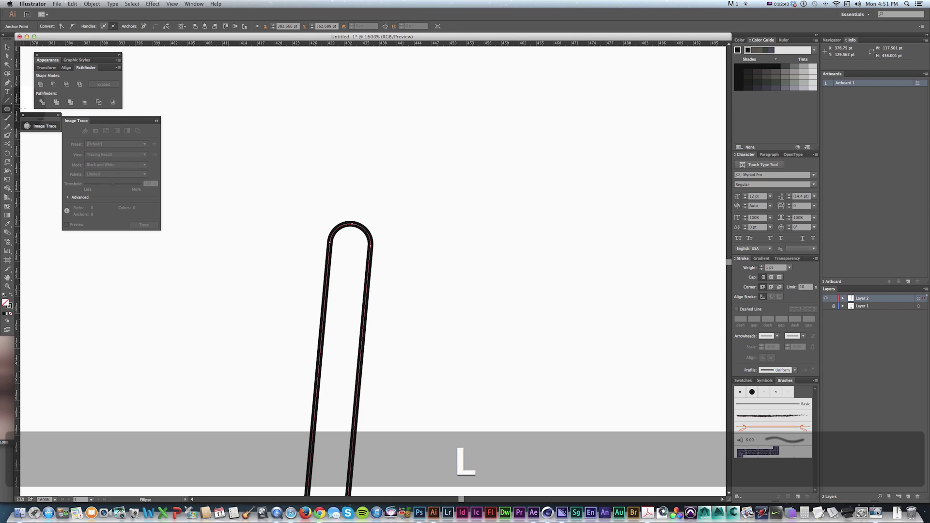
left_click_drag(330, 223, 385, 258, "shift")
key("shift+x")
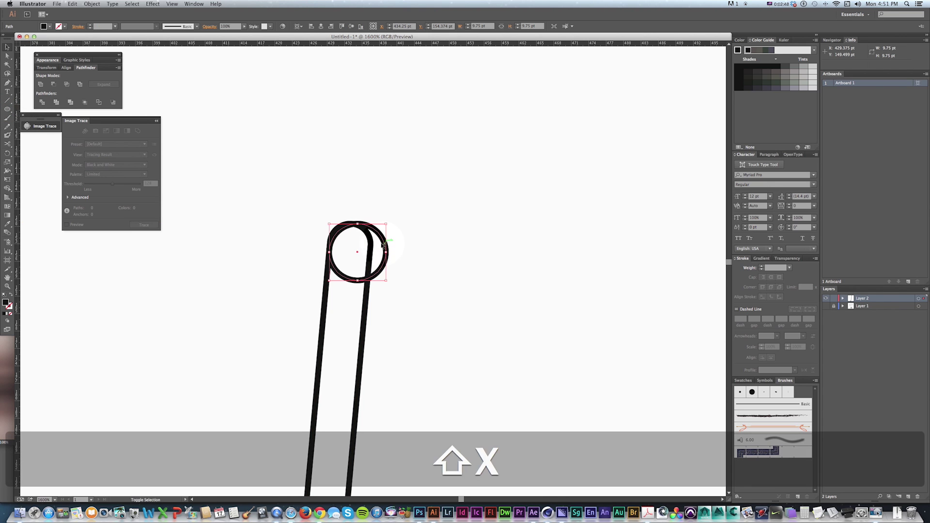
key("v")
left_click(373, 276)
left_click_drag(379, 262, 379, 260)
Scale the circle down and align it with the wall's inner edge so it forms a slightly thicker lip
left_click_drag(386, 223, 355, 247, "shift")
key("v")
key("z")
left_click(366, 252)
left_click(355, 264)
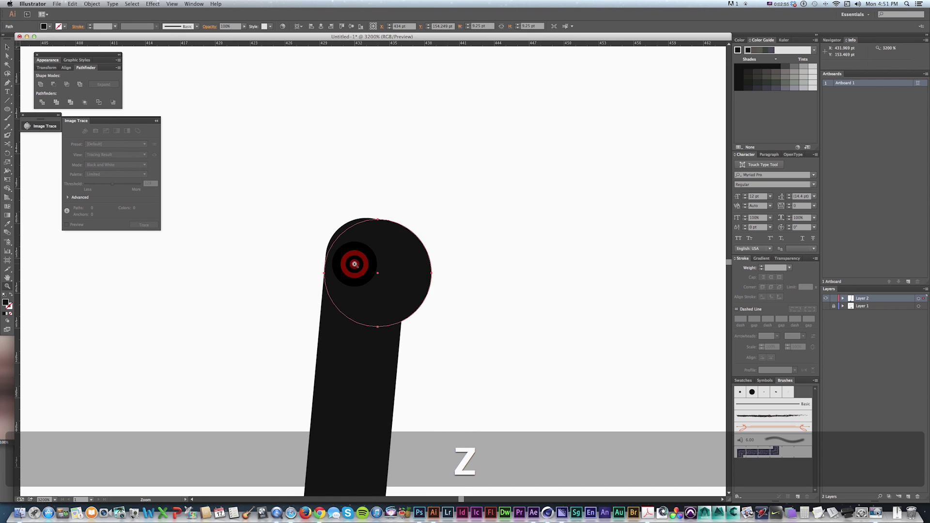
left_click(355, 264)
key("v")
left_click_drag(480, 196, 469, 207, "shift")
left_click_drag(428, 245, 420, 228, "shift")
Unite the lip circle and the profile into a single shape
key("super+minus")
key("super+minus")
key("z")
left_click_drag(410, 173, 280, 323)
key("v")
left_click_drag(515, 137, 304, 329)
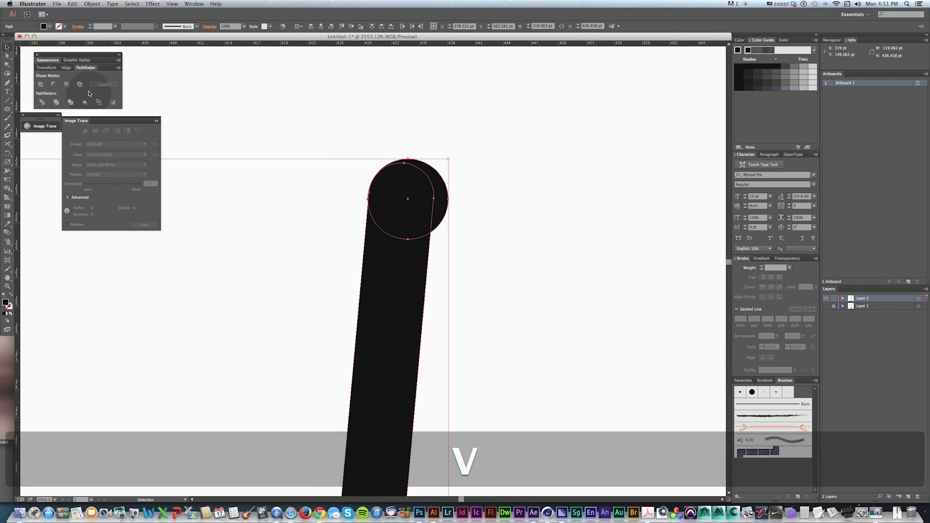
left_click(193, 4)
left_click_drag(206, 223, 84, 74)
left_click(40, 84)
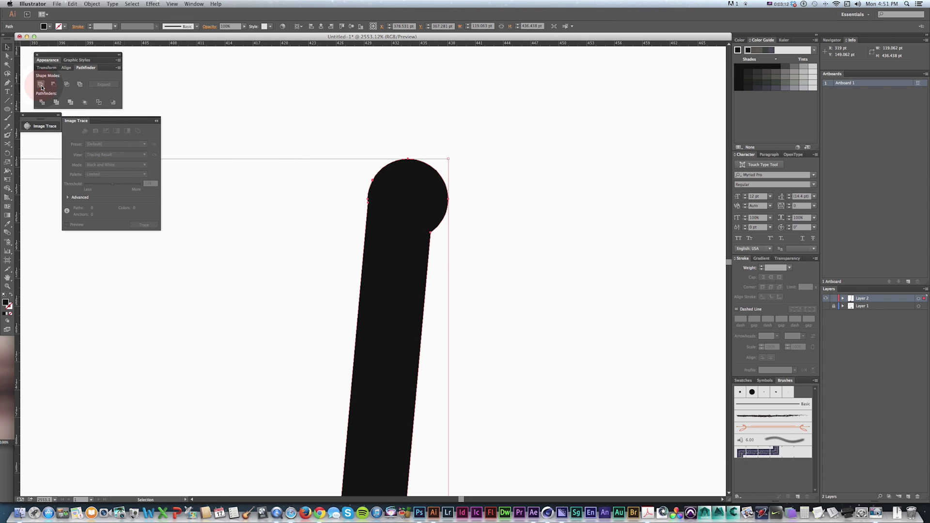
Cut the outline on both sides of the sharp corner under the lip and delete the piece between
key("z")
left_click(446, 220)
left_click(370, 328)
left_click_drag(355, 312, 393, 312)
key("c")
left_click(369, 248)
key("a")
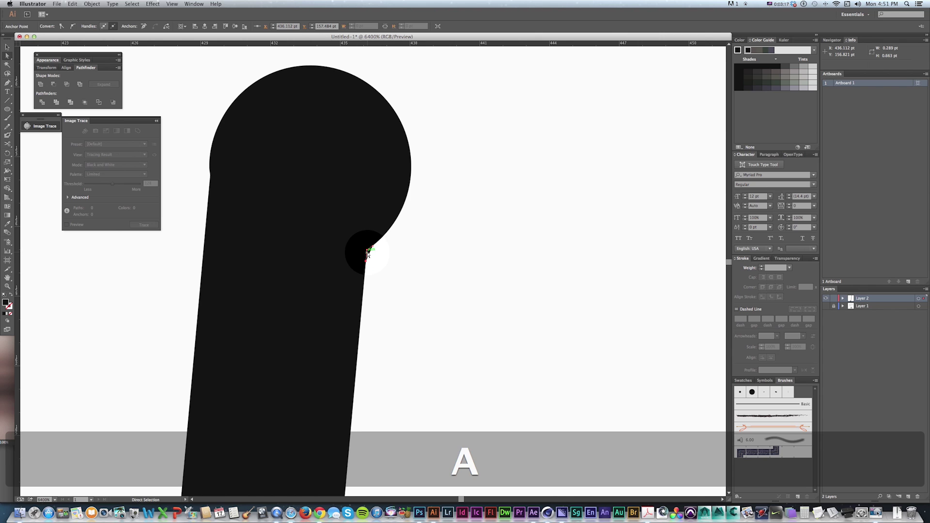
key("v")
left_click(370, 251)
Swap the profile's fill and stroke and bridge the gap under the lip with a Pen curve
key("shift+x")
key("p")
left_click(374, 249)
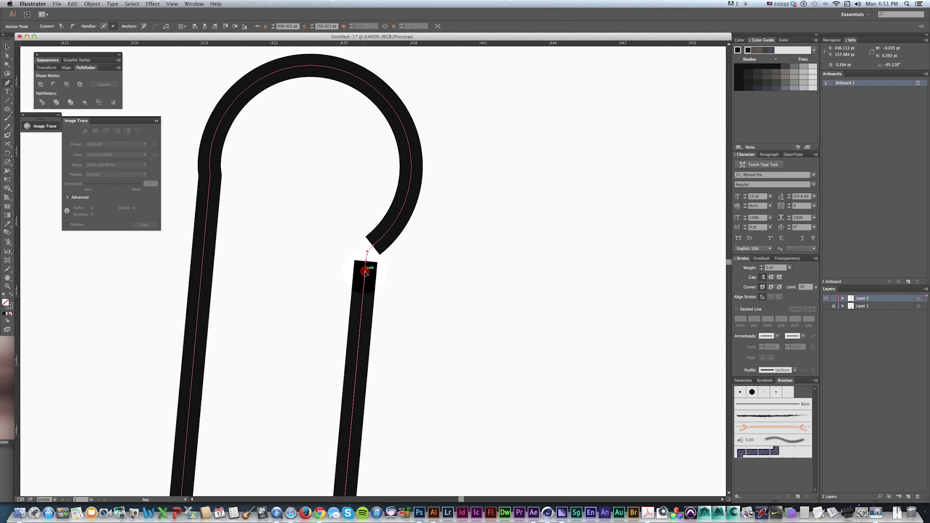
left_click_drag(365, 274, 365, 274)
Remove the vertical segment at the glass's center so the profile is open at the base
key("super+minus")
key("super+minus")
key("super+minus")
key("super+minus")
key("super+0")
key("space")
left_click_drag(458, 186, 386, 103)
key("z")
left_click_drag(400, 354, 401, 354)
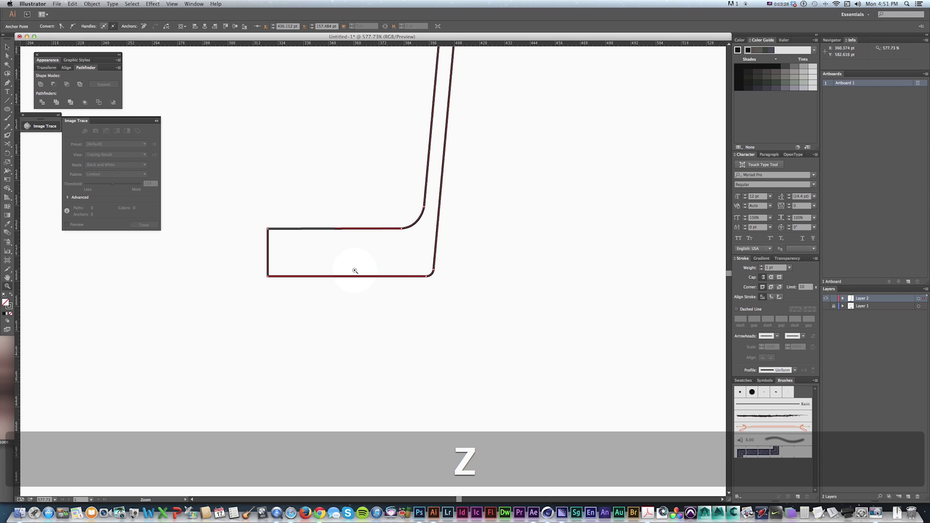
key("c")
left_click(273, 289)
key("a")
left_click_drag(242, 265, 295, 269)
key("Delete")
Add two anchor points to the bottom edge near the outer corner and raise the edge inward of them to recess the base
key("z")
left_click(326, 272)
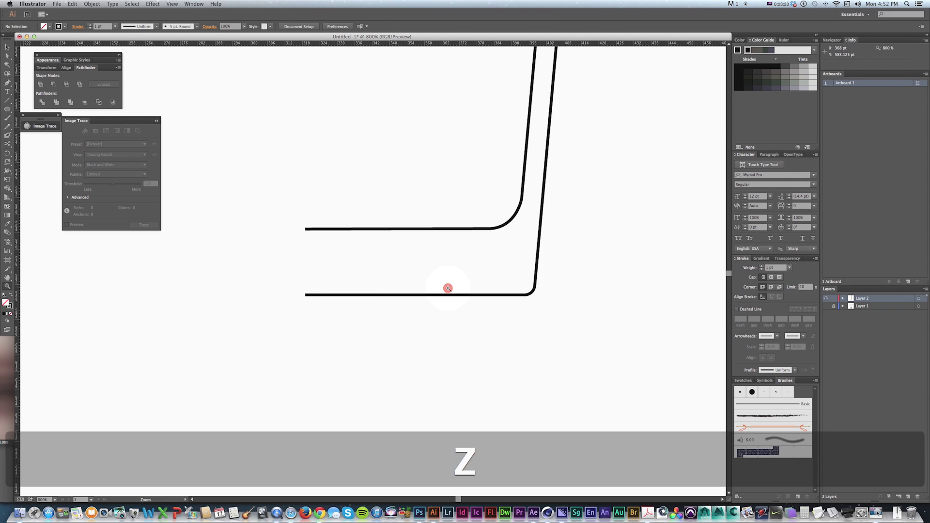
left_click(448, 288)
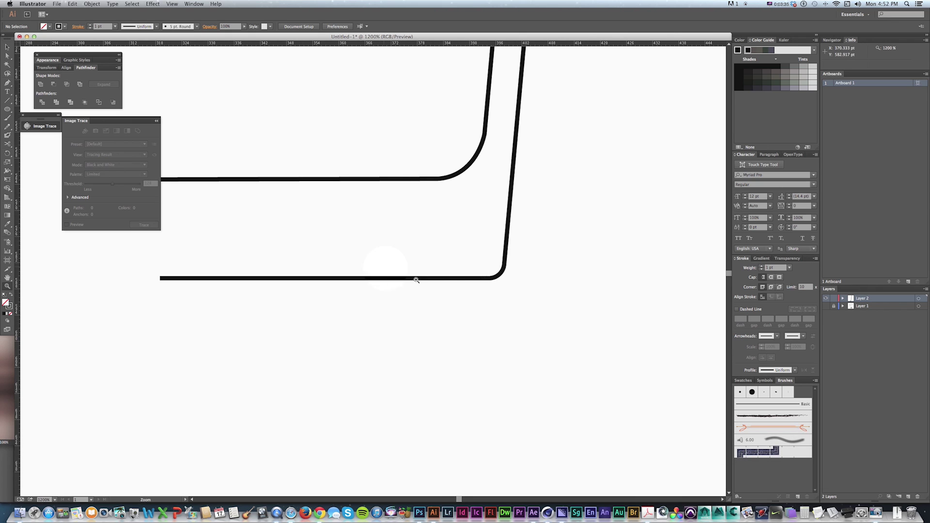
left_click_drag(7, 84, 50, 93)
left_click(451, 279)
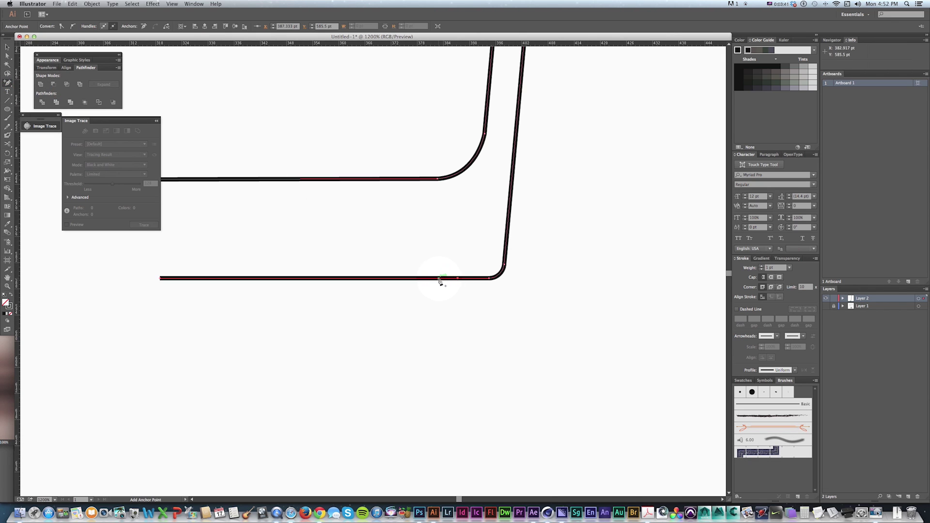
key("a")
left_click_drag(438, 278, 413, 301, "shift")
left_click(473, 306)
Raise the bottom edge inward of the two added anchor points to recess the glass base
key("space")
key("z")
left_click(423, 291)
key("v")
key("a")
left_click(379, 269)
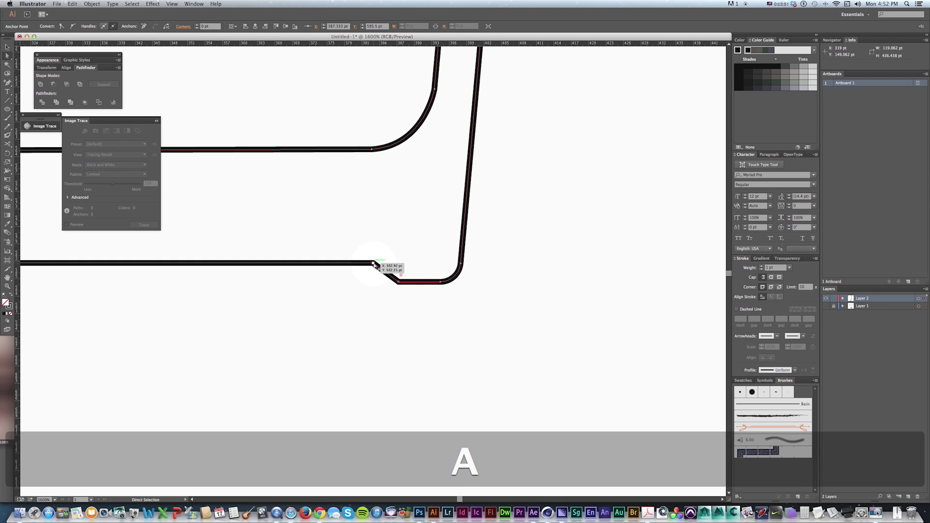
Try to convert the recess's upper corner point with the Anchor Point tool
left_click(7, 83)
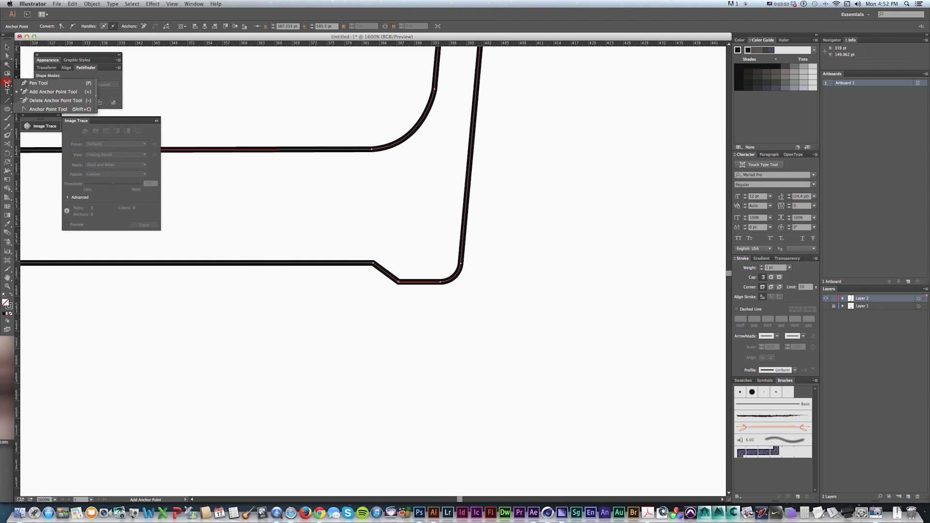
left_click(48, 109)
left_click(373, 265)
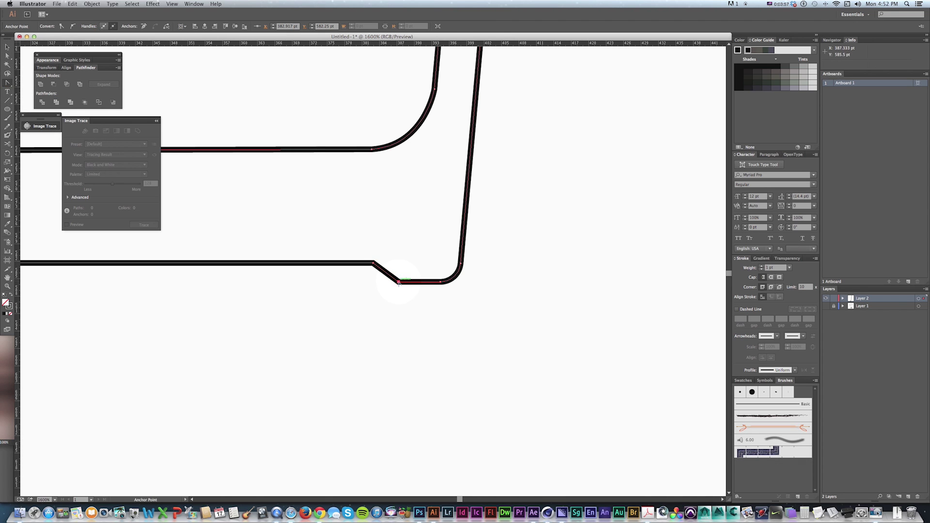
key("a")
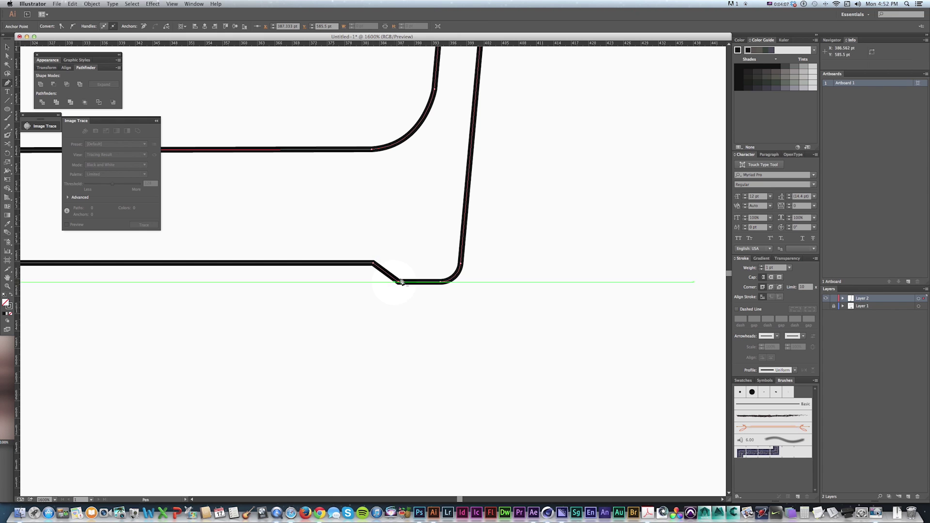
Cut the outline at both ends of the slanted recess segment and delete that segment
key("c")
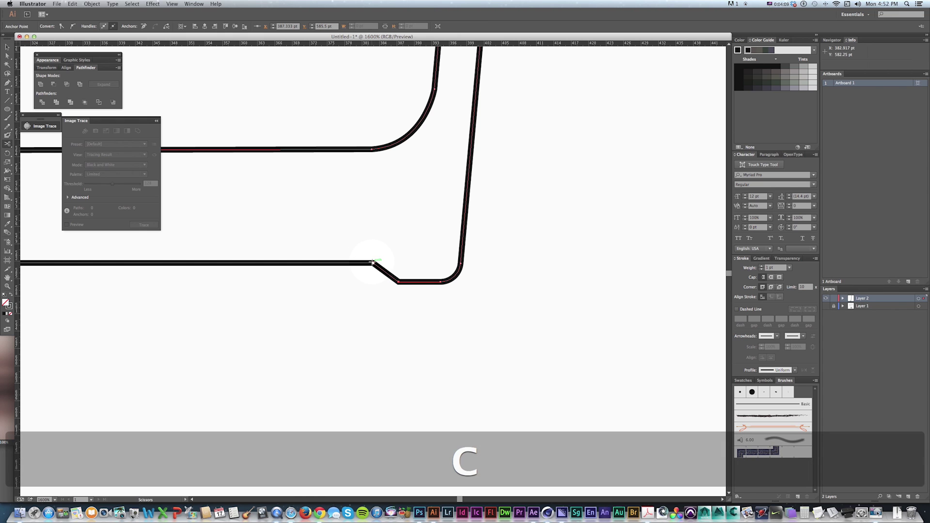
left_click(381, 267)
left_click(398, 282)
key("a")
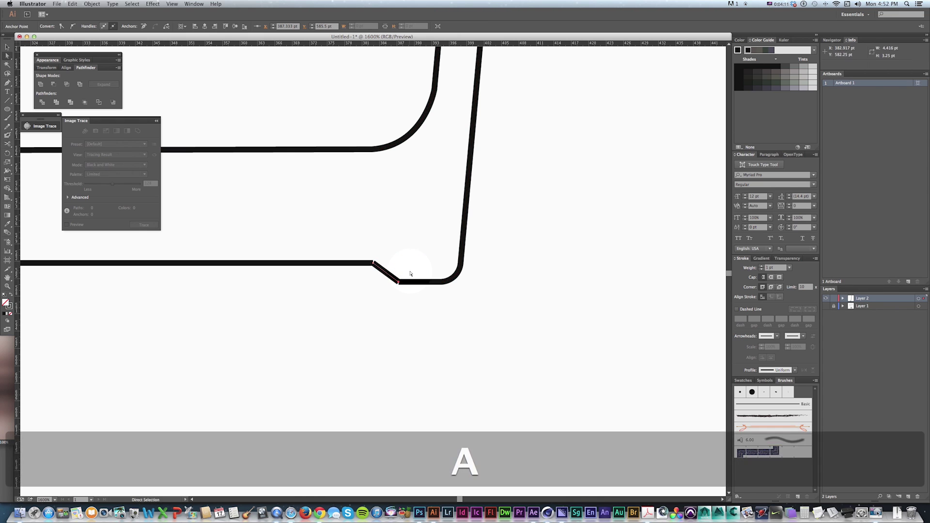
key("BackSpace")
Bridge the gap in the base with a smooth Pen curve from the foot to the raised bottom edge
key("z")
left_click(390, 265)
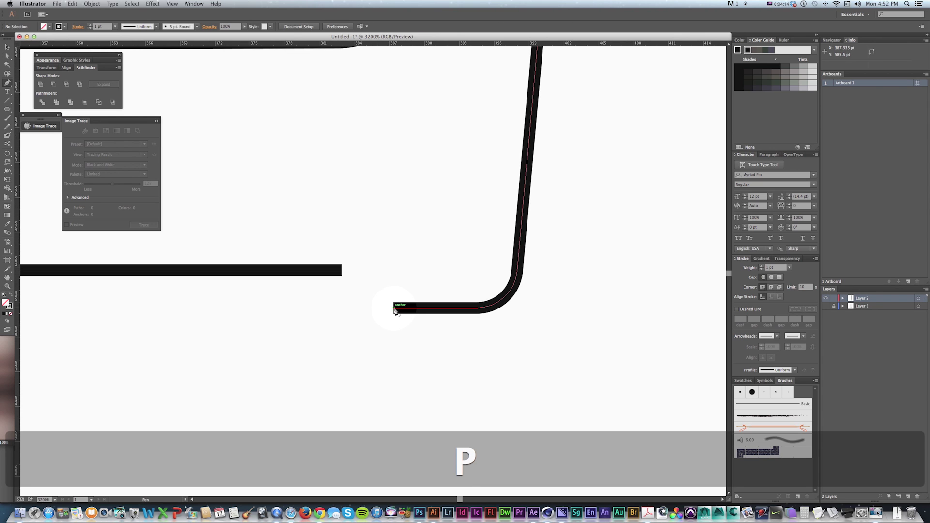
left_click(394, 309)
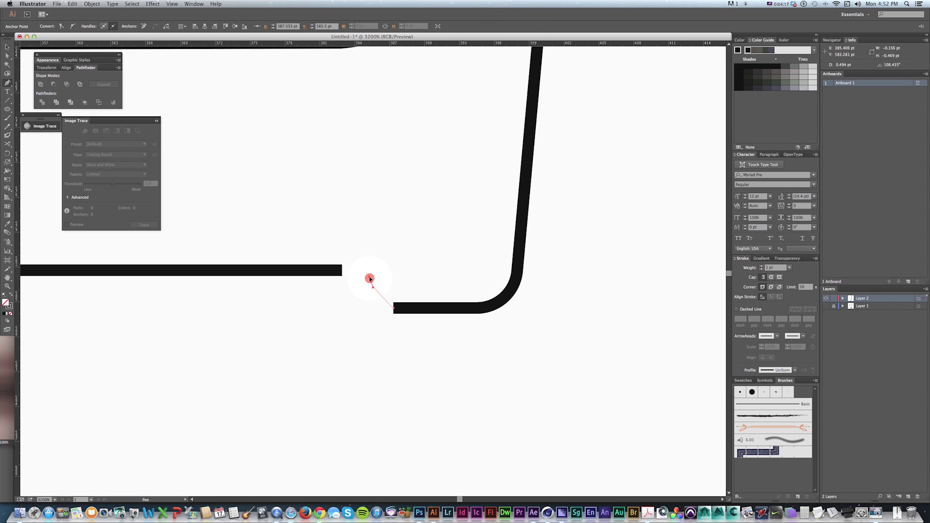
left_click(343, 270)
key("a")
left_click_drag(371, 283, 372, 290)
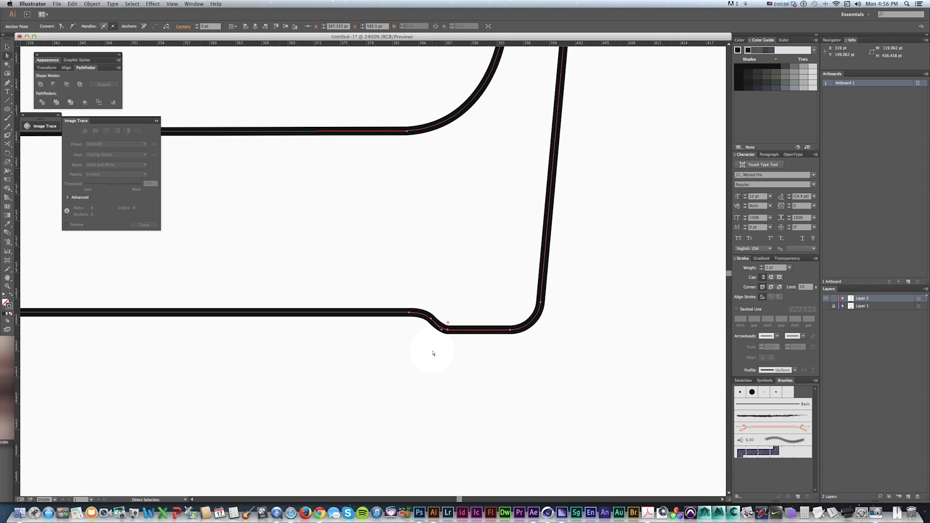
Check the complete glass profile from the rounded lip down to the recessed foot
key("super+minus")
key("super+minus")
key("super+minus")
key("super+minus")
key("super+minus")
key("super+minus")
key("super+minus")
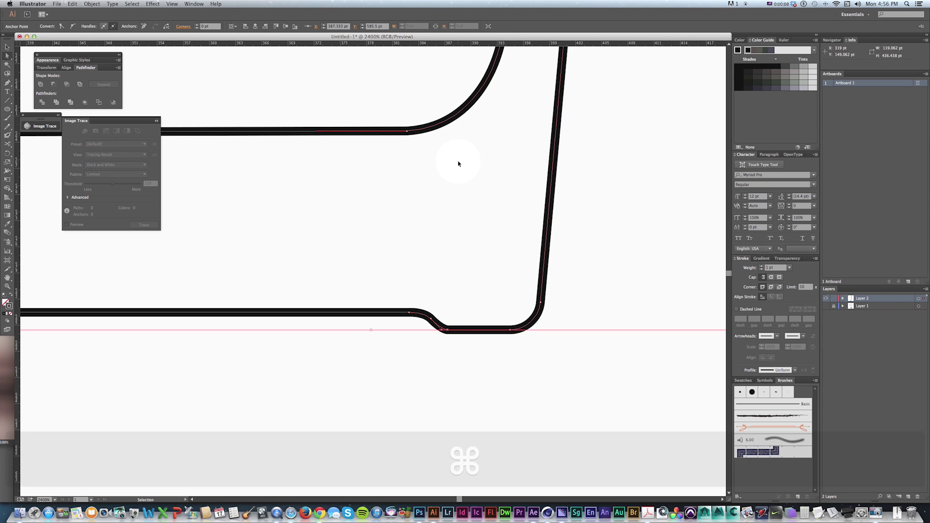
key("space")
left_click_drag(458, 161, 457, 201)
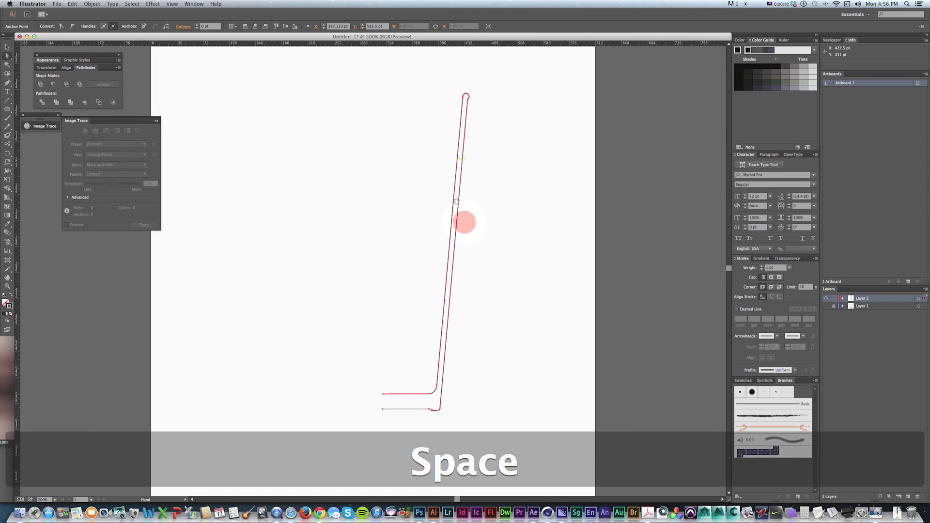
Save the profile as PintGlass_NEW_01.ai in the GLASS_MODEL project's _ai folder, choosing an older Illustrator version
left_click(59, 4)
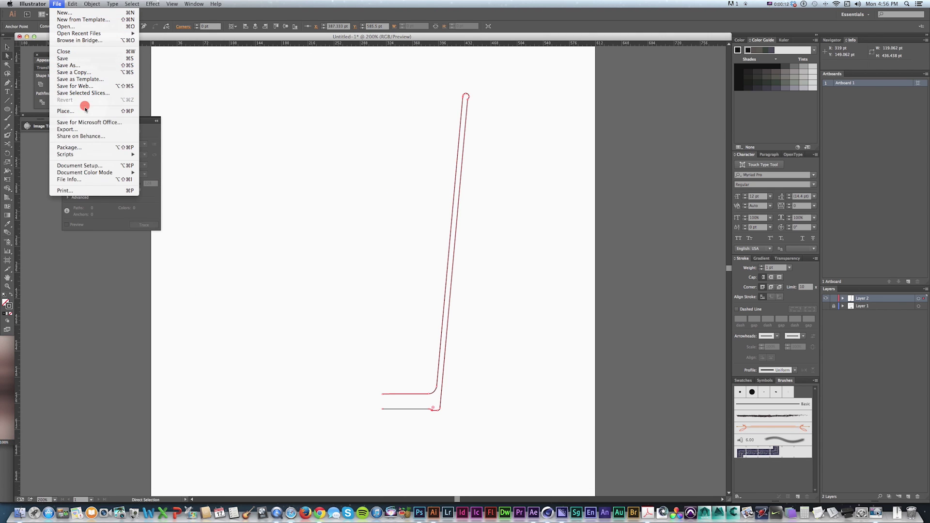
left_click(72, 66)
type("P")
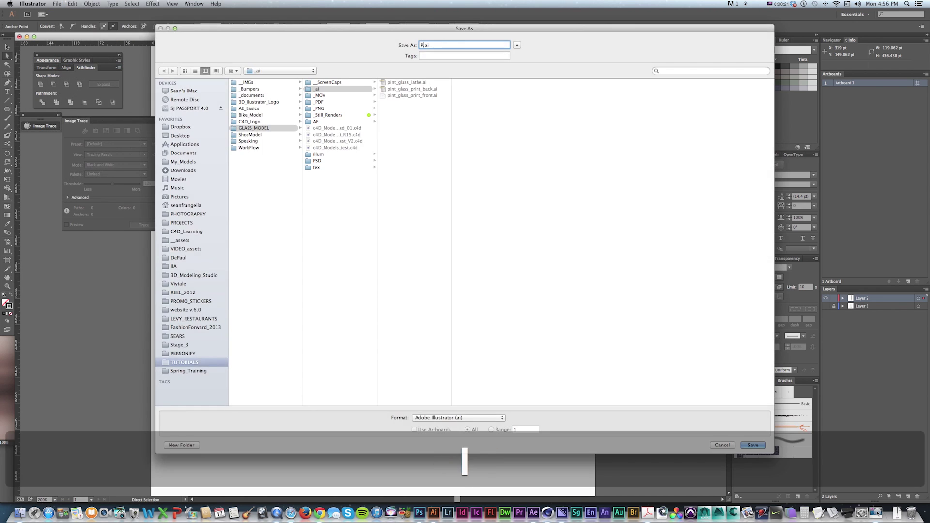
type("intGlass_NEW")
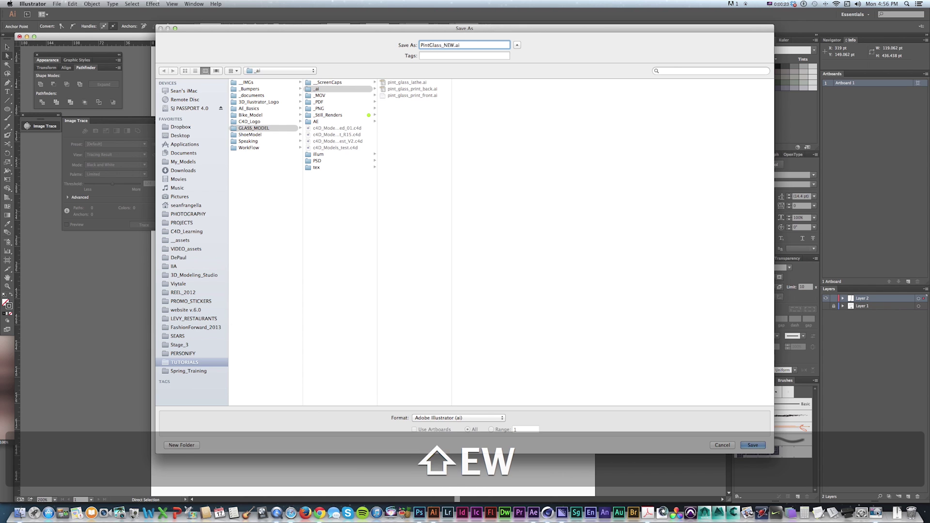
key("Return")
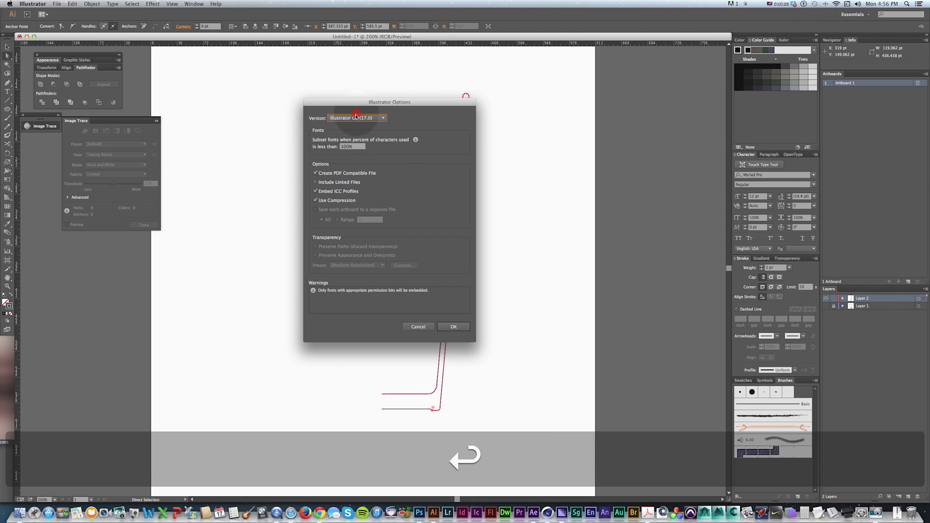
left_click_drag(357, 115, 356, 151)
Switch to Cinema 4D and merge PintGlass_NEW_01.ai from the GLASS_MODEL _ai folder, importing in centimeters with connected splines
key("super+Tab")
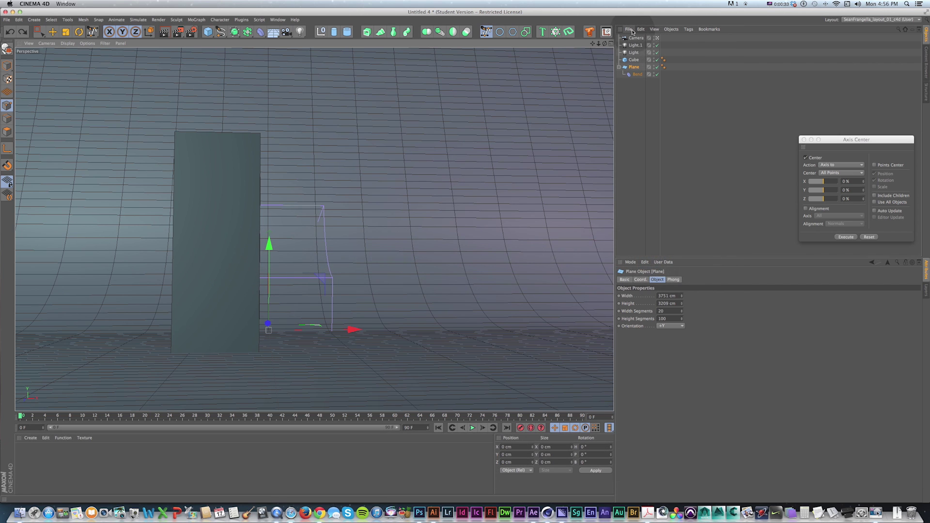
left_click(629, 30)
left_click(647, 38)
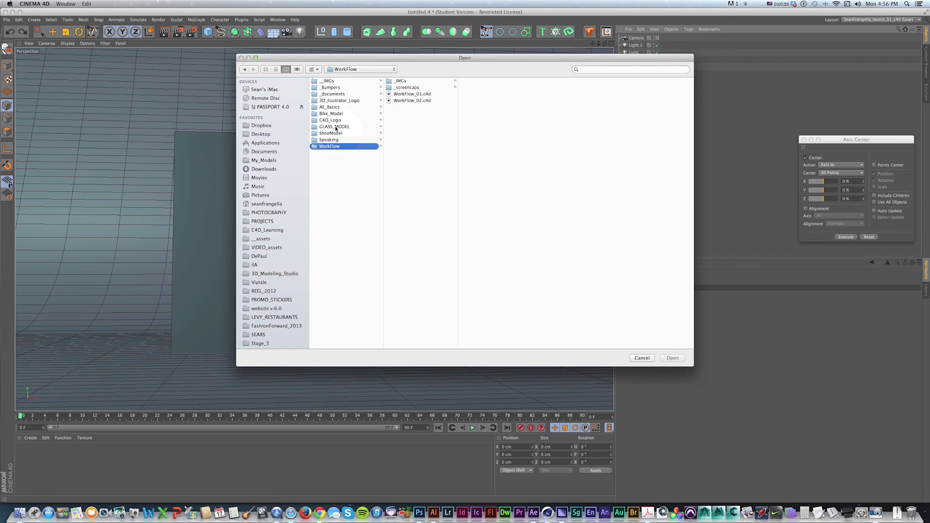
left_click(334, 126)
left_click(417, 87)
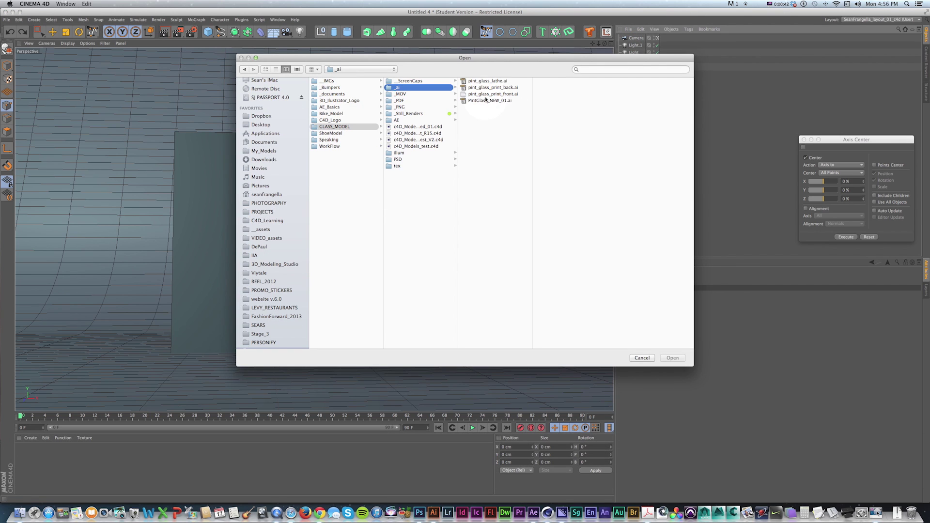
left_click(490, 100)
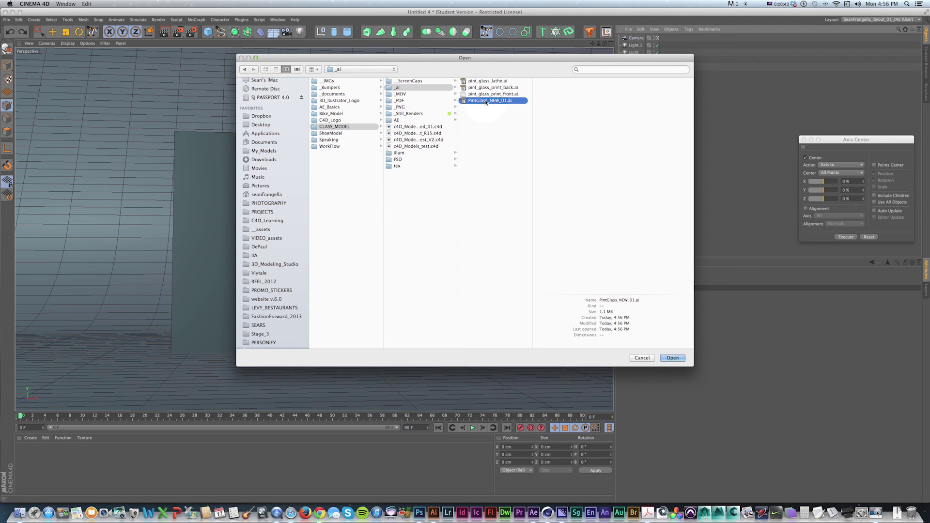
key("Return")
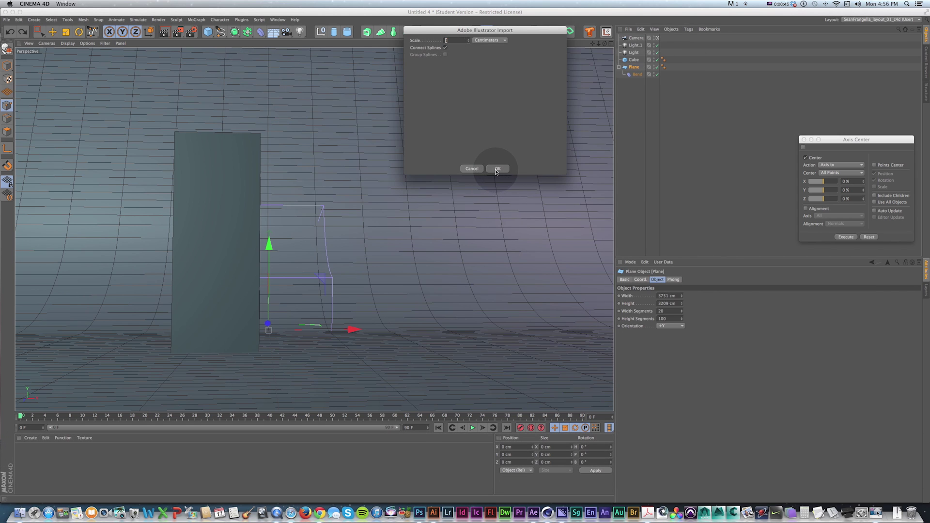
left_click(497, 169)
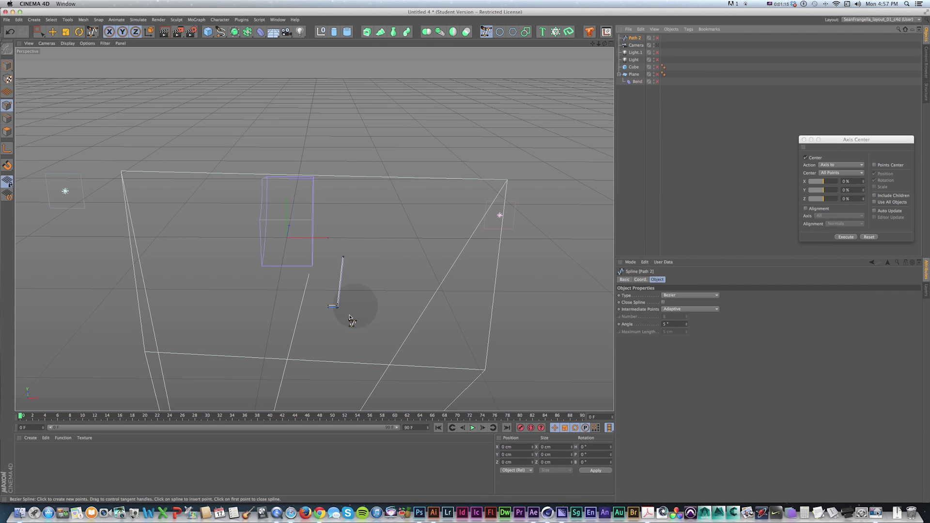
Switch to Model mode and make the imported glass spline visible
scroll(354, 313, "up", 5)
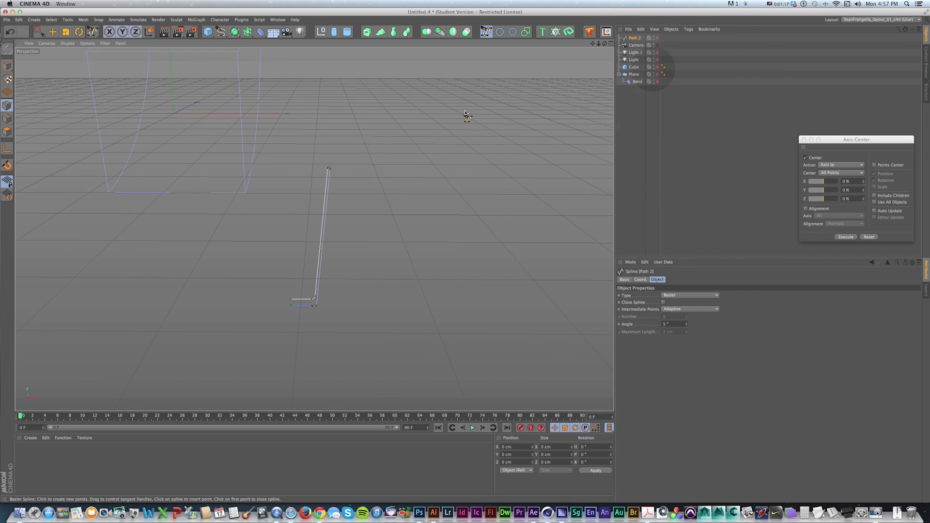
left_click(6, 67)
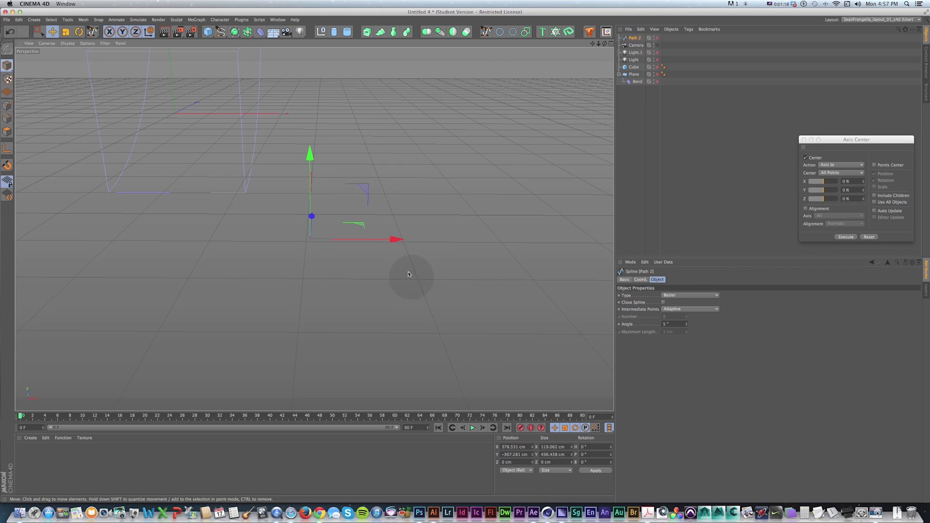
left_click(654, 38)
Set the glass spline's X and Y position to 0
left_click_drag(526, 447, 436, 446)
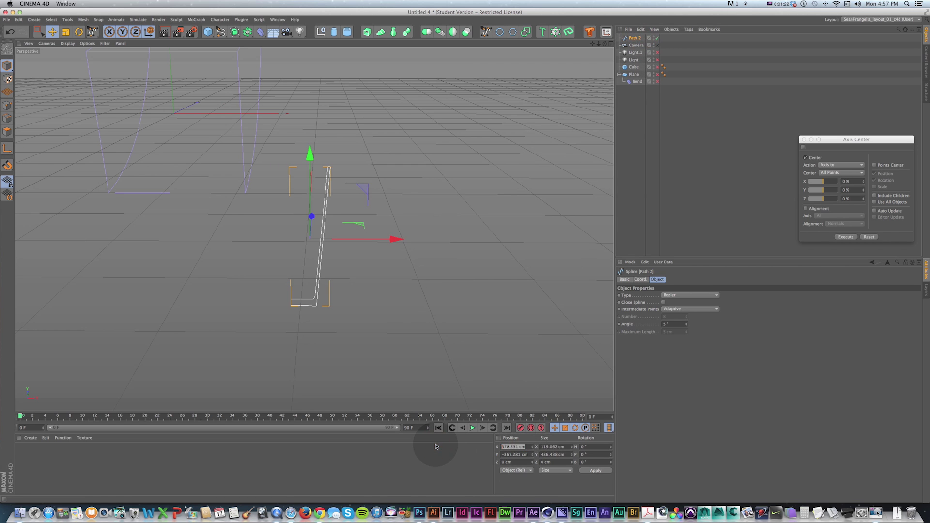
type("0")
key("Tab")
type("00")
key("Return")
In the front view, move the spline's axis to its inner base end and place that end at the world center
middle_click(544, 140)
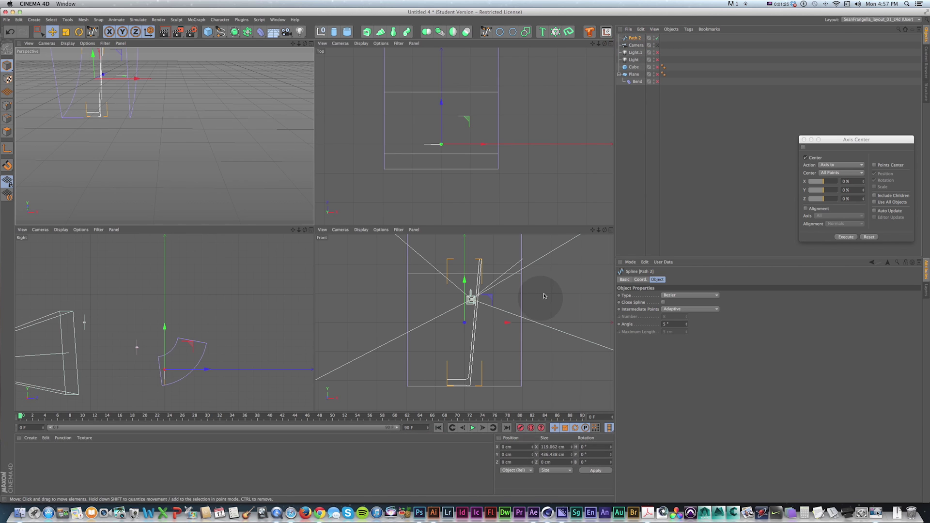
left_click(611, 232)
left_click_drag(314, 148, 330, 76)
key("1")
left_click_drag(349, 135, 416, 192)
scroll(341, 291, "down", 10)
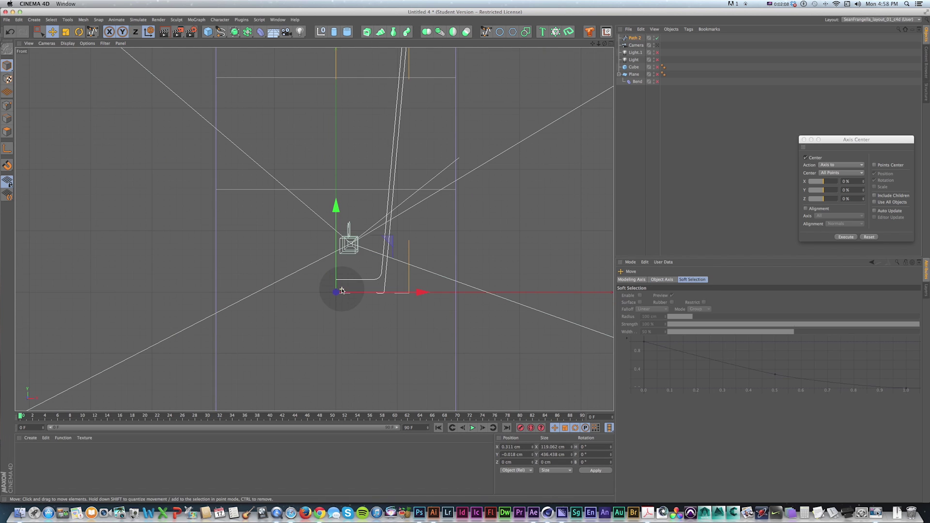
key("1")
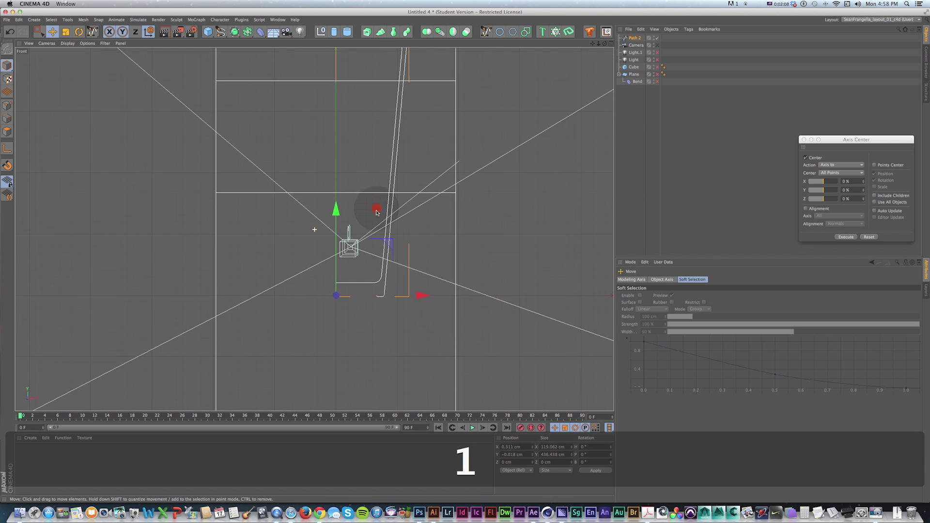
left_click_drag(370, 208, 371, 274)
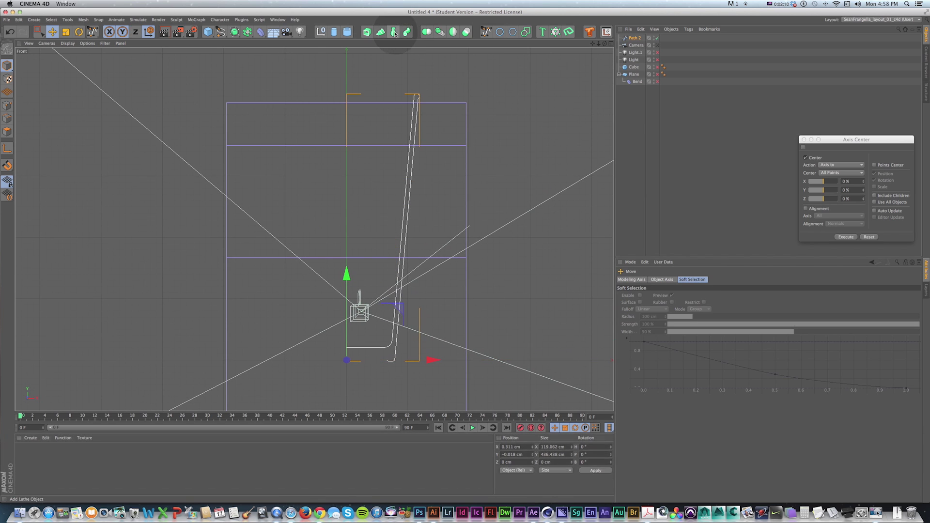
Add a Lathe object and make the glass spline its child
left_click_drag(235, 33, 398, 12)
left_click(394, 32)
left_click_drag(638, 45, 638, 40)
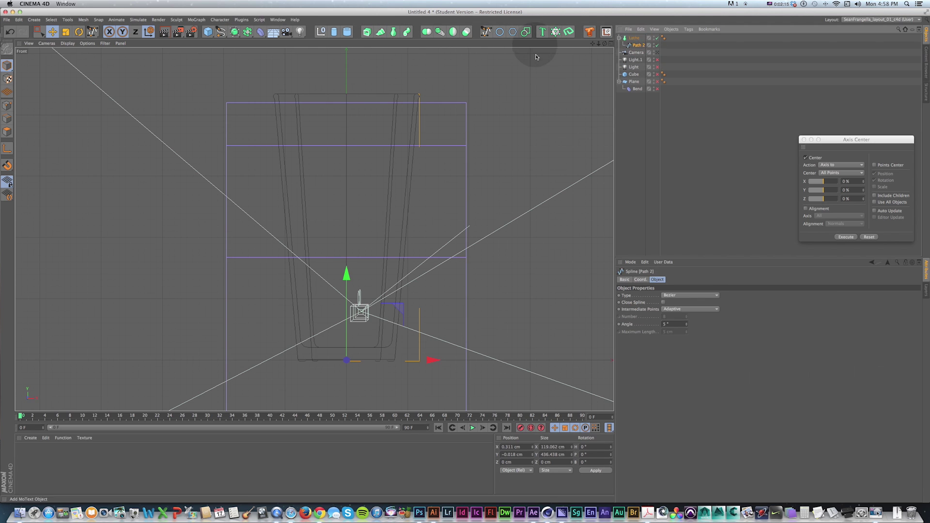
Show the lathed glass in the perspective view and change the view's display mode to lines
middle_click(293, 99)
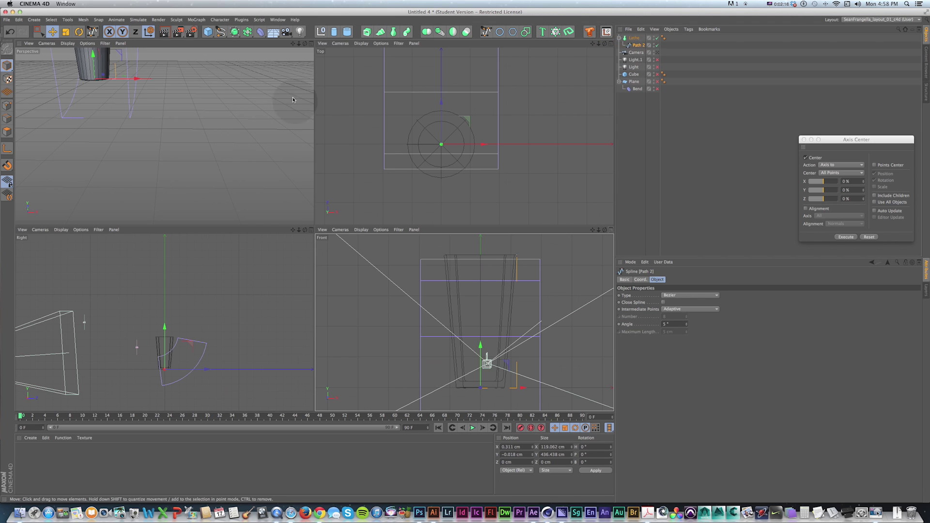
middle_click(299, 48)
key("1")
left_click_drag(208, 145, 291, 253)
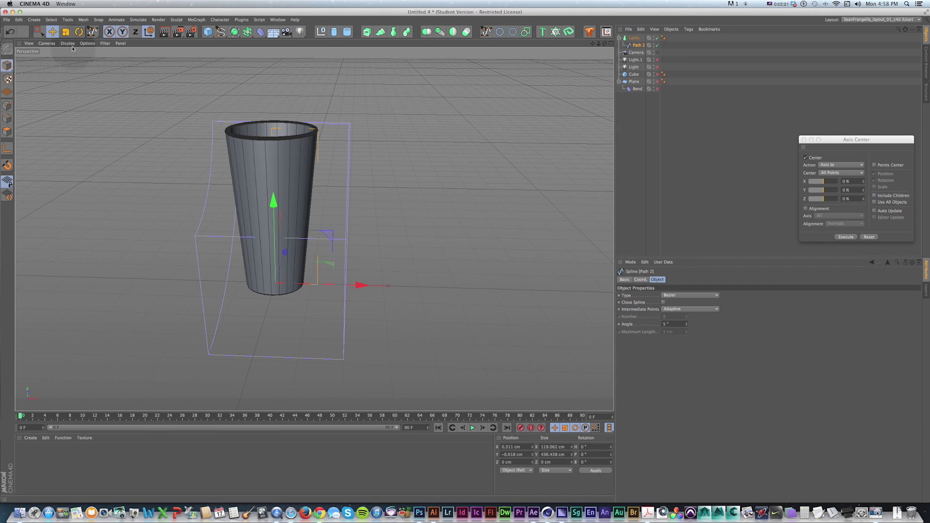
left_click(67, 44)
left_click(77, 109)
Examine the glass's rim, wall thickness and base in wireframe from several angles
mouse_move(286, 271)
left_mouse_down("alt")
mouse_move(284, 231)
mouse_move(285, 247)
left_mouse_up("alt")
key("1")
mouse_move(285, 247)
right_mouse_down("alt")
mouse_move(306, 236)
mouse_move(294, 234)
right_mouse_up("alt")
left_click_drag(294, 233, 306, 265, "alt")
key("1")
left_click_drag(315, 193, 352, 288)
right_click_drag(357, 271, 325, 152)
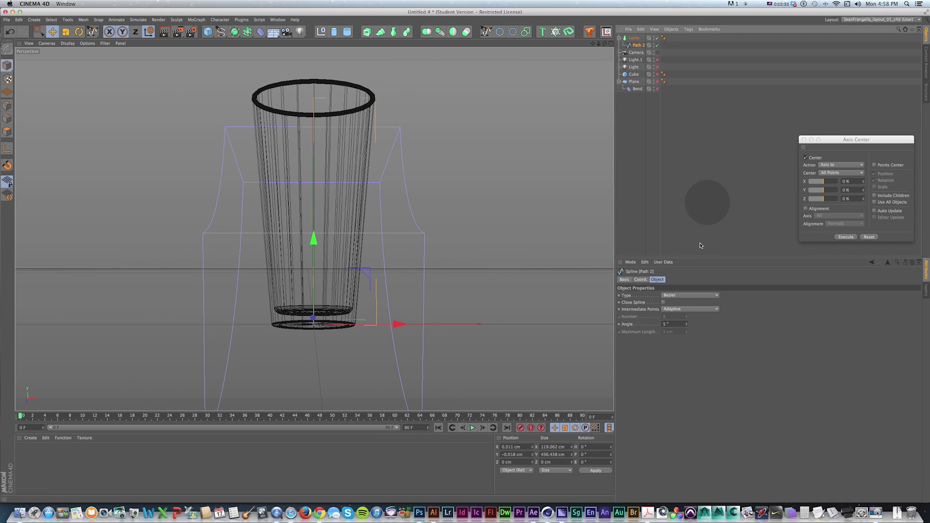
Set the Lathe object's subdivision to 60
left_click(634, 38)
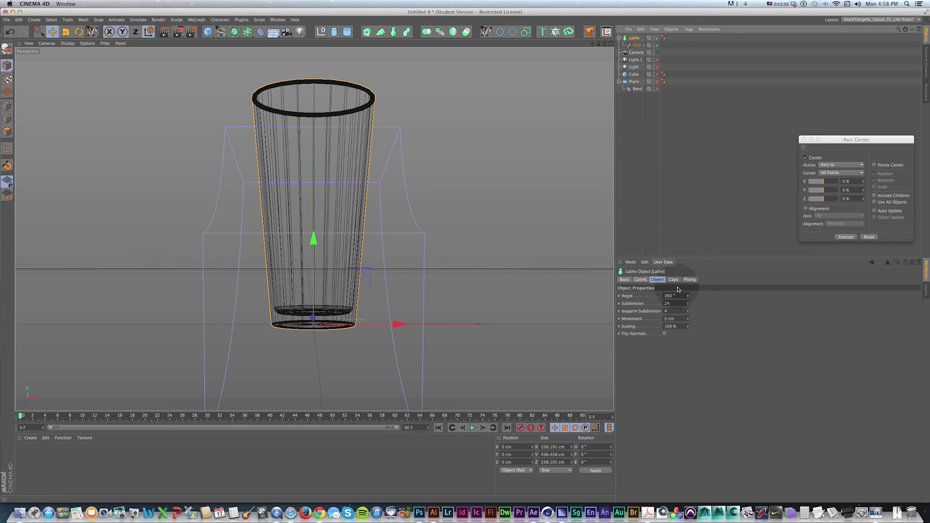
double_click(682, 302)
type("6")
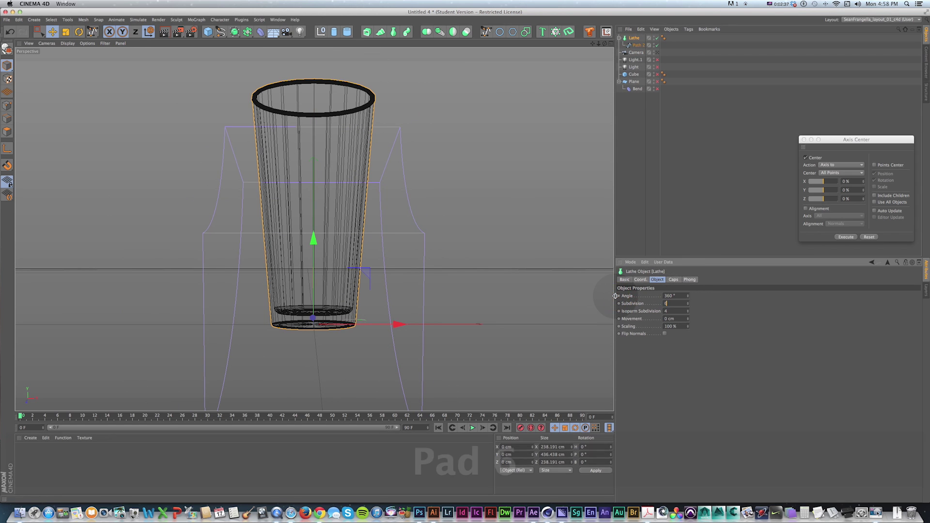
type("0")
key("Return")
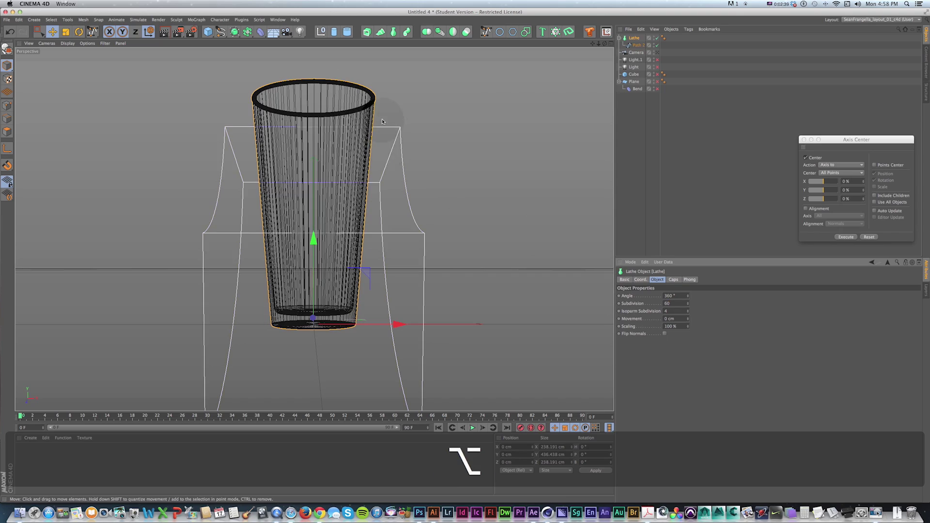
Undo the Lathe object's subdivision change to compare the rim up close, and set the subdivision back to 60
left_click_drag(382, 122, 363, 194, "alt")
scroll(359, 200, "up", 10, "alt")
key("1")
left_click_drag(311, 180, 328, 266)
key("super+z")
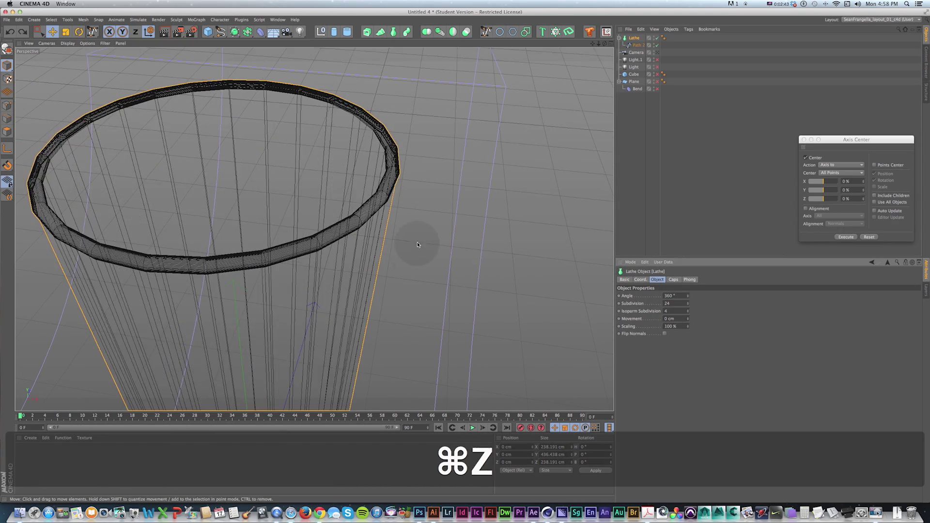
left_click(676, 304)
type("60")
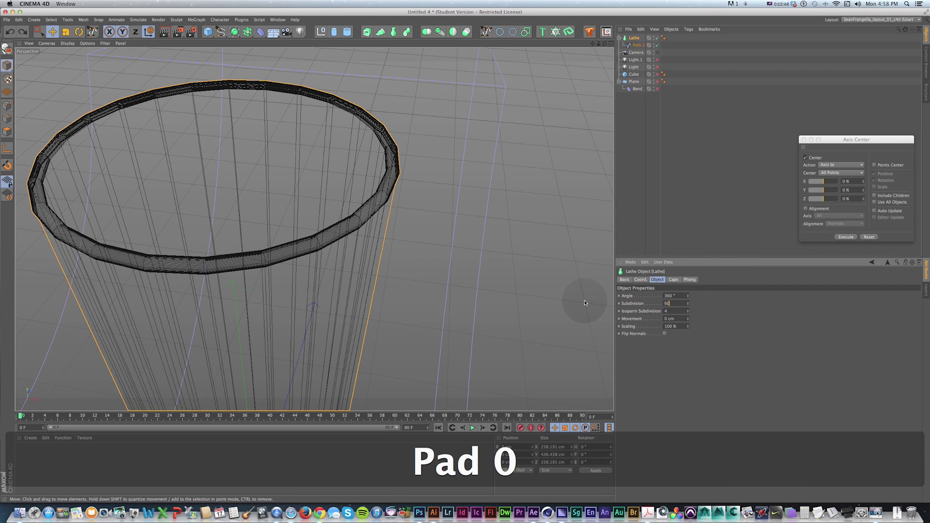
key("Return")
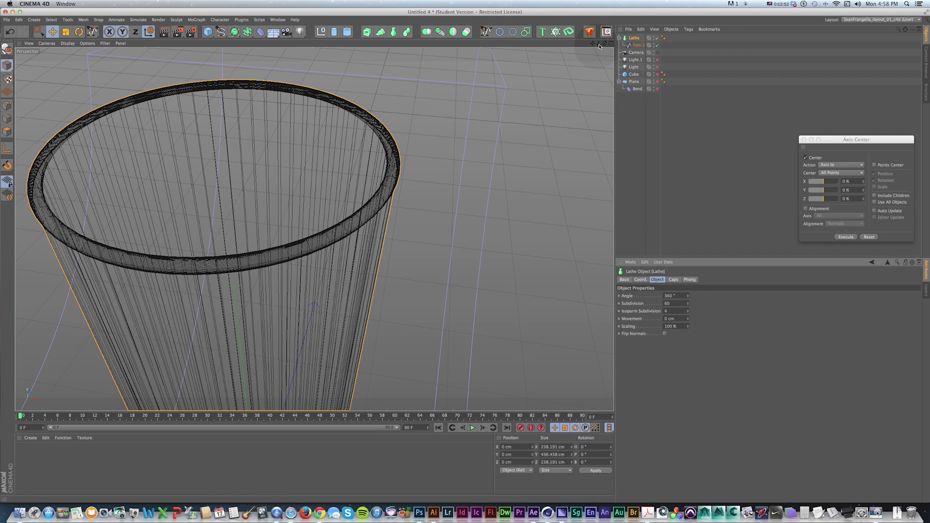
Look through the scene camera and switch on the lights, the cube, the backdrop plane and its bend deformer
middle_click(271, 72)
left_click(312, 45)
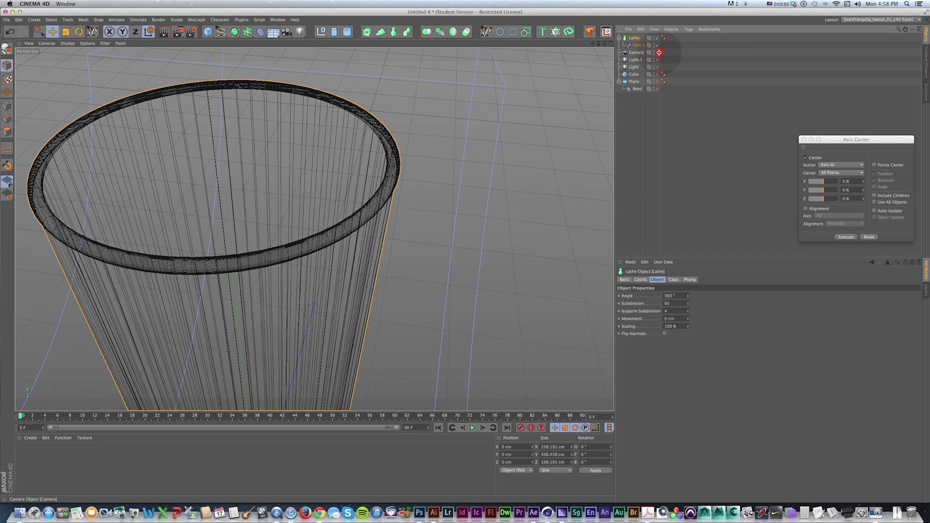
left_click(657, 53)
left_click_drag(657, 61, 657, 122)
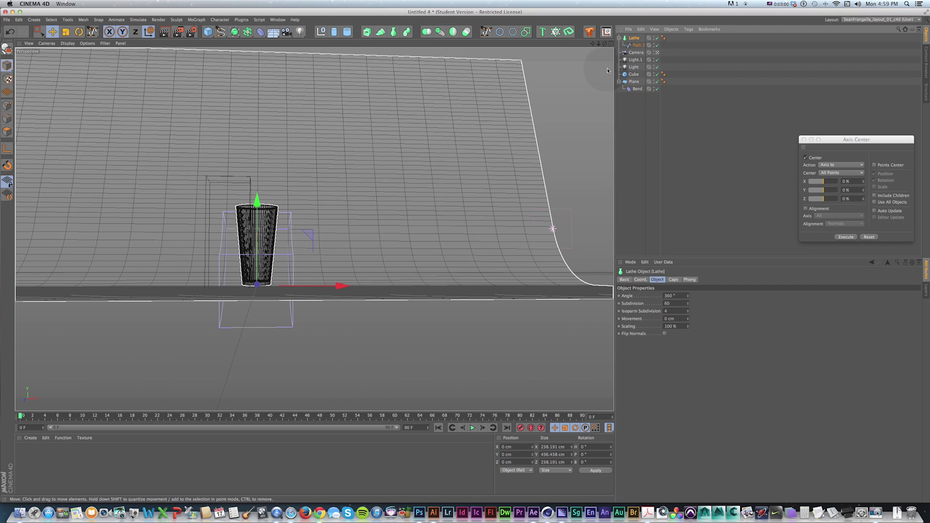
left_click(635, 77)
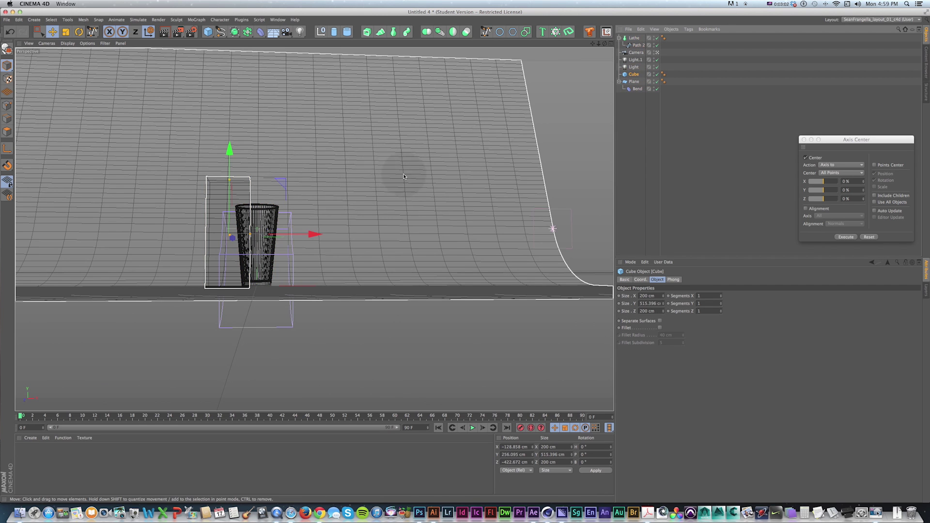
left_click(634, 38)
scroll(257, 239, "up", 10)
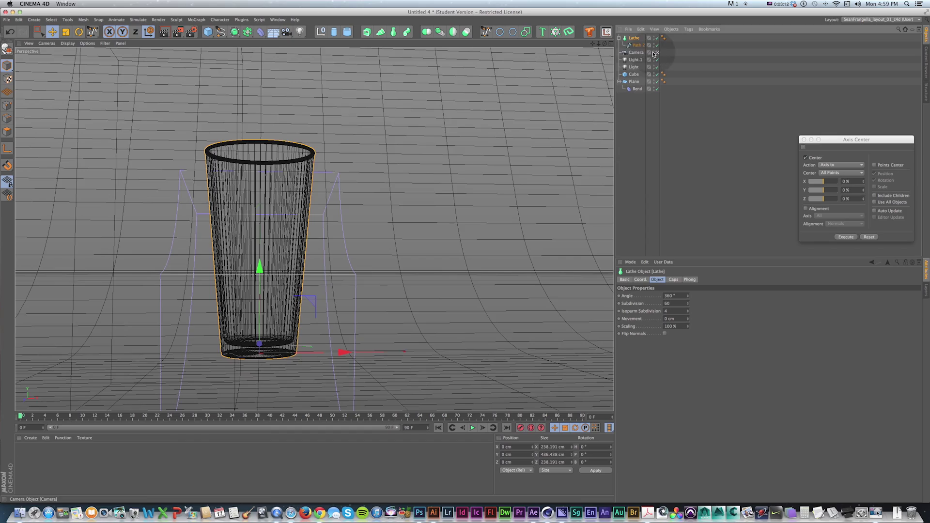
Leave the camera view and set the perspective view's display mode to Gouraud Shading (Lines)
left_click(657, 52)
left_click_drag(336, 226, 247, 225, "alt")
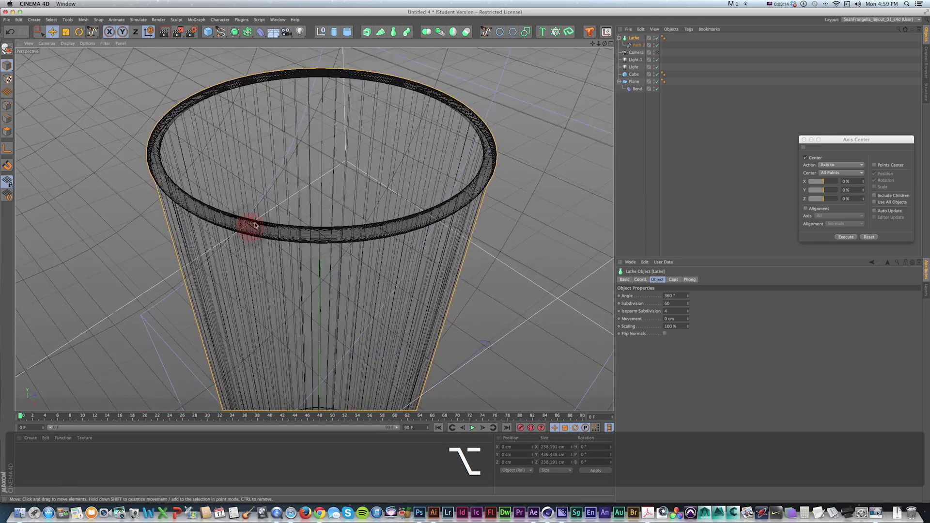
left_click(71, 44)
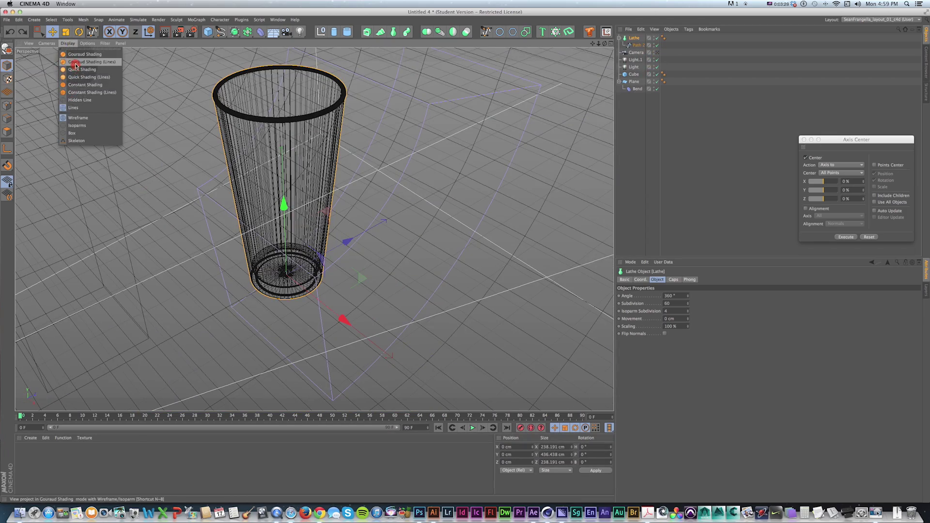
left_click(75, 62)
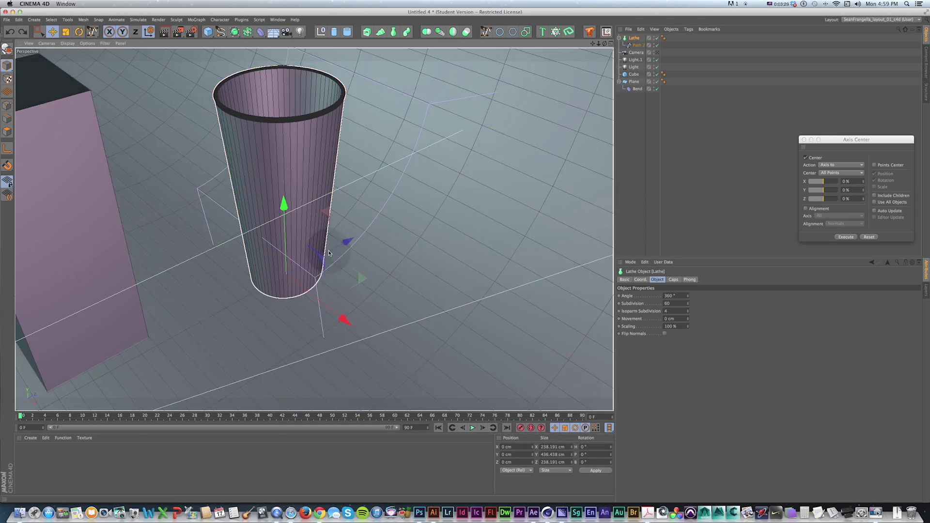
Move the glass to the reference cube's position and scale it up to about 288 cm wide and 528 cm tall
left_click_drag(347, 242, 161, 316)
key("1")
left_click_drag(161, 317, 318, 261)
left_click_drag(268, 344, 214, 324)
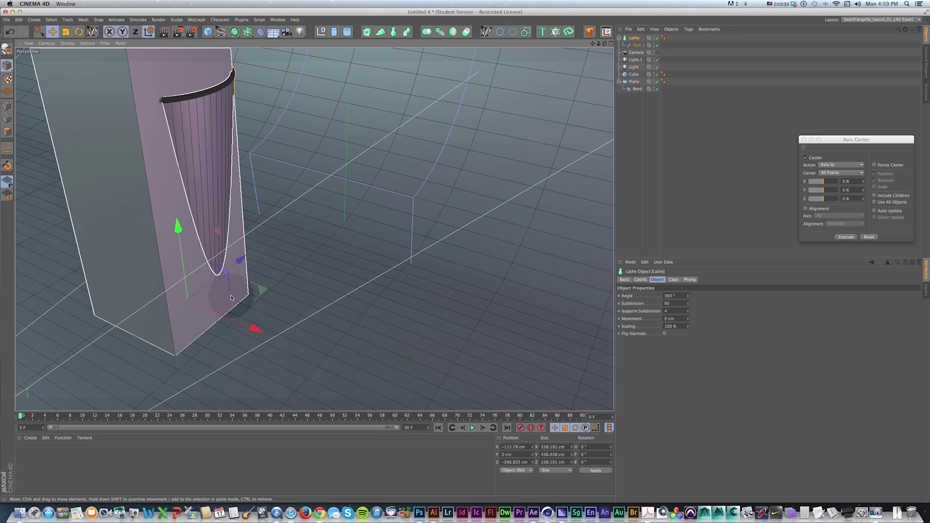
key("t")
left_click_drag(232, 276, 238, 256)
scroll(279, 194, "down", 5)
key("e")
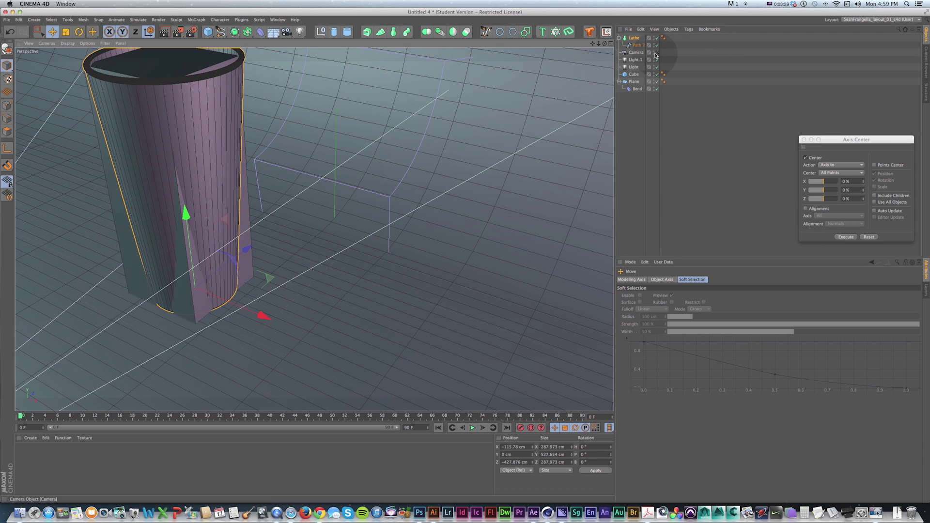
Look through the scene camera, delete the reference cube and frame the whole glass
left_click(657, 53)
left_click(635, 74)
key("BackSpace")
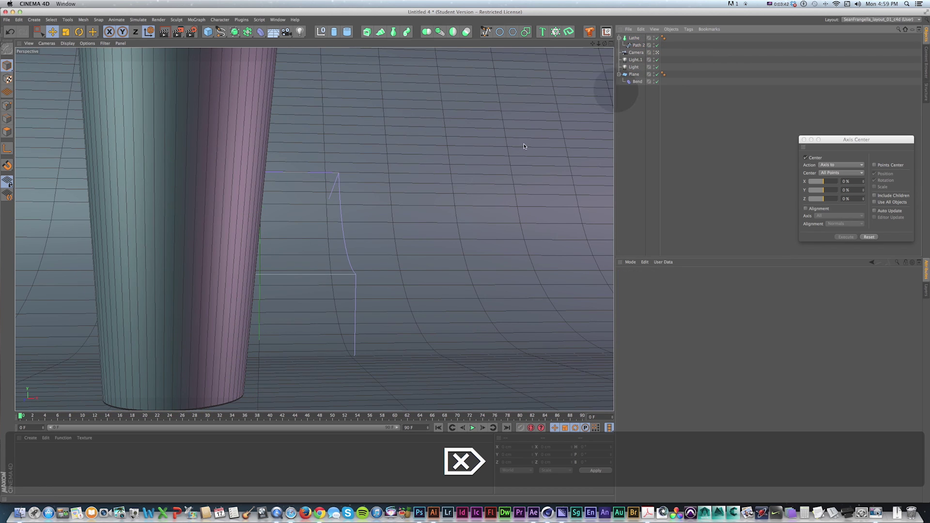
scroll(370, 209, "down", 5)
key("1")
left_click_drag(377, 202, 345, 216)
Raise the glass about 4.75 cm in the front view to place its base on the floor
middle_click(348, 218)
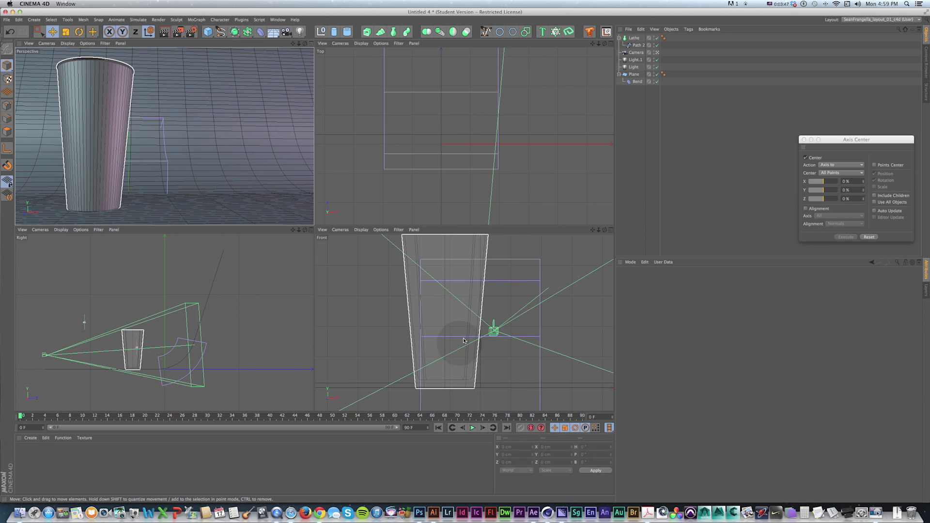
left_click(611, 231)
scroll(407, 292, "up", 3)
left_click(634, 38)
key("e")
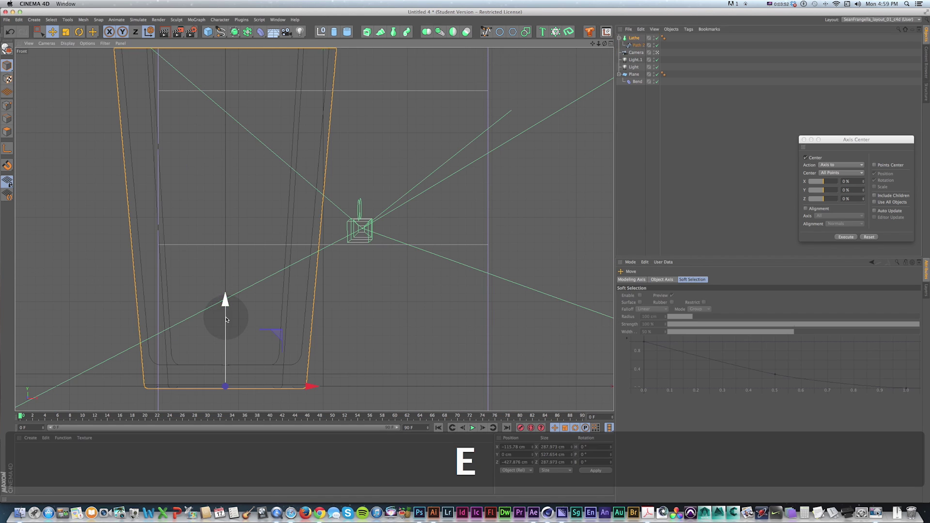
left_click_drag(226, 315, 227, 316)
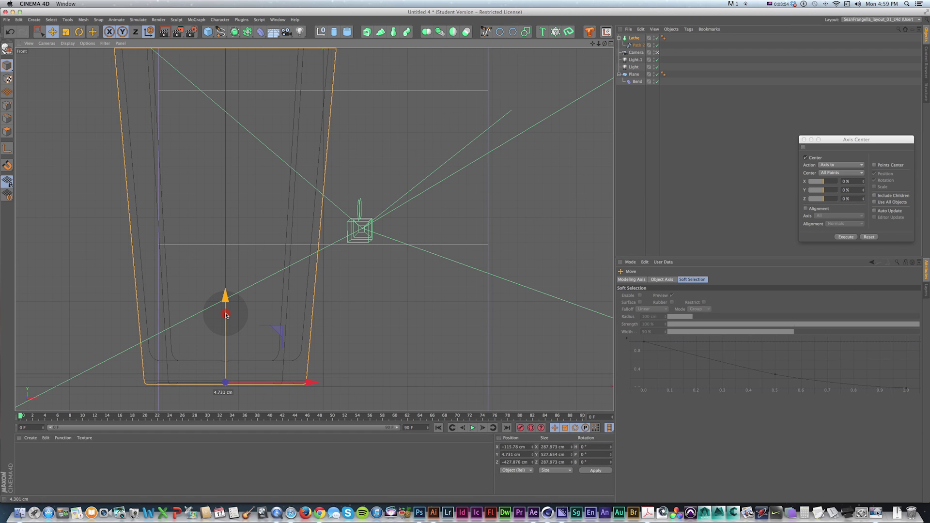
Maximize the perspective view, adjust the camera framing and render a preview of the glass
left_click(609, 44)
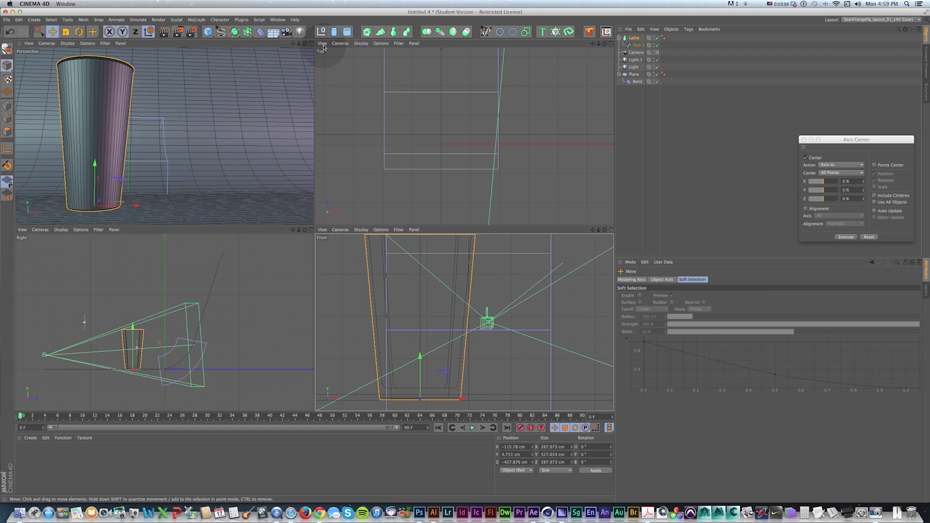
left_click(311, 44)
key("1")
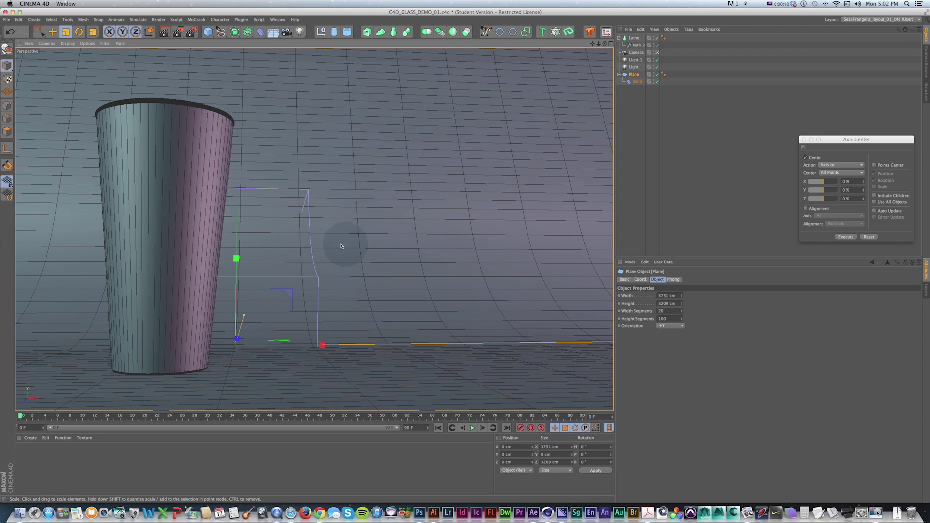
key("super+r")
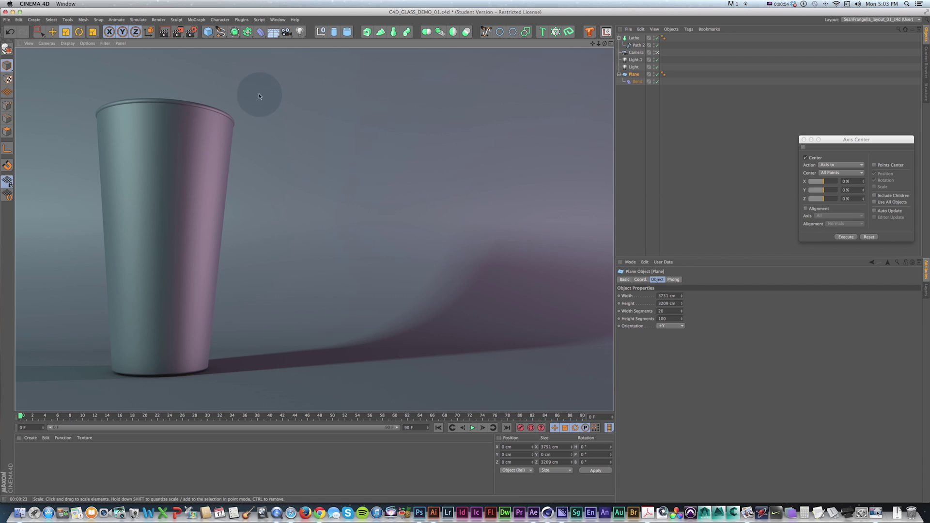
Turn off Ambient Occlusion in the render settings and set the shadow of both lights to None
left_click(192, 32)
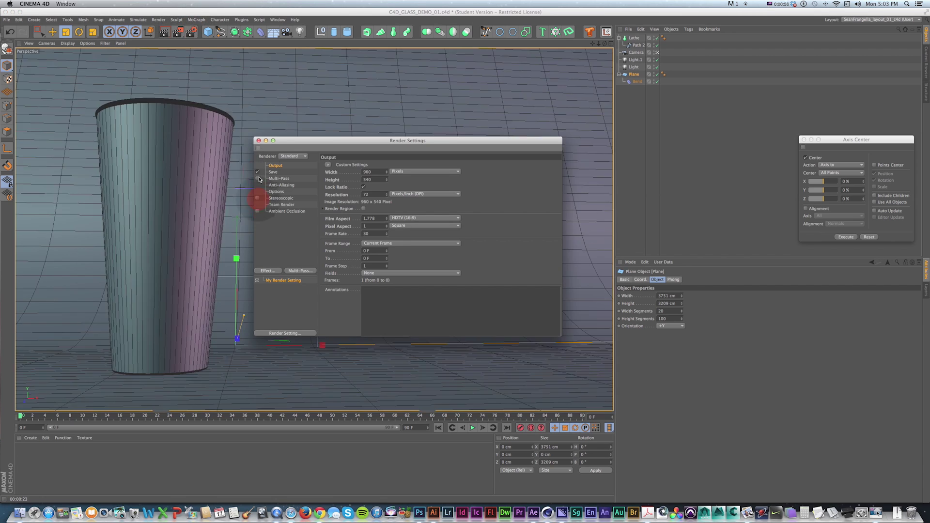
left_click(258, 141)
left_click(636, 60)
left_click(634, 66, "shift")
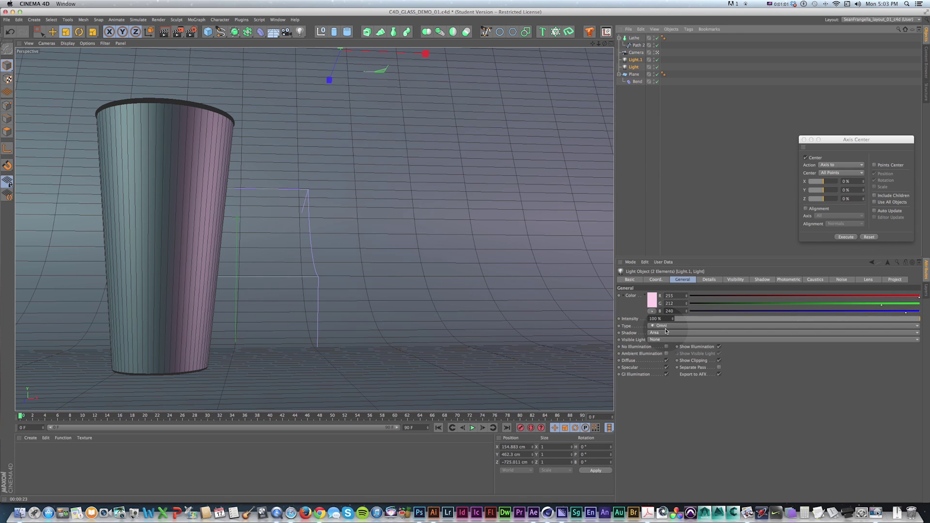
left_click(666, 332)
left_click(665, 330)
Place the camera at the top of the object hierarchy and render a preview without shadows
left_click_drag(644, 62, 634, 35)
key("super+r")
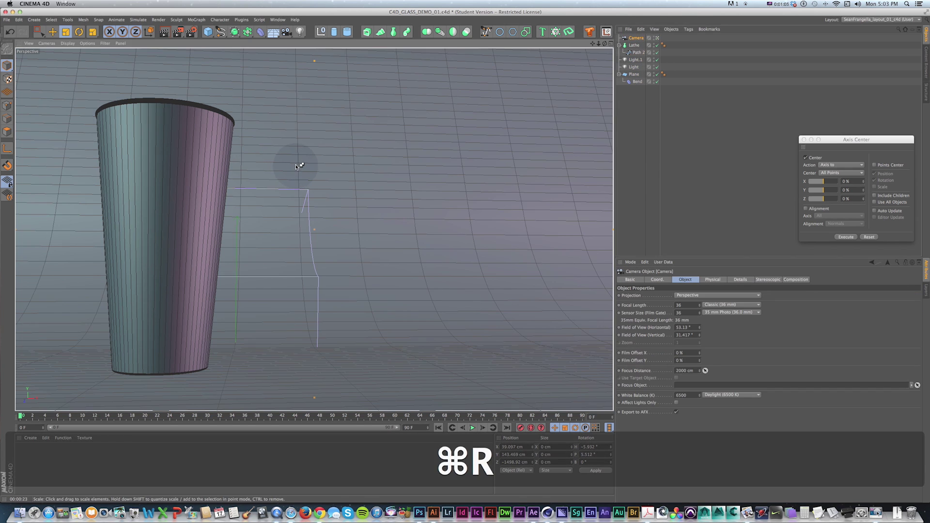
left_click(257, 173)
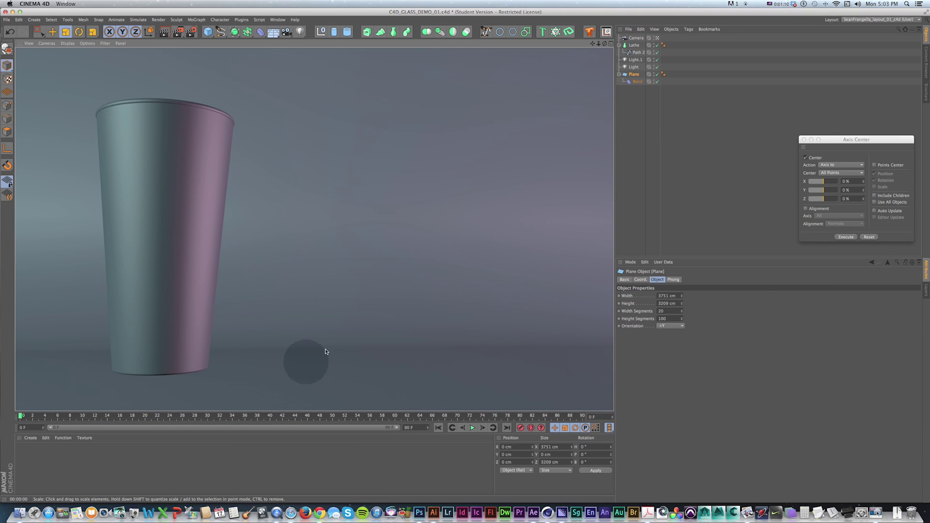
left_click(337, 154)
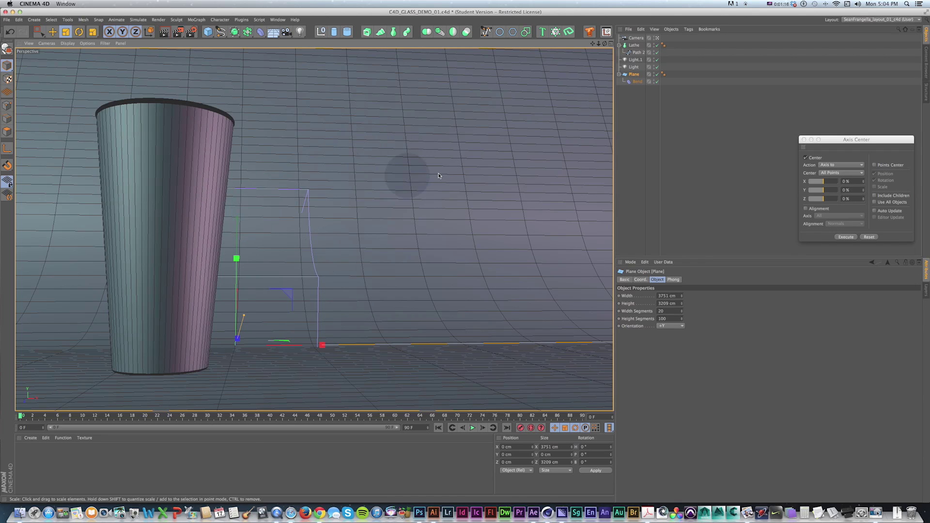
Create a material named GLASS with transparency enabled and a refraction of 2
double_click(28, 452)
double_click(28, 451)
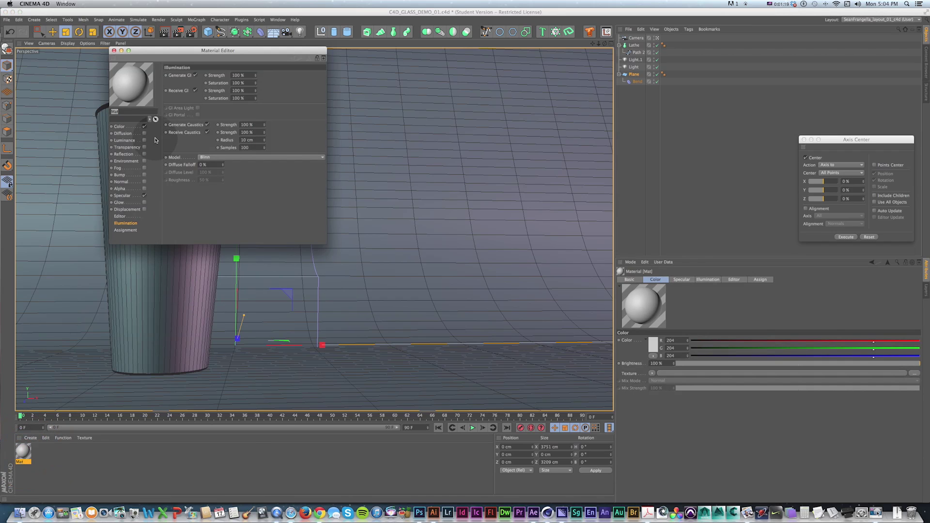
type("GLASS")
left_click(144, 147)
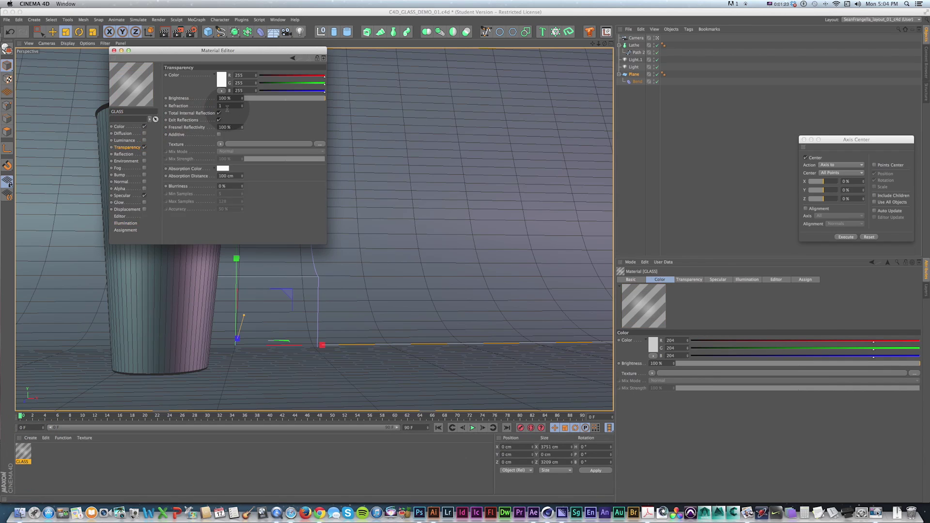
left_click_drag(108, 47, 128, 55)
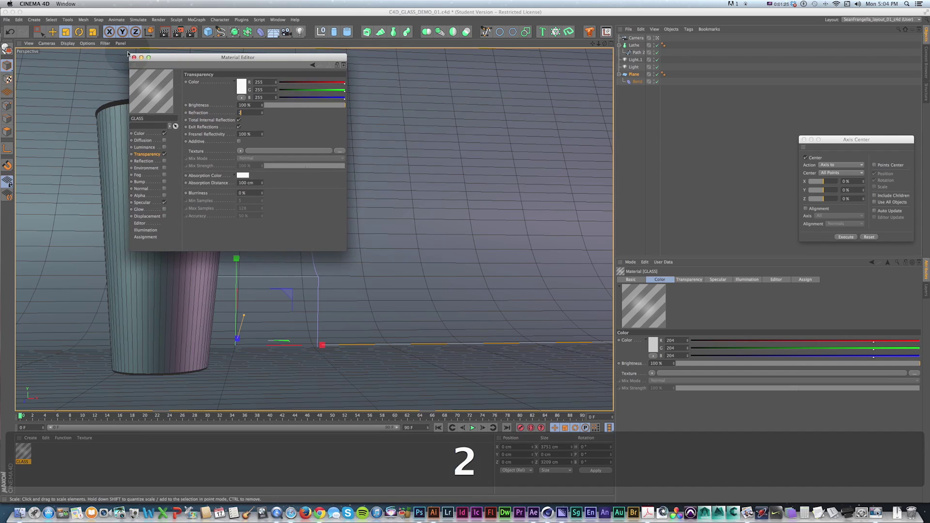
type("2")
key("Tab")
left_click(134, 58)
Apply the GLASS material to the lathed glass and render a preview of it
left_click_drag(23, 451, 155, 264)
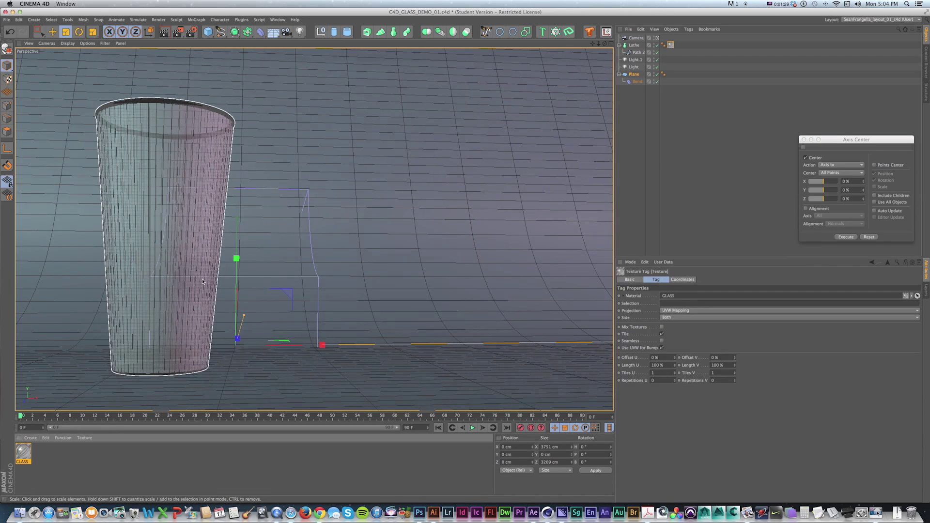
key("super+r")
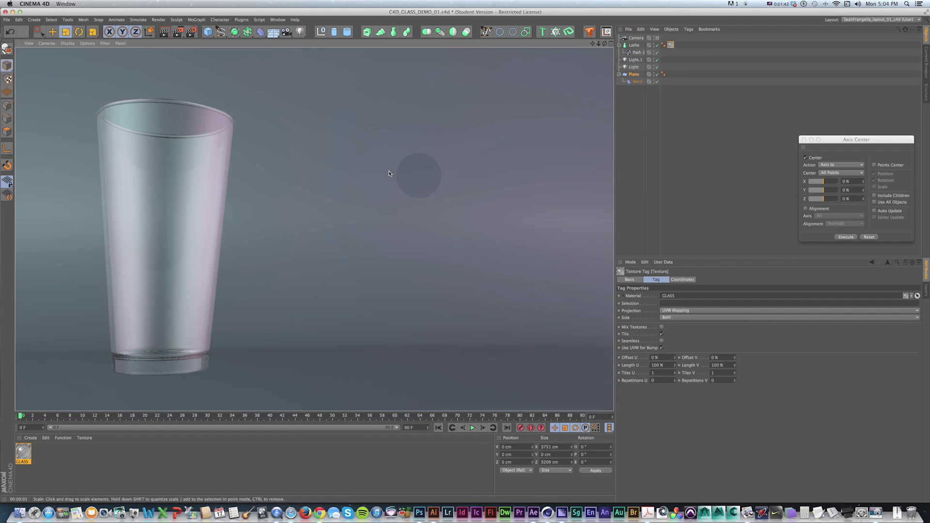
Duplicate the lathed glass and move the copy along X to about 280 cm, beside the original
left_click(635, 44)
key("e")
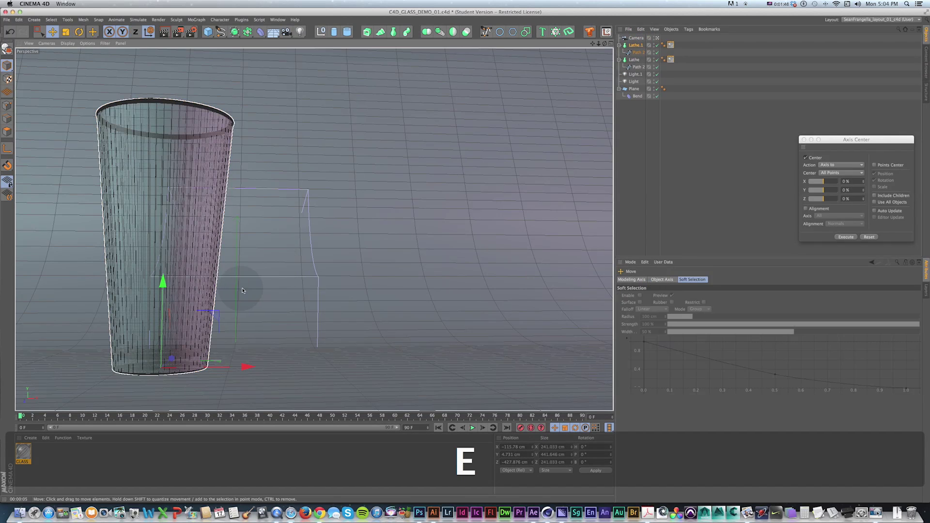
left_click_drag(228, 368, 450, 366)
Switch to the project c4D_Models_test_R15_Animated_01.c4d and copy its glass B material
key("v")
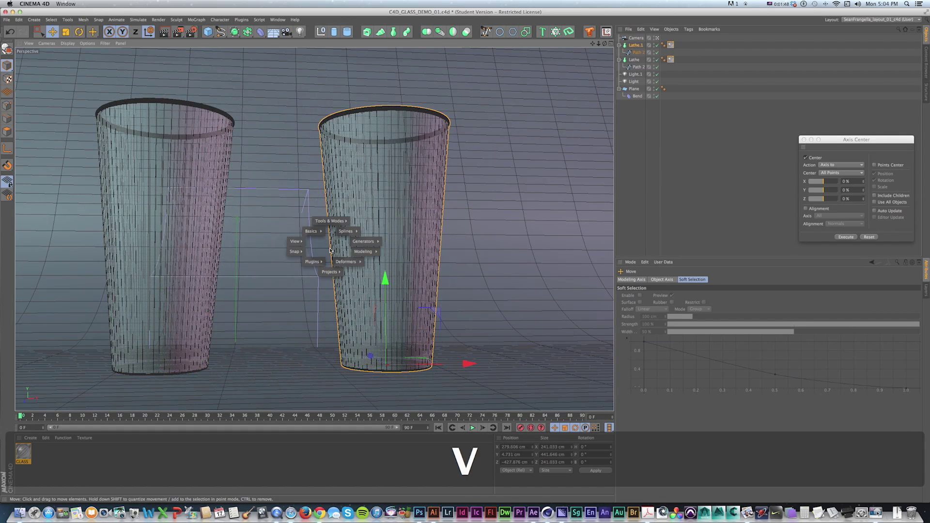
left_click(329, 288)
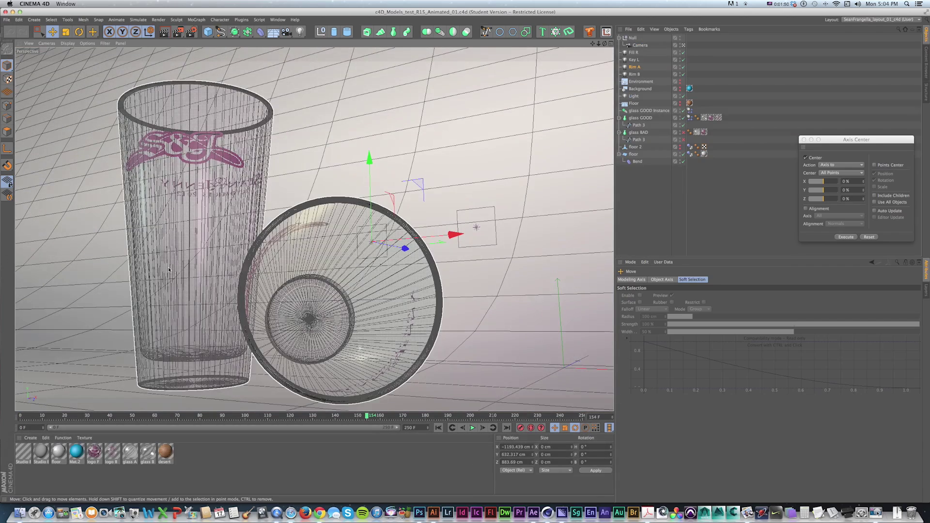
left_click(149, 453)
key("super+c")
Return to C4D_GLASS_DEMO_01.c4d, paste the glass B material and assign it to the duplicated glass in place of GLASS
key("v")
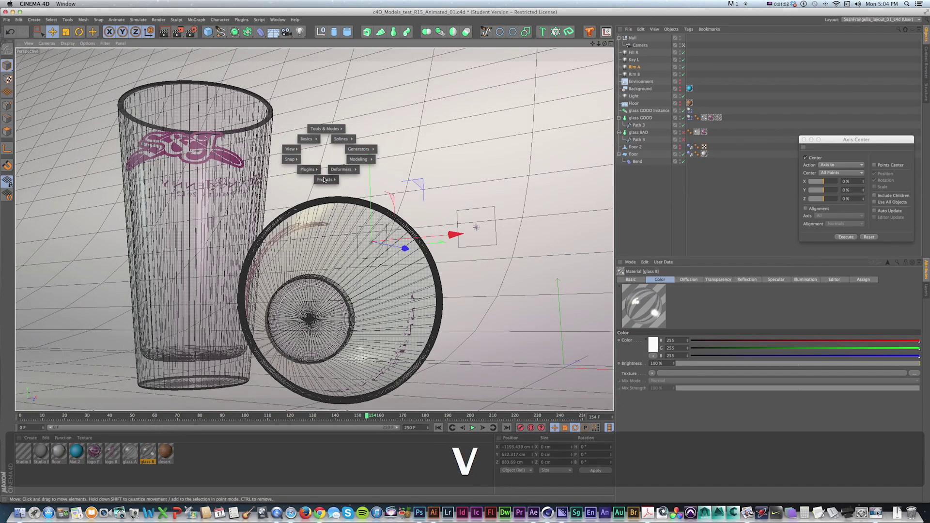
left_click(313, 188)
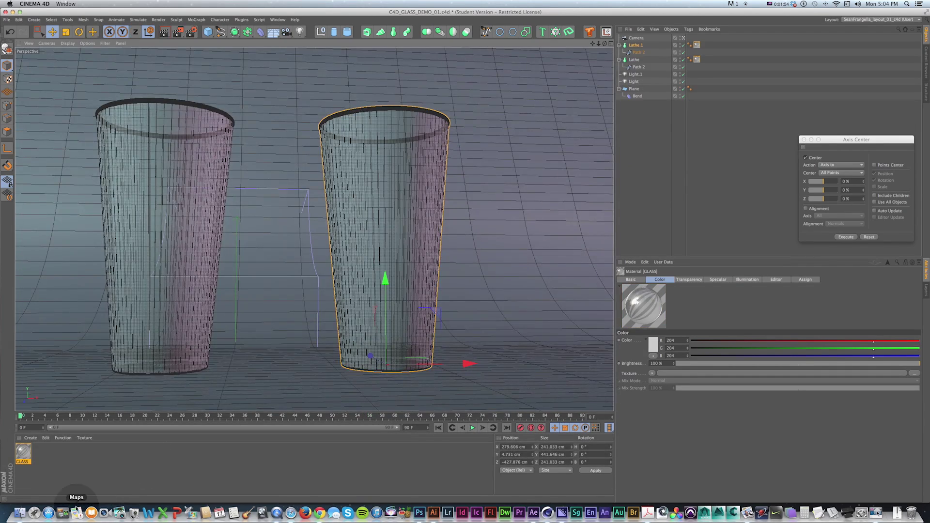
key("super+v")
left_click_drag(57, 458, 699, 45)
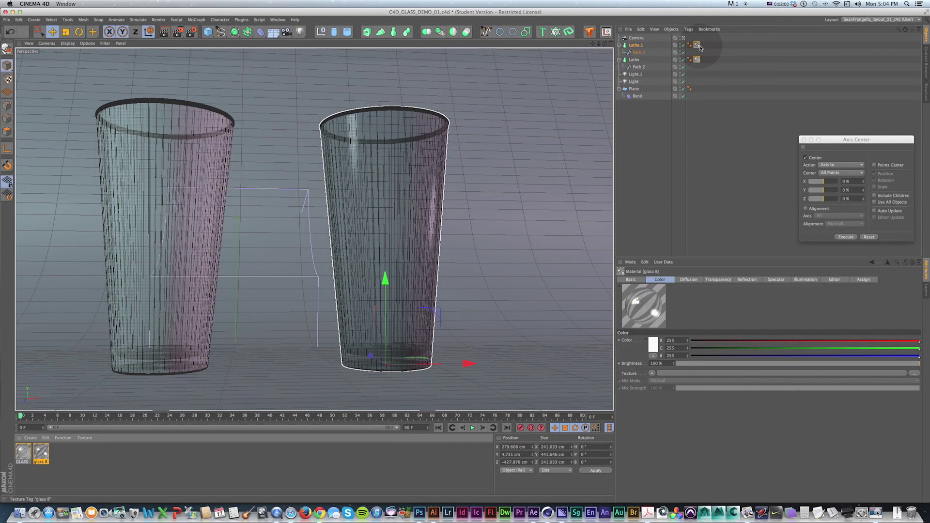
Render a preview of both glasses and enable Ambient Occlusion in the render settings
key("super+r")
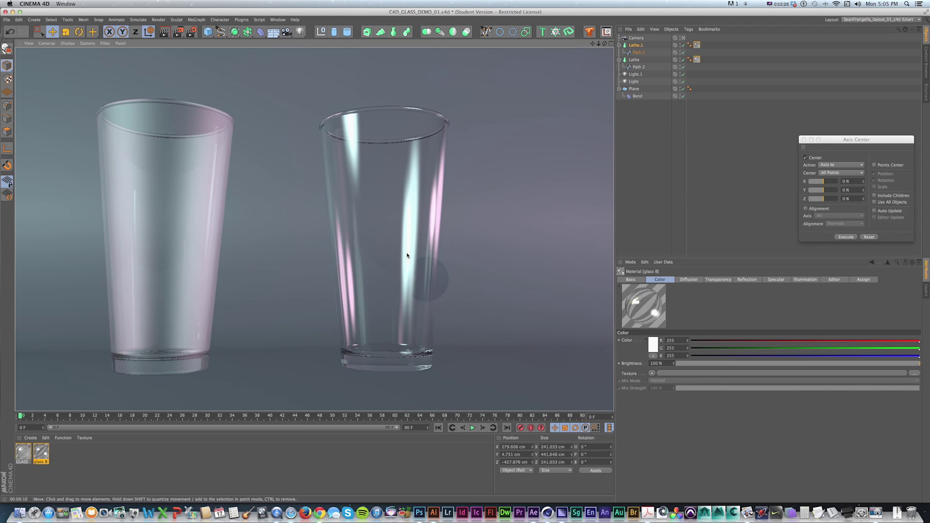
left_click(192, 32)
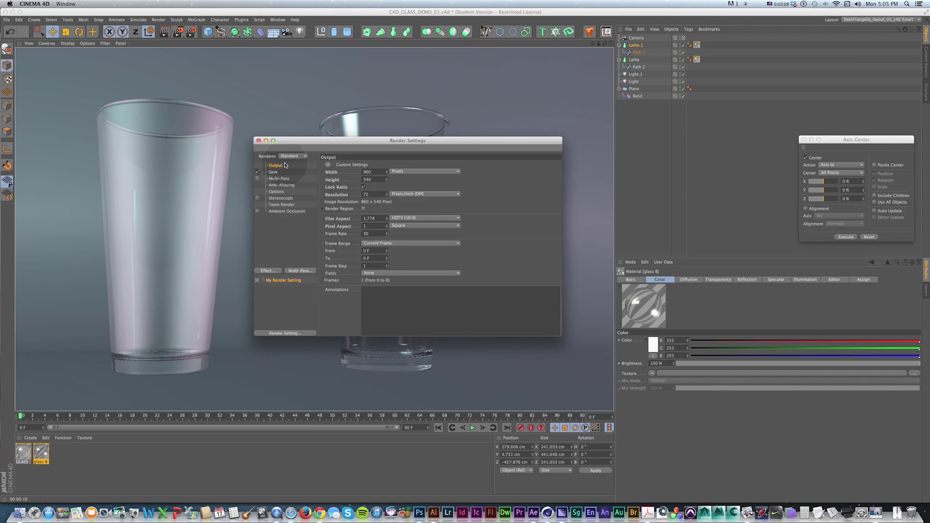
left_click_drag(288, 142, 351, 154)
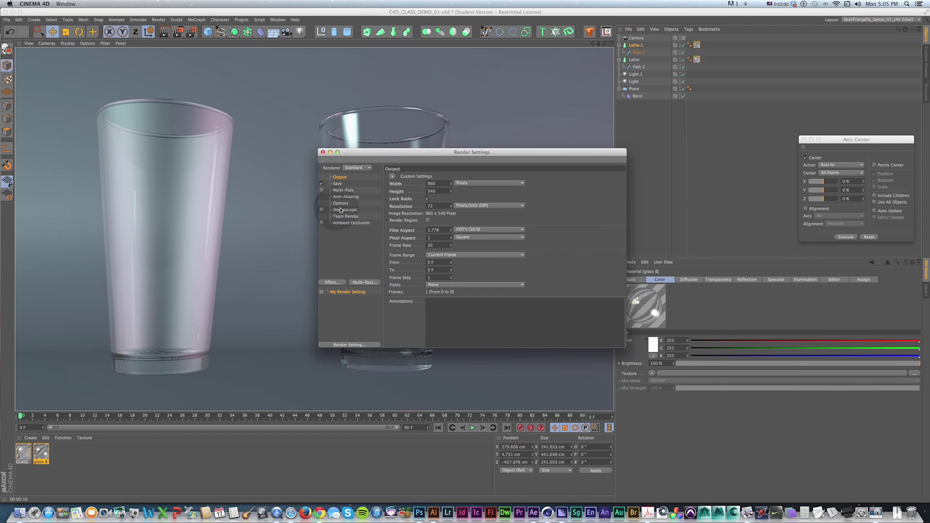
left_click(321, 223)
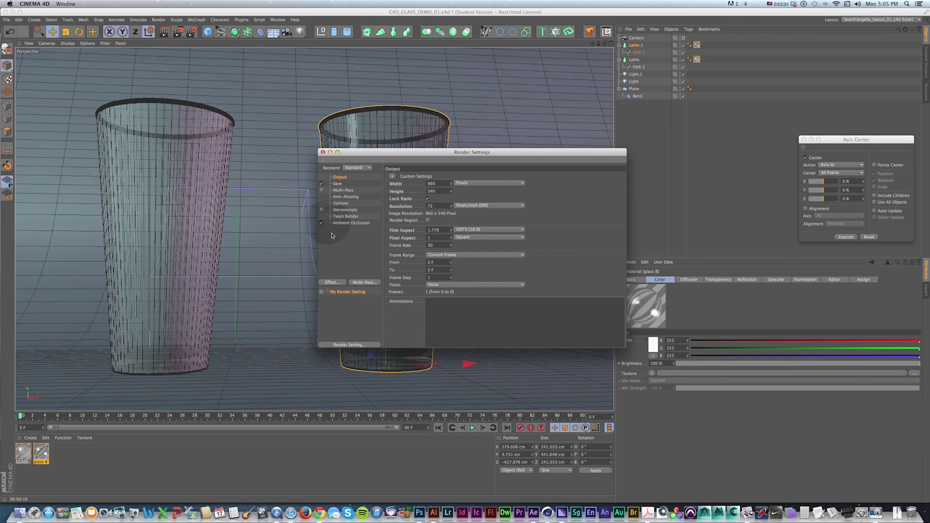
Set the shadow type of both lights, Light and Light.1, to Area
left_click(634, 81)
left_click(636, 74, "shift")
left_click(663, 333)
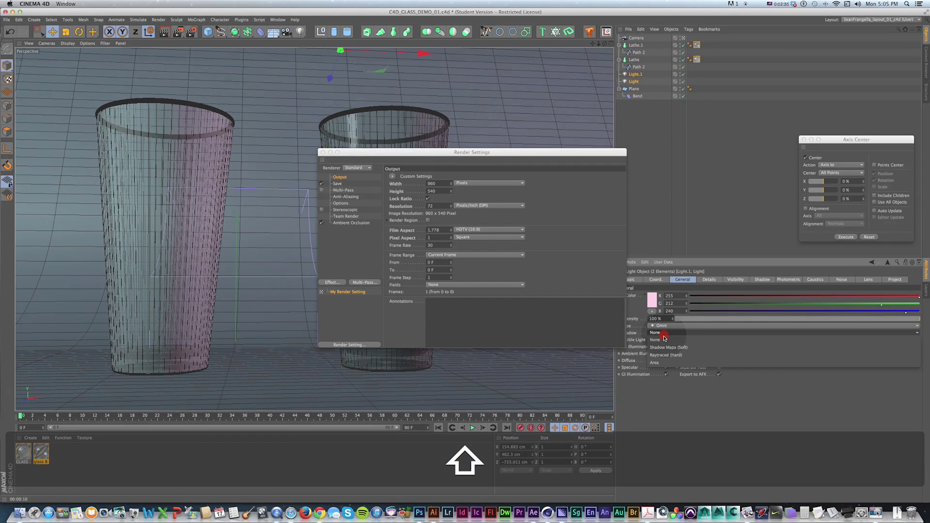
left_click(655, 362)
Set anti-aliasing to Best with a max level of 8x8 and render both glasses
left_click(346, 197)
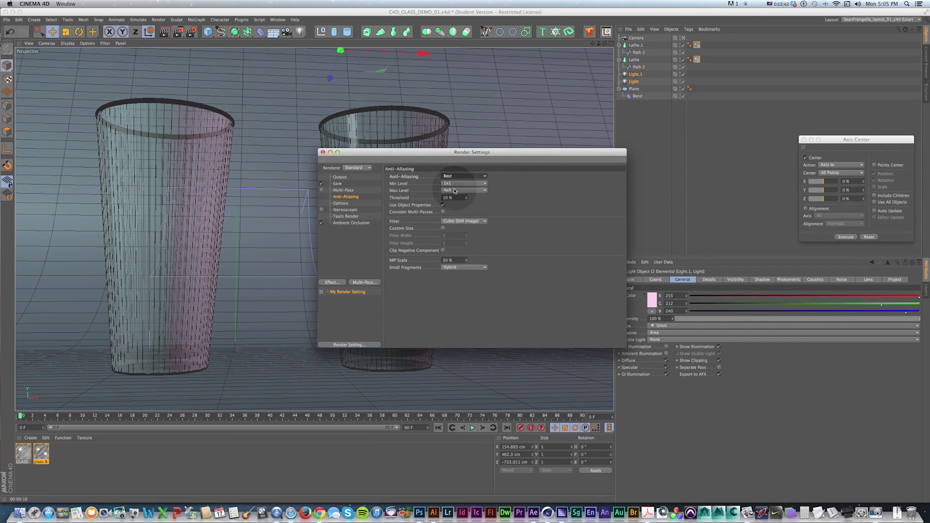
left_click(453, 220)
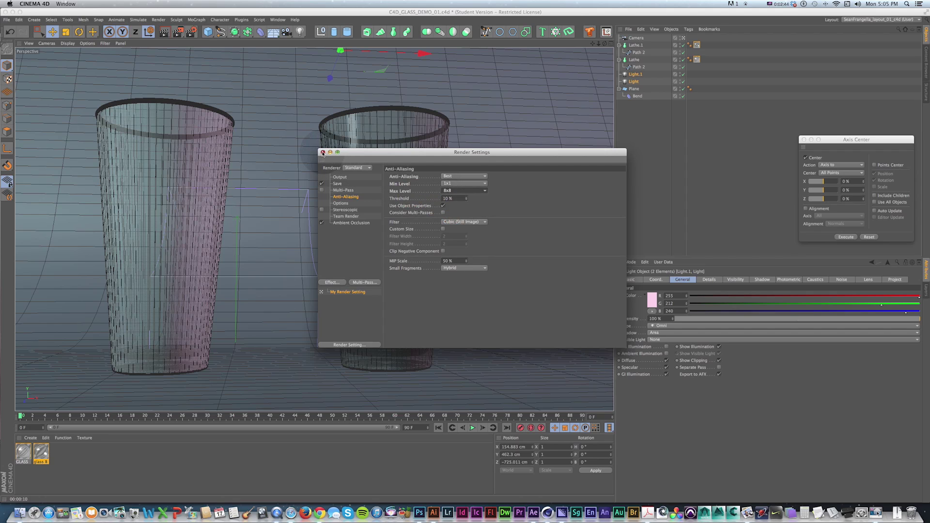
left_click(323, 152)
key("super+r")
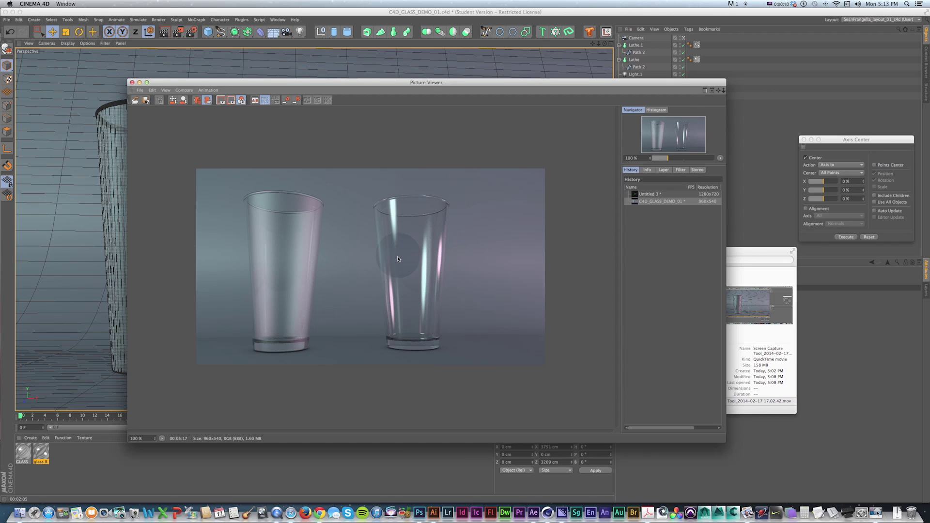
Switch to Photoshop to examine the glass reference photo, return to Cinema 4D and close the rendered picture
key("super+Tab")
key("super+Tab")
key("super+Tab")
key("super+Tab")
key("super+Tab")
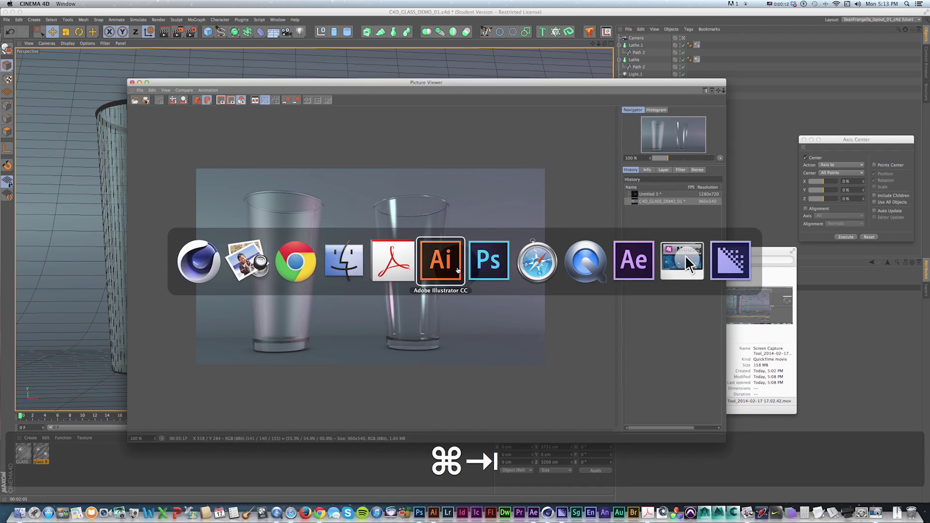
key("super+Tab")
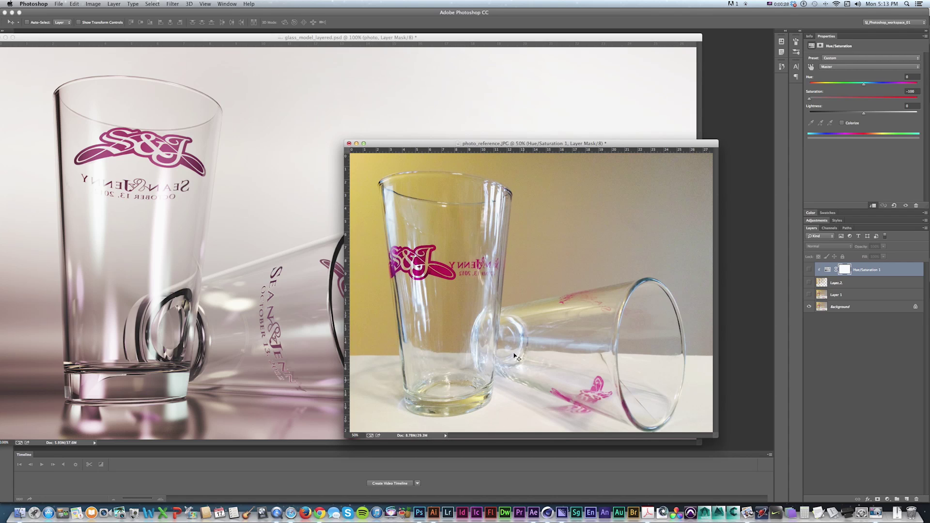
key("super+Tab")
key("super+Tab")
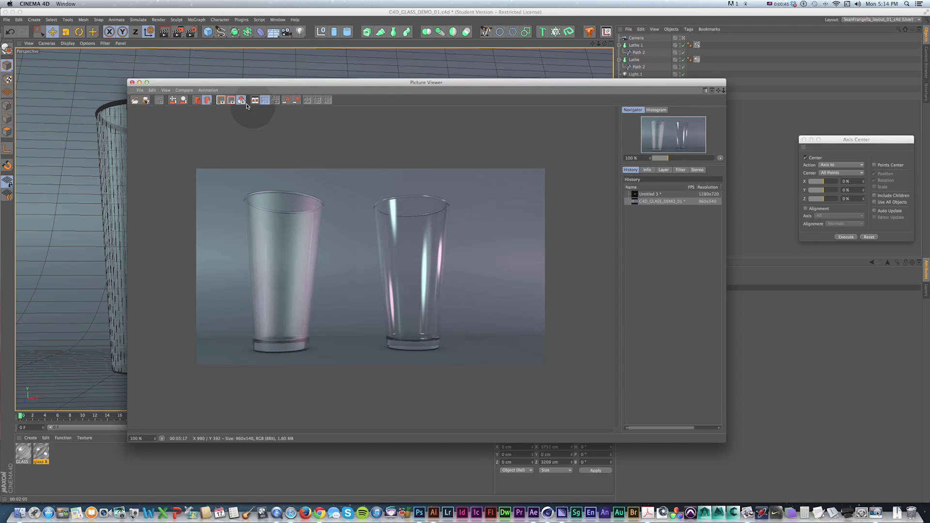
left_click(132, 82)
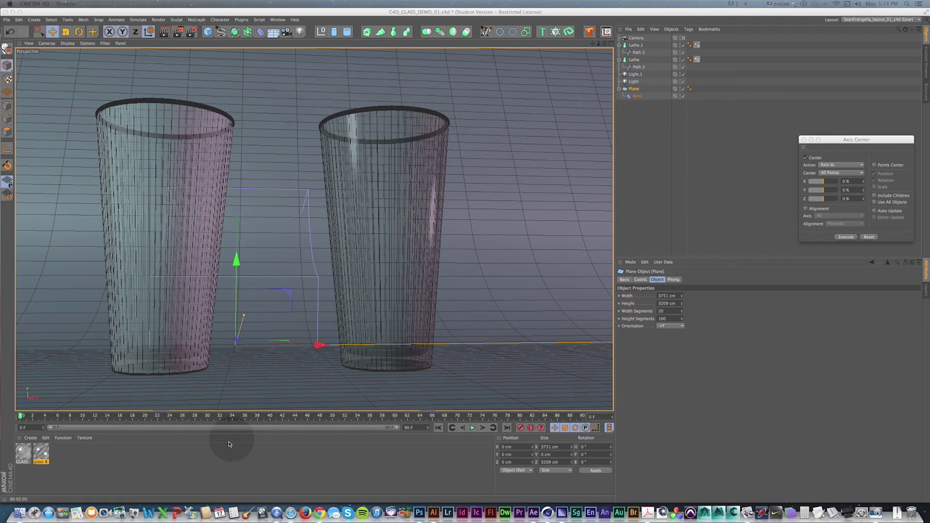
Examine the GLASS and glass B materials, going through glass B's color, diffusion, transparency, reflection, specular and illumination settings
left_click(177, 457)
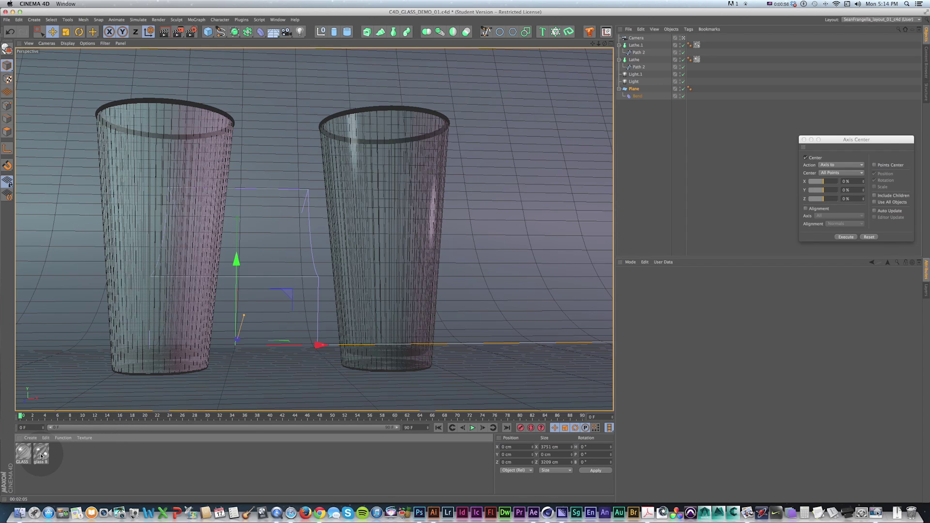
double_click(23, 453)
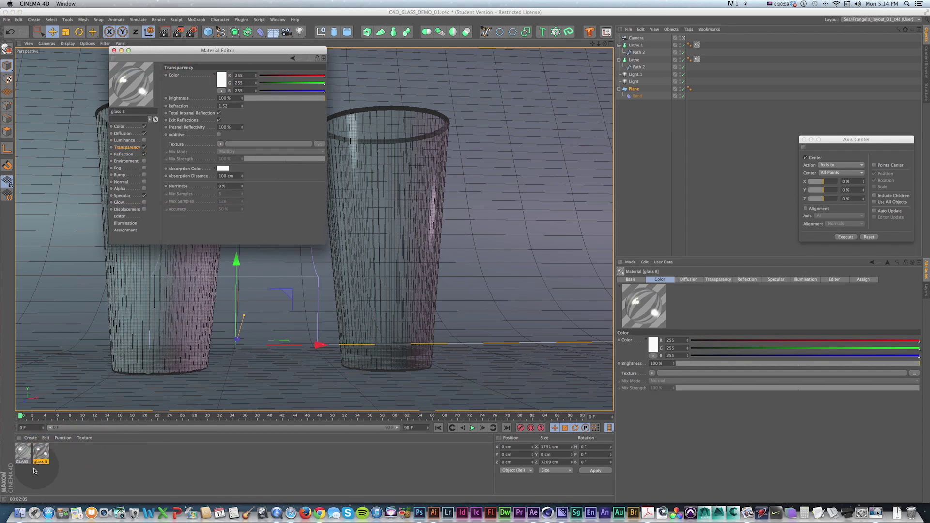
left_click_drag(162, 51, 212, 84)
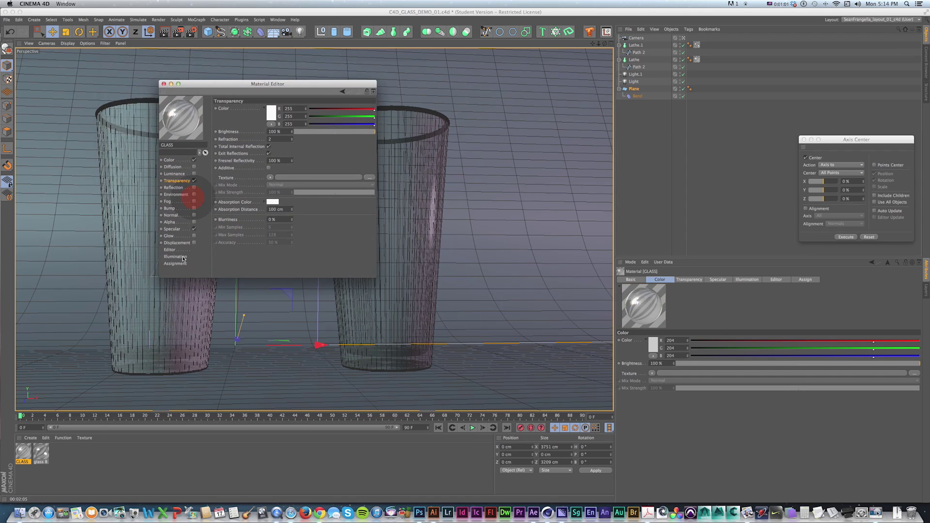
left_click(39, 454)
left_click(170, 161)
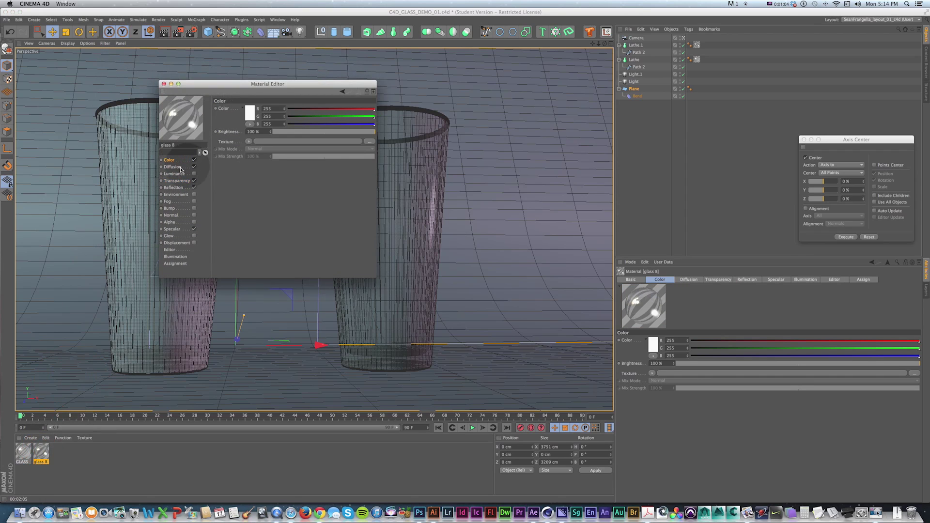
left_click(174, 167)
left_click(175, 181)
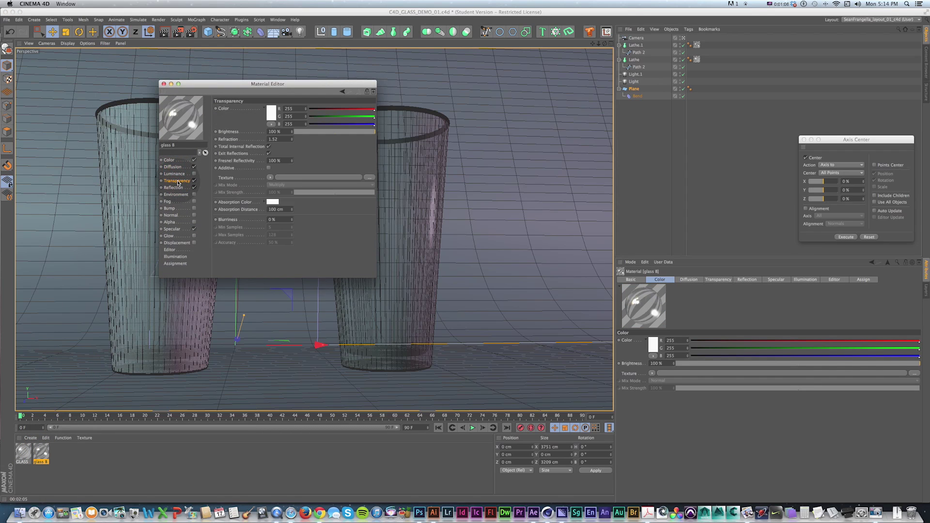
left_click(175, 188)
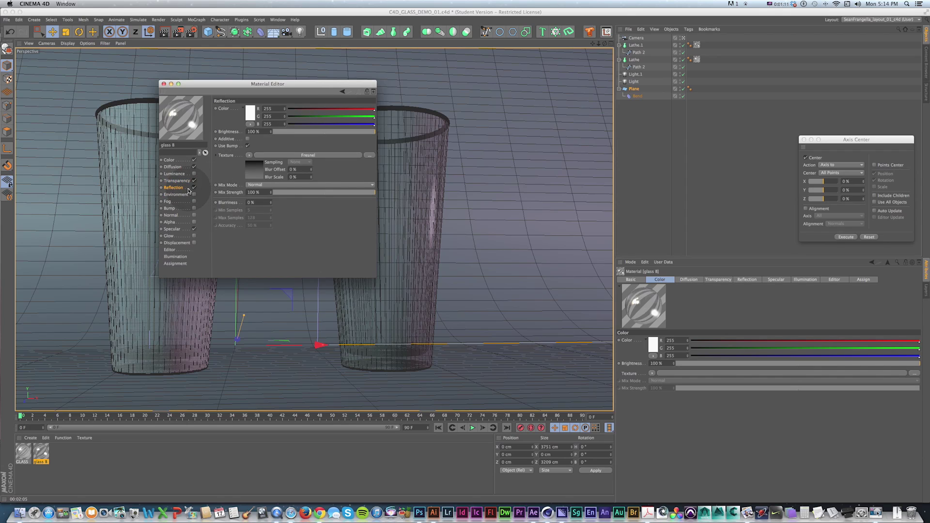
left_click(174, 229)
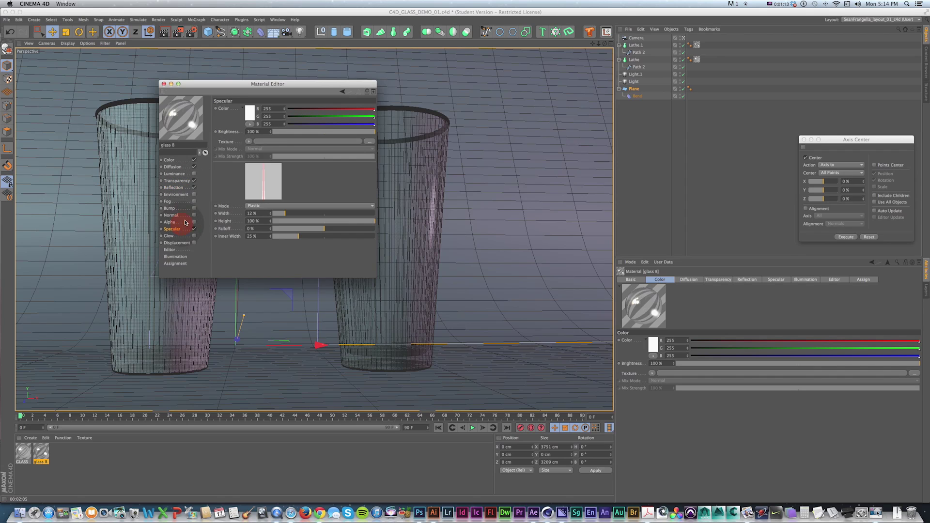
left_click(175, 256)
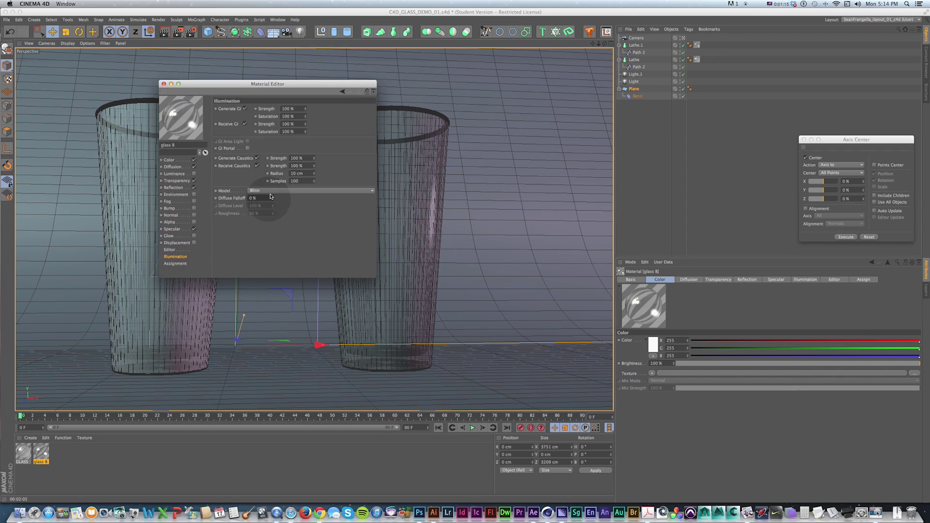
left_click_drag(221, 88, 310, 123)
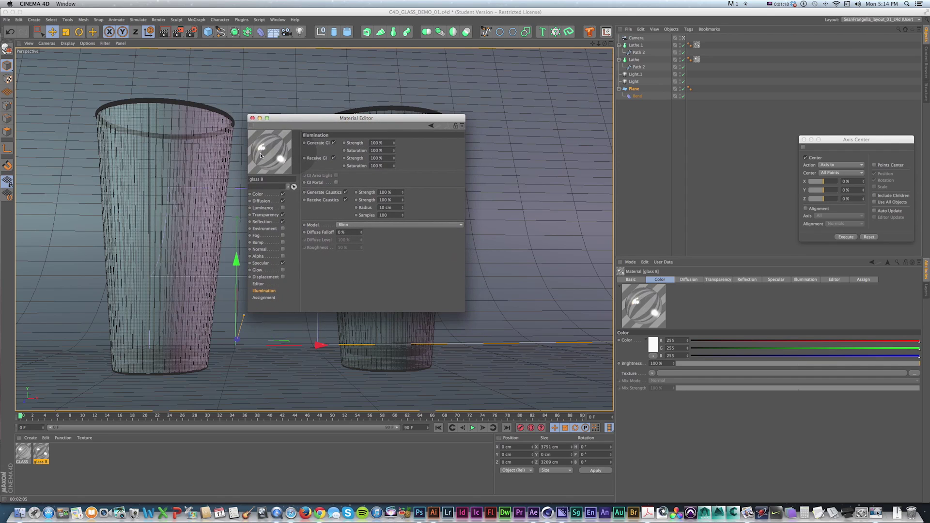
left_click(252, 118)
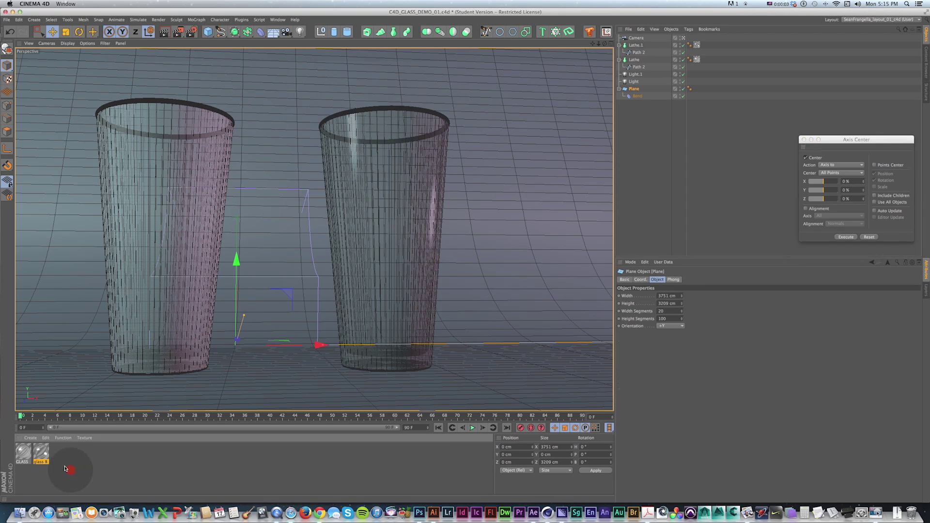
Delete the glass B material and remove its leftover texture tag from the duplicated glass
left_click_drag(66, 467, 42, 451)
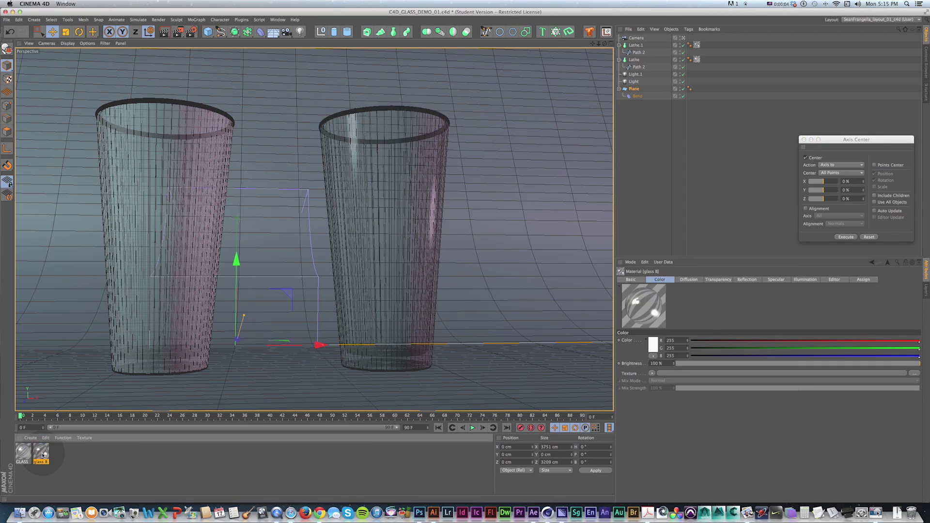
key("Delete")
left_click(636, 45)
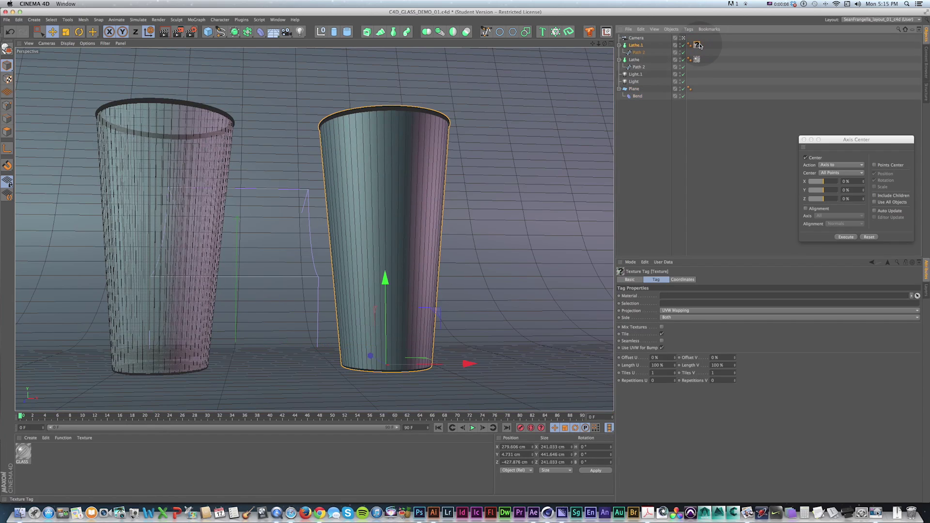
key("Delete")
Create a new material and name it Glass B
left_click(57, 460)
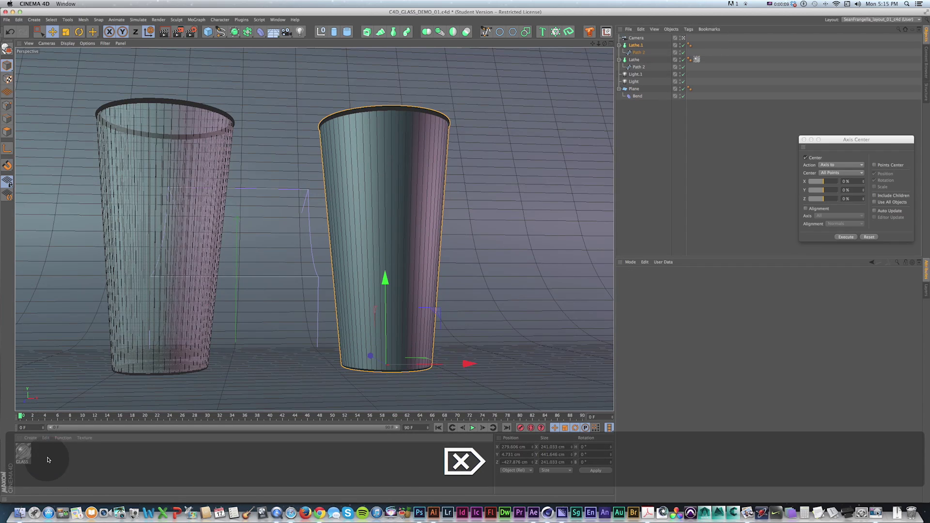
left_click(67, 451)
double_click(42, 455)
left_click(19, 461)
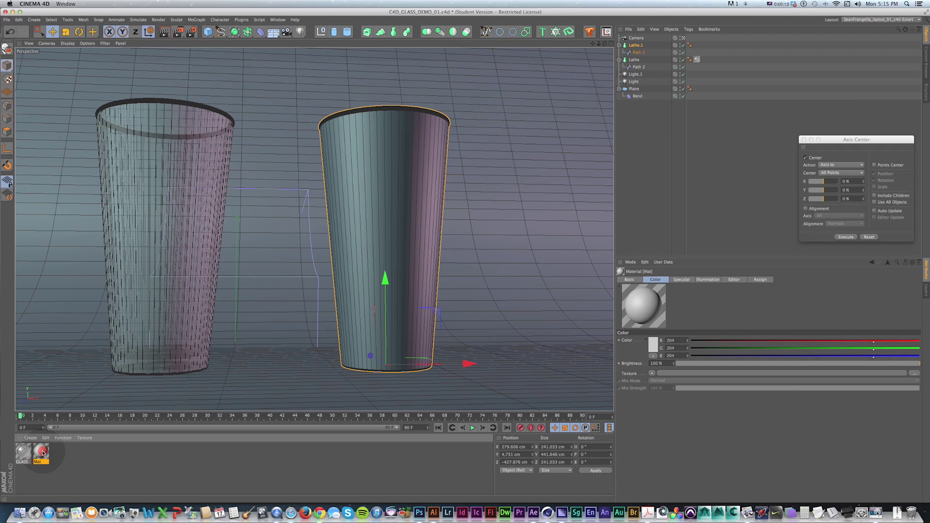
double_click(43, 453)
type("Glass B")
left_click_drag(183, 49, 272, 98)
Set the Color channel of the Glass B material to pure white, RGB 255, 255, 255
left_click(213, 178)
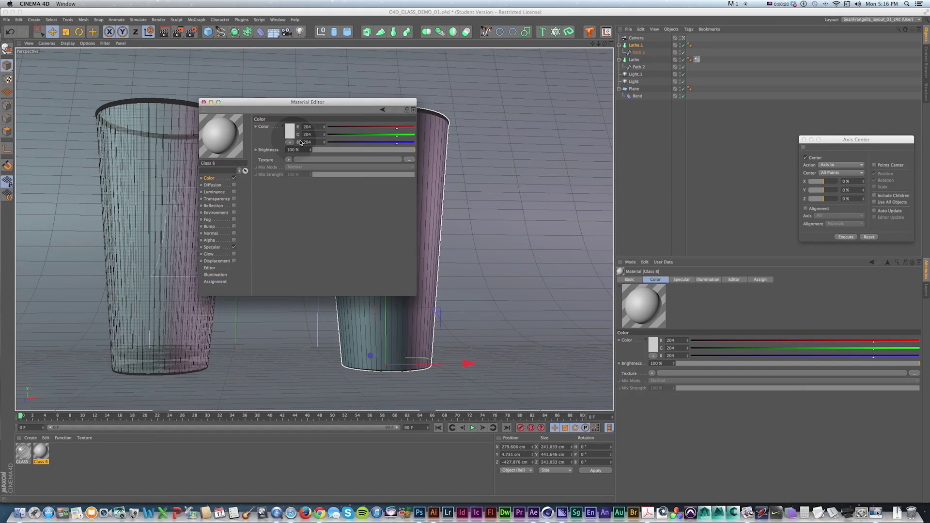
left_click_drag(283, 105, 336, 113)
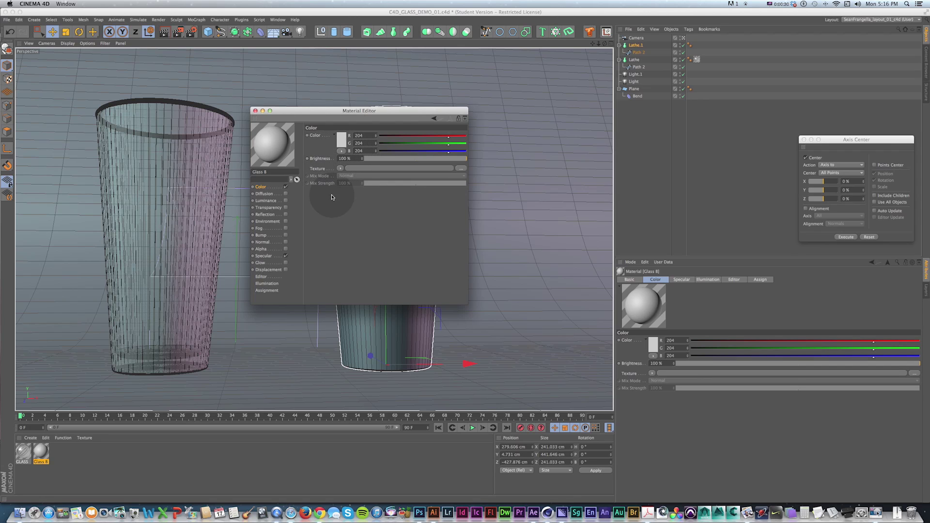
left_click_drag(304, 114, 293, 135)
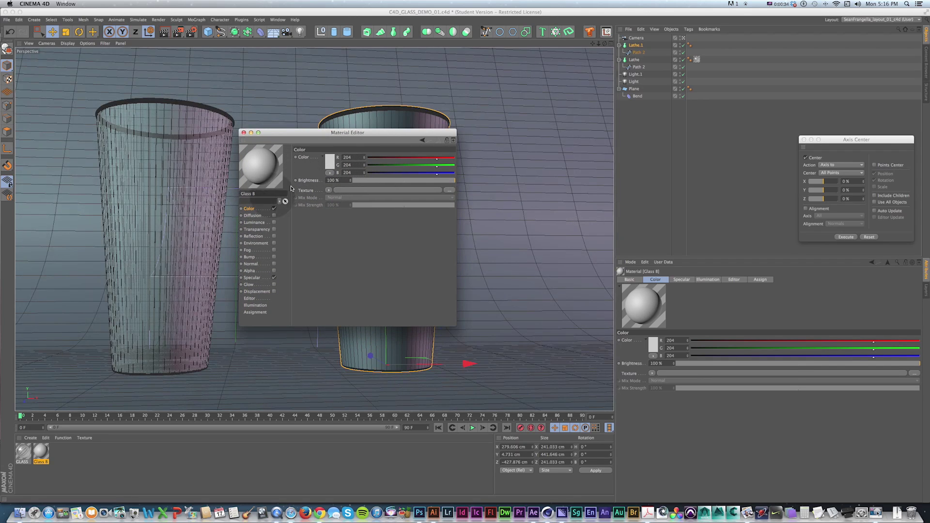
left_click(330, 162)
left_click(288, 137)
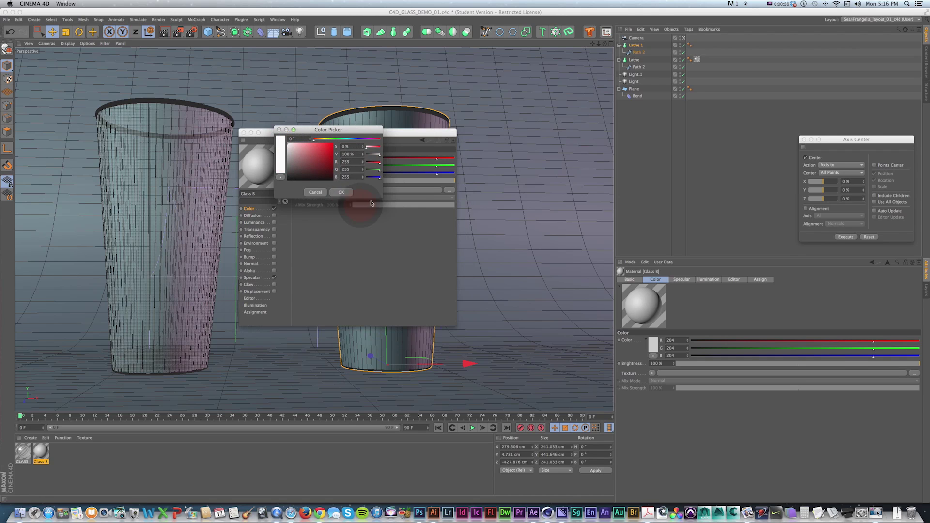
left_click(340, 193)
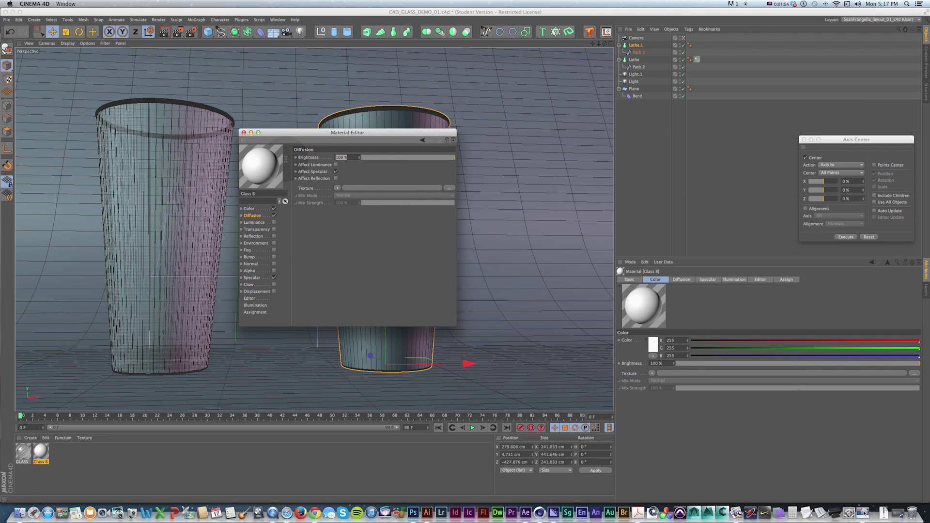
Set the brightness of Glass B's Diffusion channel to 19% and turn off Affect Specular
type("19")
left_click(331, 172)
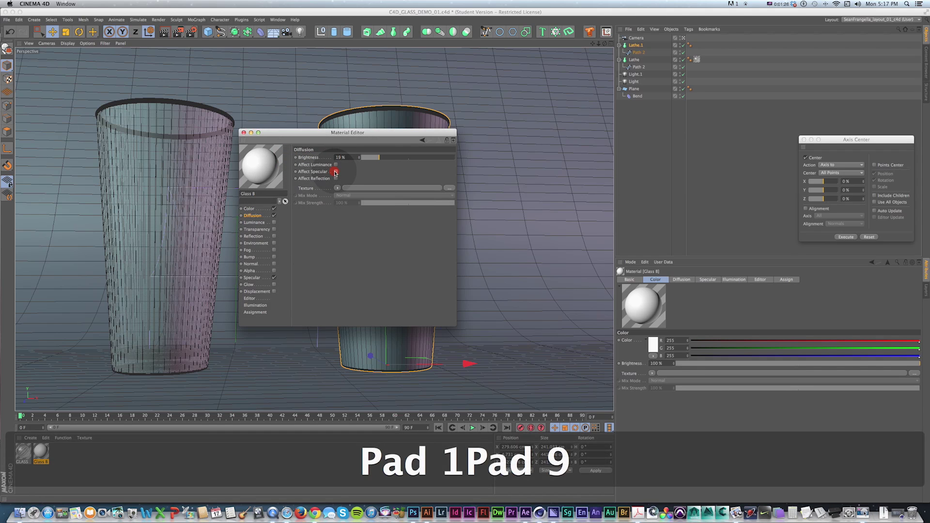
left_click_drag(347, 133, 359, 142)
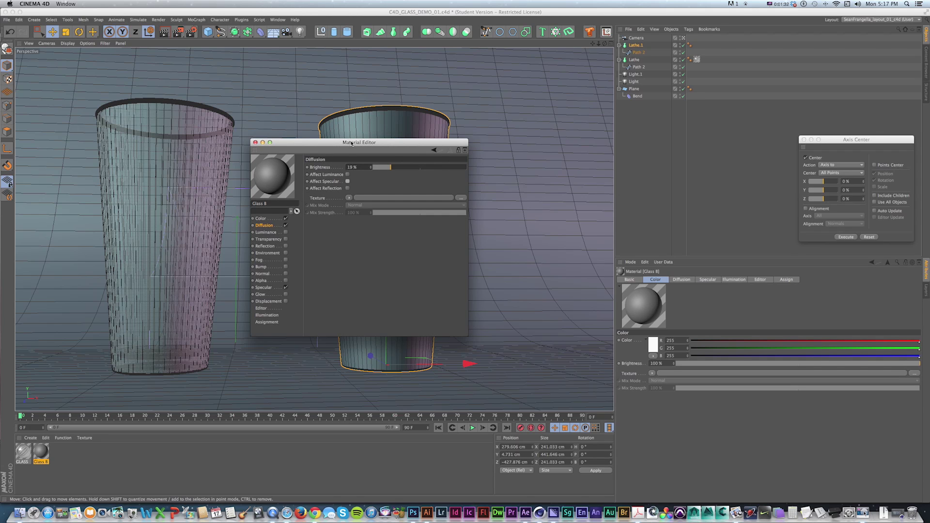
left_click_drag(352, 143, 352, 149)
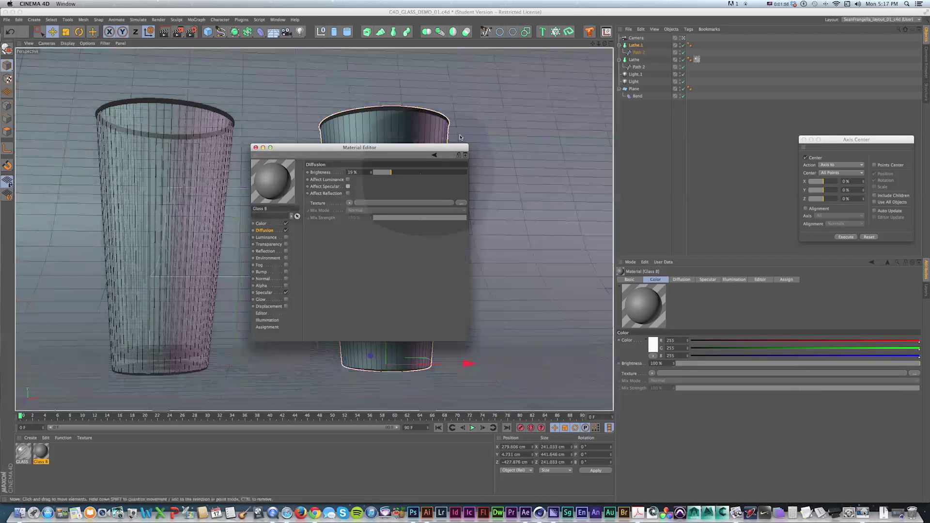
left_click(485, 125)
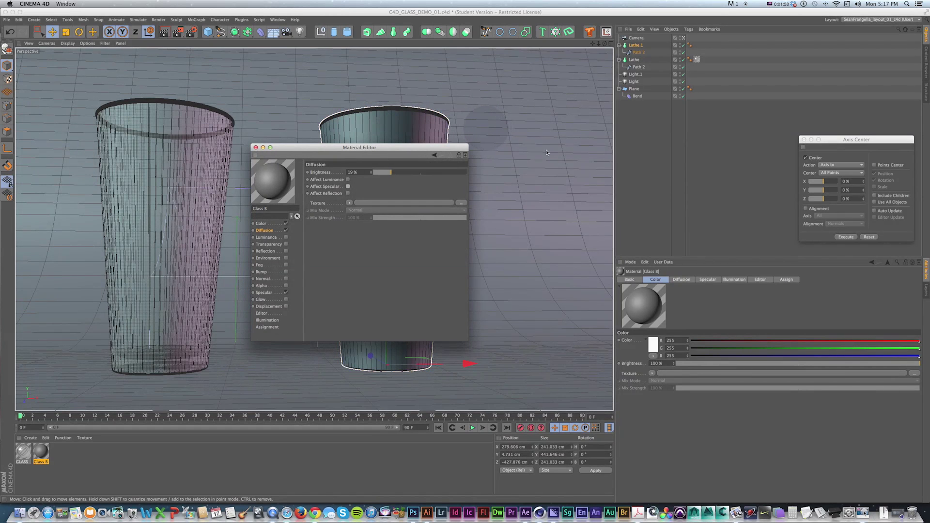
Enable the Transparency channel of Glass B and set its refraction to 1.52
left_click(295, 245)
left_click(287, 245)
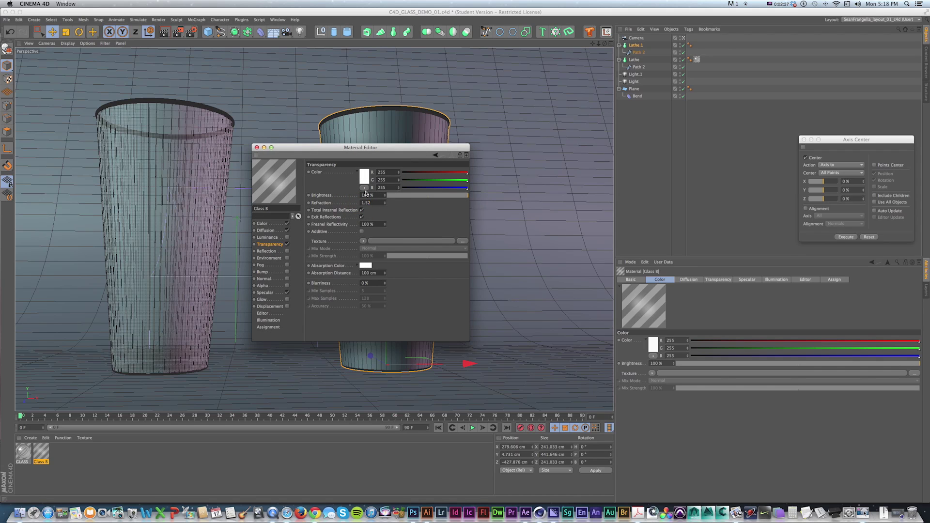
left_click(422, 218)
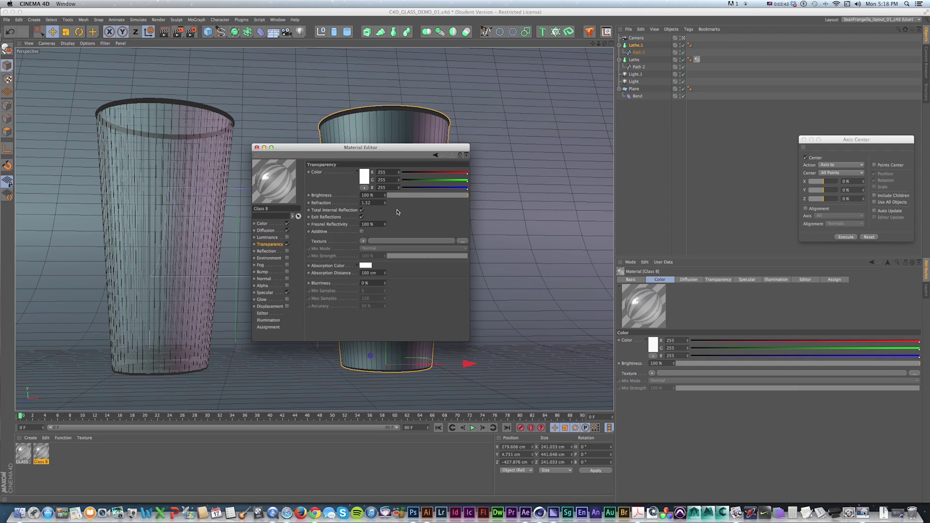
Enable Glass B's Reflection channel with a Fresnel texture and darken the gradient's white knot to grey, RGB 96, 96, 96
left_click(291, 251)
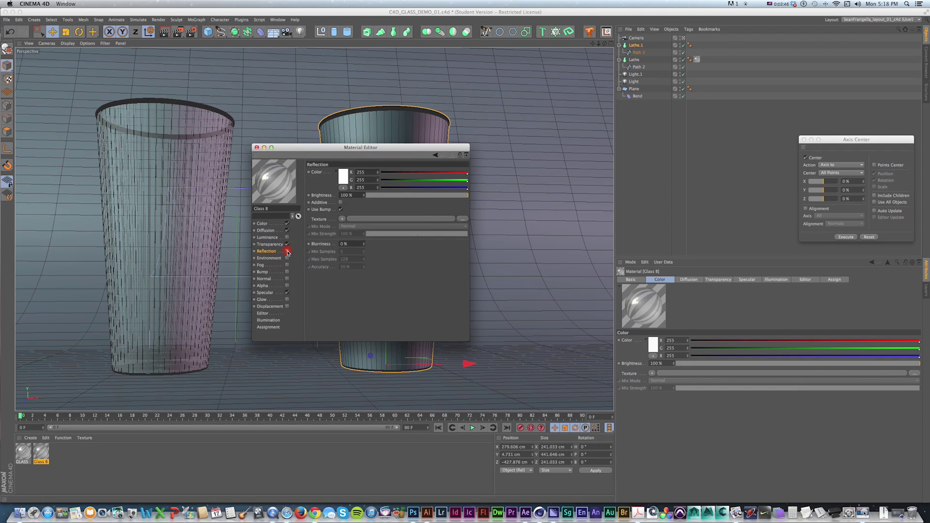
left_click(287, 251)
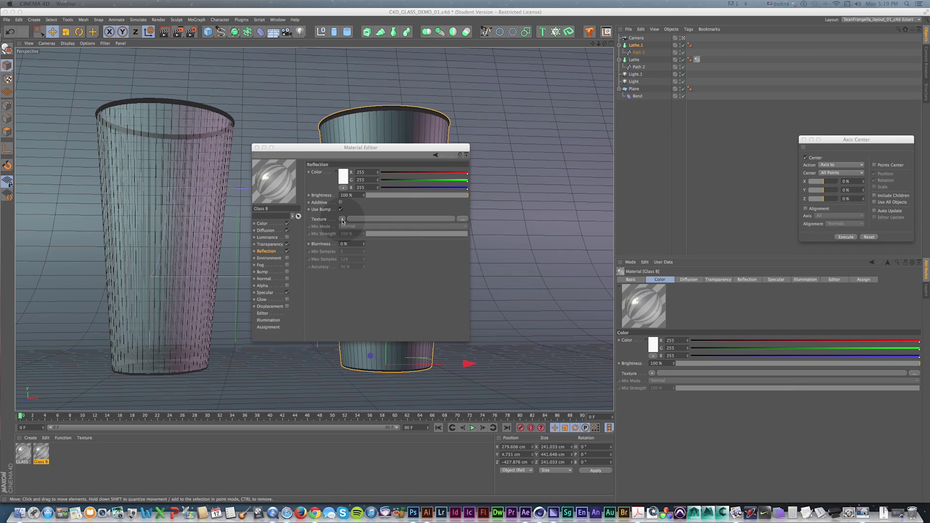
left_click(342, 219)
left_click(354, 292)
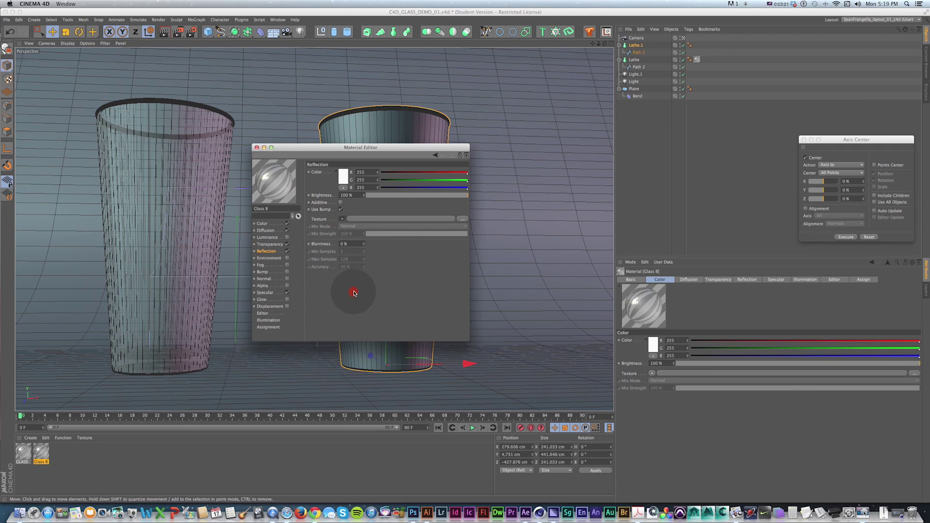
left_click(339, 238)
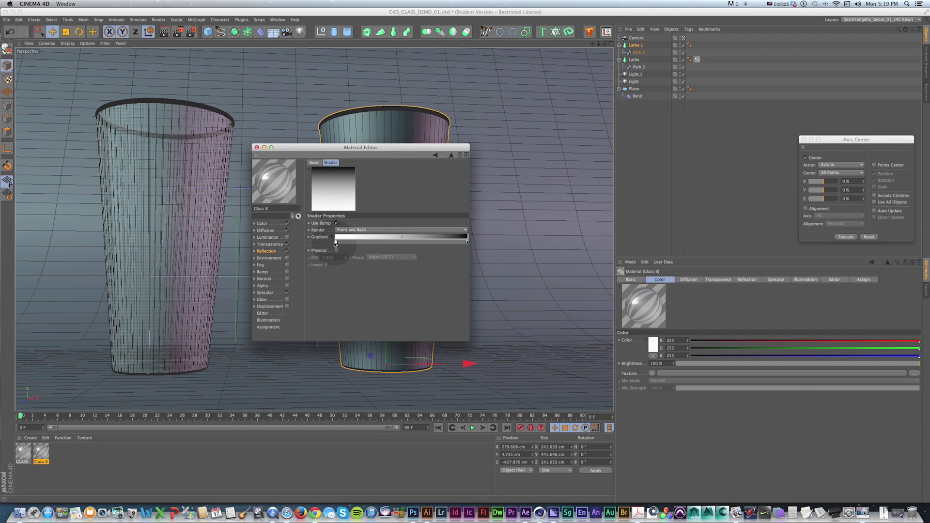
double_click(335, 242)
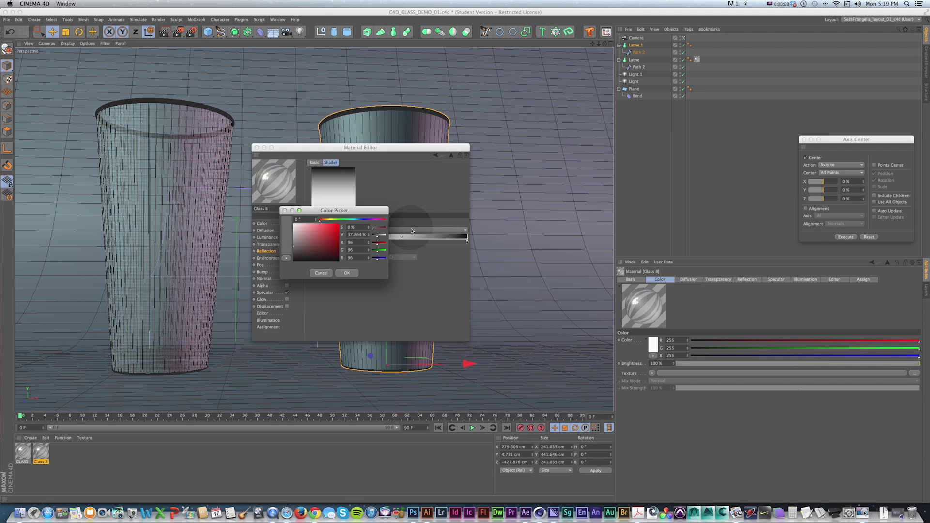
left_click(352, 270)
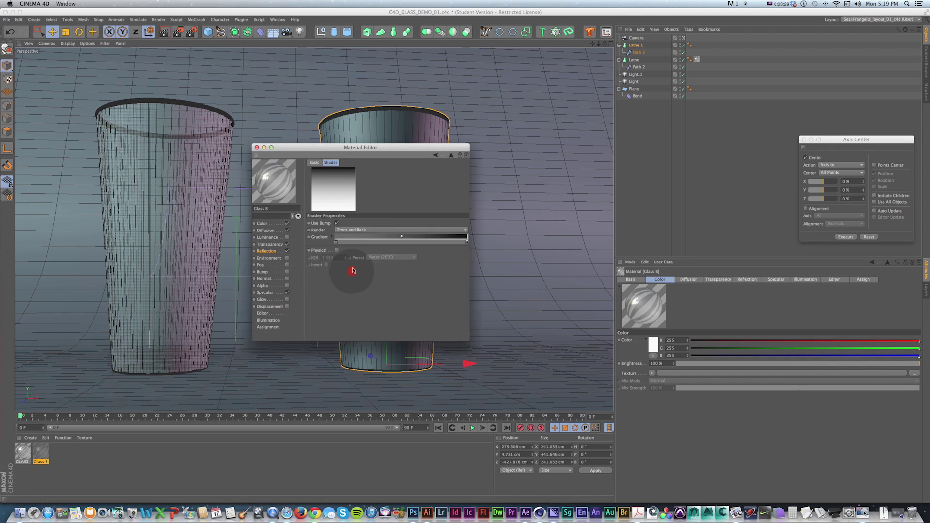
Set Glass B's specular highlight to 12% width, 100% height and 25% inner width
left_click(280, 293)
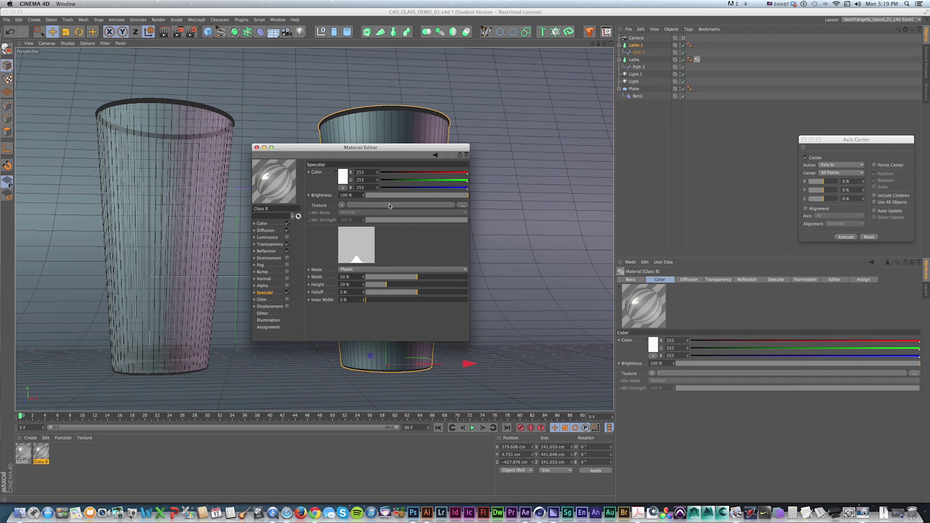
left_click(416, 273)
left_click_drag(406, 278, 479, 288)
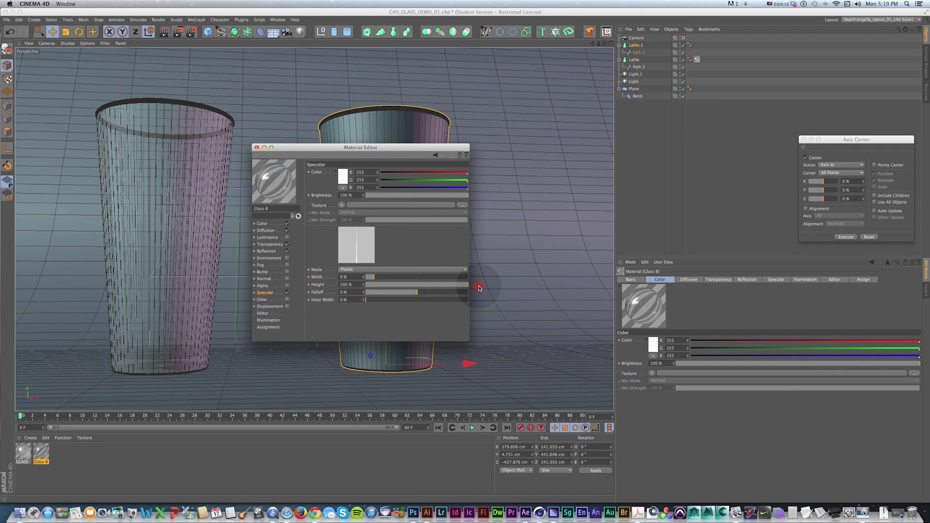
left_click_drag(417, 292, 378, 297)
key("super+z")
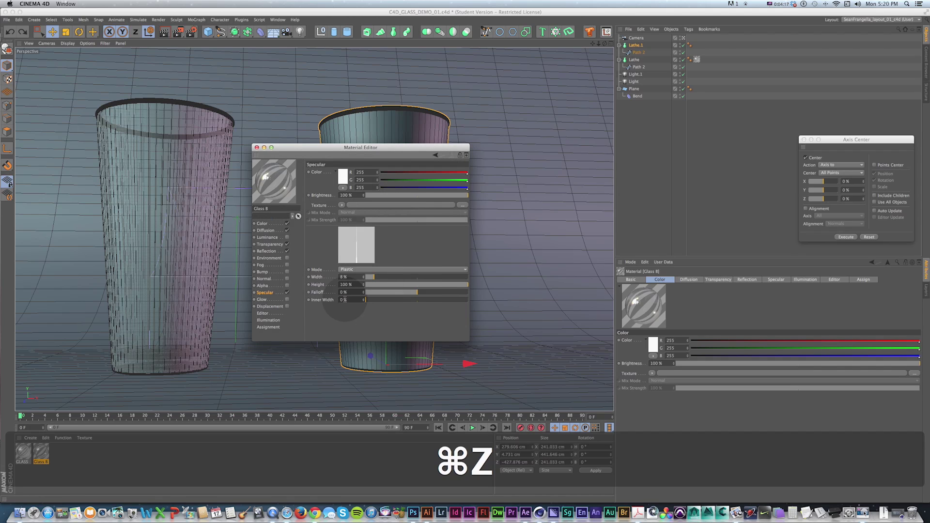
left_click(349, 300)
type("25")
left_click(355, 277)
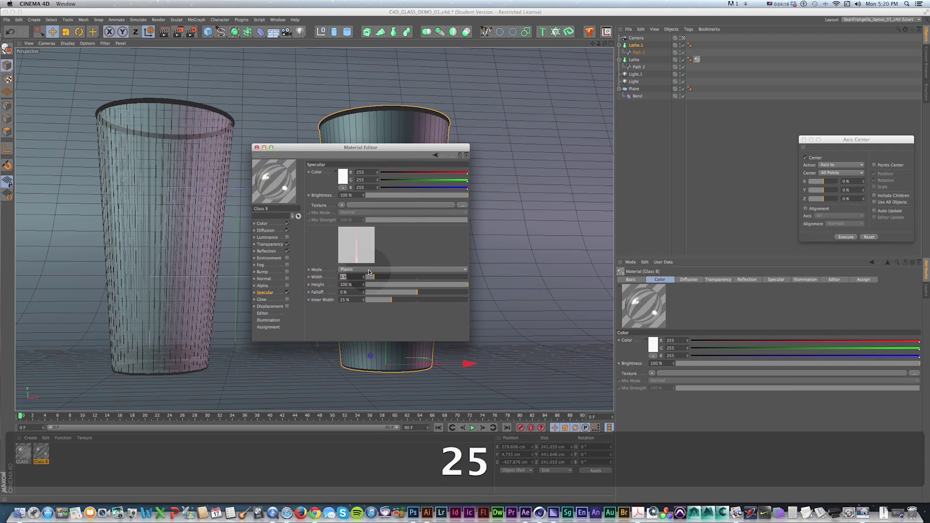
type("12")
Bring up the Picture Viewer to check the earlier render of the two glasses
left_click_drag(301, 147, 399, 173)
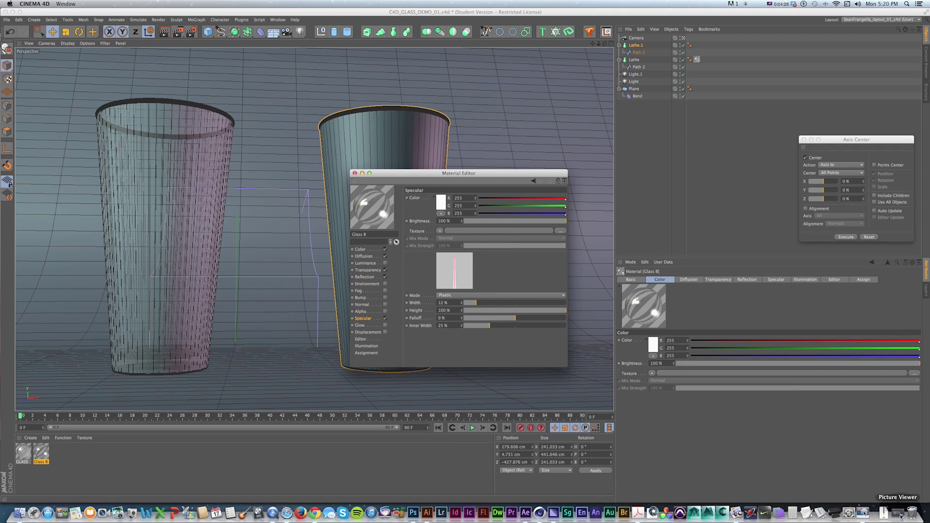
left_click(901, 515)
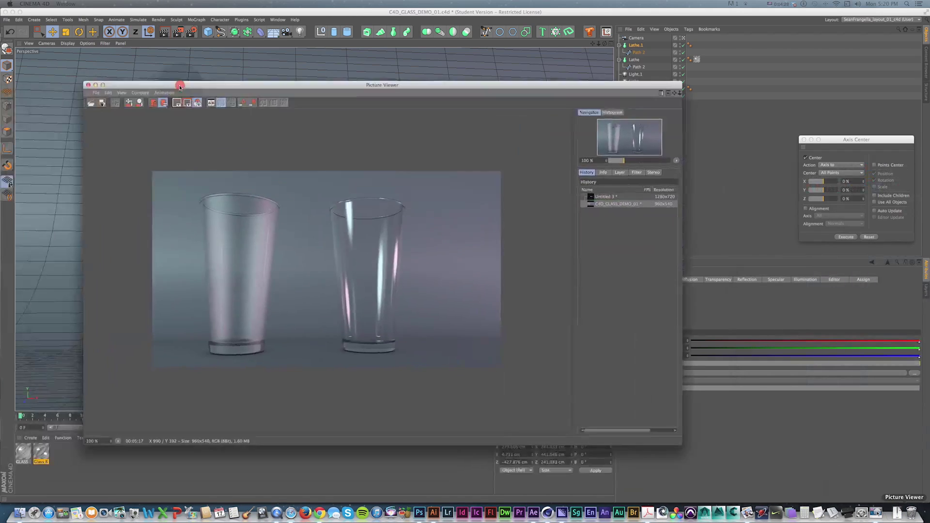
left_click(245, 173)
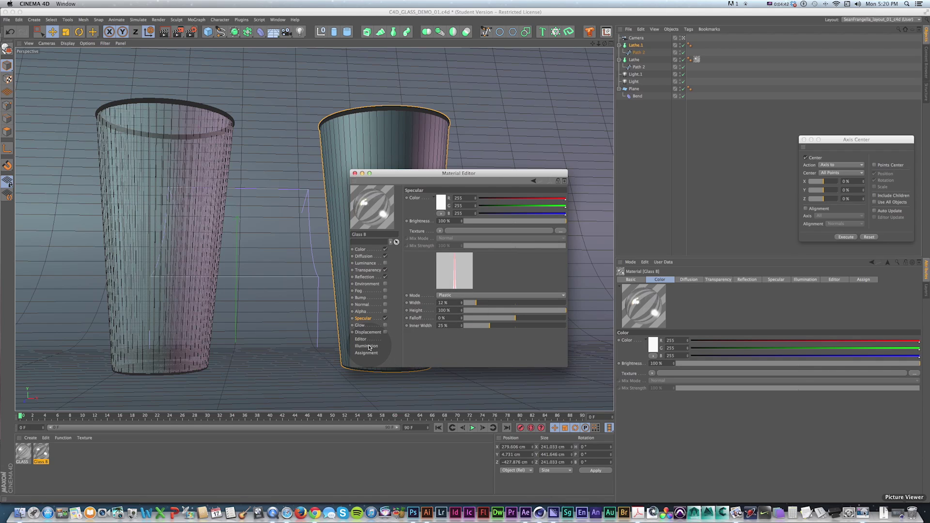
Set the Receive Caustics strength in Glass B's Illumination settings to 30% and close the material editor
left_click(368, 346)
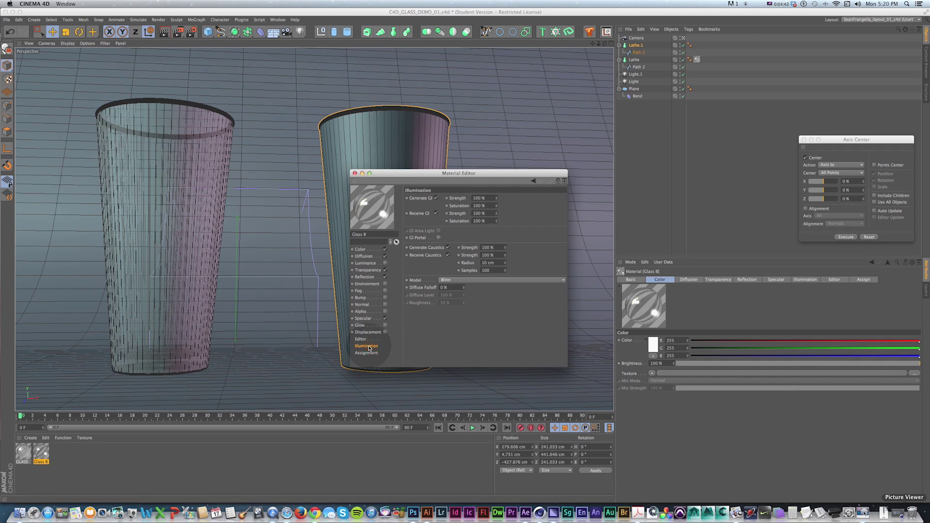
left_click(500, 253)
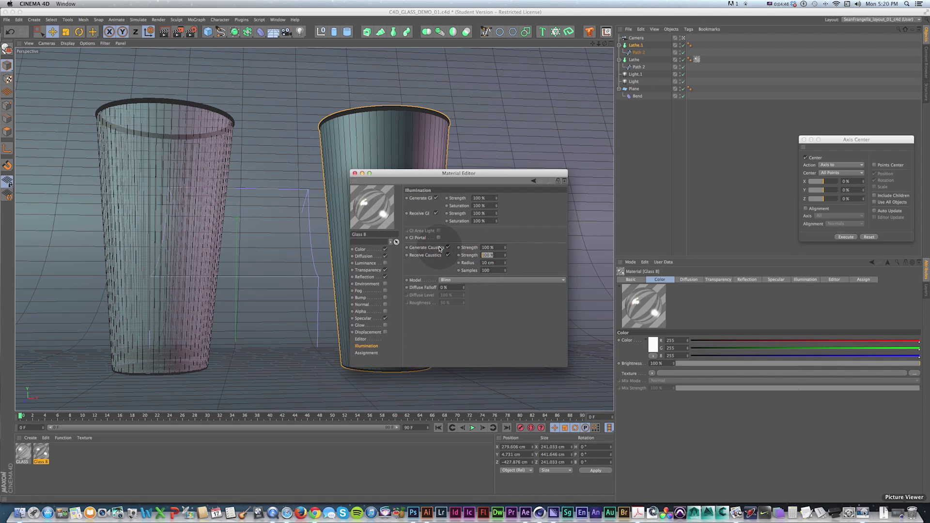
type("30")
key("Tab")
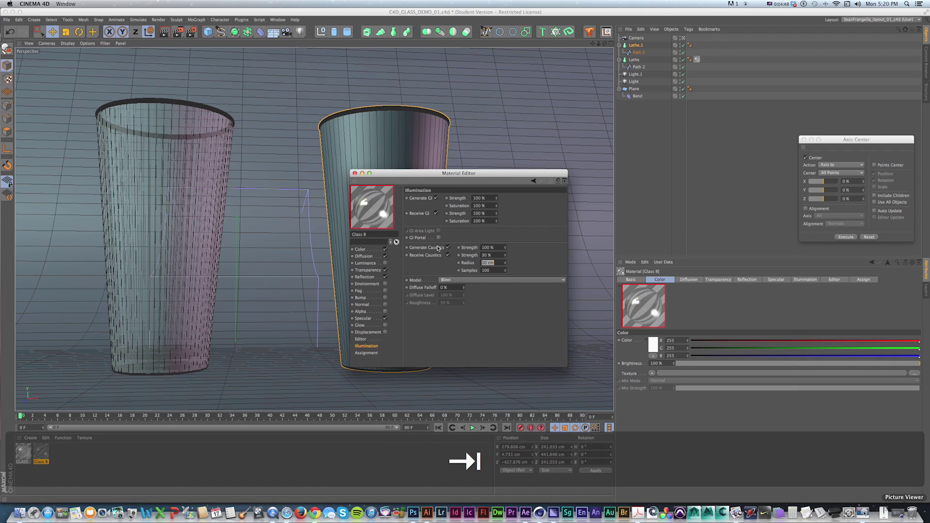
left_click(544, 246)
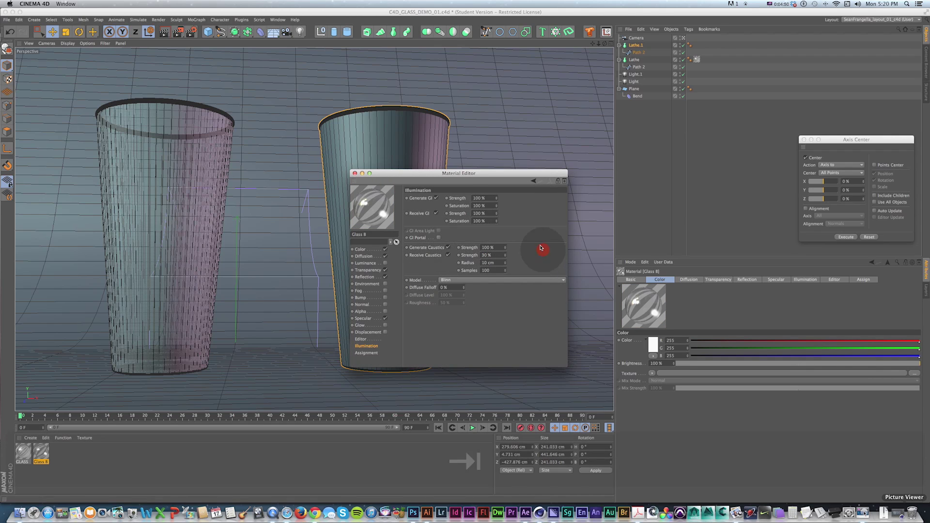
left_click_drag(451, 174, 462, 190)
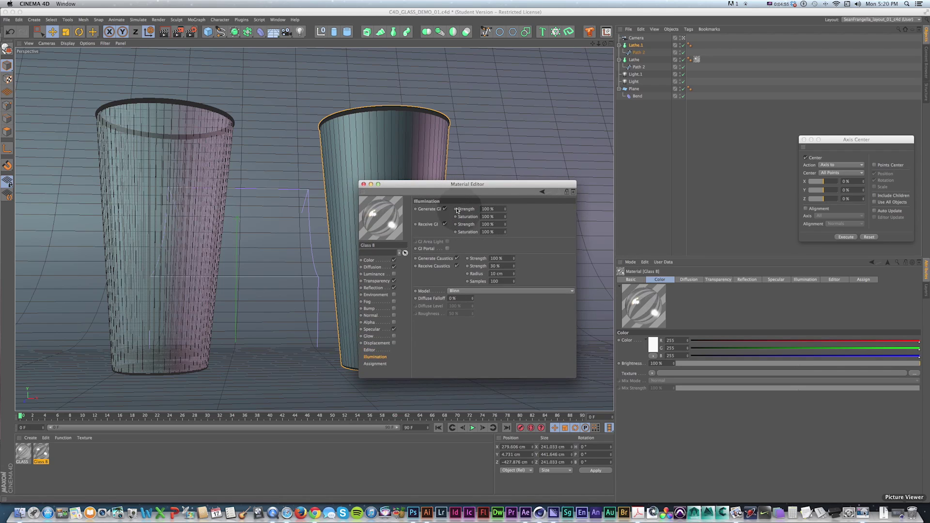
left_click_drag(429, 188, 437, 188)
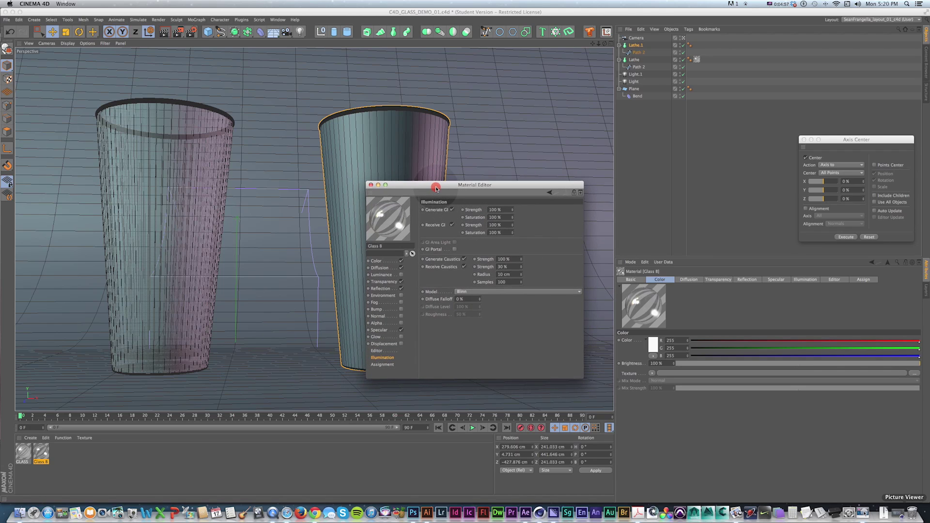
left_click(371, 184)
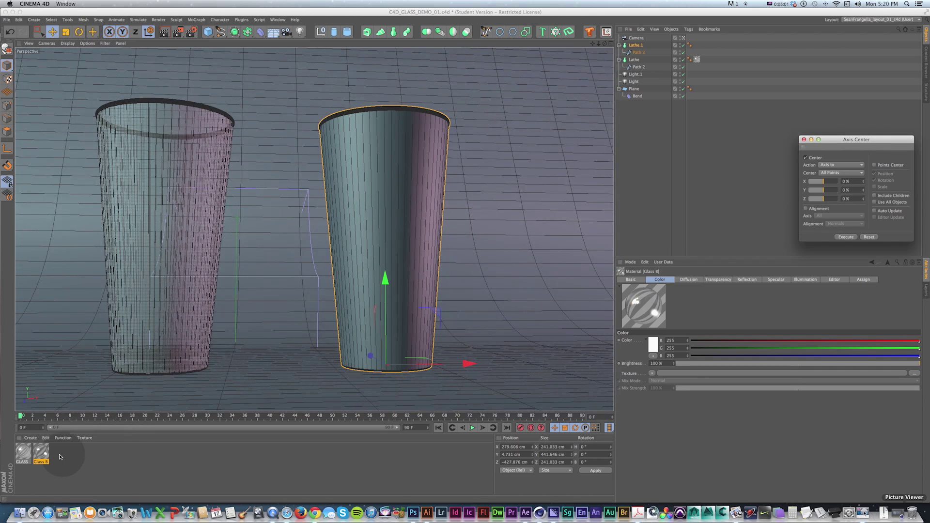
Apply the Glass B material to the duplicated glass, Lathe.1
left_click_drag(41, 456, 373, 264)
key("super+z")
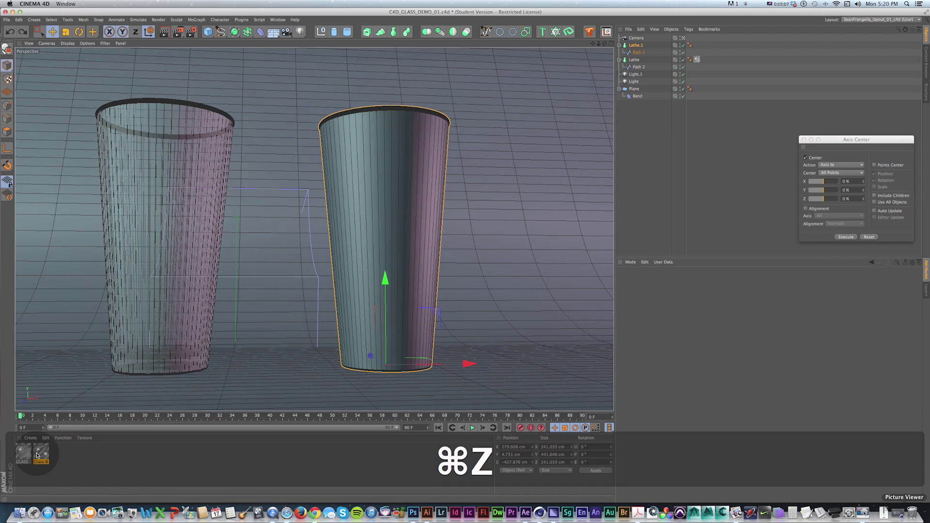
left_click_drag(41, 455, 400, 198)
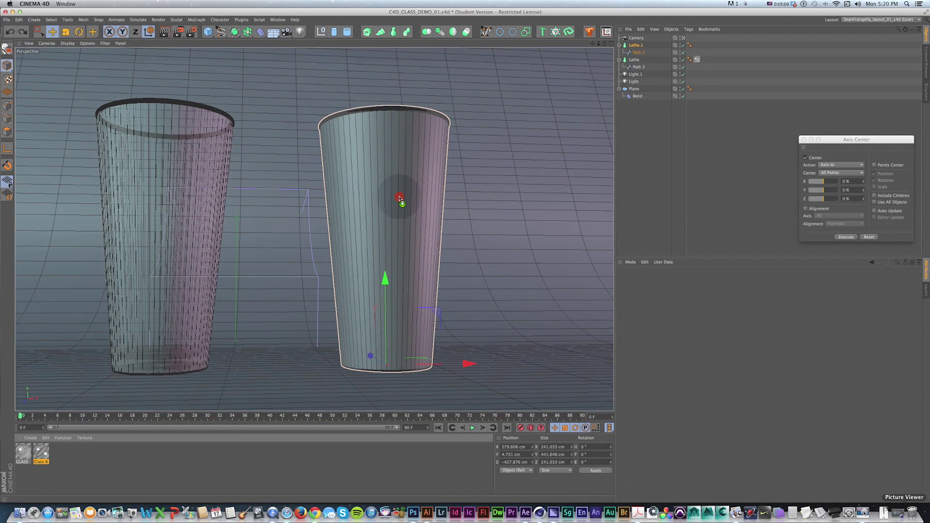
left_click_drag(400, 198, 400, 200)
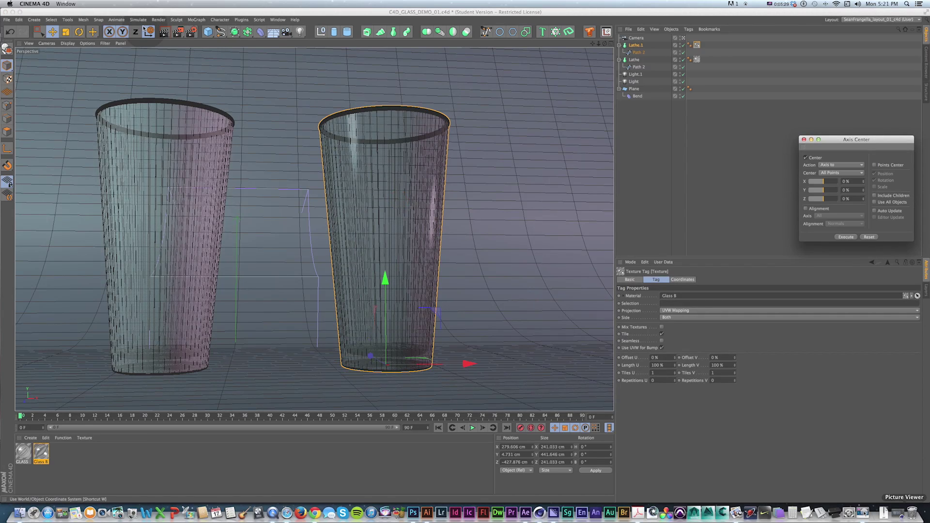
Set the render anti-aliasing to Geometry and turn off Ambient Occlusion
left_click(192, 32)
left_click(417, 173)
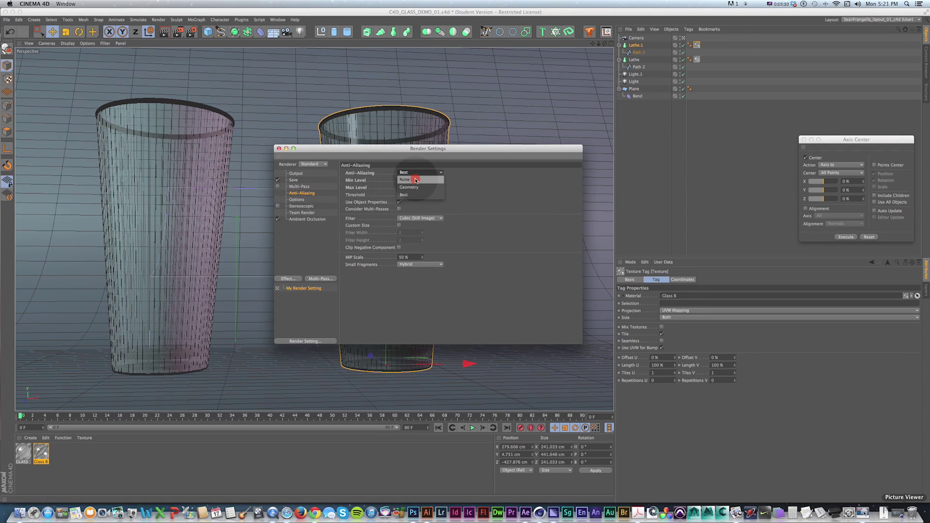
left_click(415, 187)
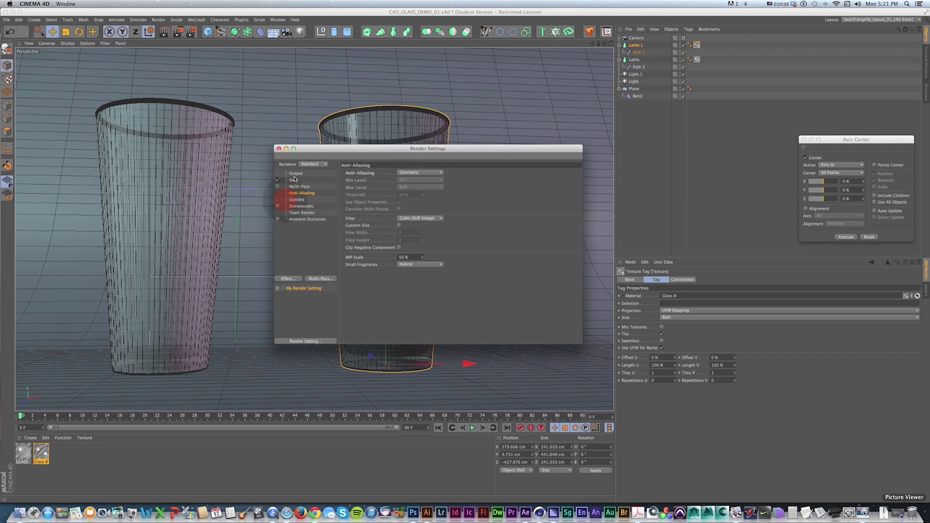
Set the shadow type of both lights to None
left_click(636, 74)
left_click(634, 81, "shift")
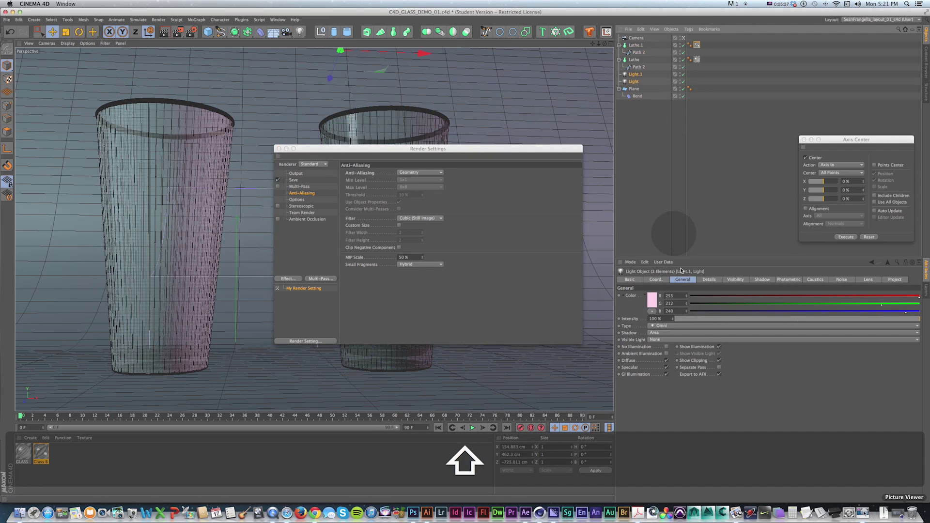
left_click(659, 332)
left_click(660, 313)
Render both glasses to the Picture Viewer to compare their materials
left_click(325, 177)
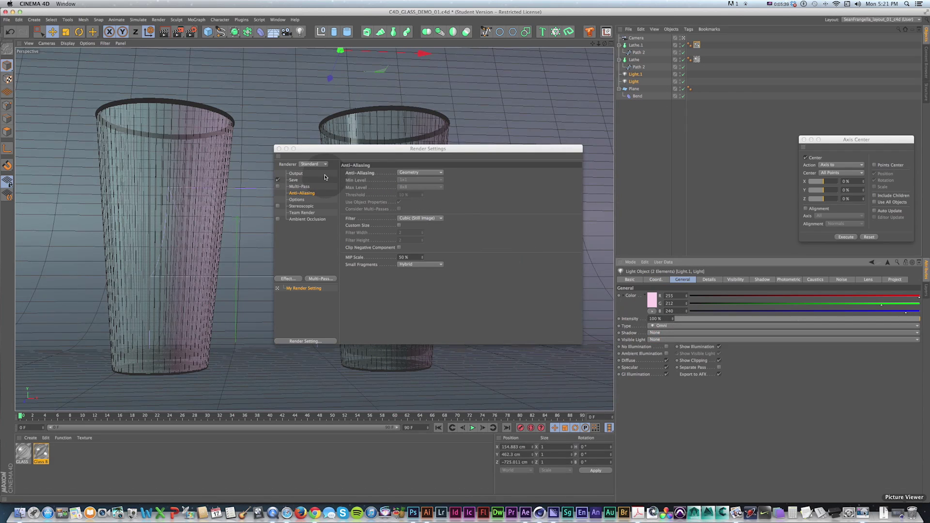
key("shift+r")
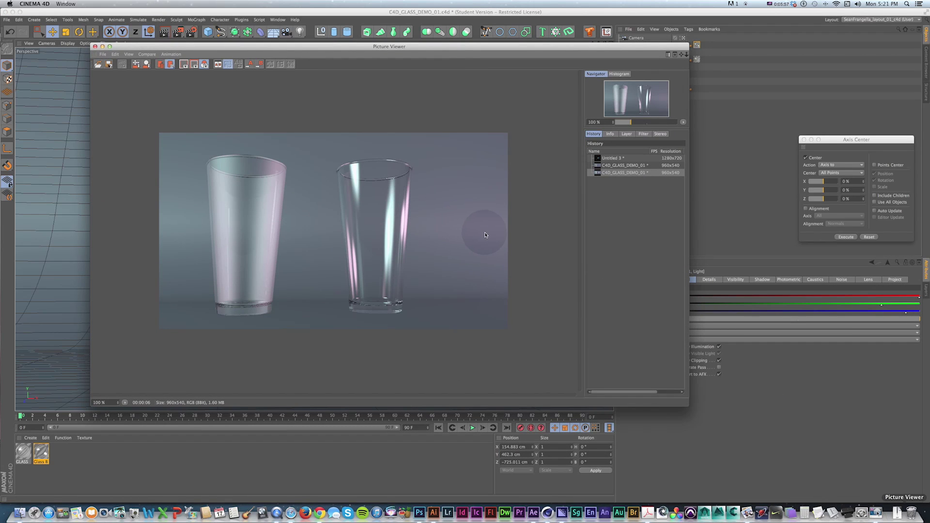
left_click_drag(317, 47, 354, 72)
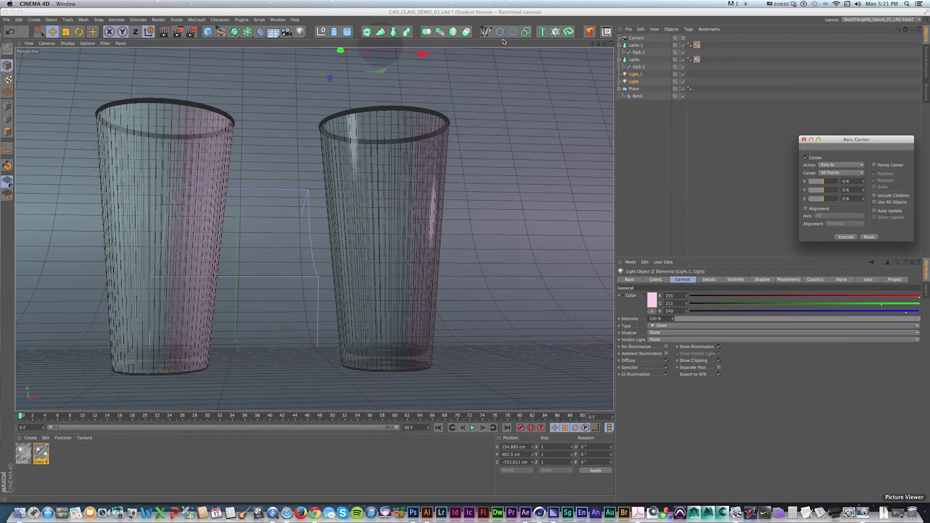
Move the Glass B glass along X to about -119 cm, onto the original glass, and delete the original
double_click(635, 60)
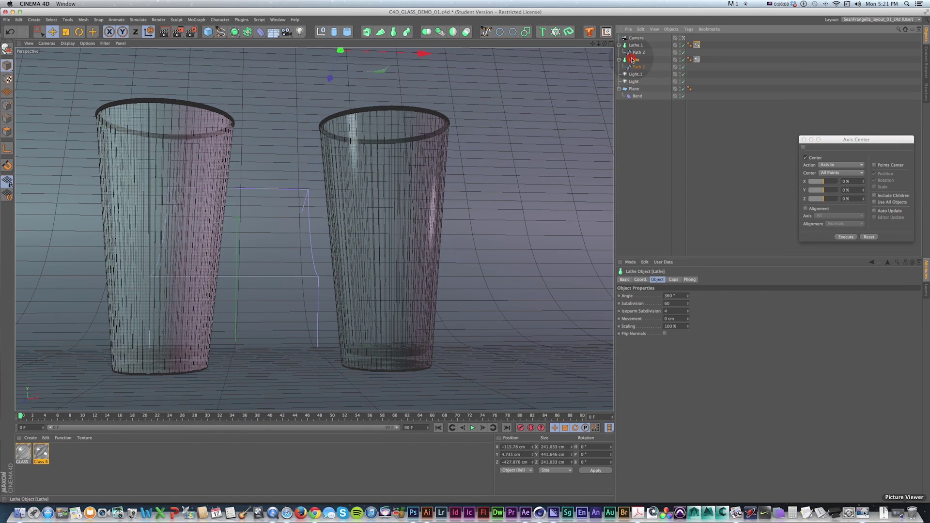
left_click(630, 46)
key("e")
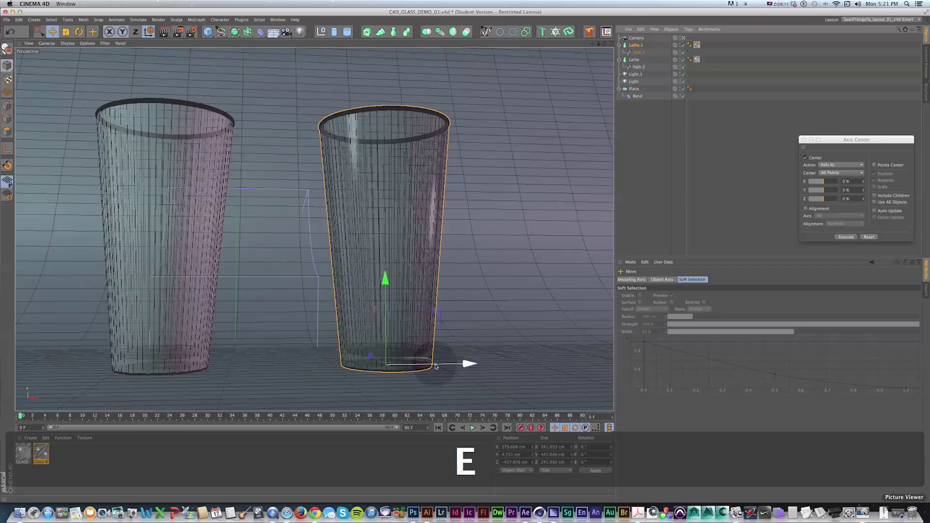
left_click_drag(466, 364, 212, 359)
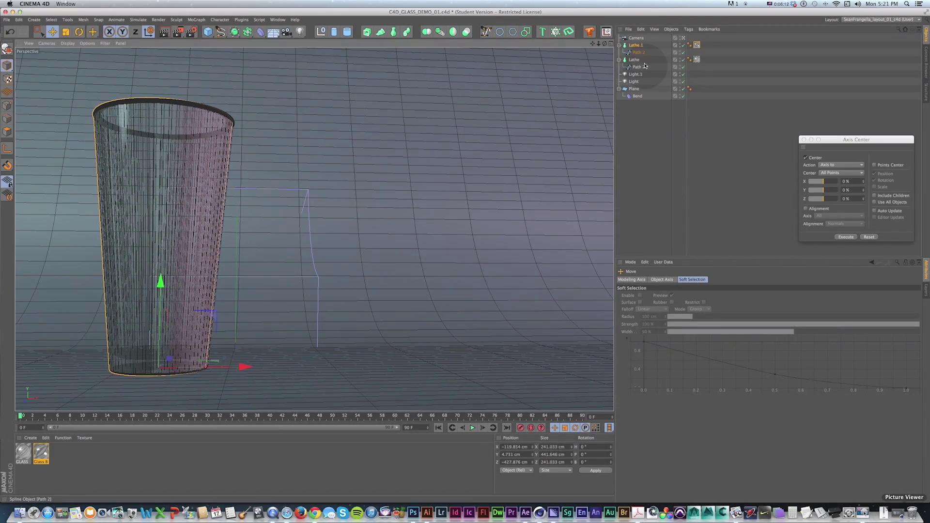
left_click(634, 60)
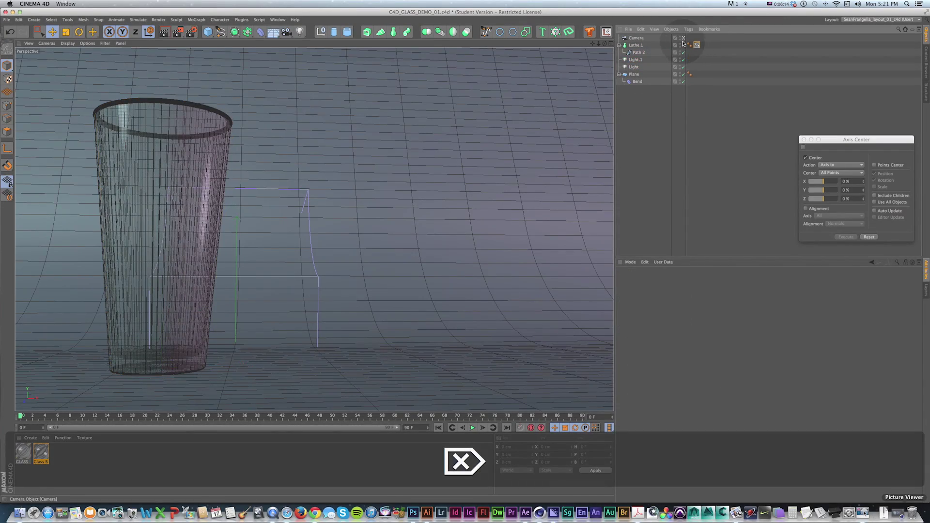
Change the color of the light on the glass's left side to pale yellow, RGB 255, 253, 212
left_click_drag(596, 73, 388, 163, "alt")
key("1")
left_click(153, 165)
left_click(143, 166)
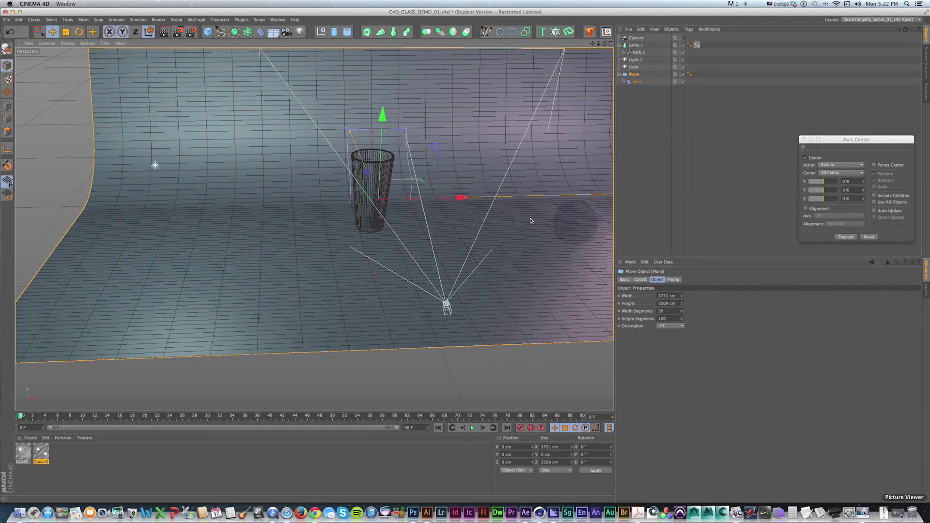
left_click(155, 165)
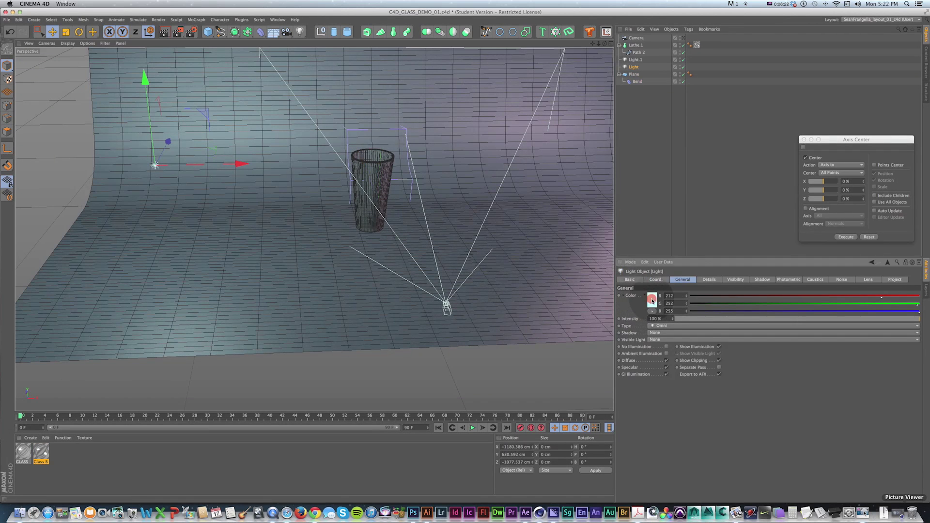
left_click(623, 285)
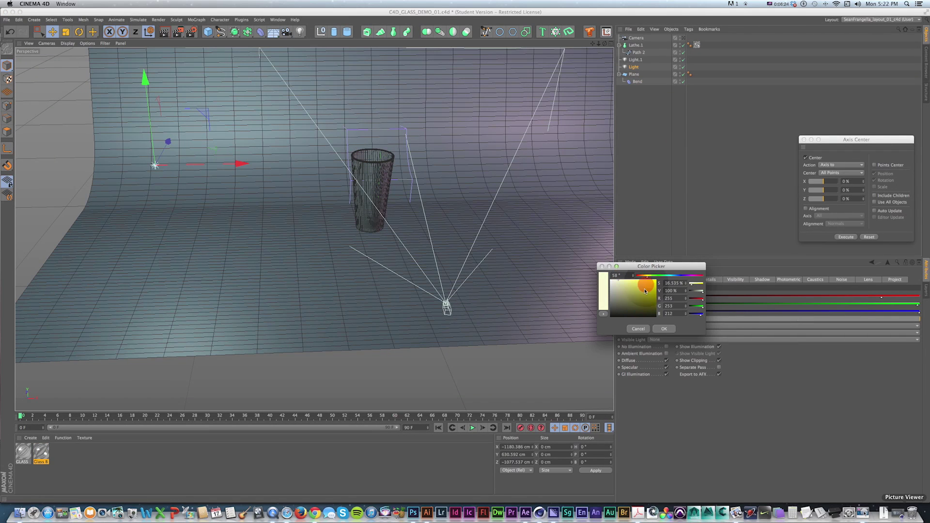
left_click(662, 328)
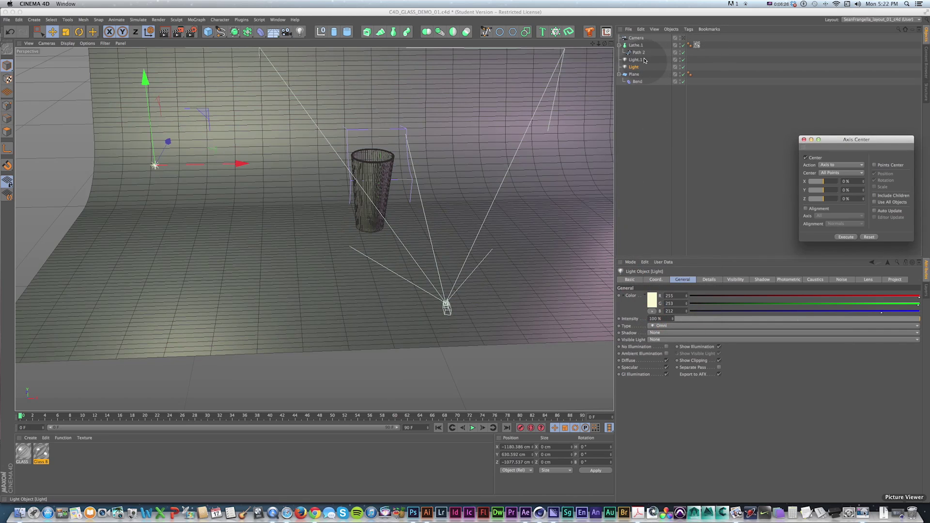
Soften the color of Light.1 to a paler pink, RGB 247, 218, 237
left_click(637, 61)
left_click(652, 300)
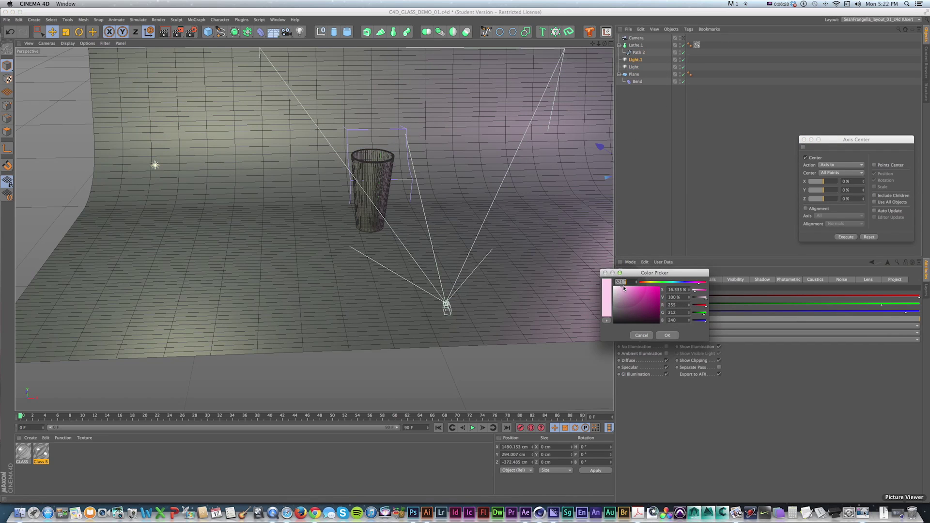
left_click(684, 39)
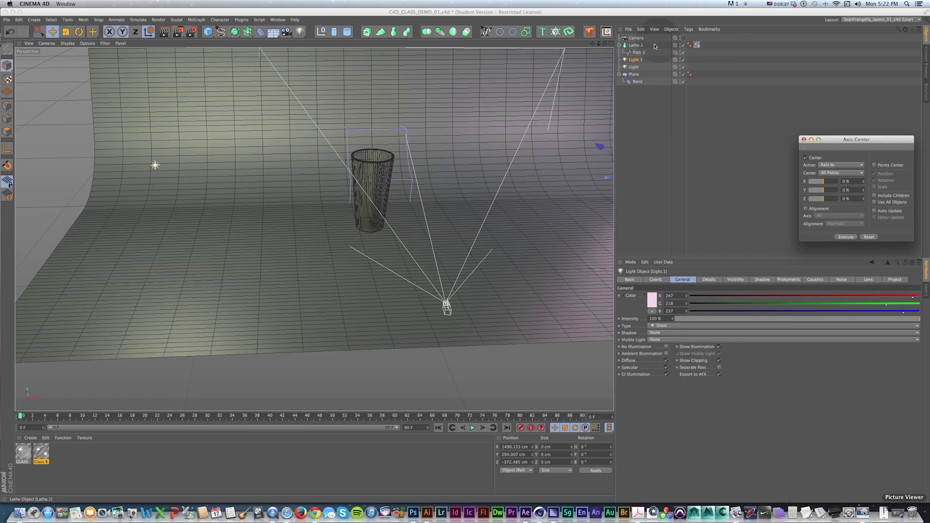
left_click(638, 61)
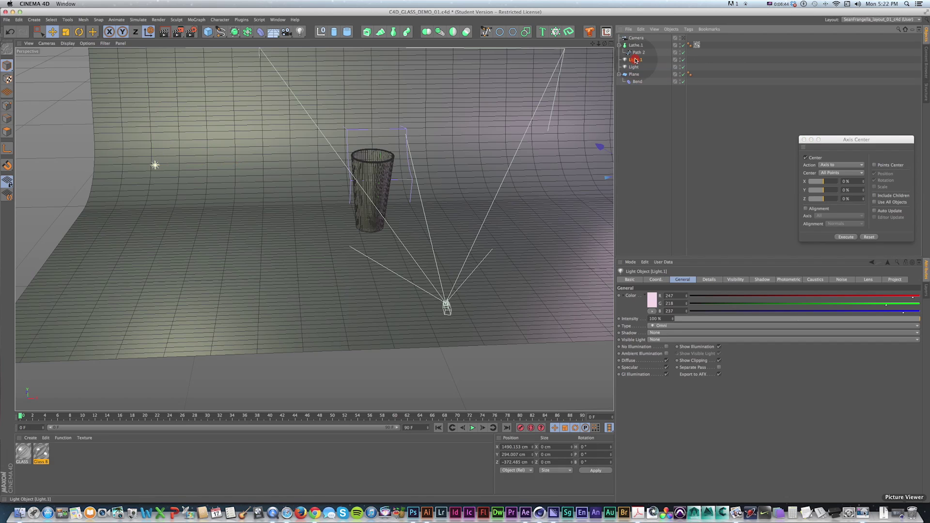
Rename the two omni lights in the object list as "fill" and "key"
key("super+c")
key("super+v")
key("super+z")
double_click(636, 60)
type("fill")
key("Return")
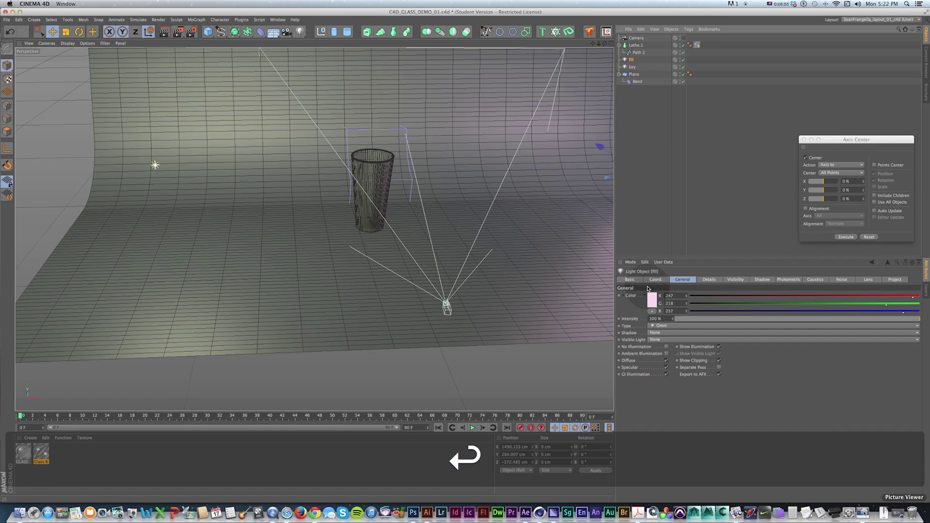
Set the fill light's intensity to 75% and move it closer to the glass, to about 624 cm in X
left_click_drag(664, 319, 612, 320)
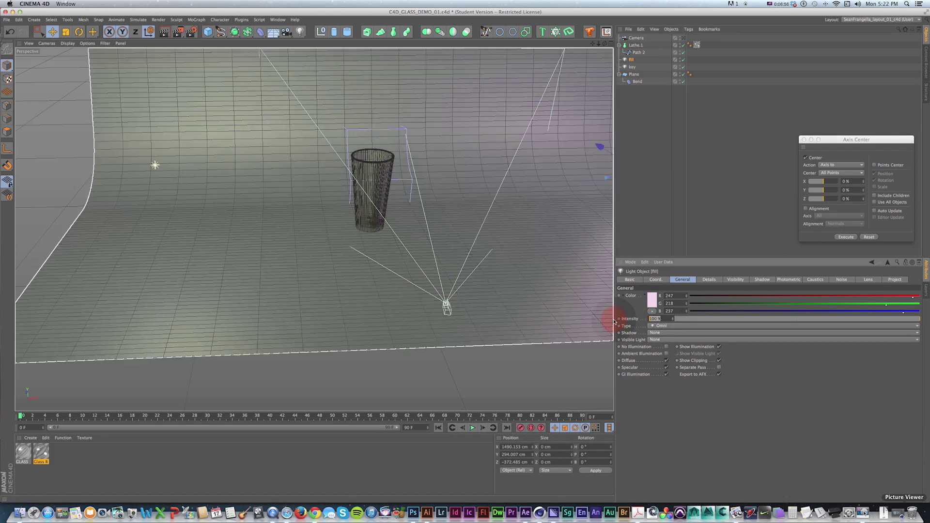
type("75")
key("Return")
left_click_drag(591, 247, 479, 247)
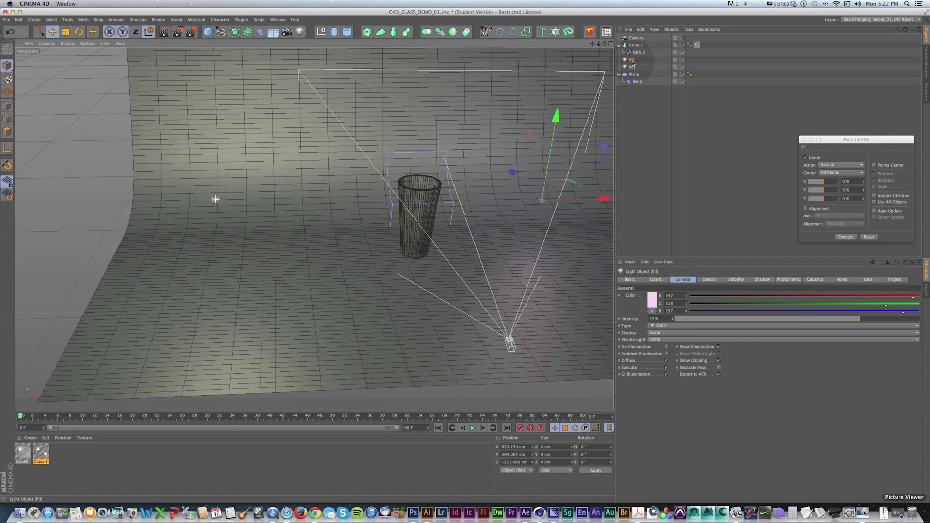
Duplicate the fill light and place the copy beside the glass at about X -246, Y 211, Z -147 cm
left_click(632, 59)
left_click_drag(631, 59, 633, 57, "super")
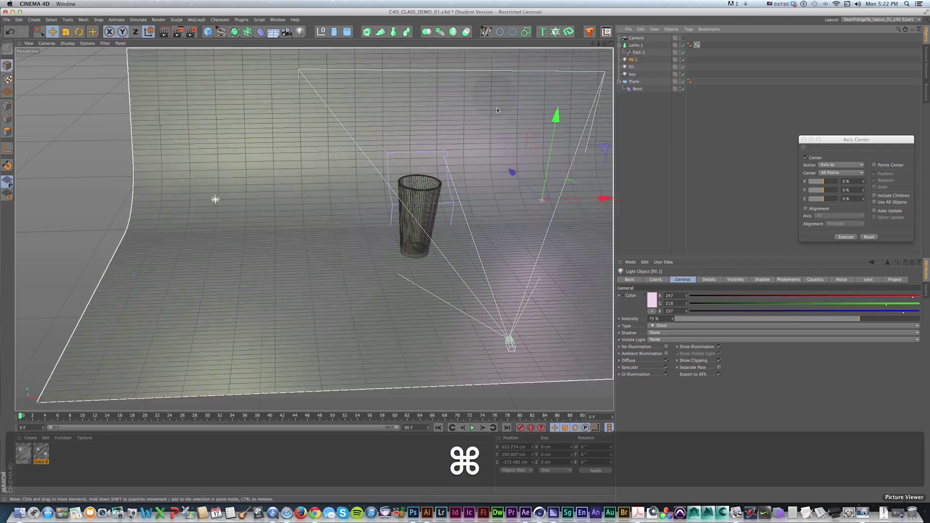
left_click_drag(546, 198, 409, 162, "alt")
key("1")
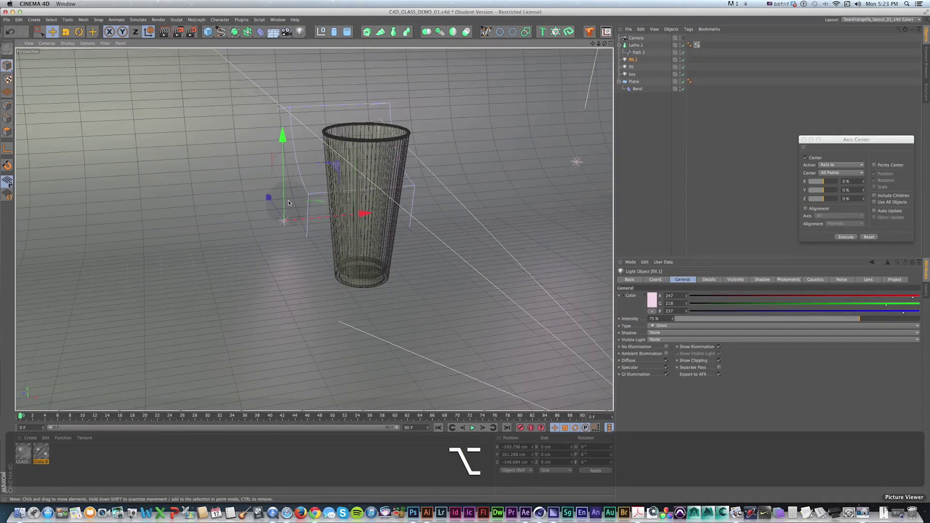
left_click_drag(284, 191, 308, 191)
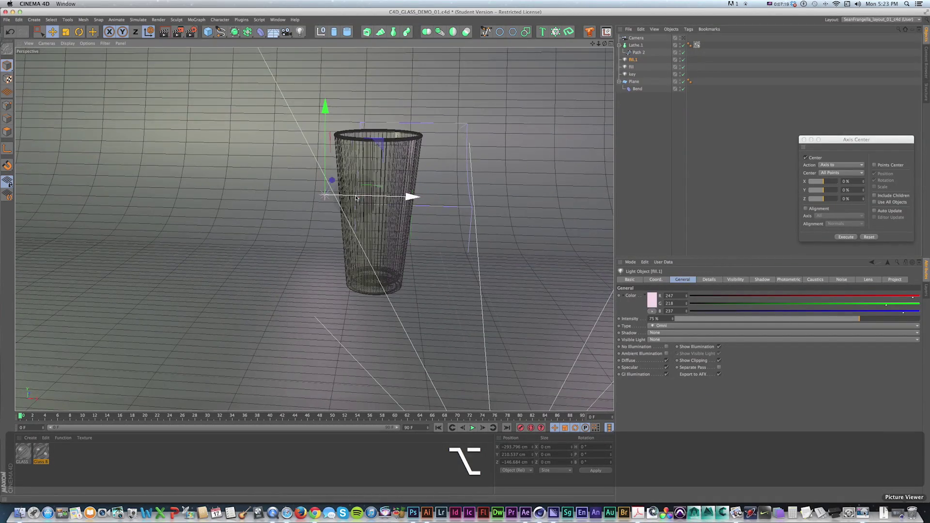
left_click_drag(369, 194, 398, 200, "alt")
Tint the copied light warm off-white (RGB 247, 238, 218) and rename it "rim"
left_click(653, 296)
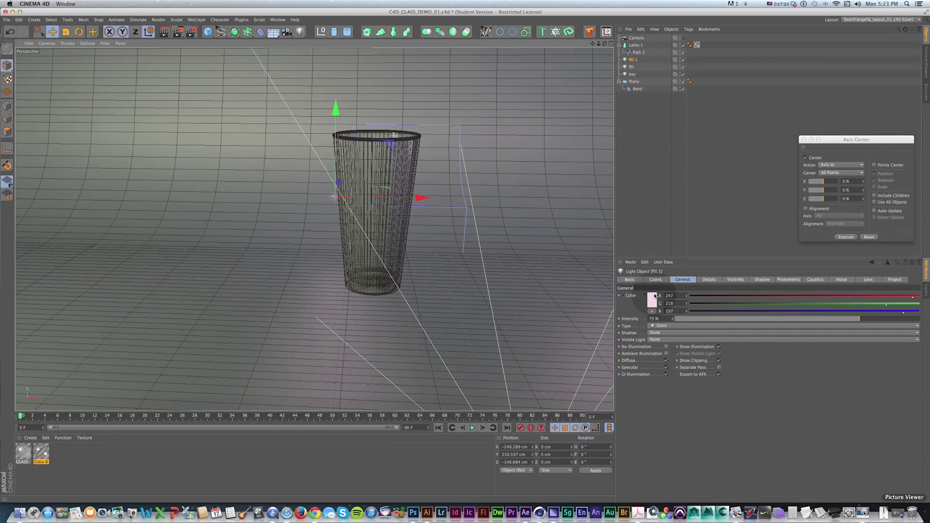
double_click(633, 60)
type("rim")
key("Return")
Duplicate the rim light across the glass to about X 360 cm and tint the copy pale pink (RGB 246, 218, 247)
left_click_drag(632, 60, 631, 62, "super")
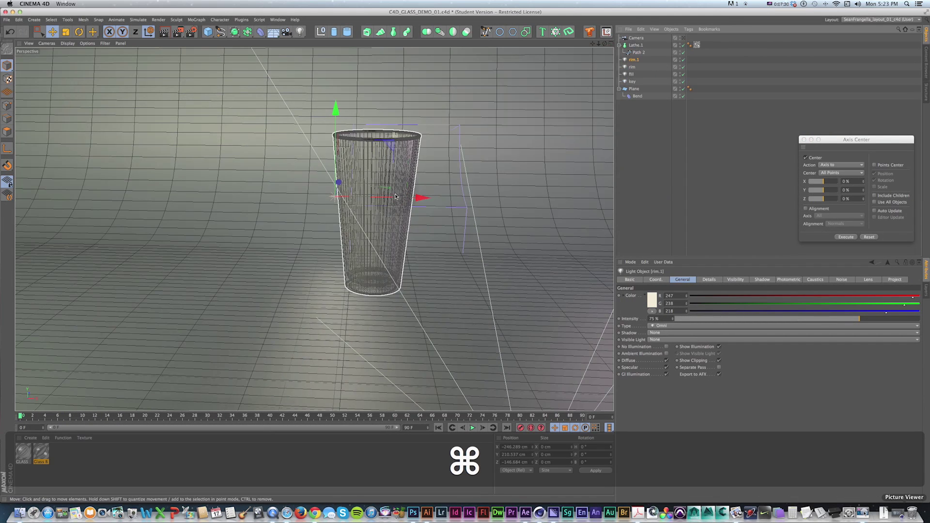
left_click_drag(422, 198, 606, 200)
left_click(652, 299)
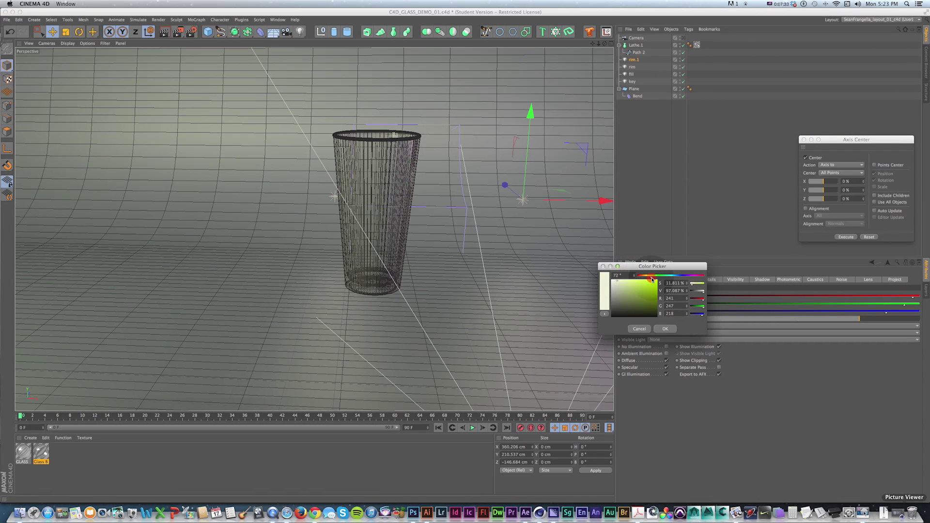
left_click_drag(654, 280, 696, 280)
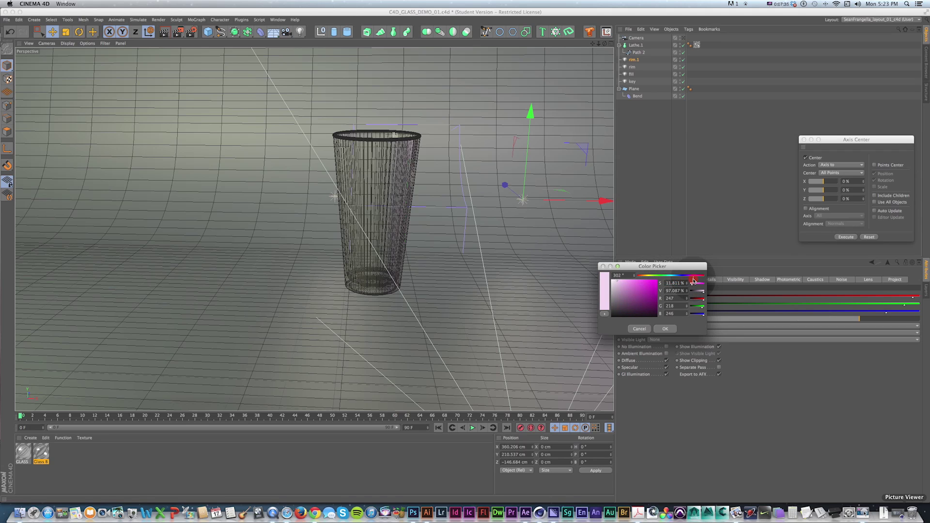
left_click(664, 329)
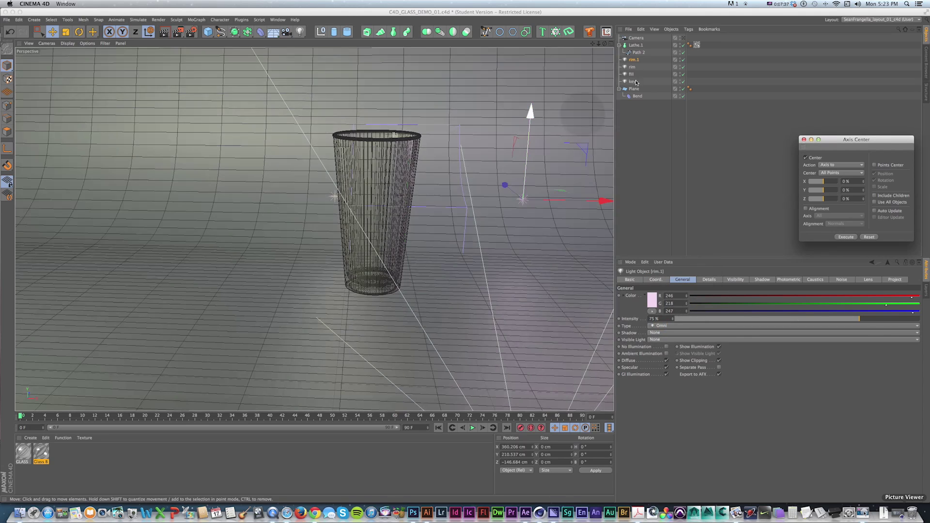
Look through the scene camera and lower the second rim light to about 183 cm in Y
left_click(684, 39)
left_click_drag(392, 201, 392, 205)
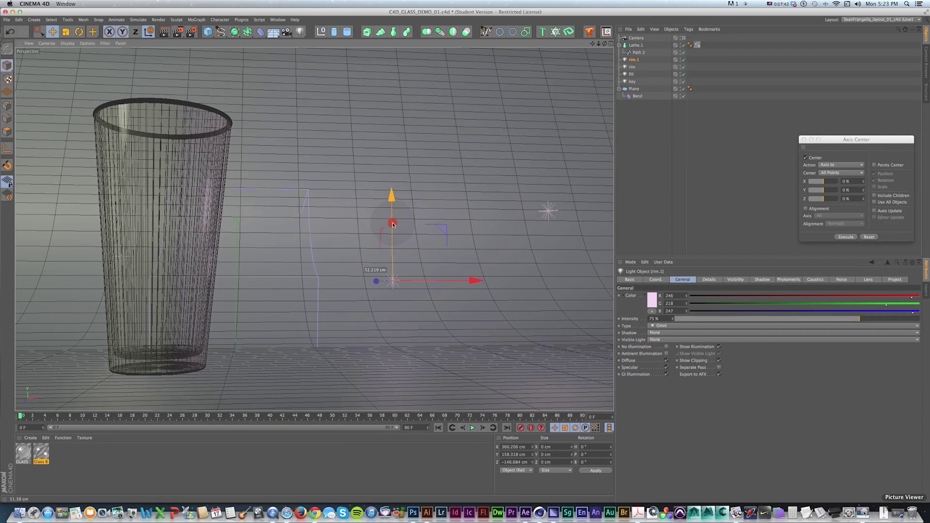
left_click_drag(393, 251, 393, 215)
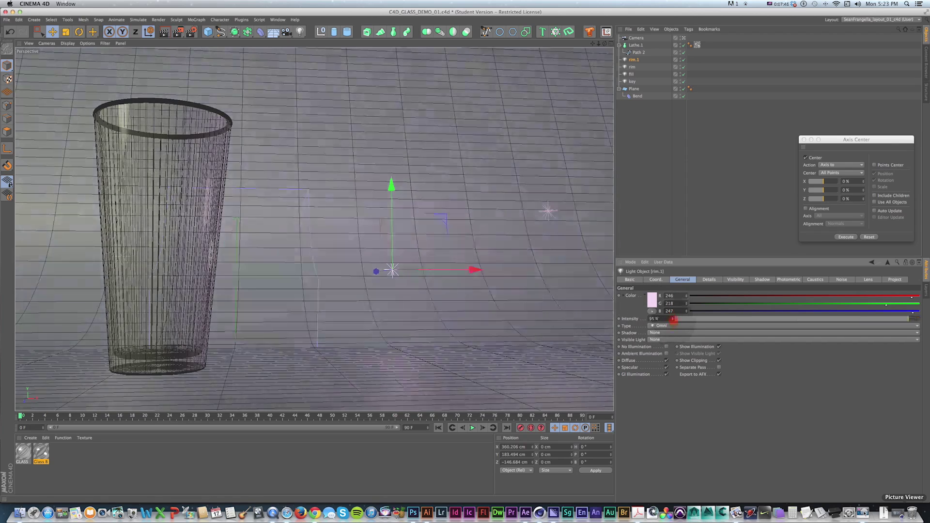
Undo the recent intensity changes on the two rim lights
key("super+z")
key("super+z")
key("super+z")
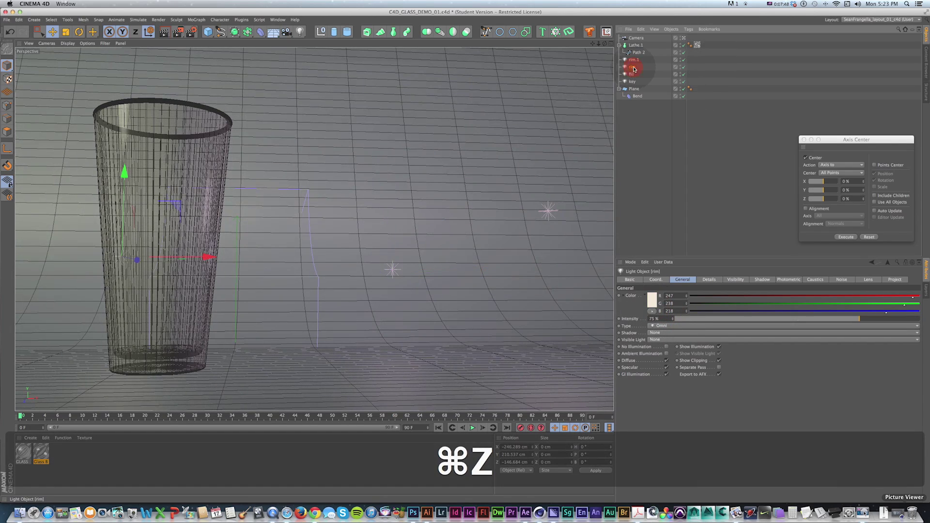
key("super+z")
key("super+z")
key("super+z")
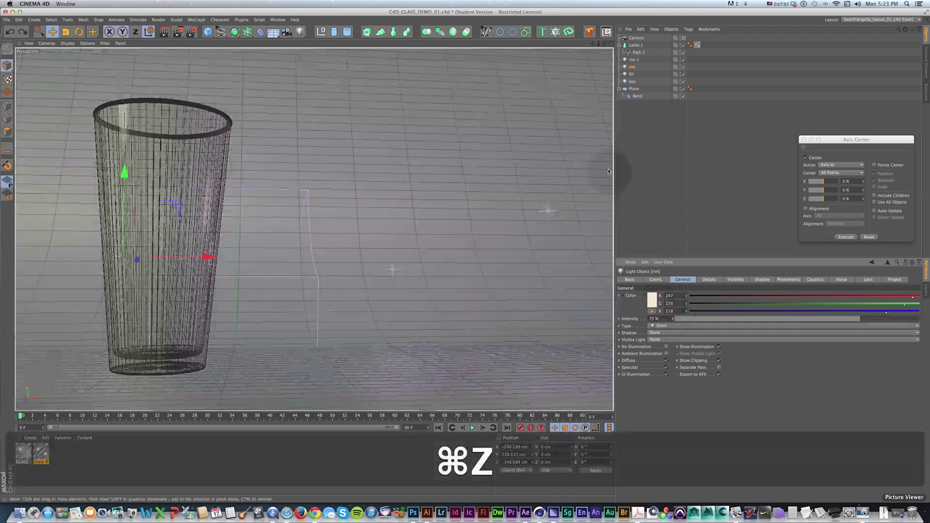
Set the key light's intensity to 75%, test-rendering the scene before and after the change
key("shift+r")
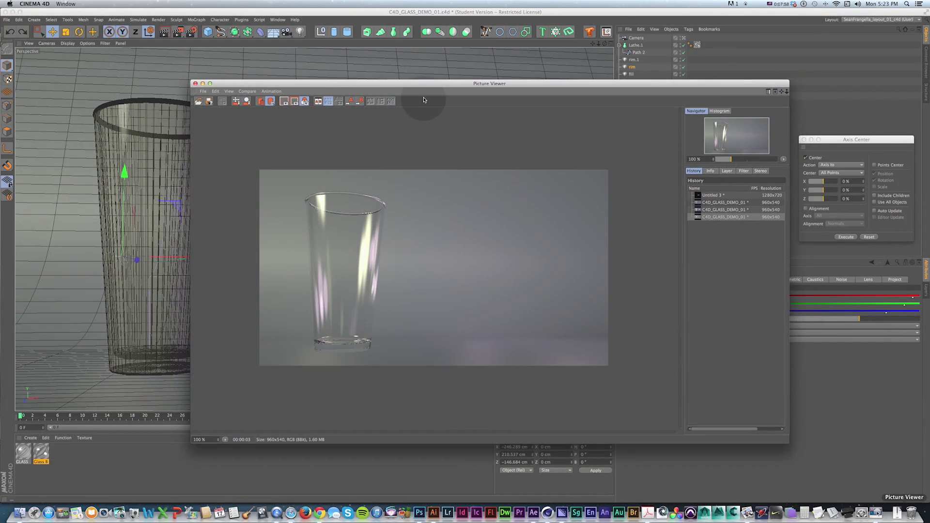
left_click_drag(433, 88, 235, 70)
left_click(632, 81)
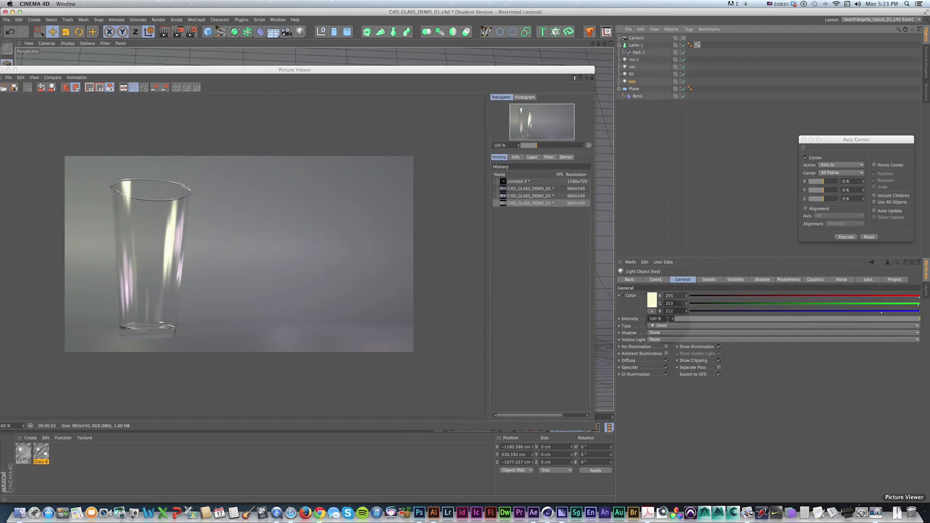
left_click_drag(667, 319, 604, 314)
type("75")
key("Return")
key("shift+r")
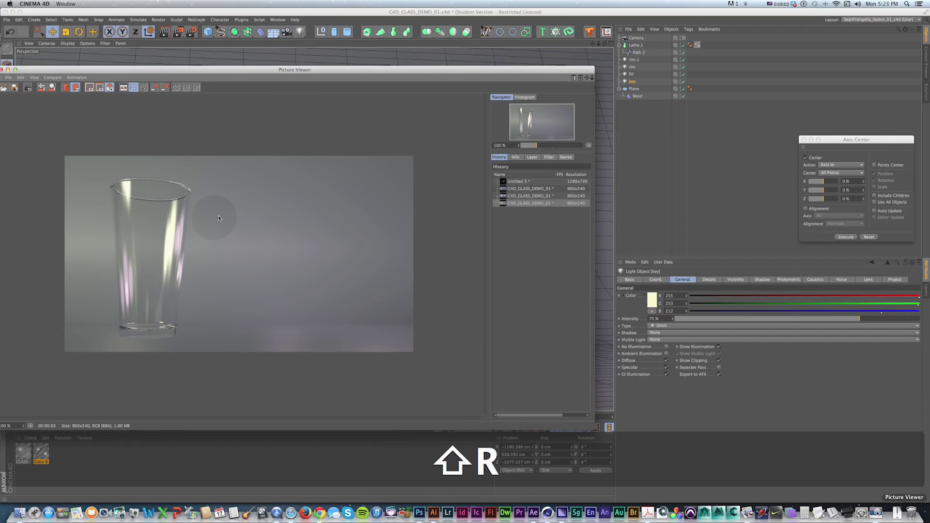
left_click_drag(200, 69, 252, 101)
Change the second rim light's color to pale blue with a hue of 205° and render the scene again
left_click(634, 60)
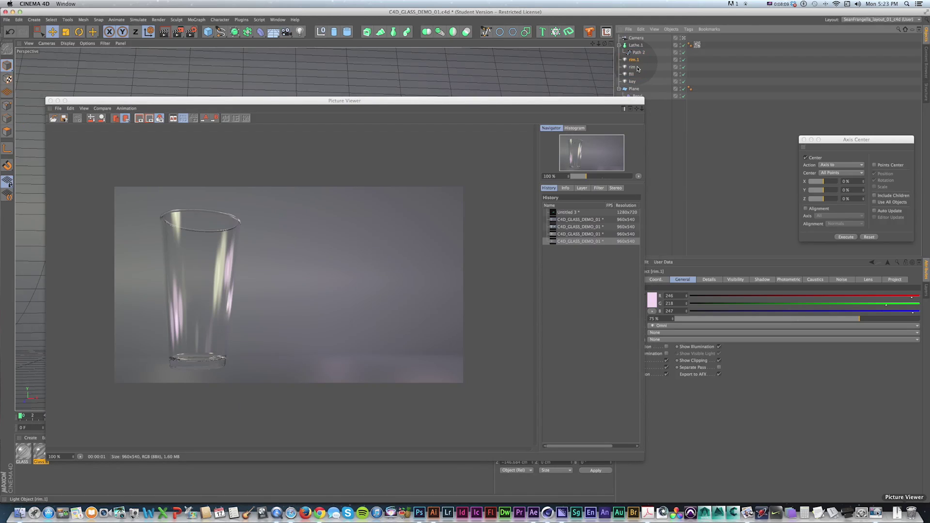
left_click(652, 300)
left_click(671, 282)
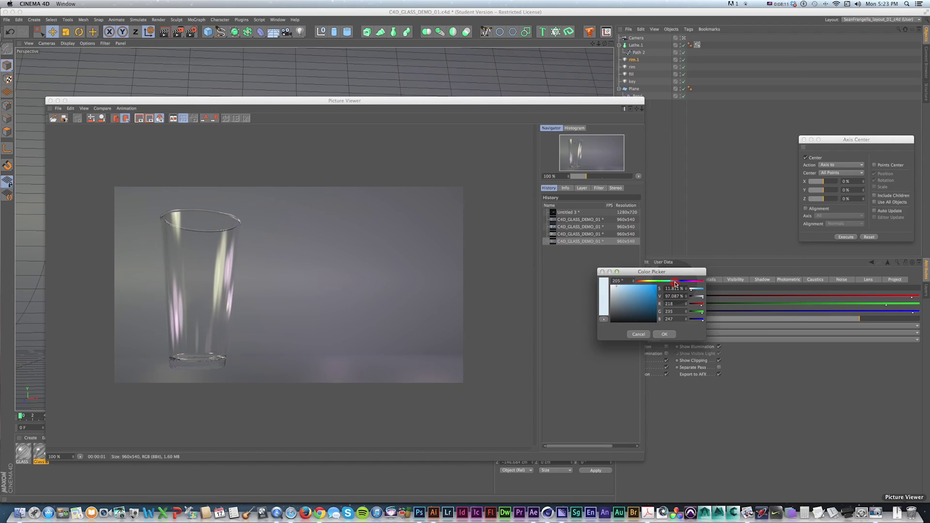
left_click(665, 335)
left_click_drag(234, 100, 254, 72)
key("shift+r")
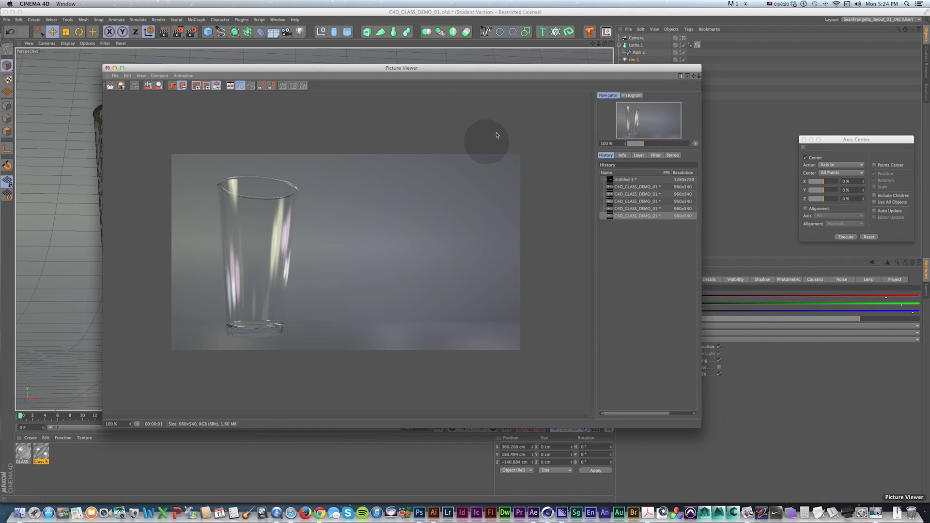
mouse_move(570, 69)
left_mouse_down()
mouse_move(530, 56)
mouse_move(582, 82)
left_mouse_up()
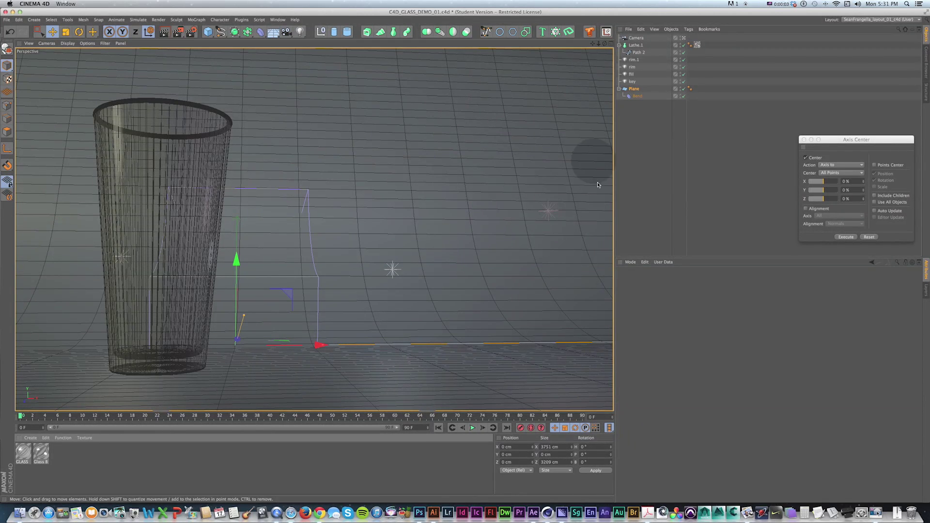
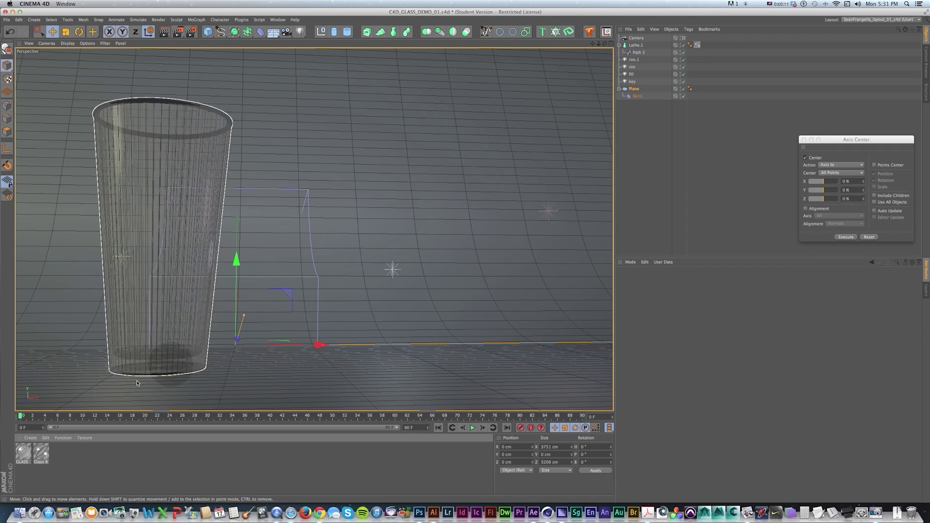
Create a new material named "Floor" and set its color to a light gray, about RGB 230, 230, 230
double_click(62, 458)
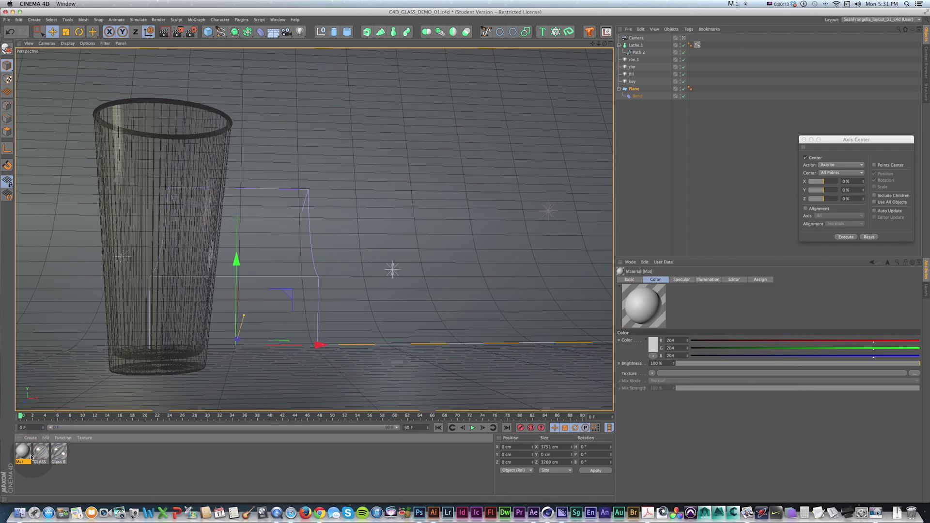
double_click(26, 455)
type("Floor")
left_click(135, 133)
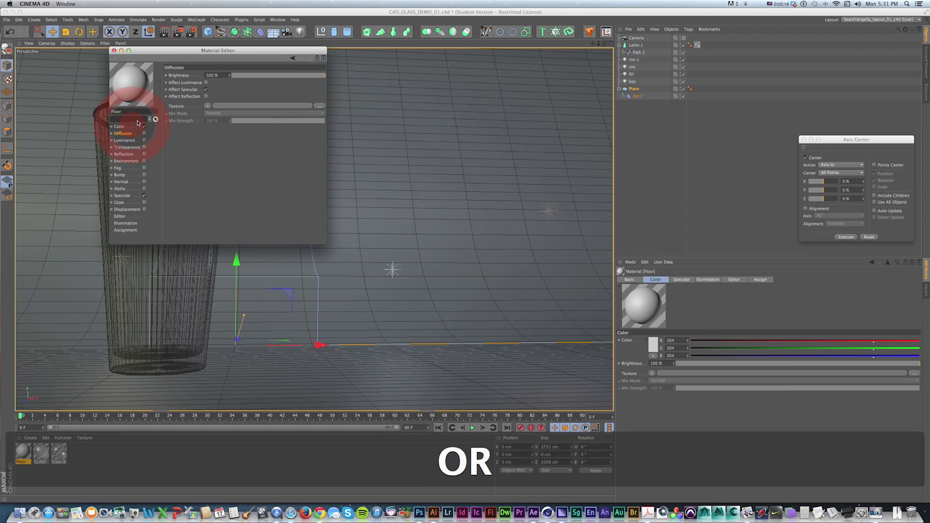
left_click(137, 125)
left_click(201, 79)
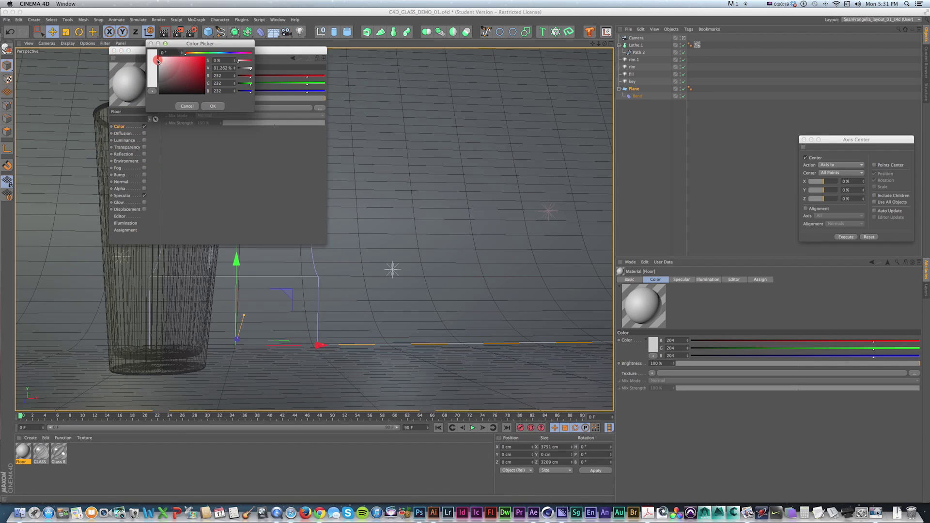
left_click(213, 106)
Enable reflection on the Floor material with 50% brightness and 10% blurriness
left_click(144, 154)
type("50")
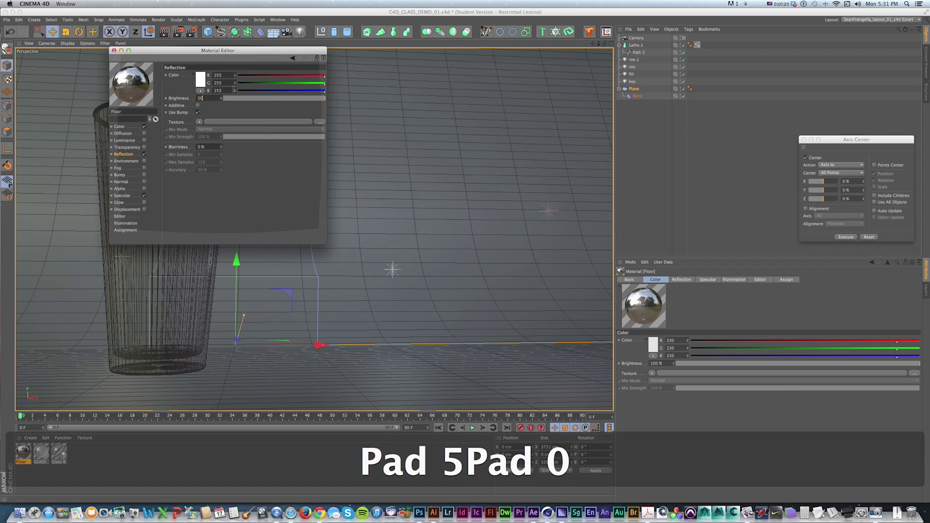
double_click(206, 146)
type("5")
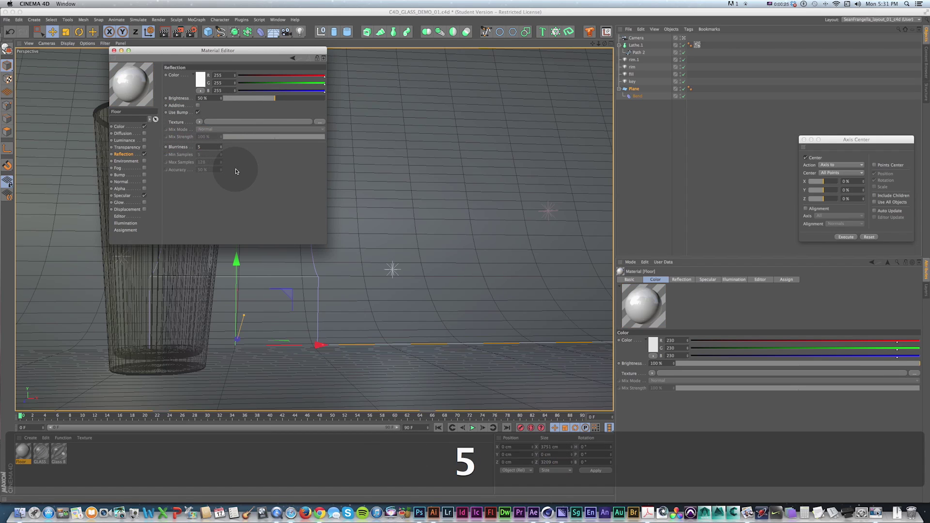
double_click(208, 146)
type("10")
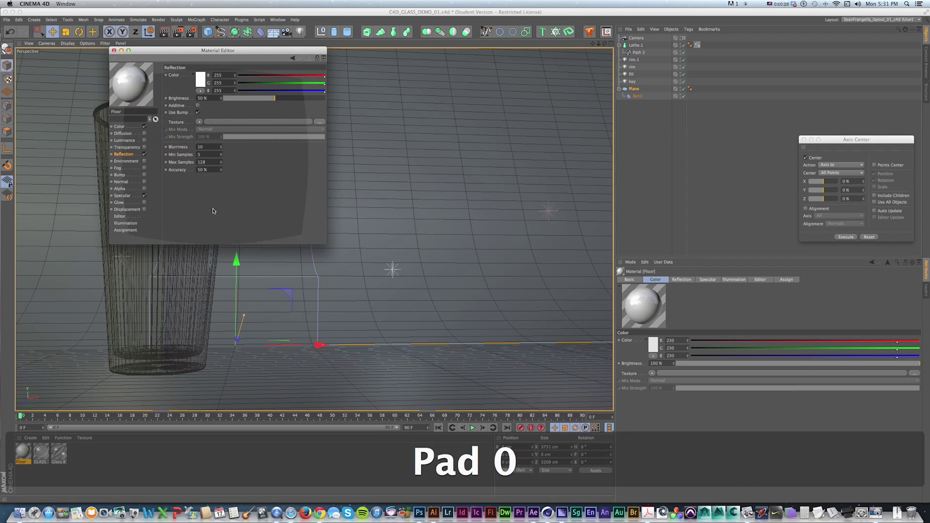
left_click(256, 218)
left_click(113, 50)
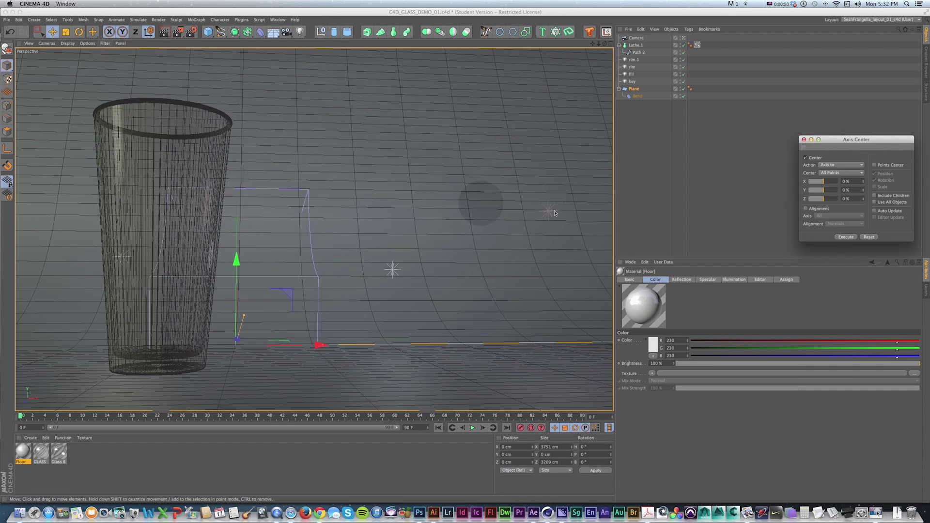
Apply the Floor material to the backdrop plane and render the scene to check it
left_click_drag(23, 455, 502, 314)
key("shift+r")
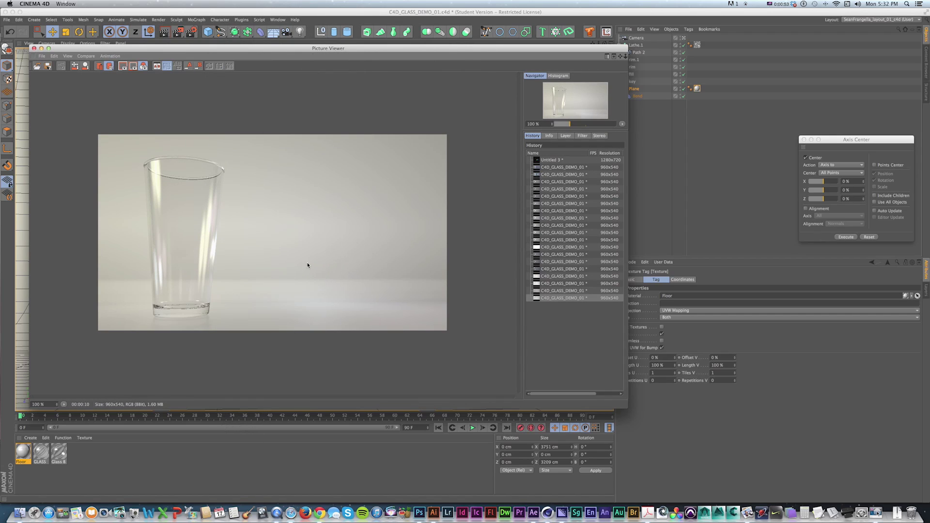
double_click(272, 49)
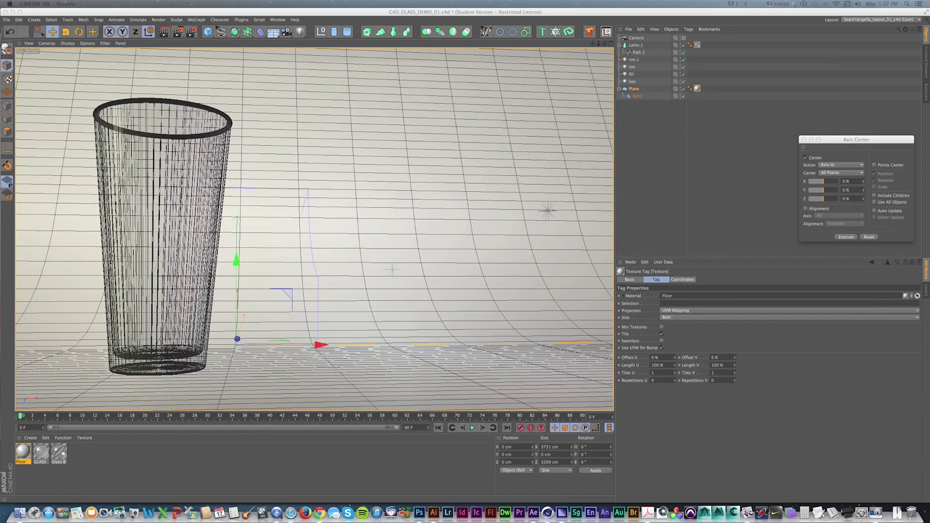
Set the backdrop plane's height segments to 300
left_click(634, 89)
double_click(663, 319)
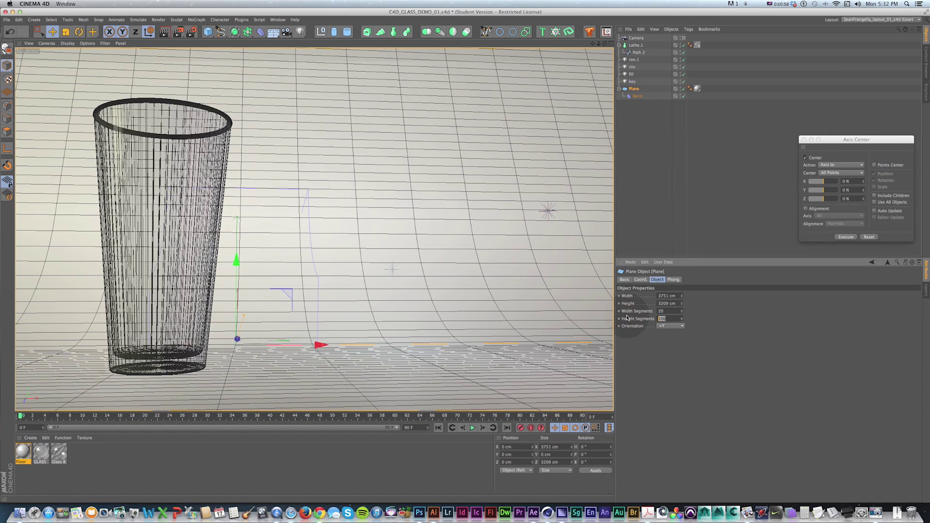
type("300")
key("Return")
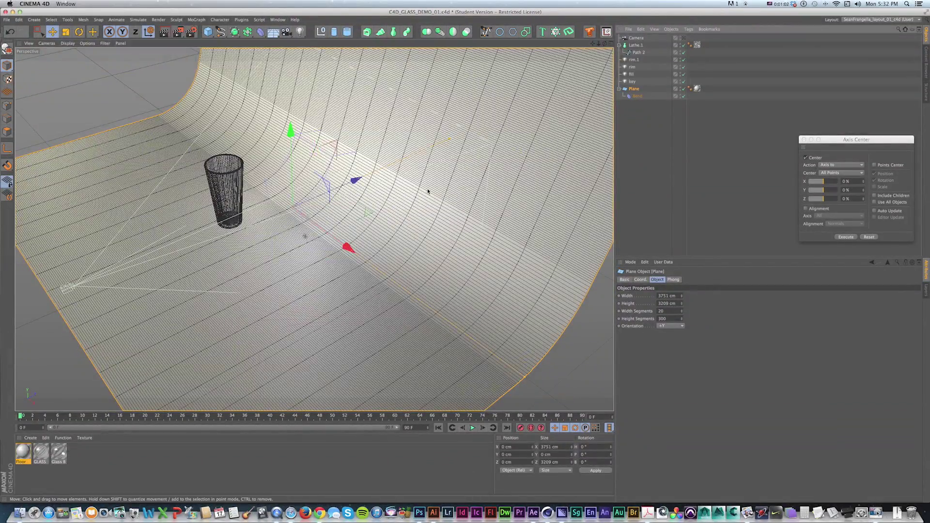
left_click_drag(428, 191, 436, 167, "alt")
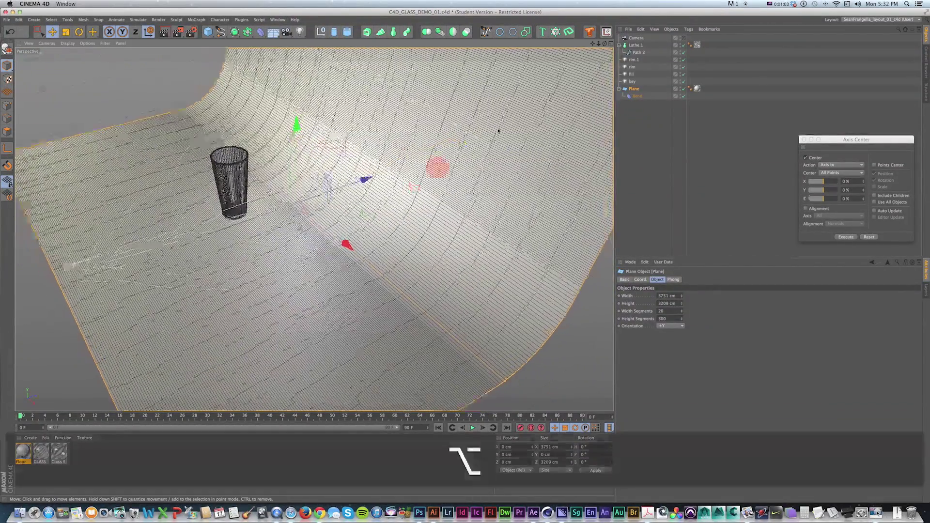
Scale the backdrop's Bend deformer uniformly to about 802 cm and return to the scene camera's view
key("t")
left_click_drag(498, 133, 578, 93)
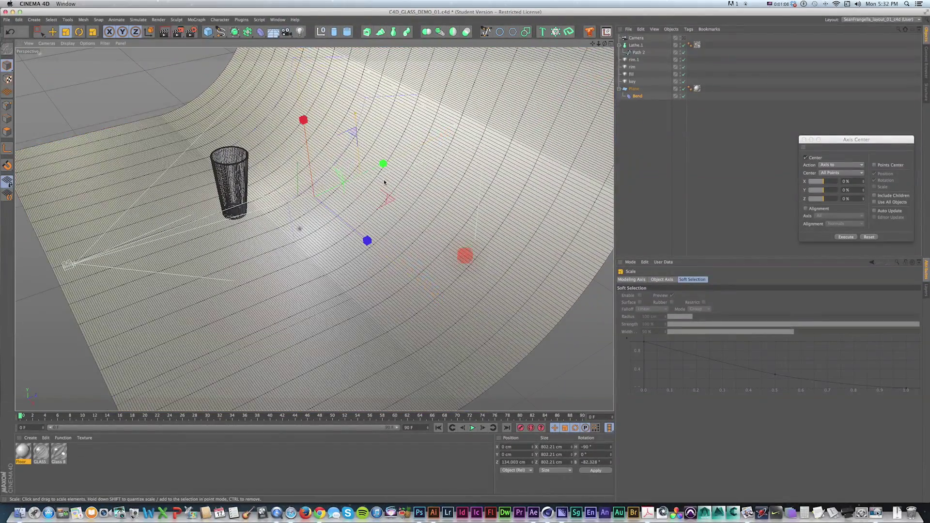
left_click(684, 38)
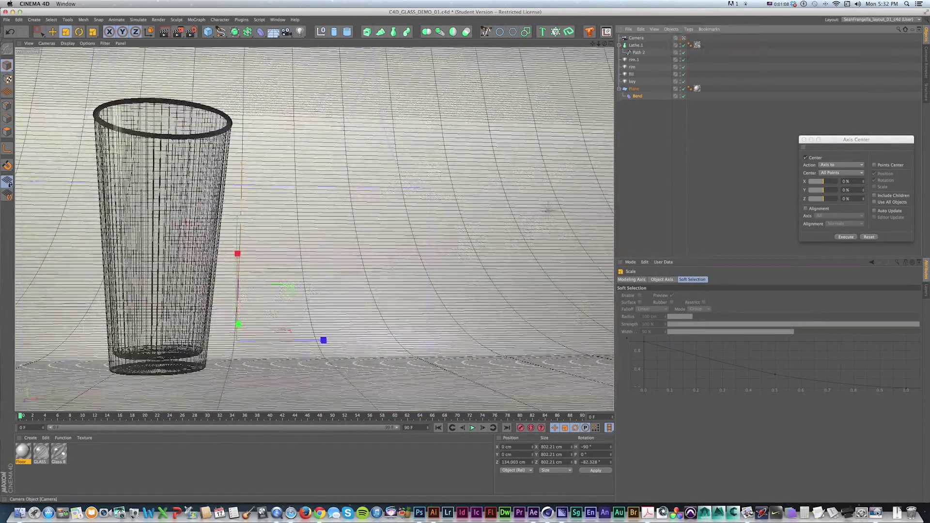
Render the scene with the enlarged bend and compare it with the previous render in the history
key("shift+r")
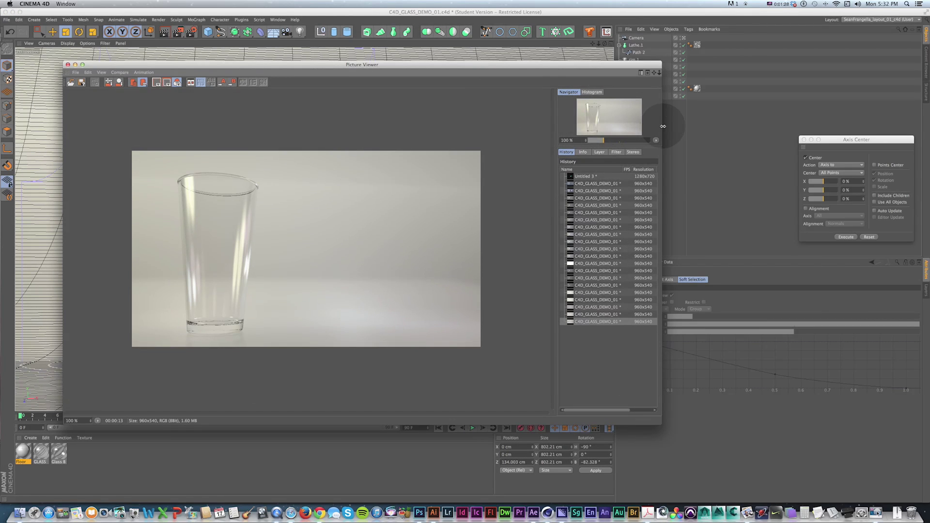
key("Up")
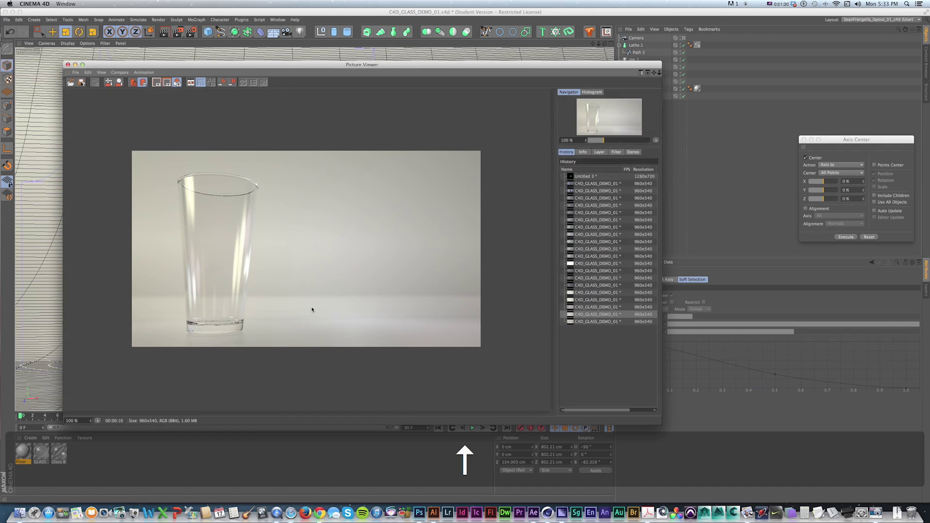
key("Down")
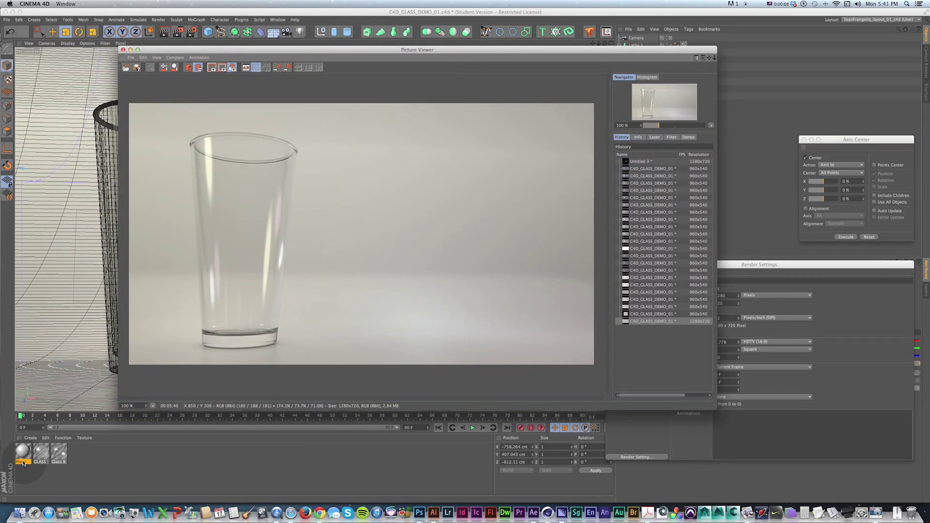
Set the Floor material's reflection brightness to 100% and load a Fresnel texture into its reflection
double_click(23, 463)
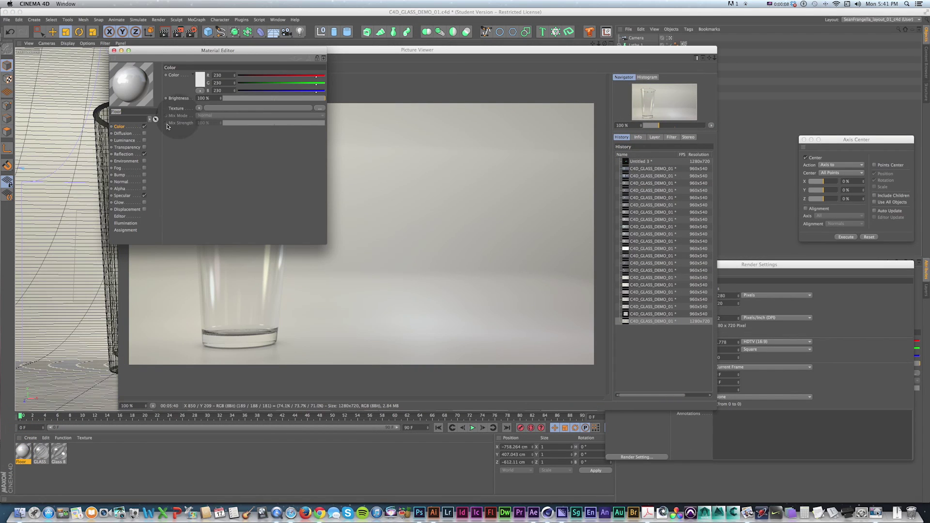
left_click(124, 155)
double_click(200, 98)
type("100")
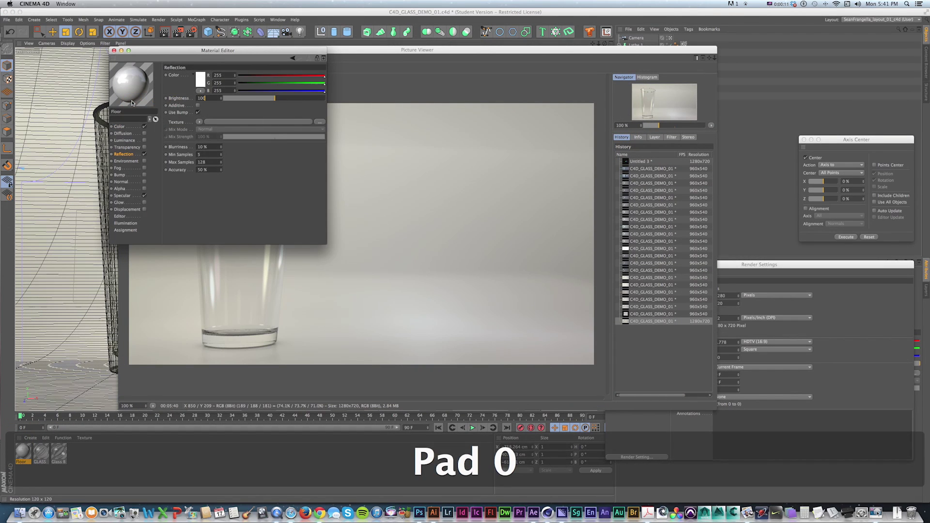
key("Return")
left_click(199, 122)
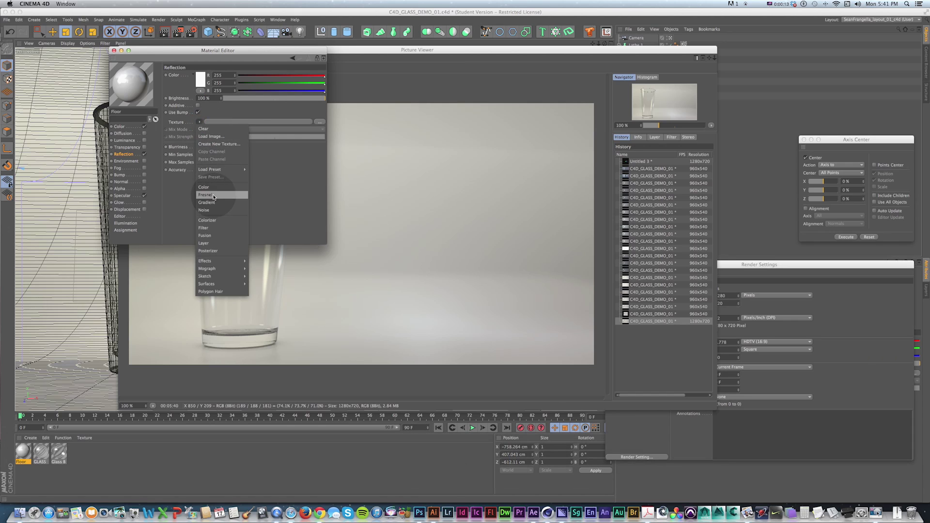
left_click(215, 196)
left_click(114, 50)
left_click(353, 119)
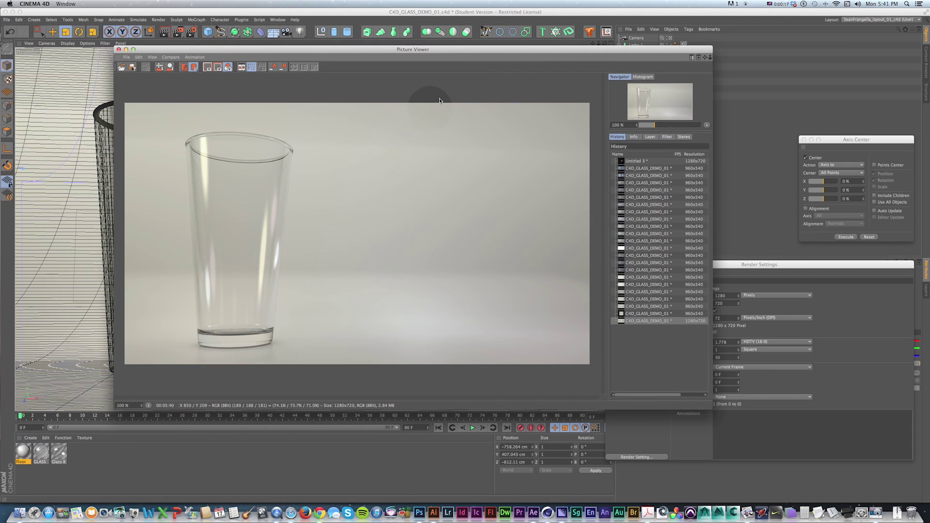
Review the high-resolution glass render, compare it with the glass composite in Photoshop, and return to Cinema 4D
left_click_drag(439, 49, 421, 57)
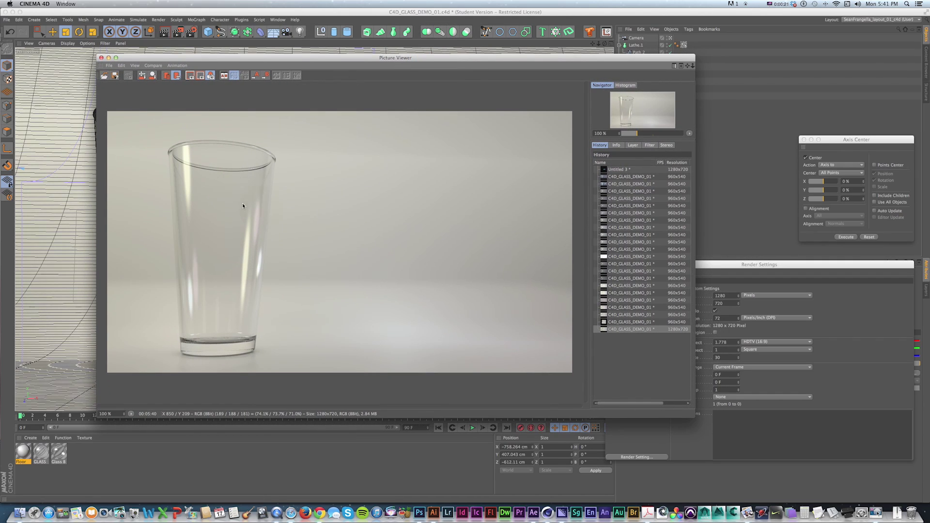
left_click_drag(285, 59, 333, 58)
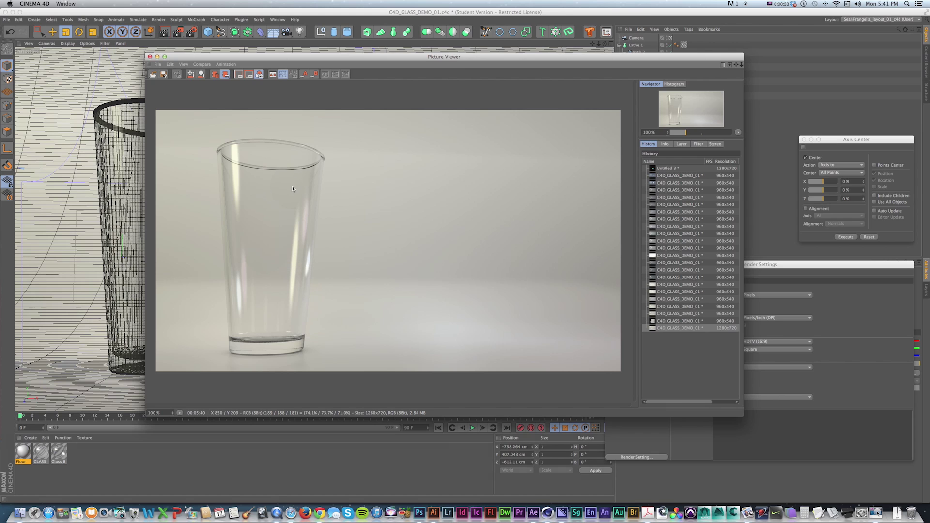
key("super+Tab")
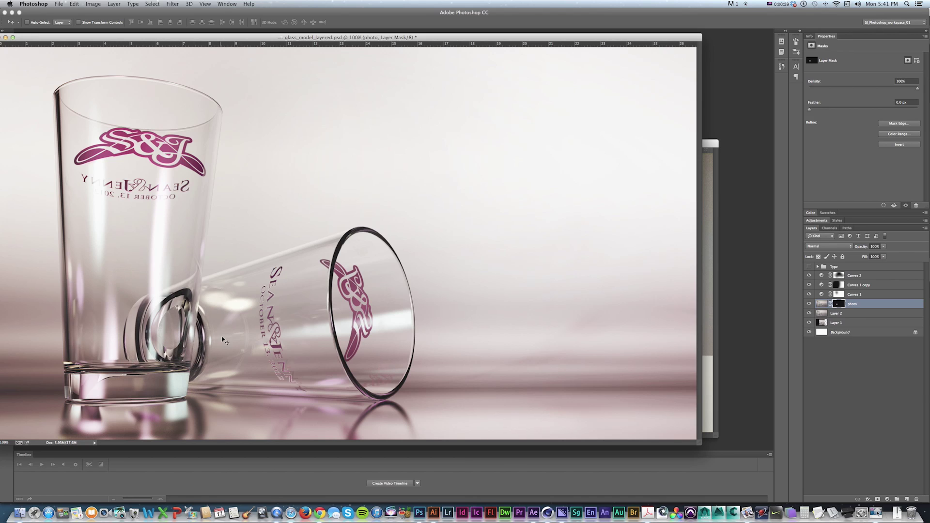
key("super+Tab")
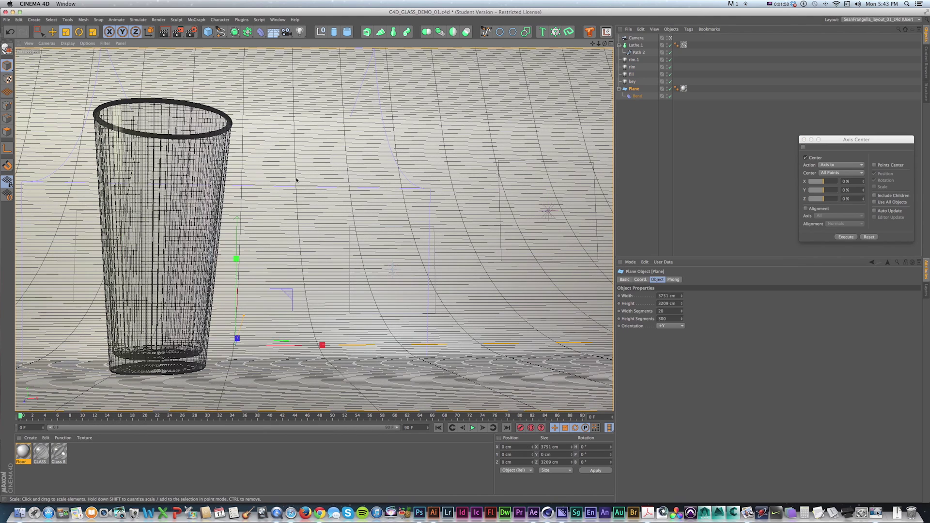
Switch to Finder and open pint_glass_print_back.ai and pint_glass_print_front.ai from the _ai folder in Illustrator
key("super+Tab")
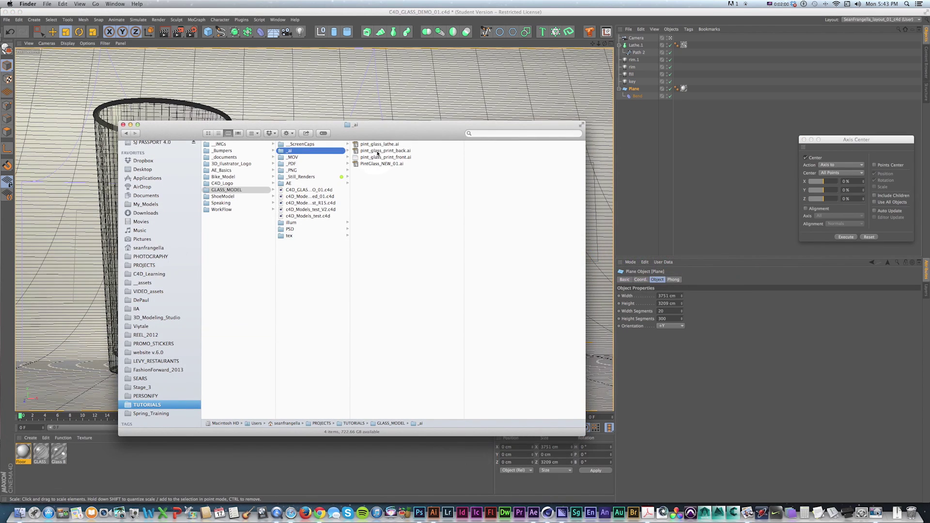
key("shift+Down")
left_click_drag(431, 134, 441, 118)
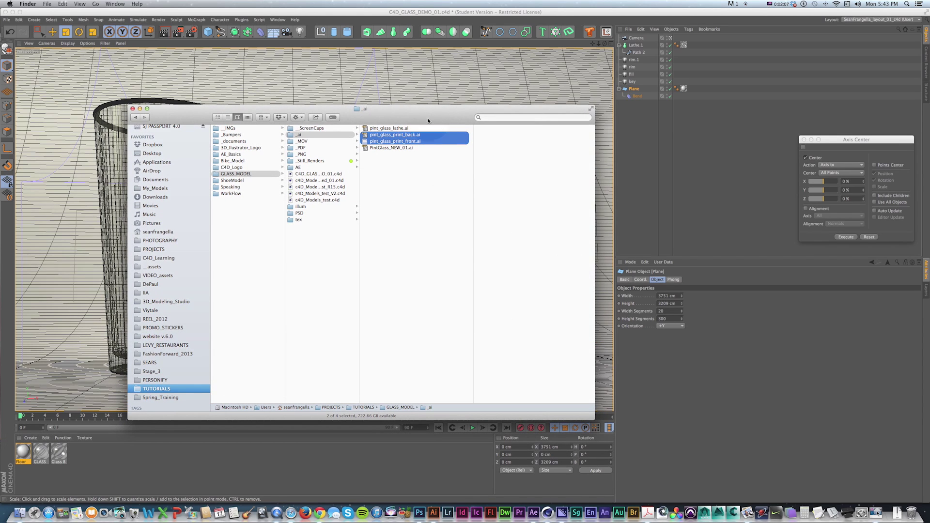
left_click_drag(428, 120, 433, 101)
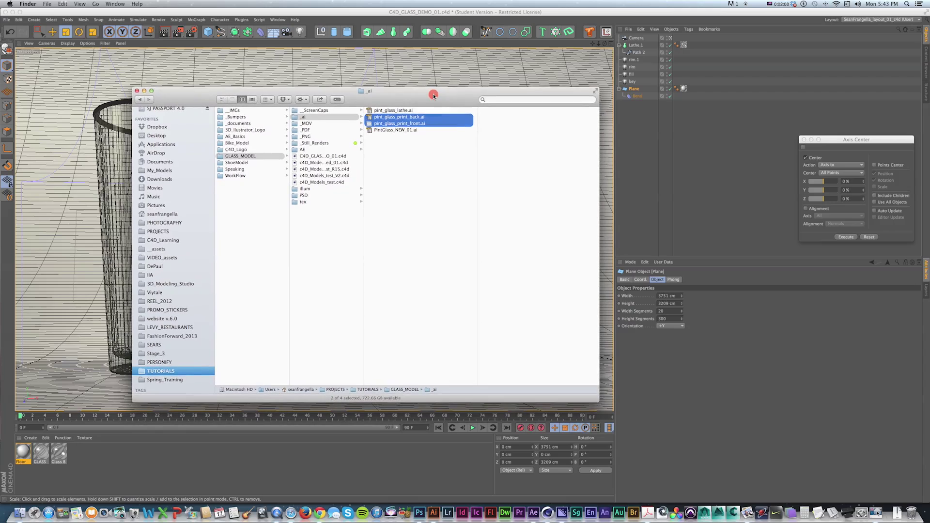
double_click(409, 122)
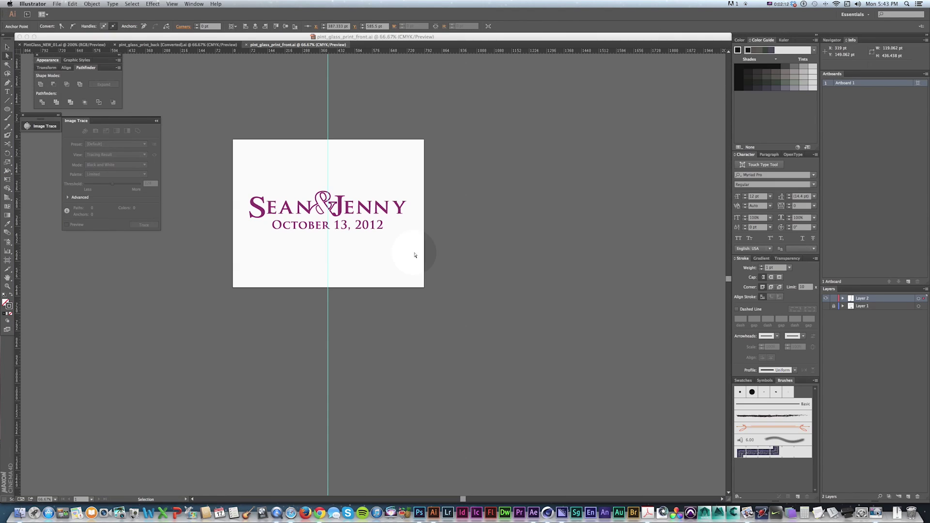
Bring up the back print document and examine the logo's white lettering over the purple shape up close
key("shift+super+grave")
key("space")
left_click_drag(329, 219, 356, 254)
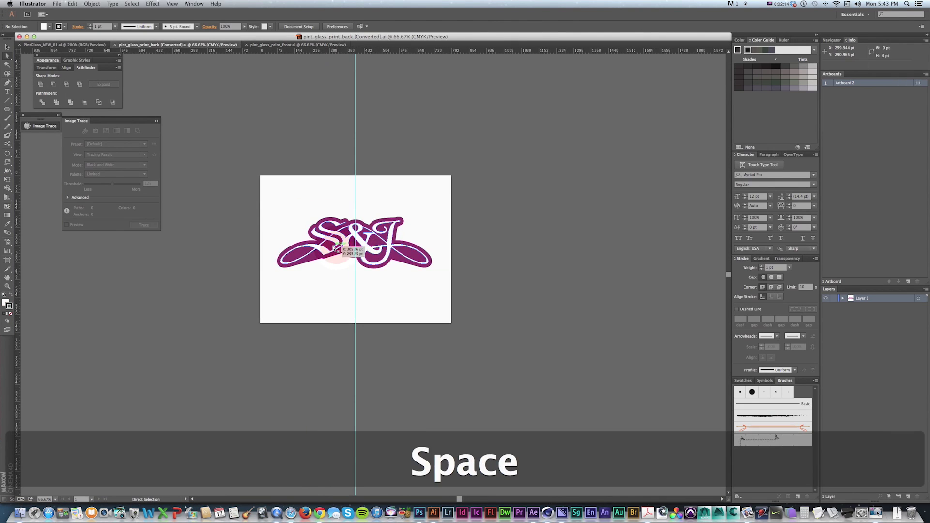
key("z")
left_click(345, 245)
key("v")
left_click(349, 257)
key("z")
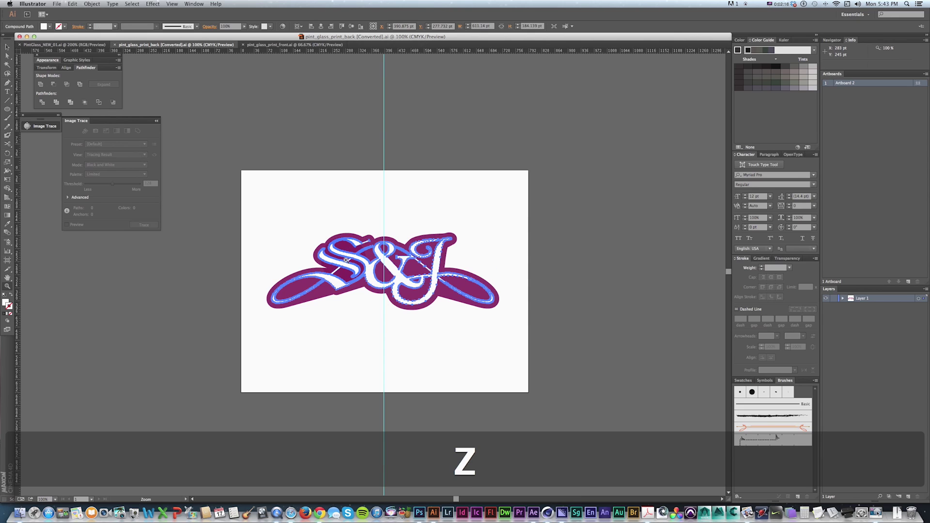
left_click(348, 258)
key("v")
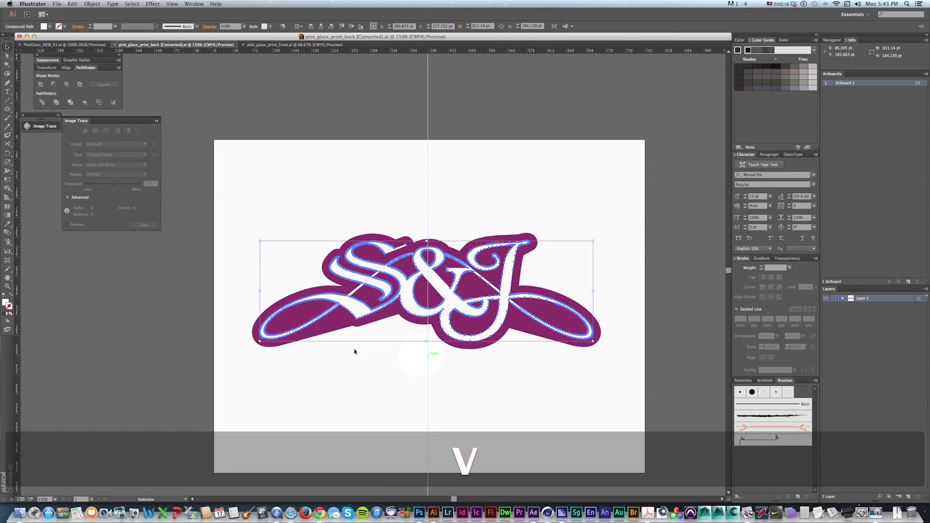
key("z")
left_click(349, 327)
key("v")
Draw a dark test square of 135.5 pt over the S of the logo and place it behind the artwork
key("m")
left_click_drag(282, 202, 371, 302, "shift")
key("super+x")
key("super+b")
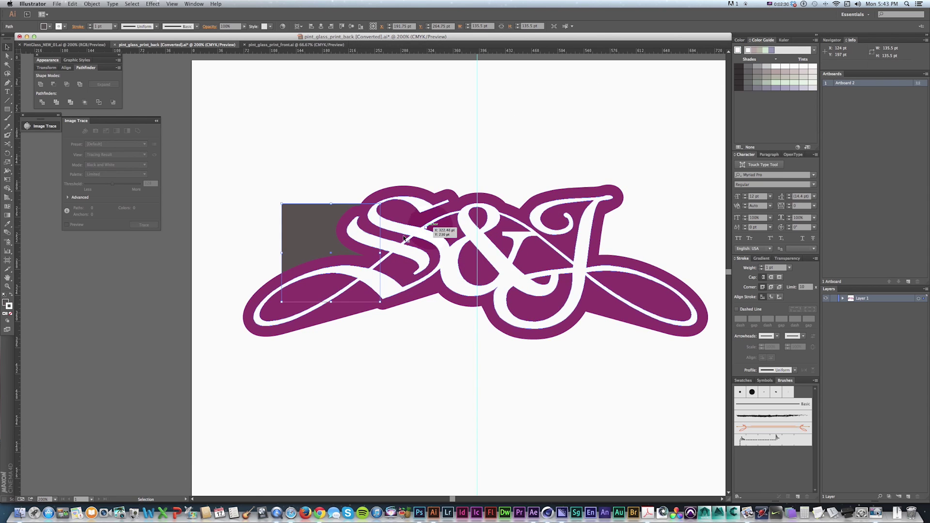
Subtract the white lettering from the purple logo shape with the Pathfinder's Minus Front
key("v")
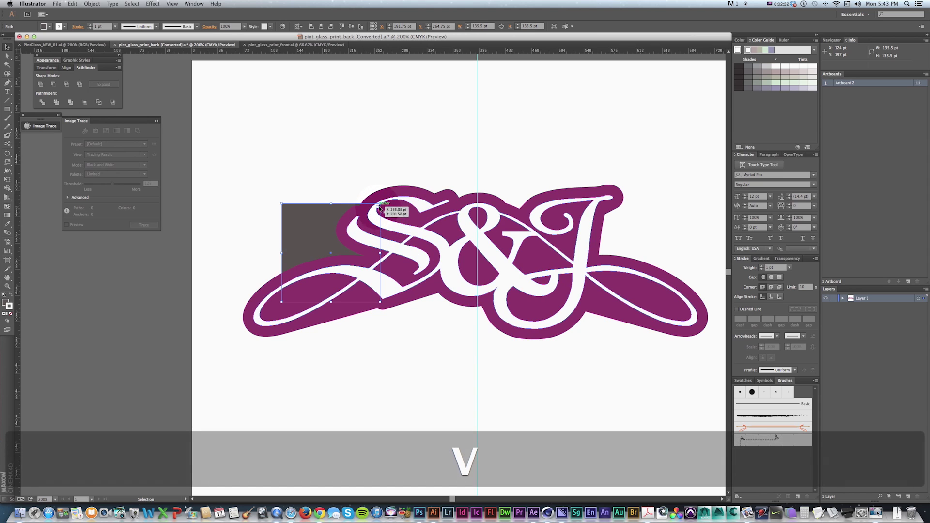
left_click(402, 223)
left_click(299, 282, "shift")
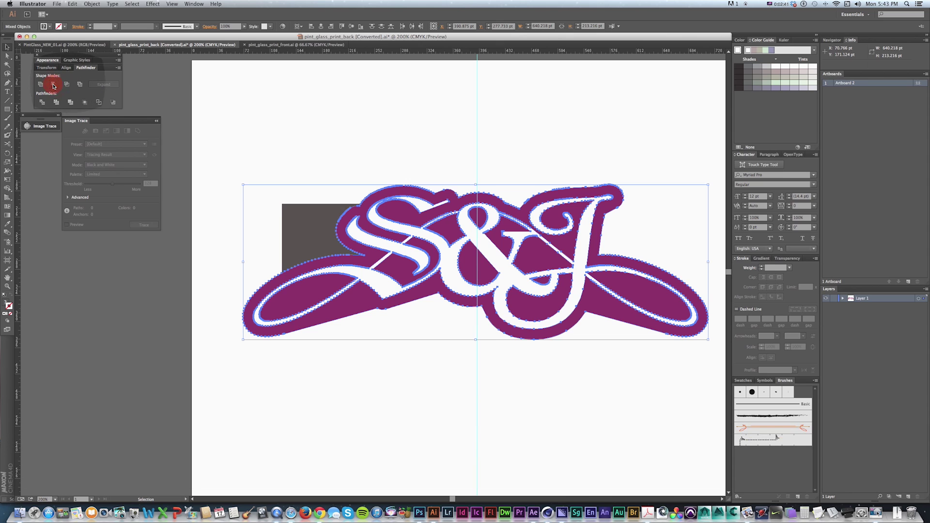
left_click(54, 86)
Delete the dark test square behind the logo
key("v")
left_click(338, 184)
left_click(311, 242)
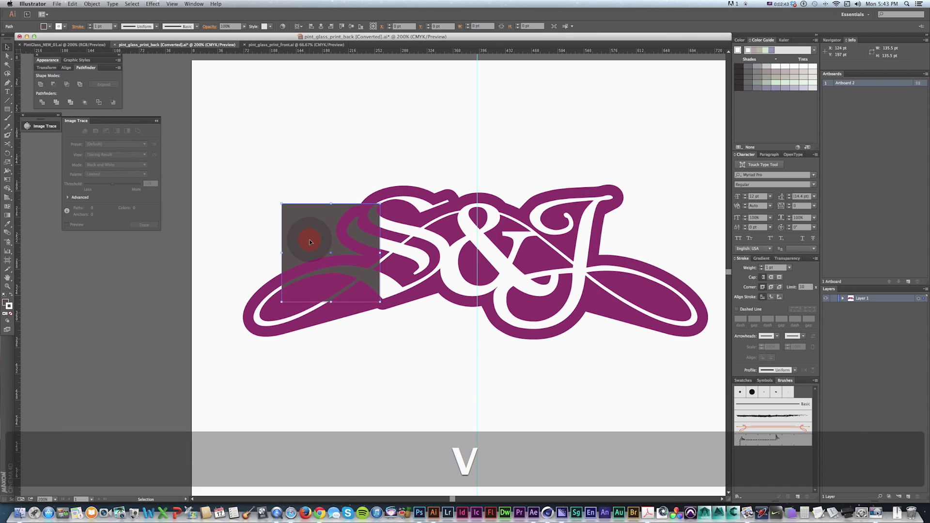
key("BackSpace")
Select and copy the whole purple logo artwork and switch to Photoshop
key("super+minus")
left_click_drag(422, 197, 399, 200)
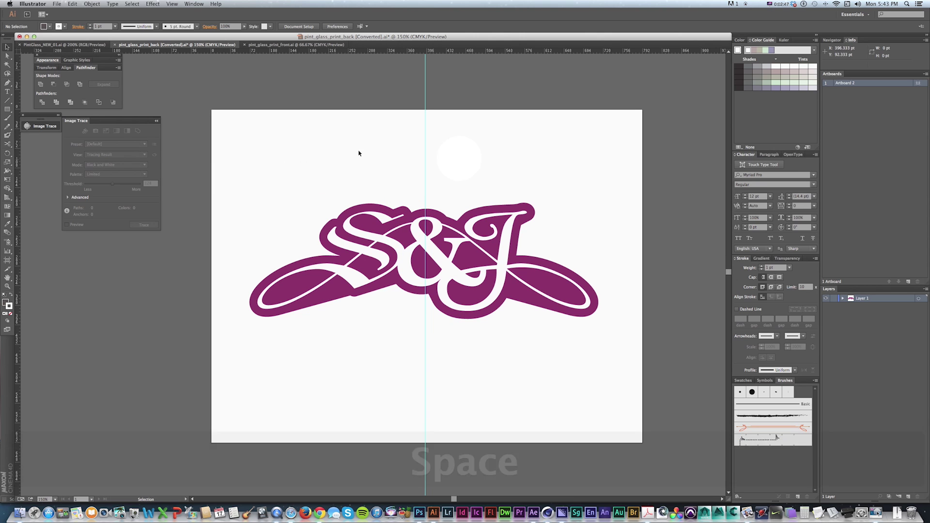
left_click_drag(266, 142, 614, 376)
left_click_drag(614, 376, 614, 375)
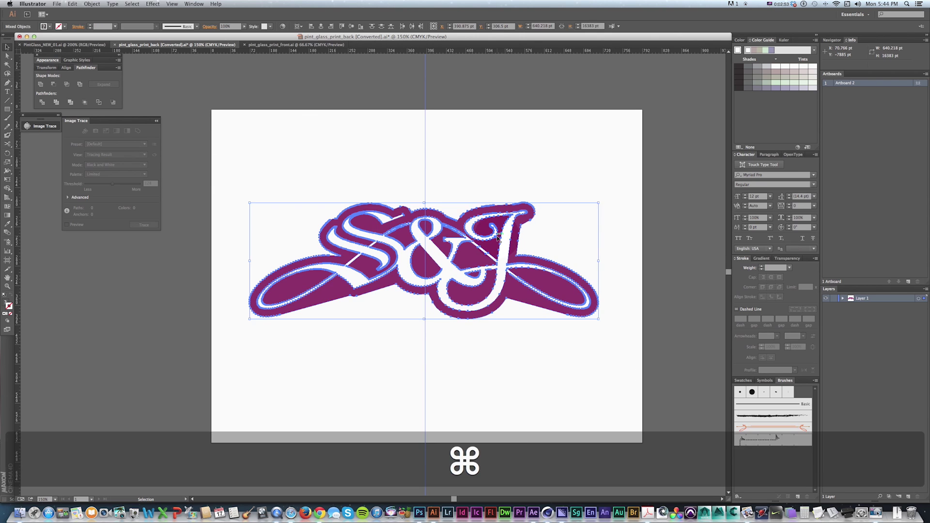
key("super+Tab")
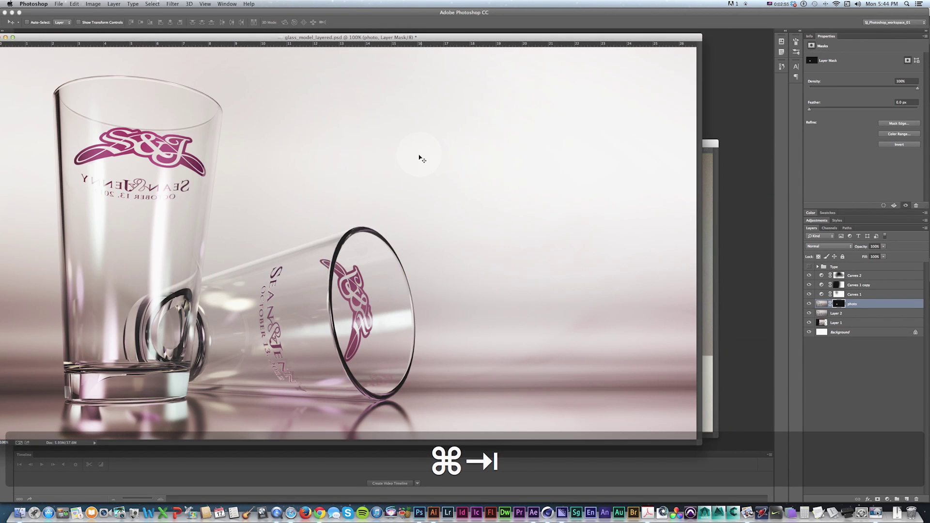
Paste the logo as a smart object into a new document and delete the Background layer
key("super+n")
key("Return")
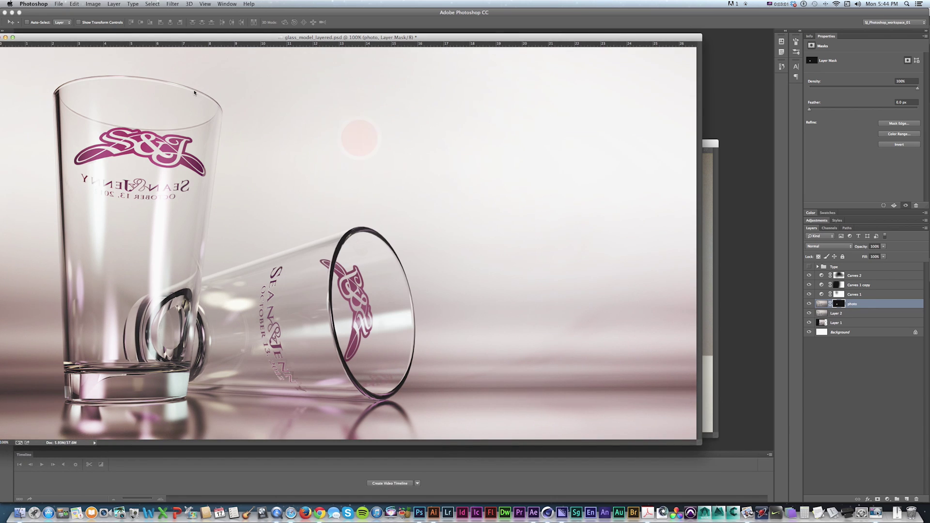
key("super+v")
left_click(490, 232)
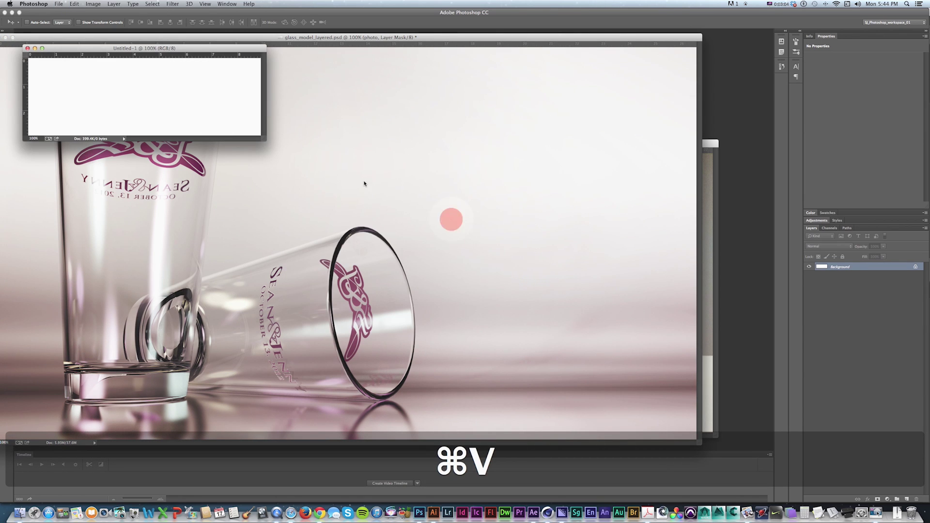
key("Return")
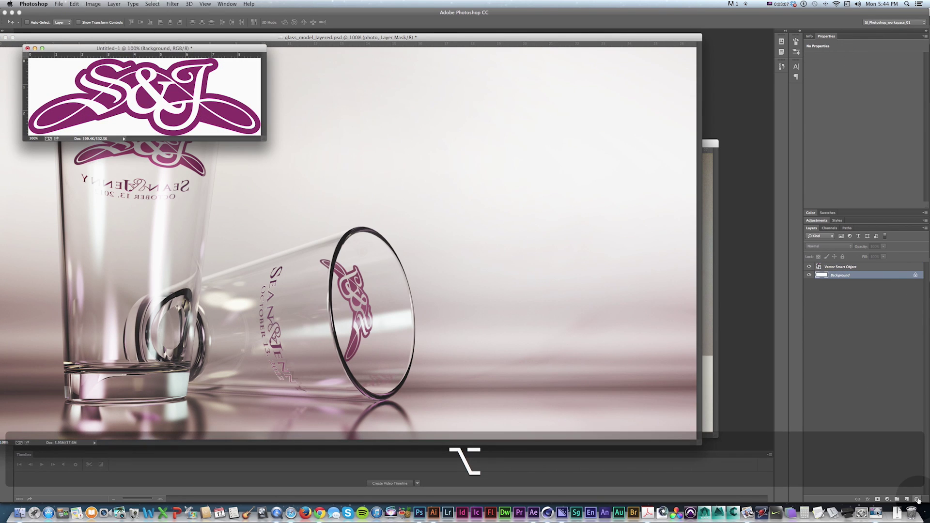
left_click(916, 499, "alt")
Resize the logo document to 500 percent of its width and height with resampling set to Automatic
left_click_drag(197, 47, 290, 146)
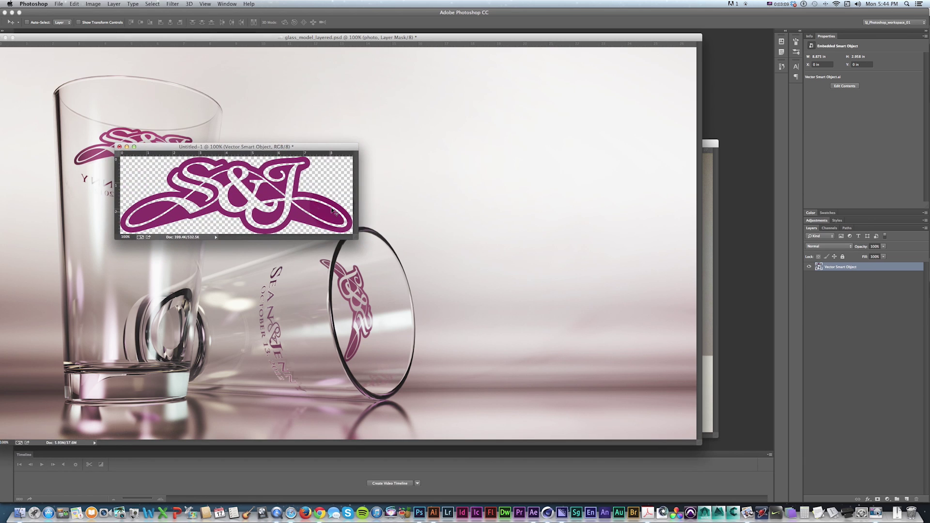
left_click_drag(180, 148, 291, 128)
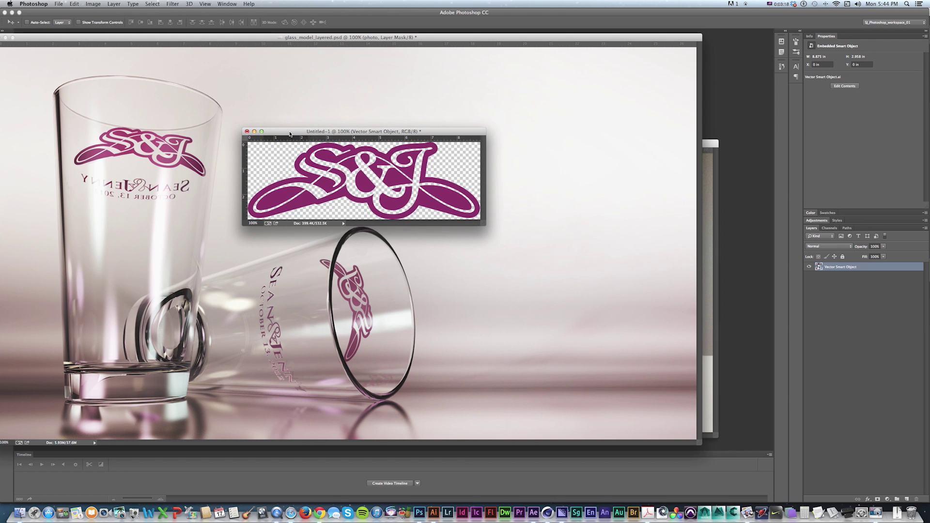
left_click_drag(297, 128, 296, 122)
left_click_drag(305, 125, 278, 112)
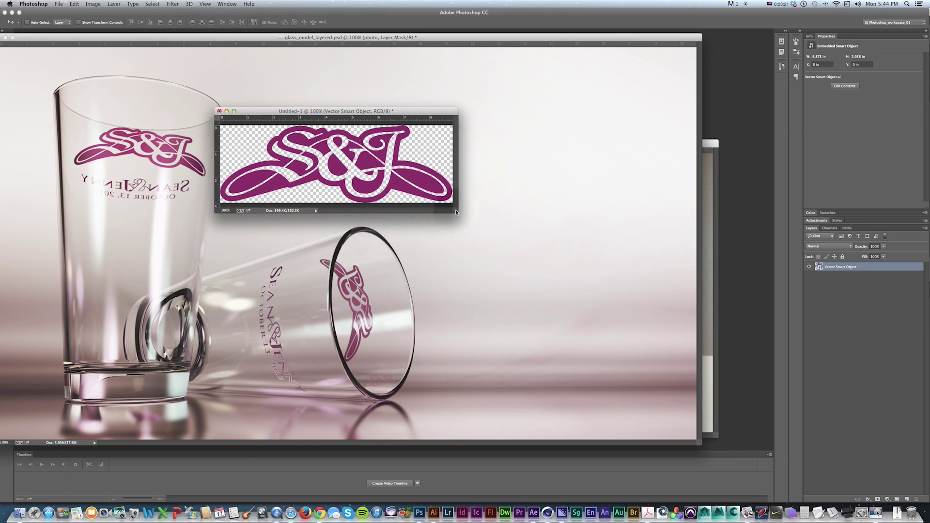
left_click_drag(457, 212, 493, 236)
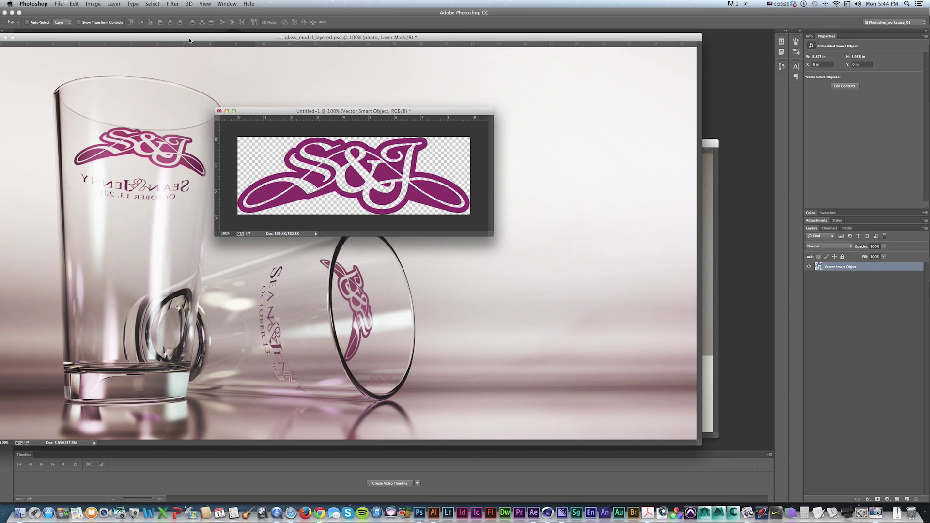
left_click(92, 4)
left_click(97, 61)
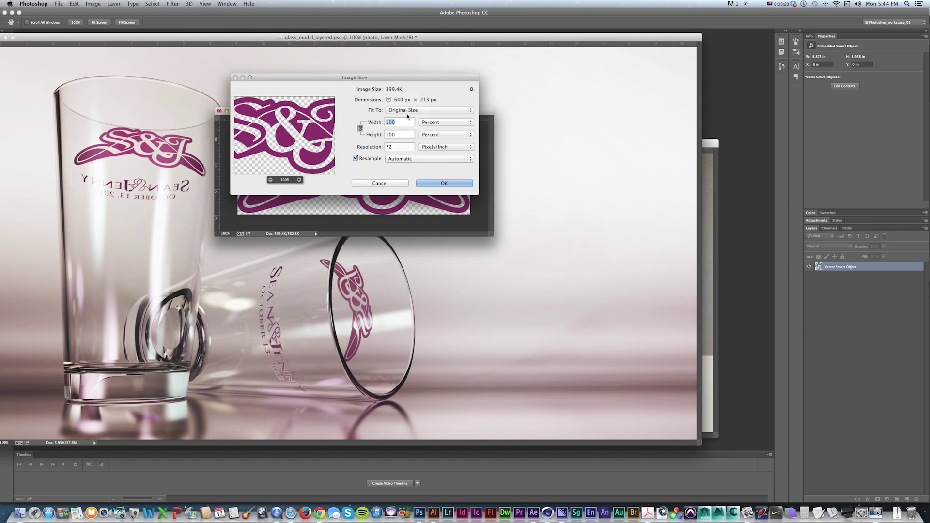
type("500")
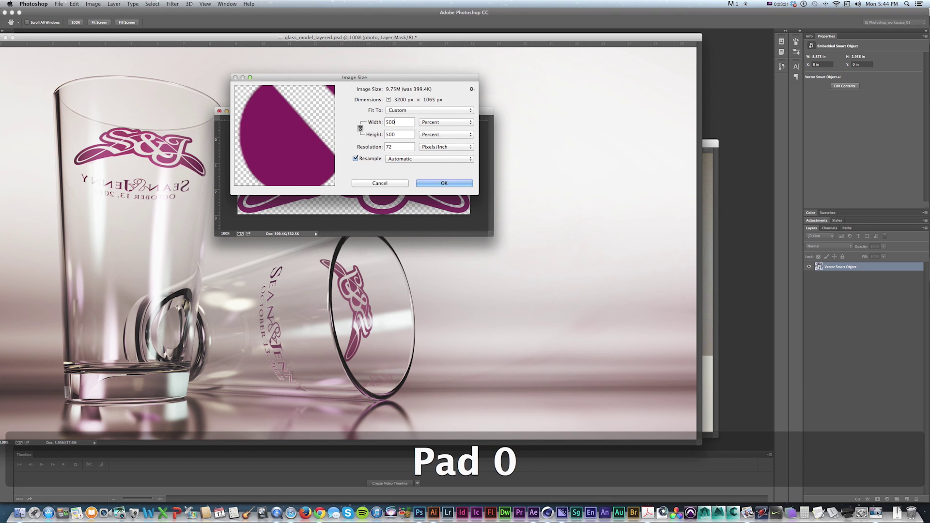
key("Return")
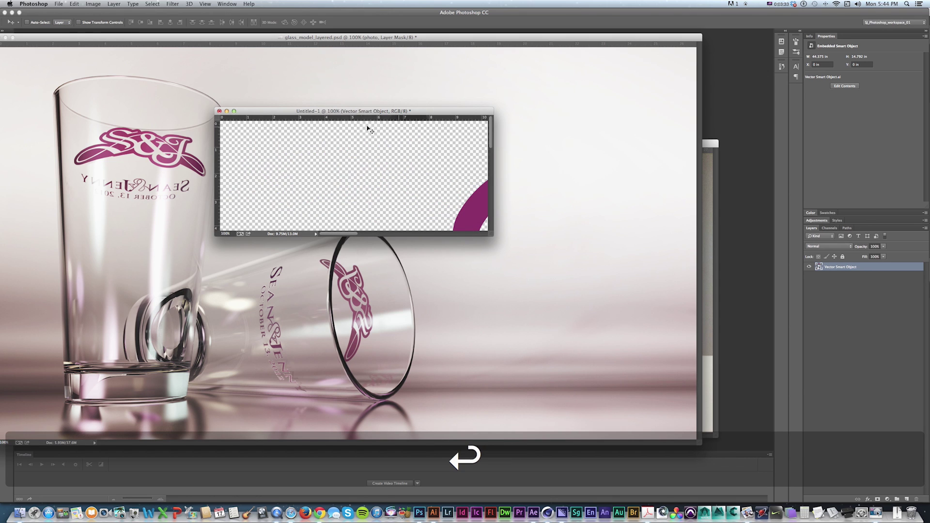
Rotate the enlarged logo canvas 90° counterclockwise
key("f")
key("space")
left_click_drag(504, 211, 466, 205)
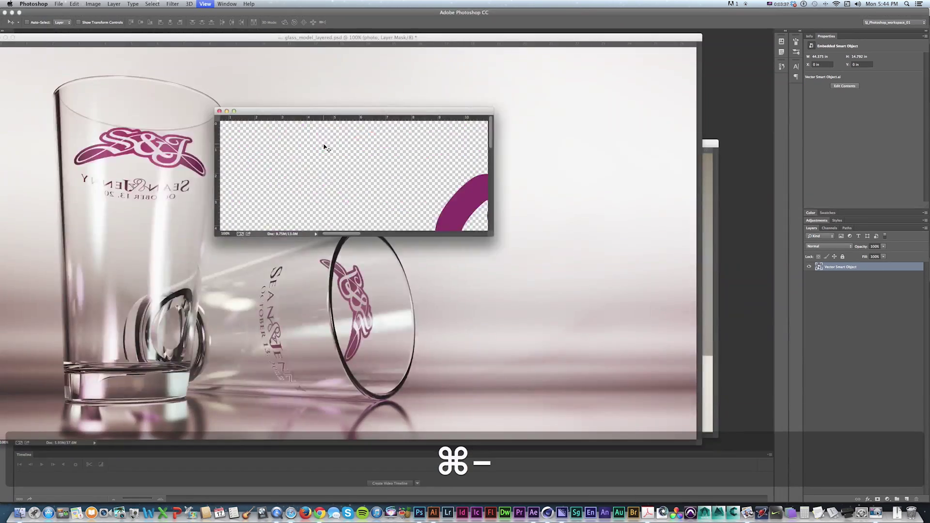
key("super+minus")
key("super+minus")
key("super+minus")
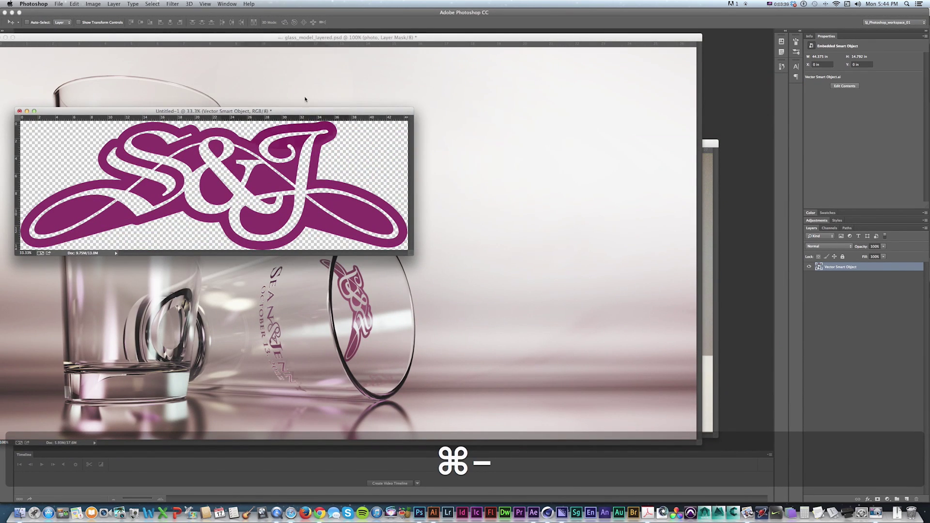
left_click_drag(305, 115, 336, 119)
key("super+Tab")
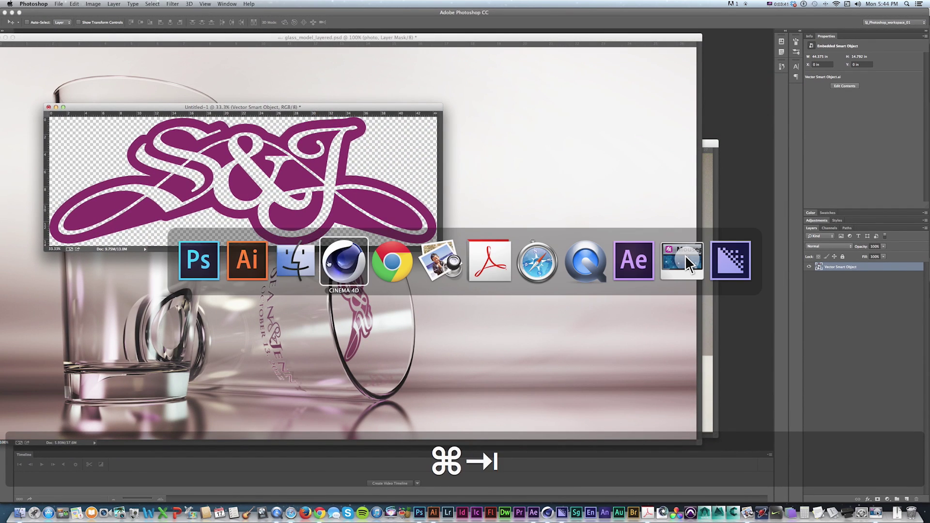
key("super+Tab")
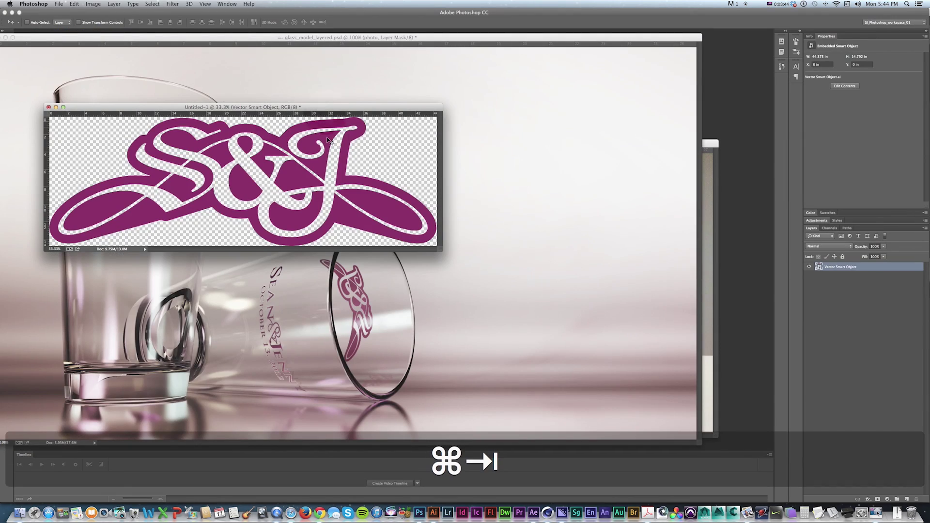
left_click(93, 4)
mouse_move(121, 74)
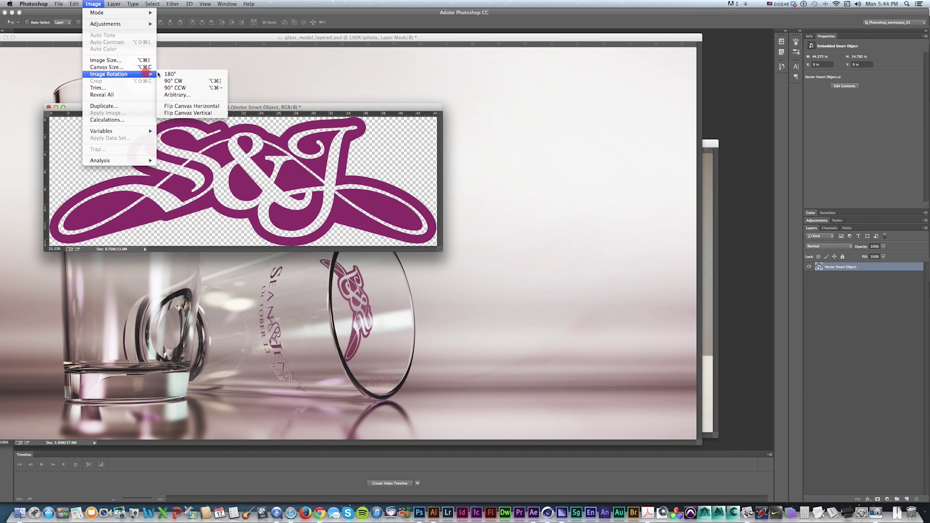
left_click(187, 83)
key("v")
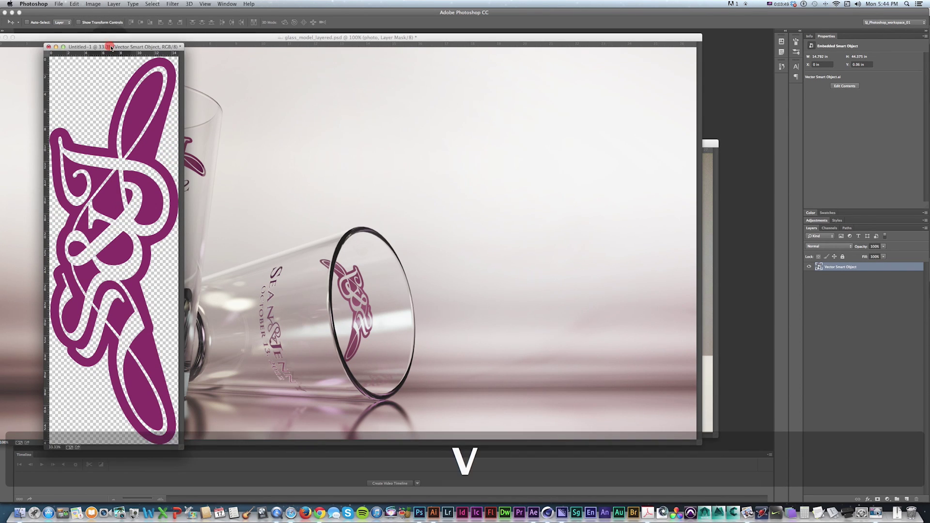
Examine up close where the rotated logo's outer edges meet the canvas boundary
left_click_drag(115, 47, 248, 42)
left_click_drag(315, 443, 369, 474)
left_click_drag(312, 41, 297, 31)
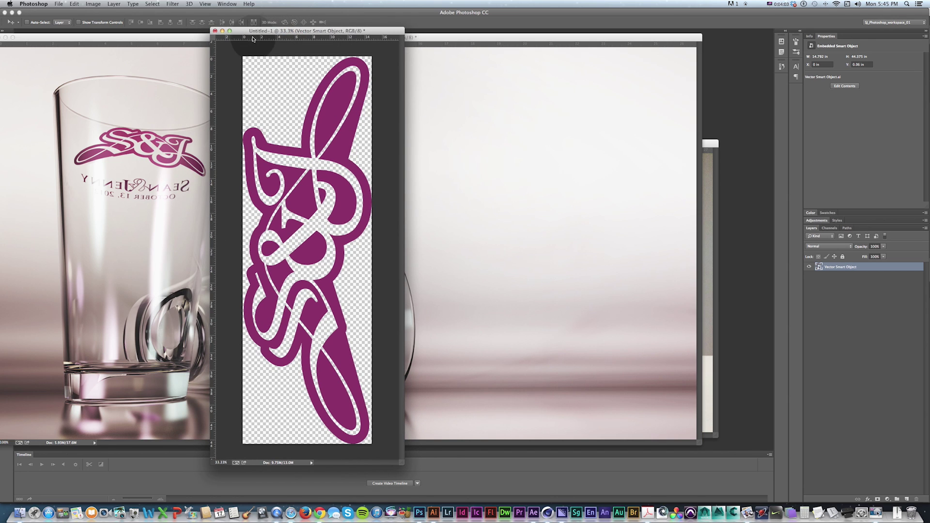
left_click_drag(242, 32, 255, 32)
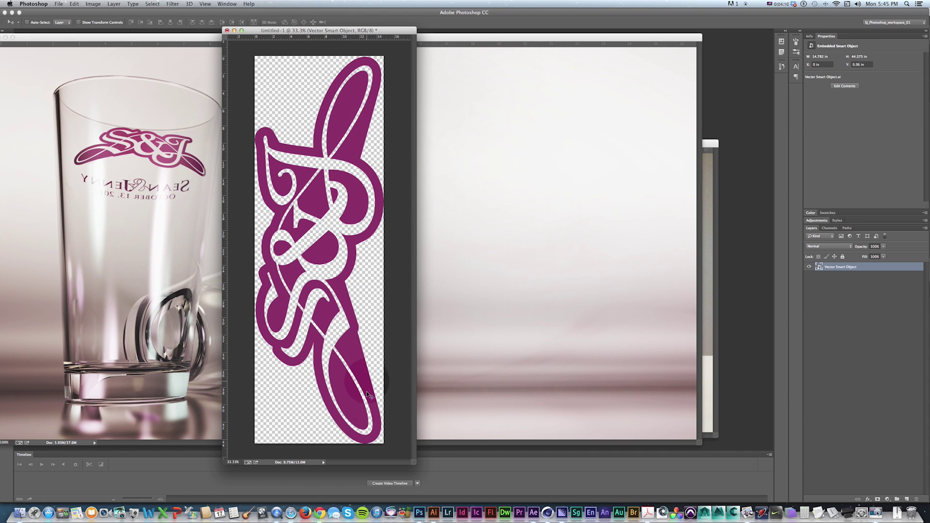
key("space")
key("z")
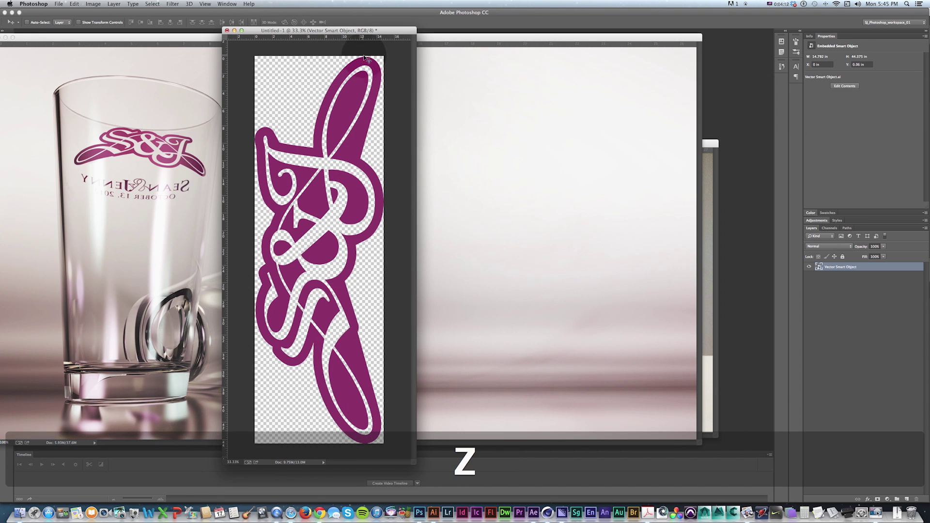
left_click_drag(259, 141, 364, 195)
key("v")
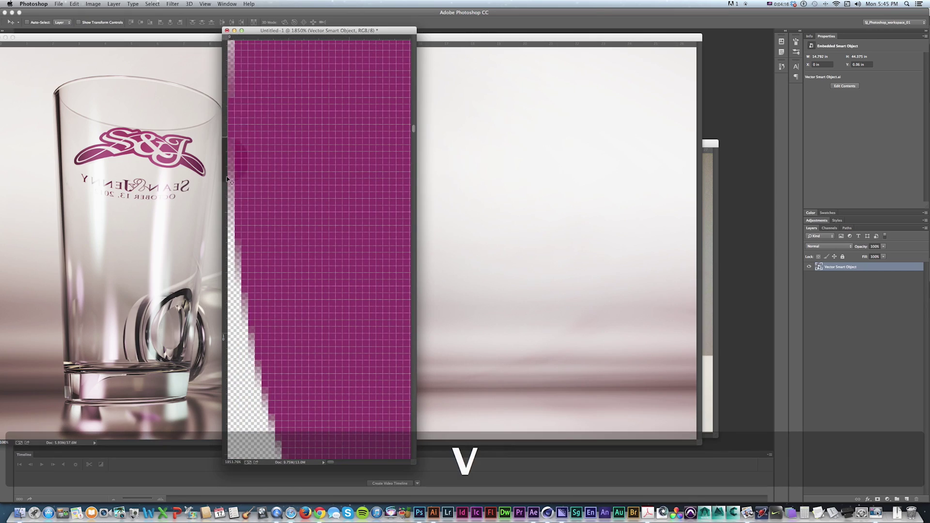
key("super+minus")
key("super+minus")
key("super+minus")
key("super+minus")
key("super+minus")
key("super+minus")
key("super+minus")
key("super+minus")
key("super+minus")
key("super+minus")
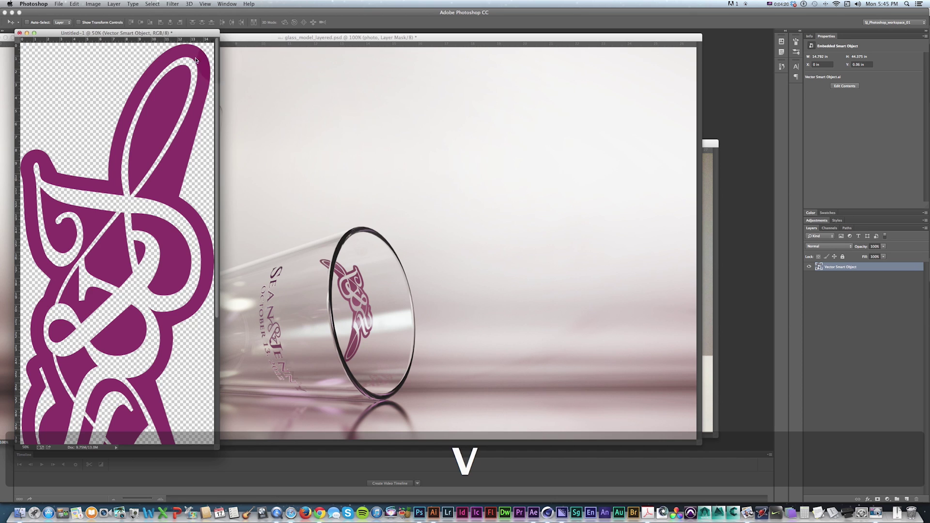
left_click_drag(107, 33, 398, 57)
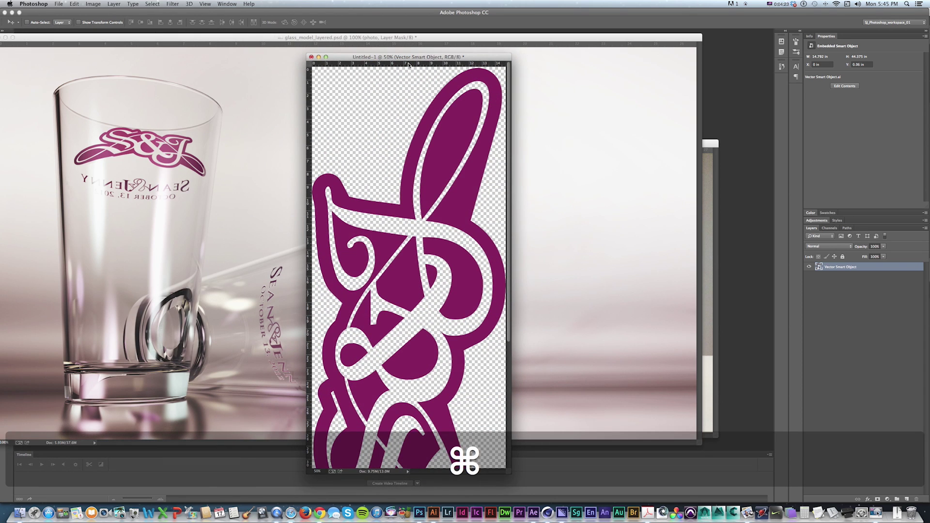
Enlarge the logo's canvas to 1085 × 3220 pixels around the centre to leave a small transparent margin
key("super+alt+c")
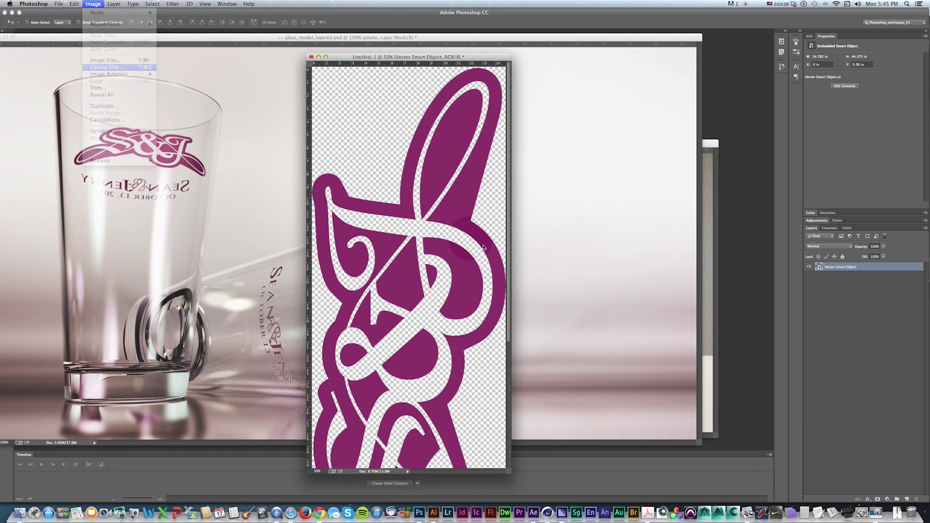
left_click(526, 188)
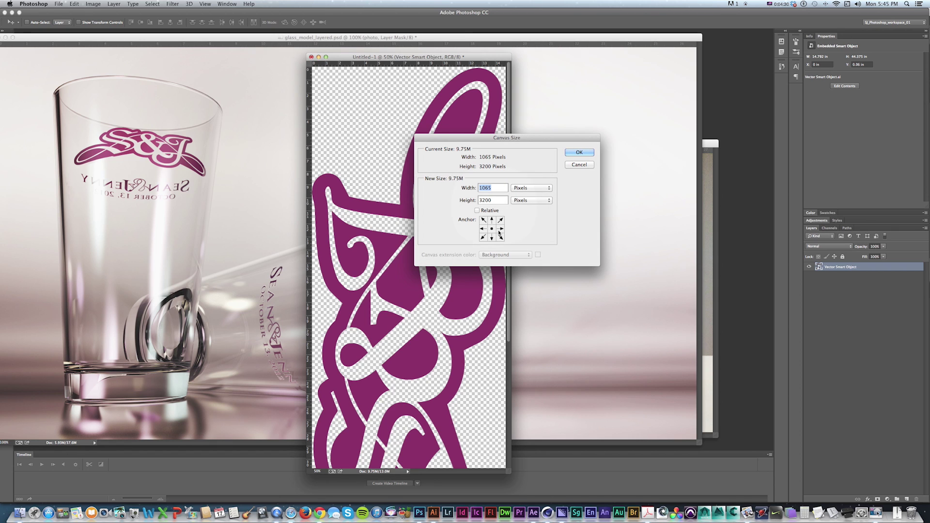
type("108")
key("super+minus")
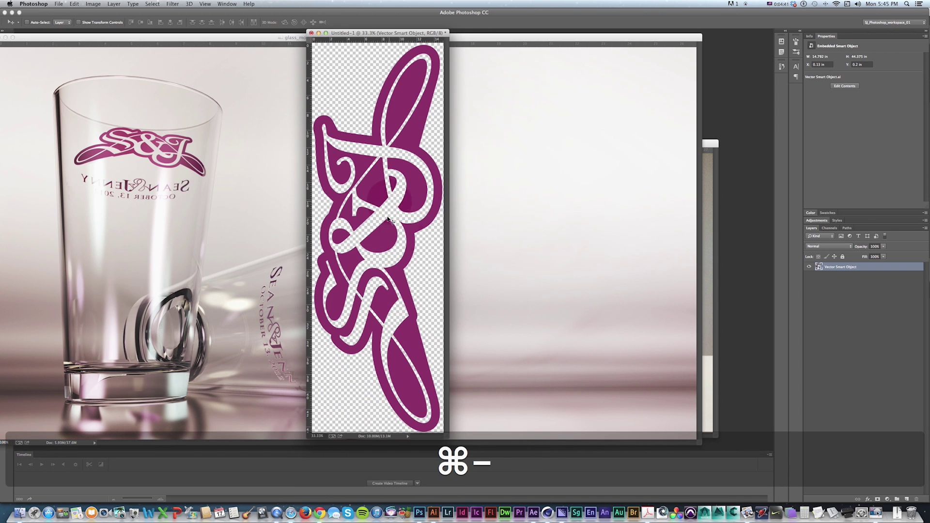
Export the logo for web as a PNG-24 with transparency into the GLASS_MODEL folder
left_click(58, 4)
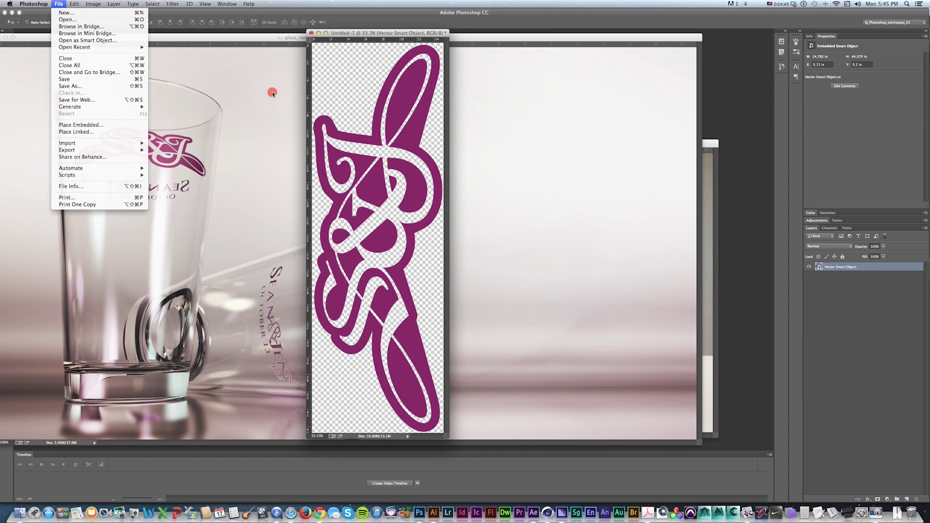
key("alt+shift+super+s")
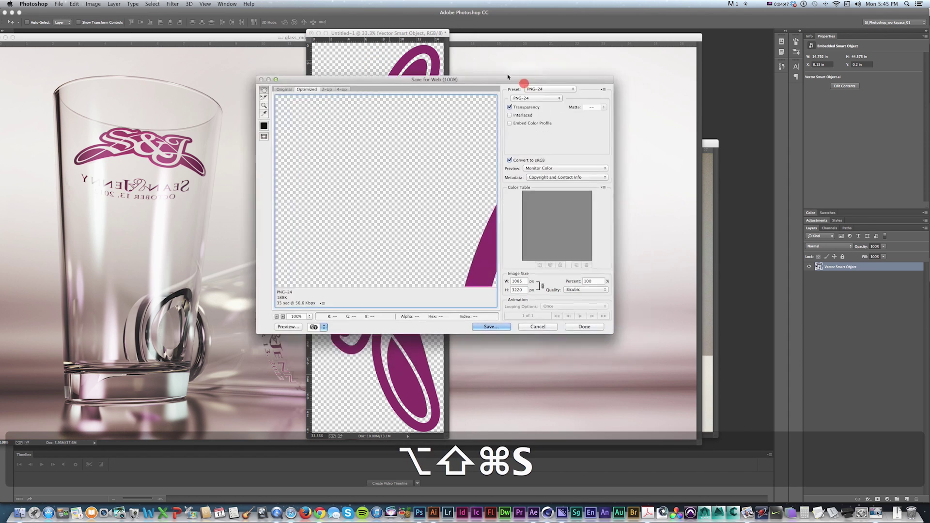
left_click(495, 322)
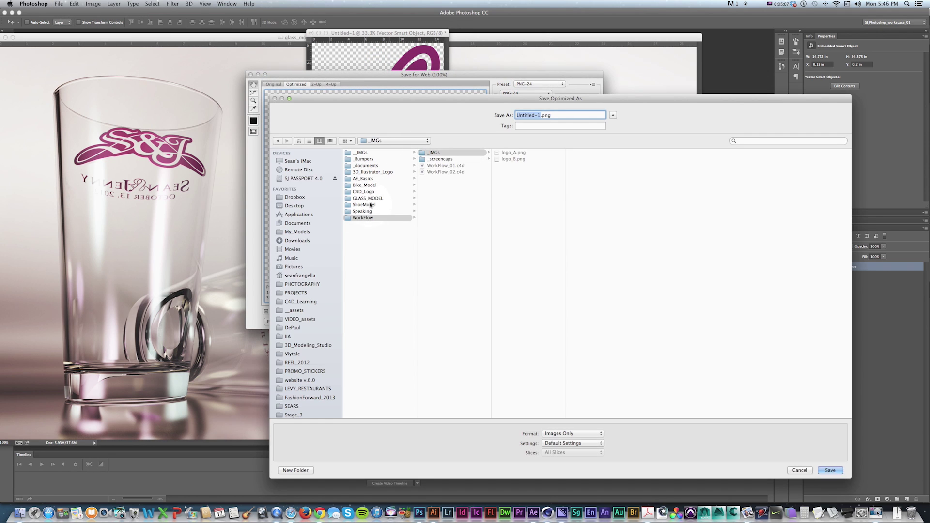
left_click(383, 198)
Copy the names-and-date artwork from Illustrator's pint_glass_print_front document and switch back to Photoshop
key("super+Tab")
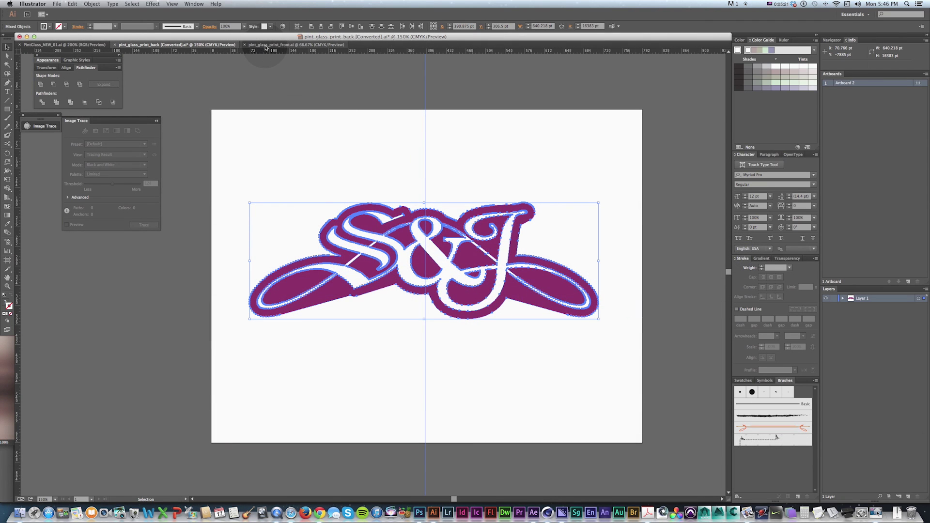
left_click(265, 47)
key("v")
left_click_drag(139, 276, 239, 274)
key("super+c")
key("super+Tab")
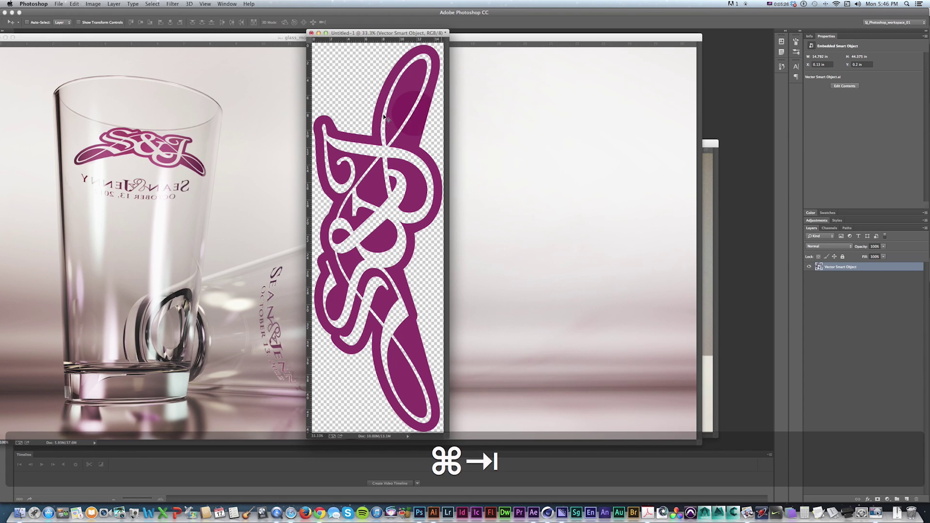
Paste the names-and-date lettering as a smart object rotated −90° and scaled up to nearly the canvas height, with the logo layer hidden
key("f")
key("super+minus")
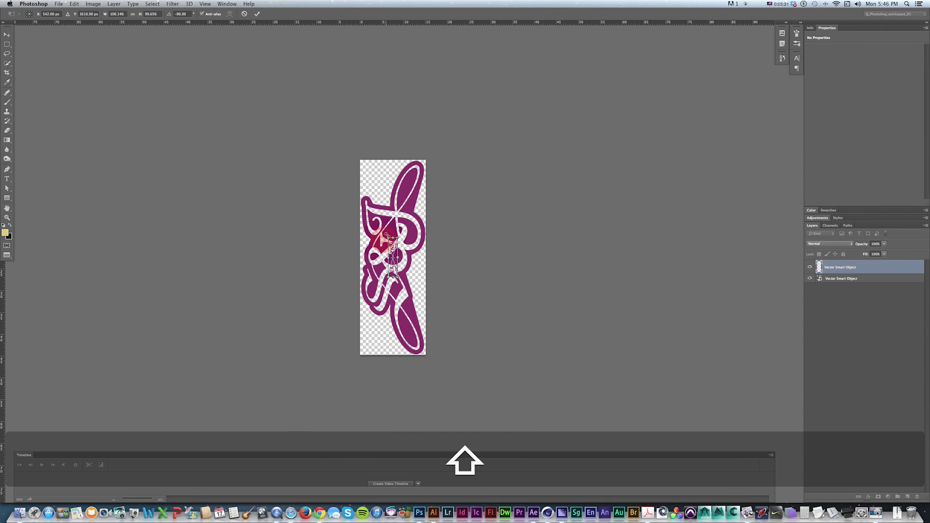
left_click_drag(387, 234, 333, 155, "alt+shift")
key("v")
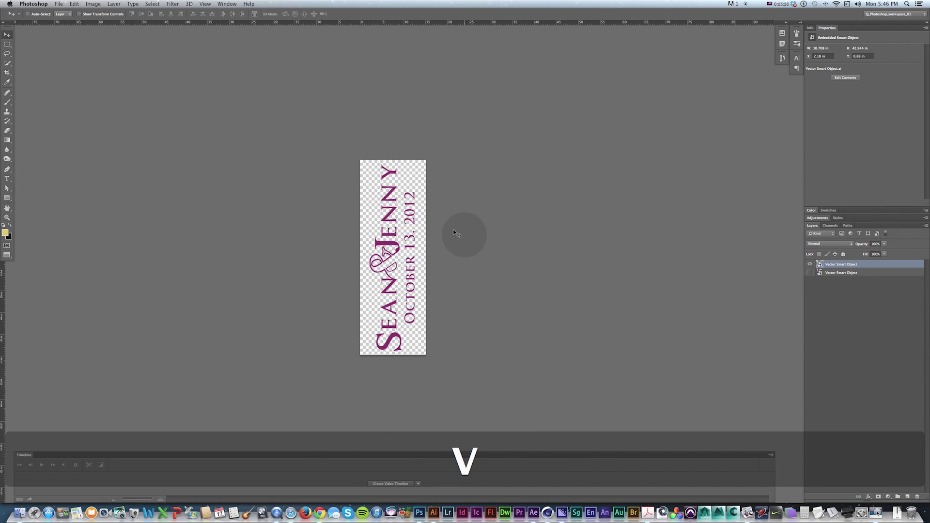
Export the names-and-date artwork for web as a 1085 × 3220 pixel PNG-24 with transparency
key("alt+shift+super+s")
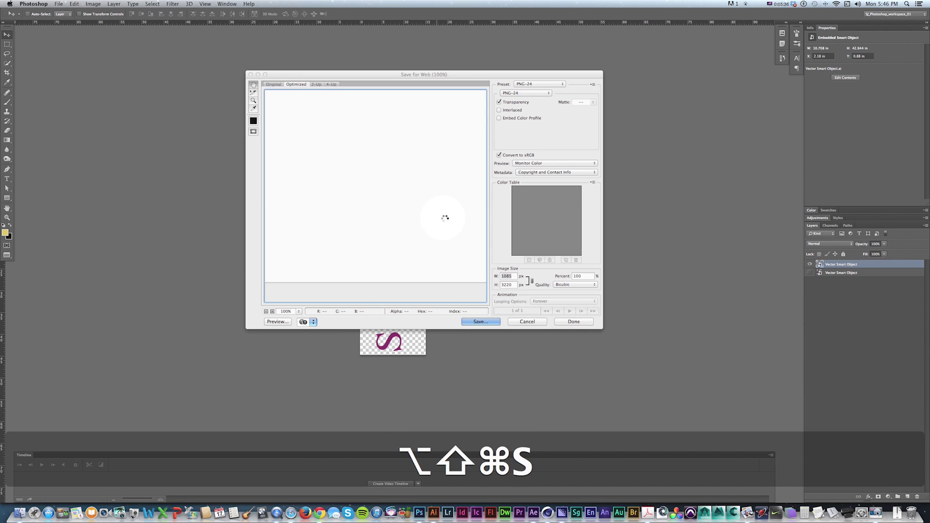
key("Return")
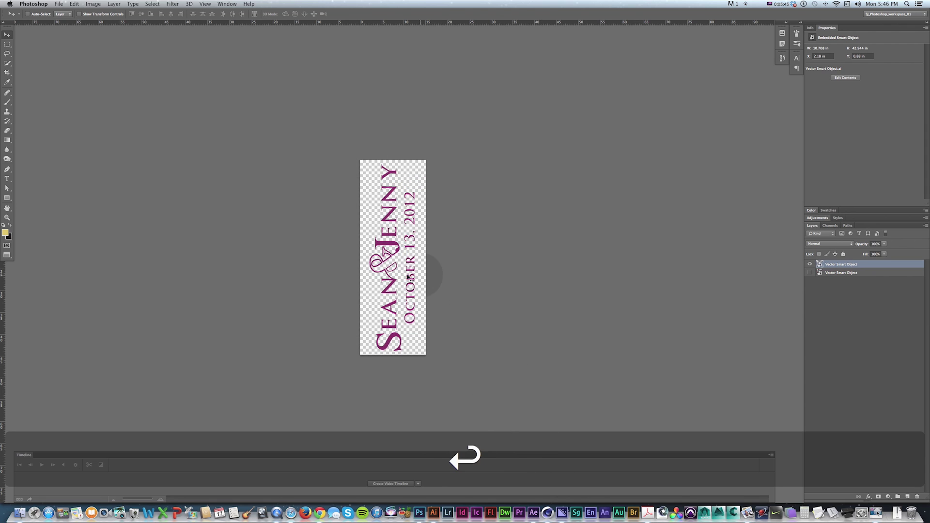
key("space")
Switch to Cinema 4D and create a new material named "label front"
key("super+Tab")
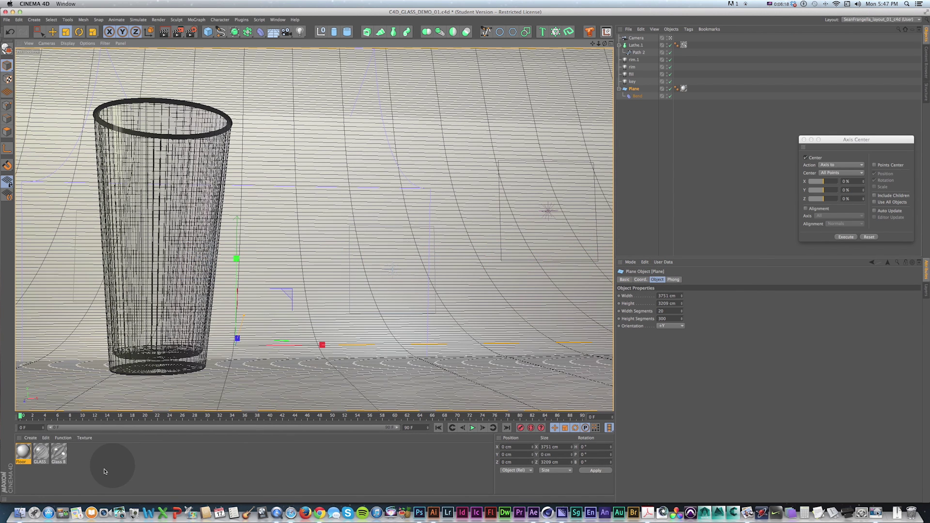
double_click(85, 457)
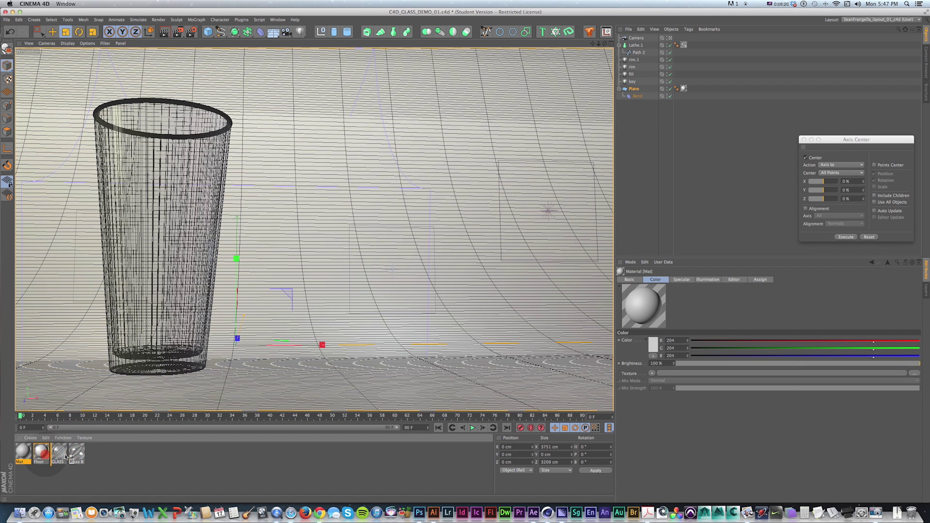
double_click(84, 450)
type("label front")
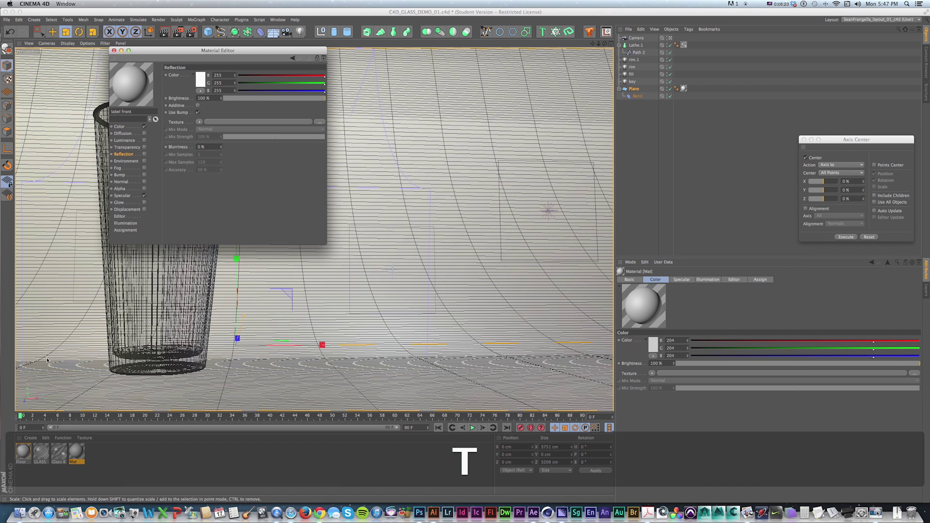
Load logo_transparent_02.png from the GLASS_MODEL project's _PNG folder as the label front material's color texture
left_click(119, 127)
left_click(249, 108)
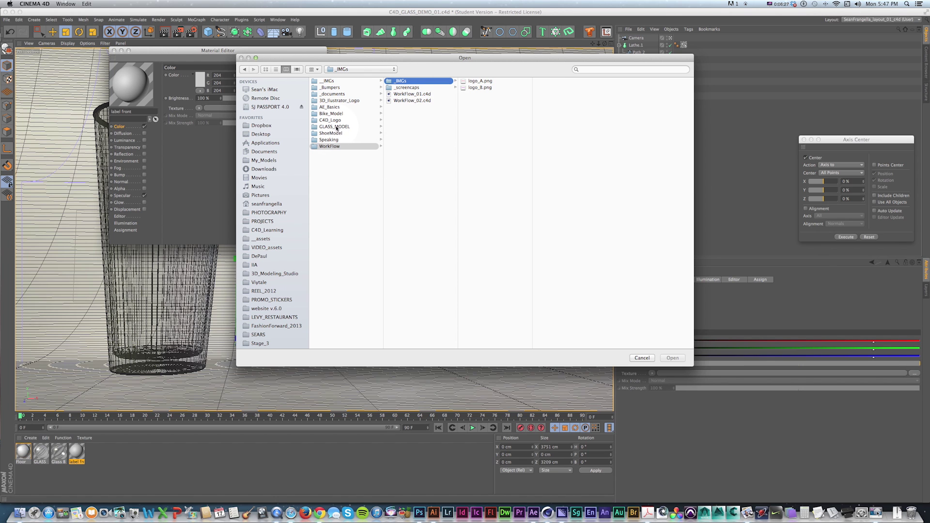
left_click(336, 127)
left_click(404, 108)
left_click(494, 95)
key("Return")
left_click(486, 162)
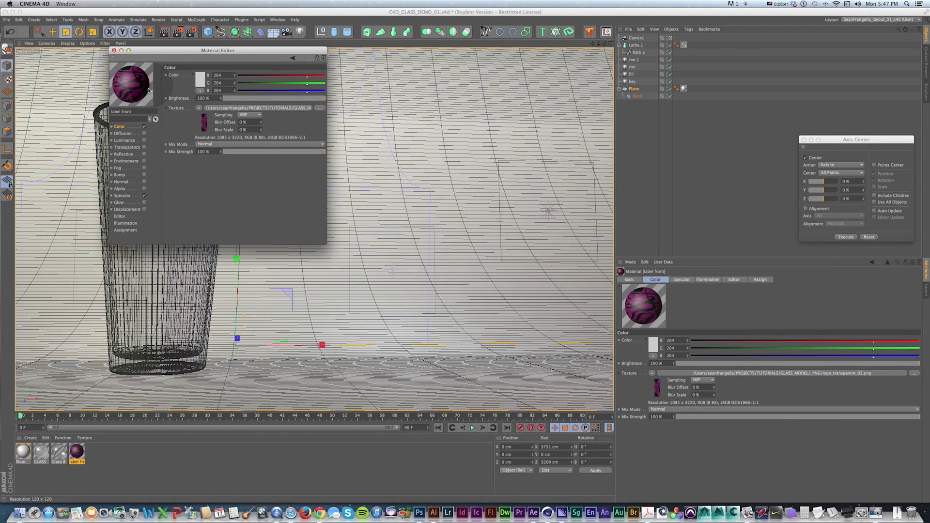
Enable the label front material's alpha channel and load logo_transparent_02.png as its texture
left_click(144, 189)
left_click(320, 119)
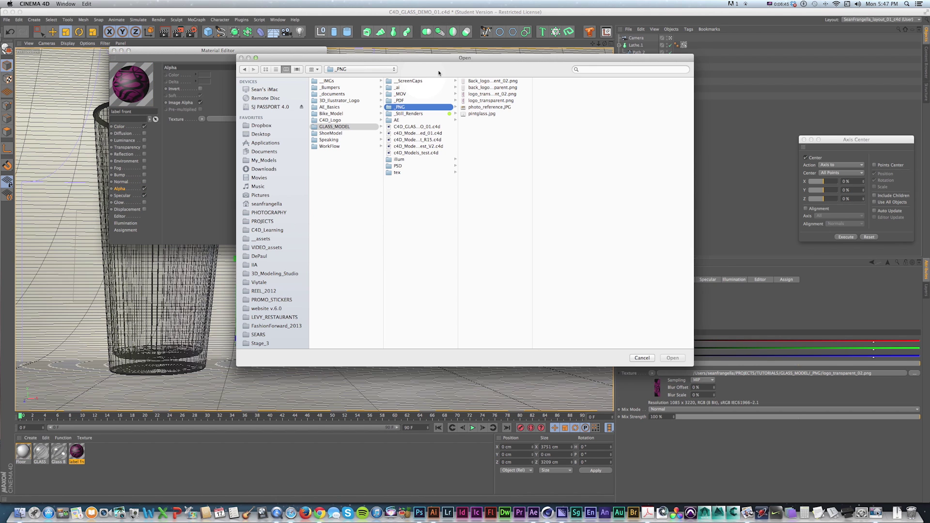
left_click(493, 94)
key("Return")
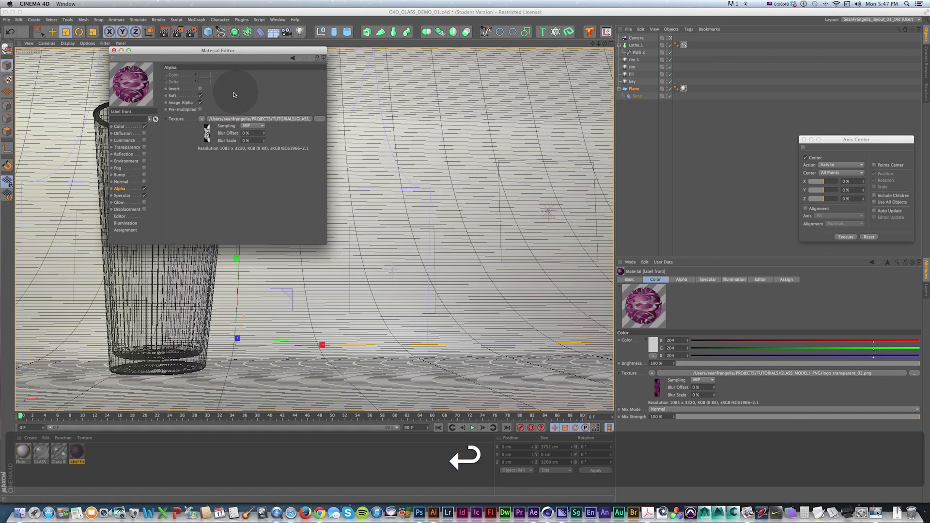
Enable reflection on the label front material at 25% brightness with a Fresnel texture
left_click_drag(160, 51, 216, 87)
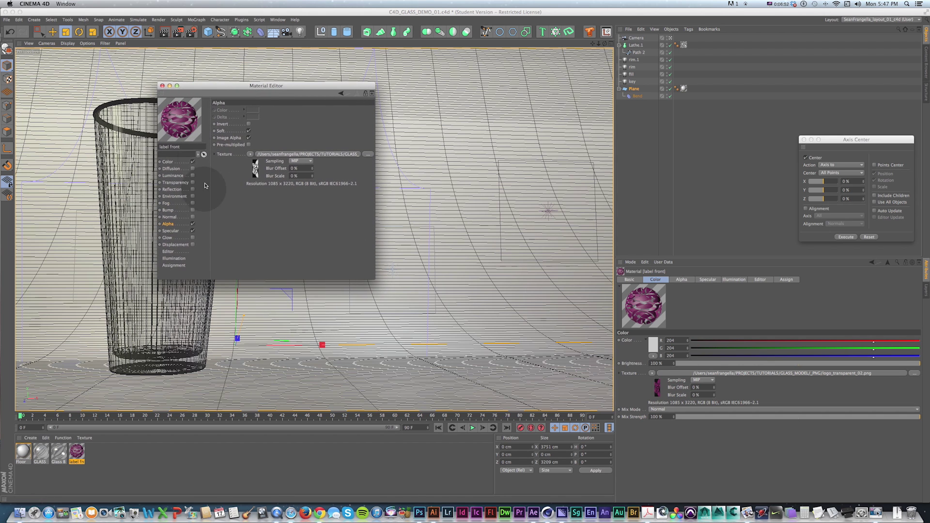
left_click_drag(215, 86, 246, 101)
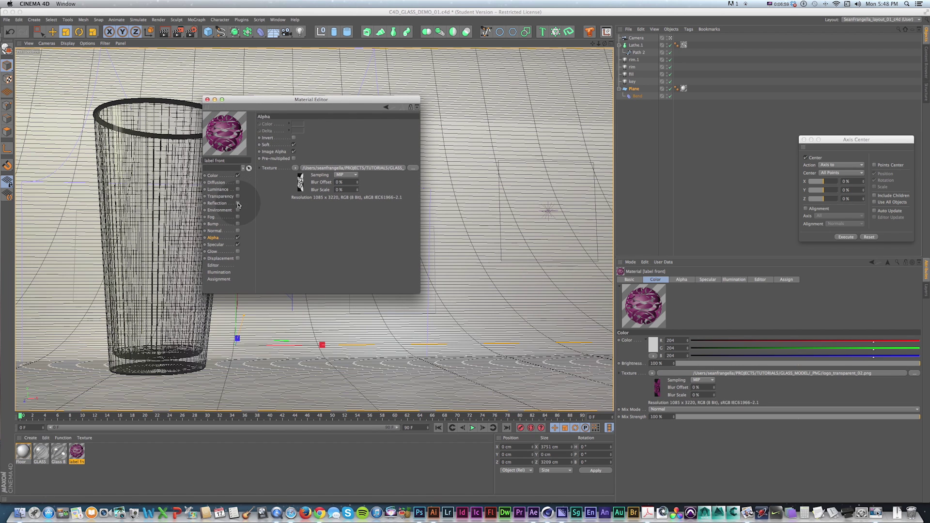
left_click(238, 203)
type("25")
left_click(293, 170)
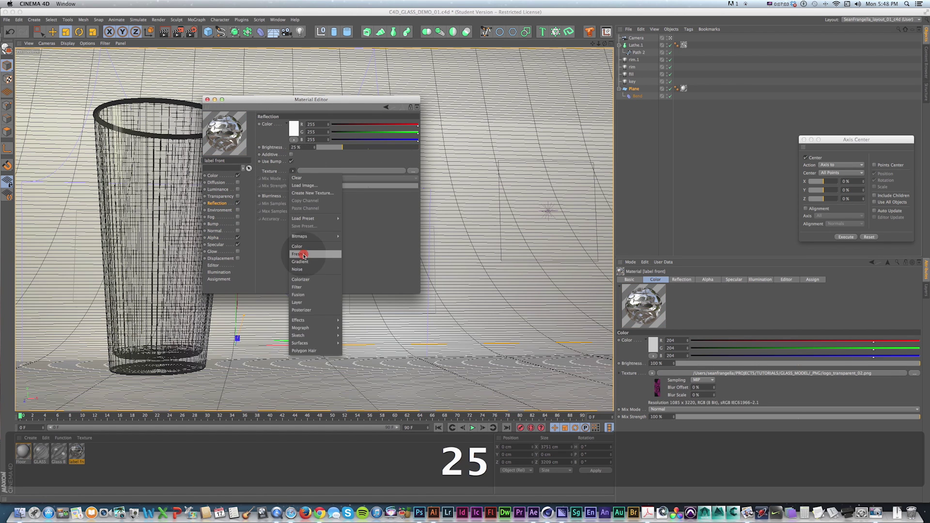
left_click(304, 257)
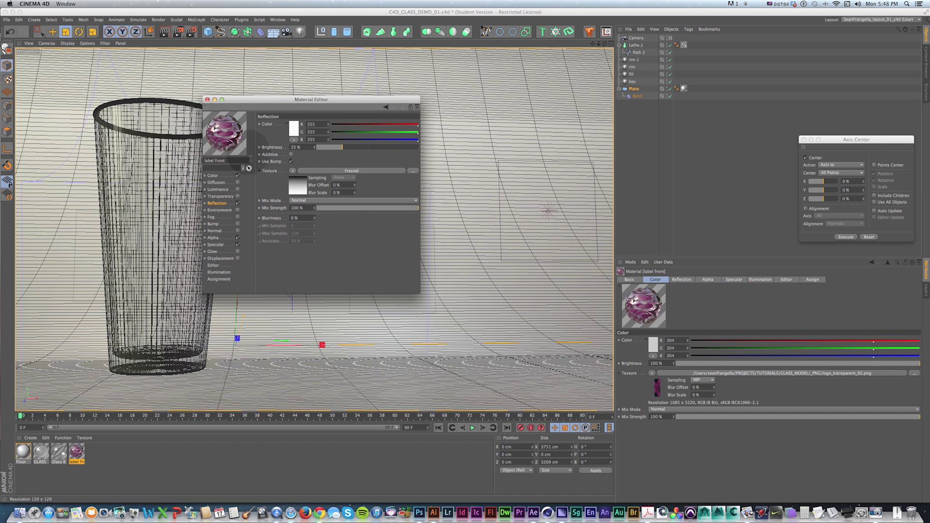
Set the label front material's reflection blurriness to 10% and close the material editor
left_click(304, 218)
type("10")
key("Tab")
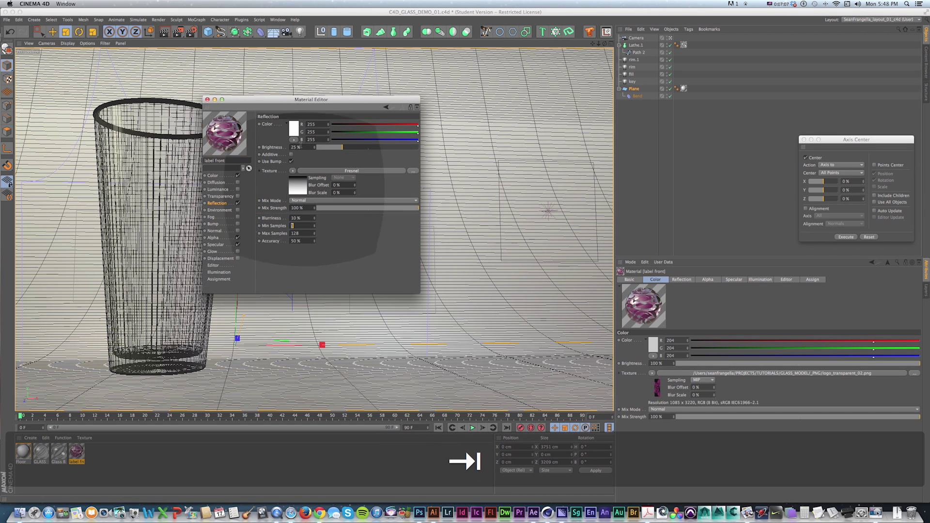
left_click_drag(231, 99, 280, 108)
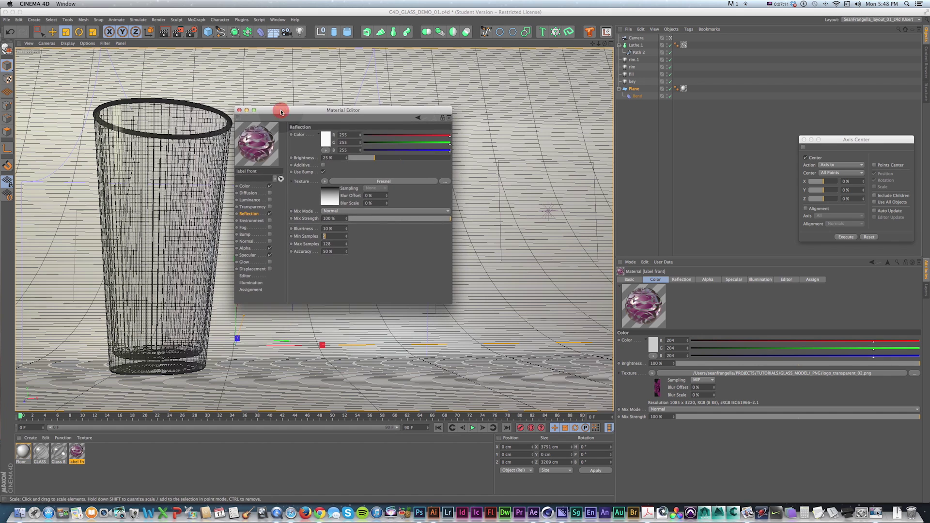
left_click(240, 110)
Apply the label front material to the Lathe.1 glass and turn off tiling on its texture tag
left_click_drag(76, 449, 641, 45)
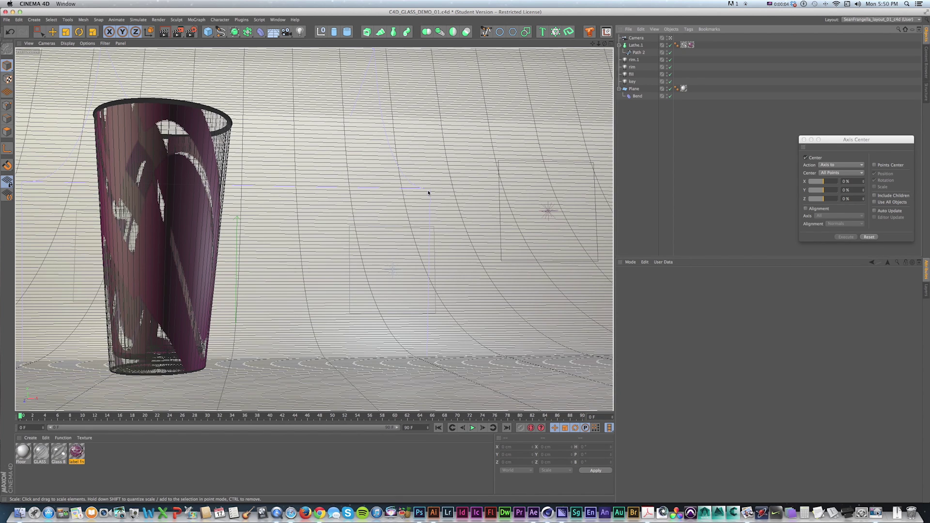
left_click(692, 45)
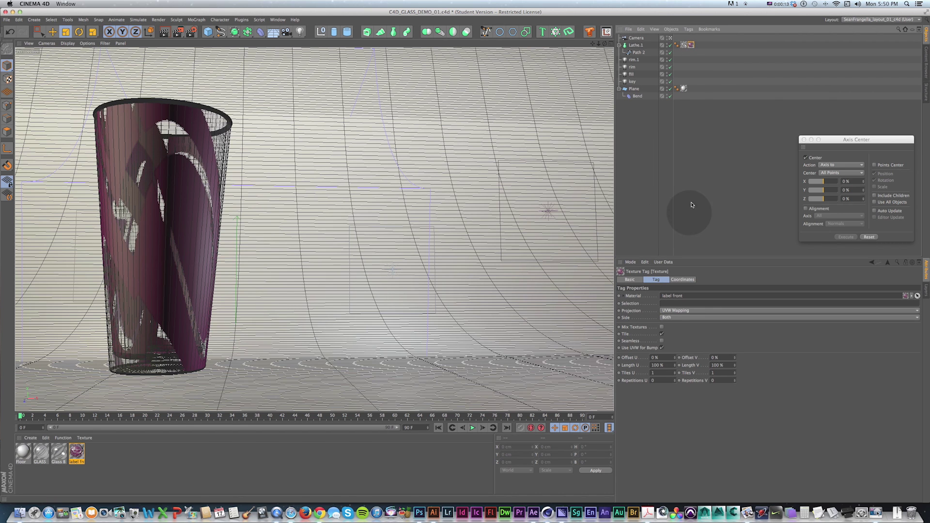
left_click(662, 334)
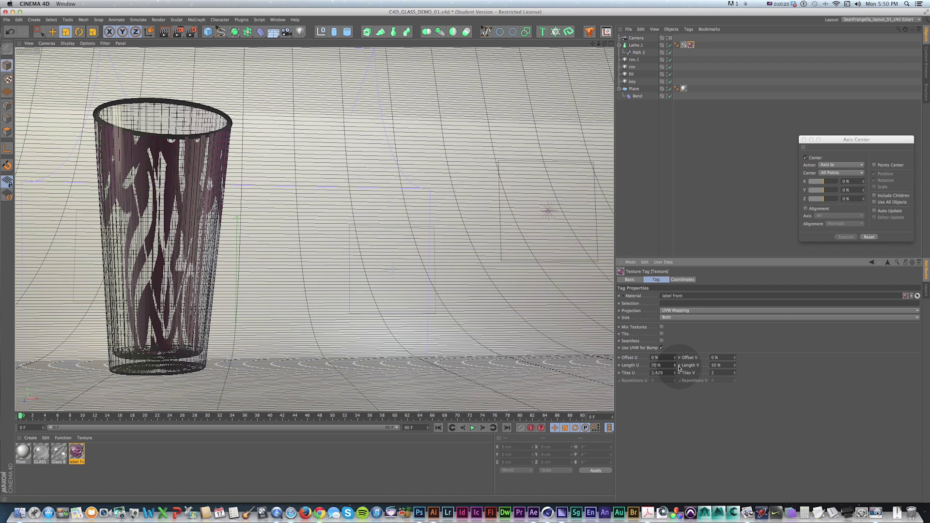
Size the label texture to Length U 8% and Length V 25%, offset 16% in U and 64% in V
left_click_drag(671, 366, 607, 363)
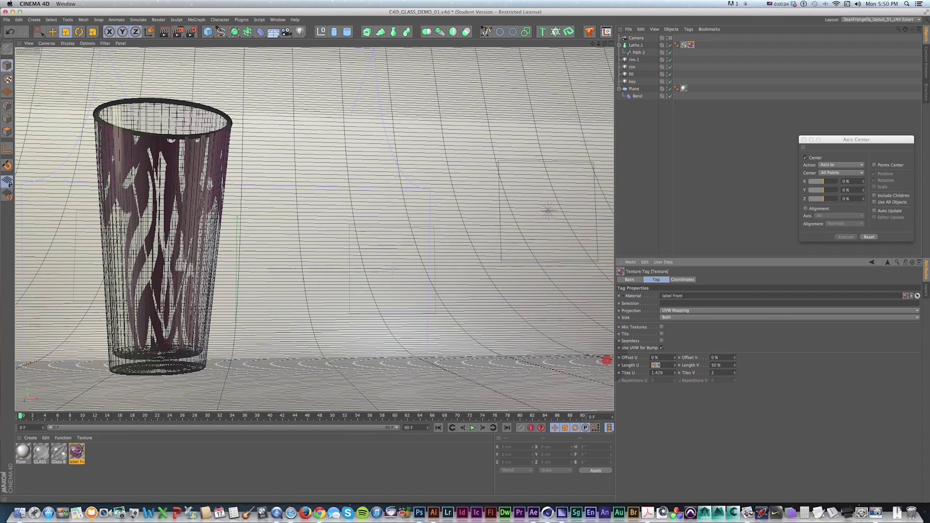
type("25")
key("Tab")
type("25")
key("Return")
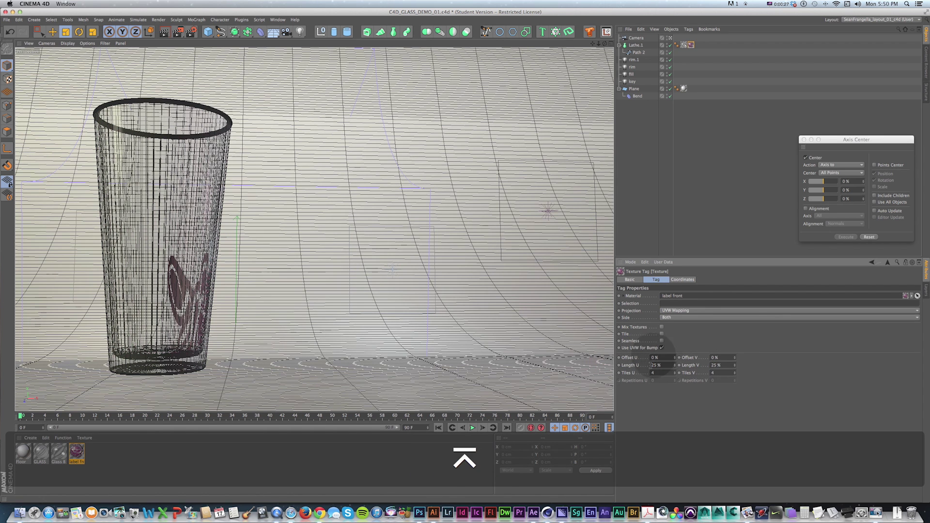
left_click_drag(676, 359, 734, 356)
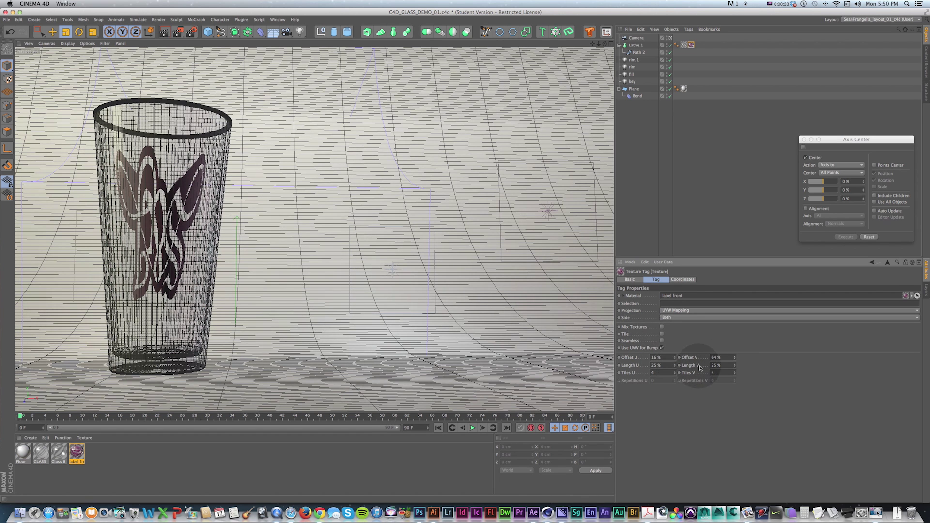
left_click_drag(676, 366, 674, 352)
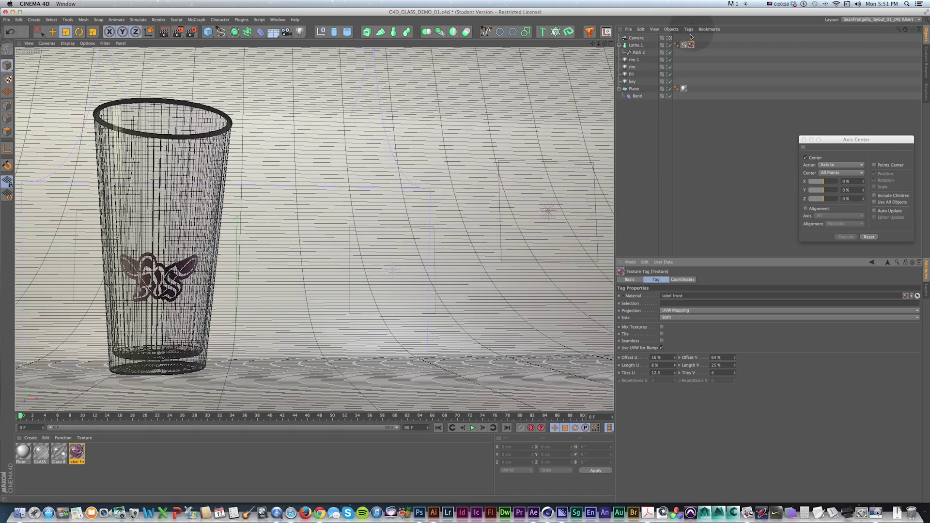
Leave the camera view for a closer look and flip the label with Length U −8% and Length V −25%
left_click(670, 37)
left_click_drag(347, 229, 299, 225, "alt")
right_click_drag(229, 173, 213, 215, "alt")
left_click_drag(248, 208, 383, 159, "alt")
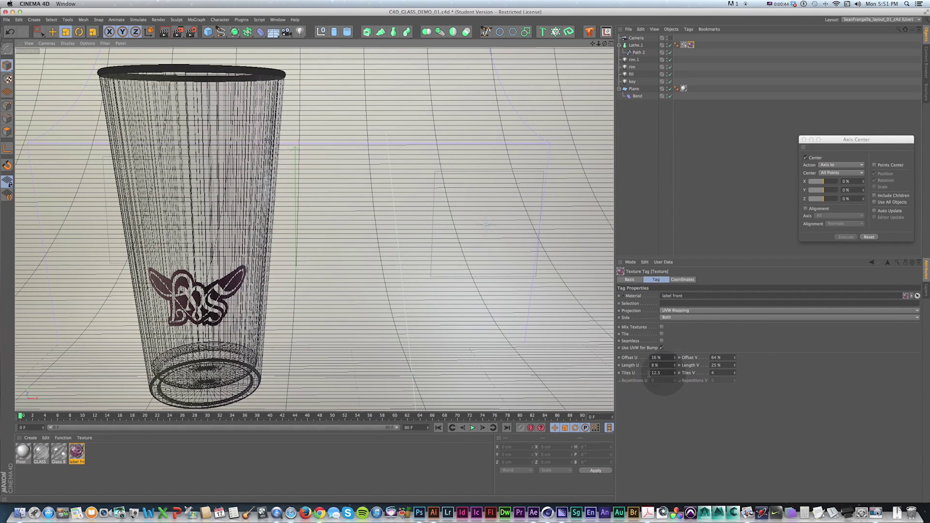
left_click(652, 373)
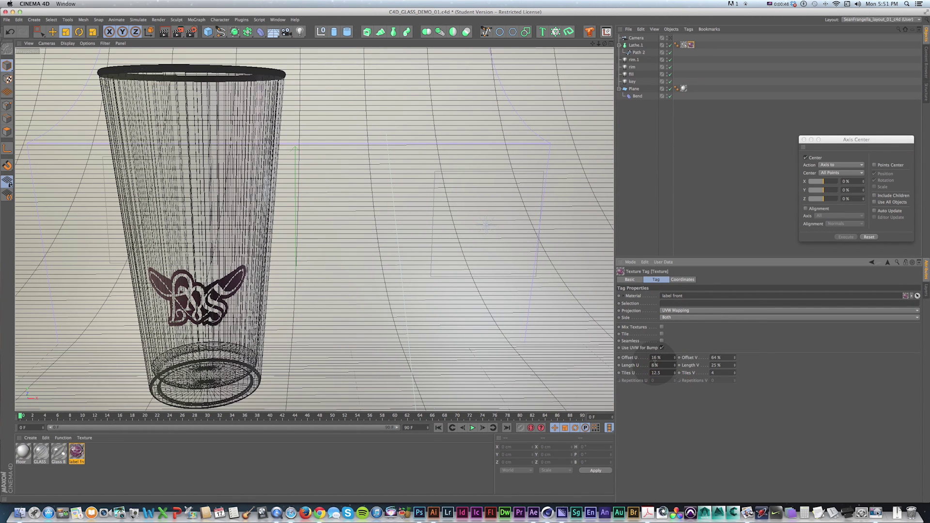
type("-")
key("Tab")
type("-4")
key("Return")
left_click(694, 375)
Reposition the flipped label on the upper front of the glass with Offset U 40% and Length V −42%, adjusting Offset V
left_click_drag(674, 358, 674, 358)
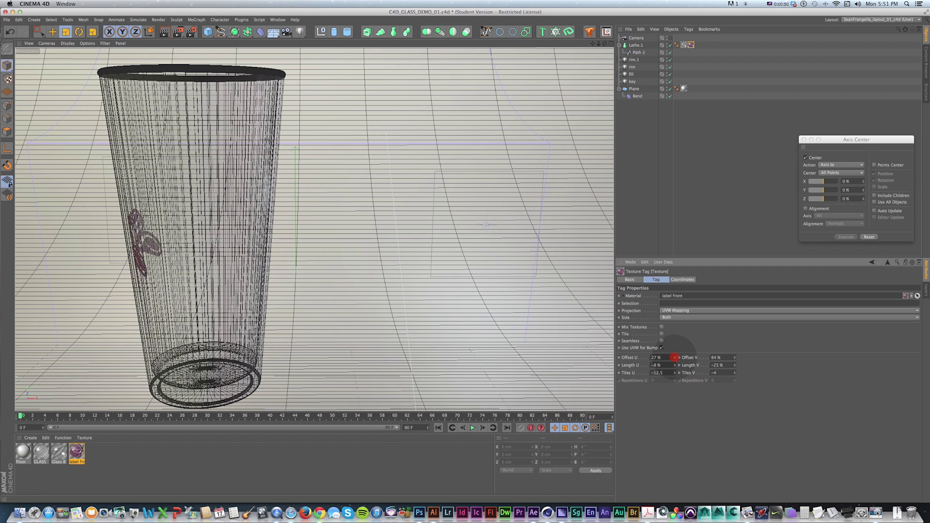
left_click_drag(735, 363, 735, 366)
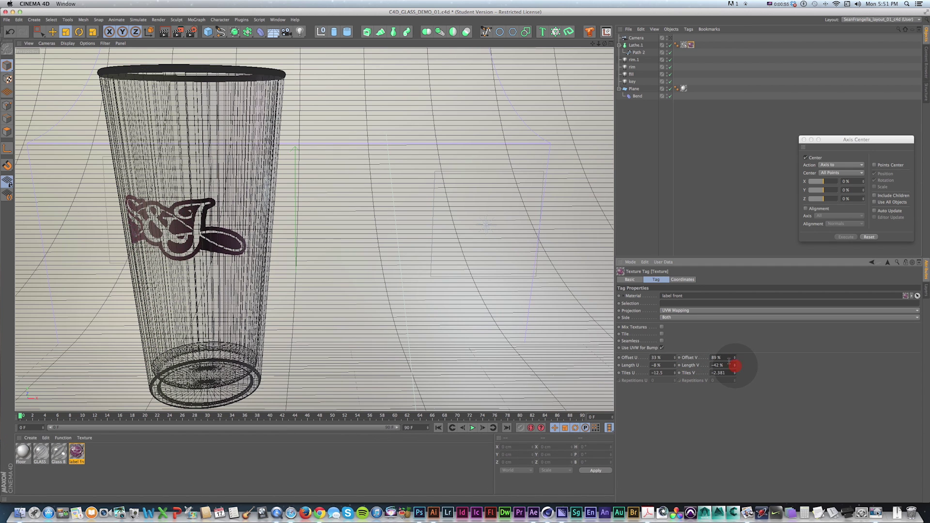
left_click_drag(675, 357, 675, 358)
left_click_drag(733, 358, 733, 356)
Fine-tune the label's U and V lengths through the scene camera and test-render the glass in the Picture Viewer
left_click(670, 38)
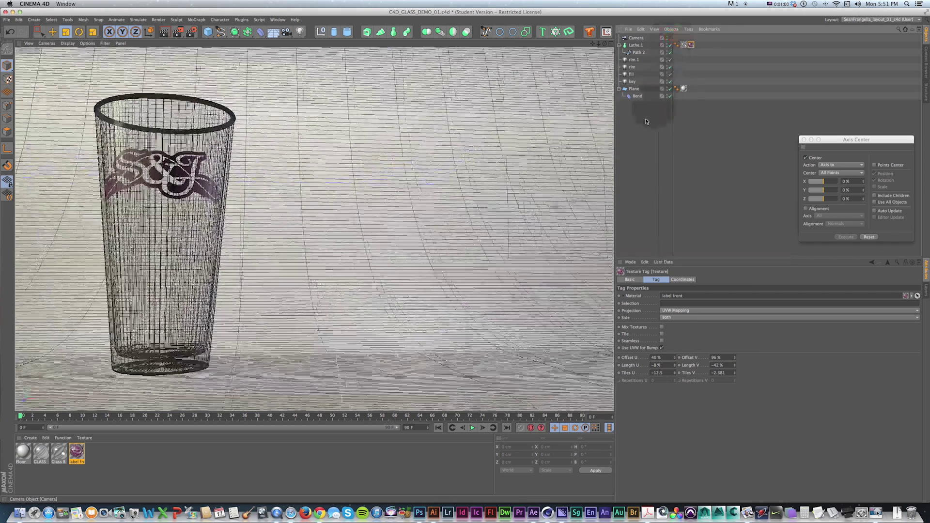
left_click_drag(675, 366, 674, 364)
left_click_drag(735, 367, 734, 369)
left_click_drag(677, 368, 676, 364)
key("shift")
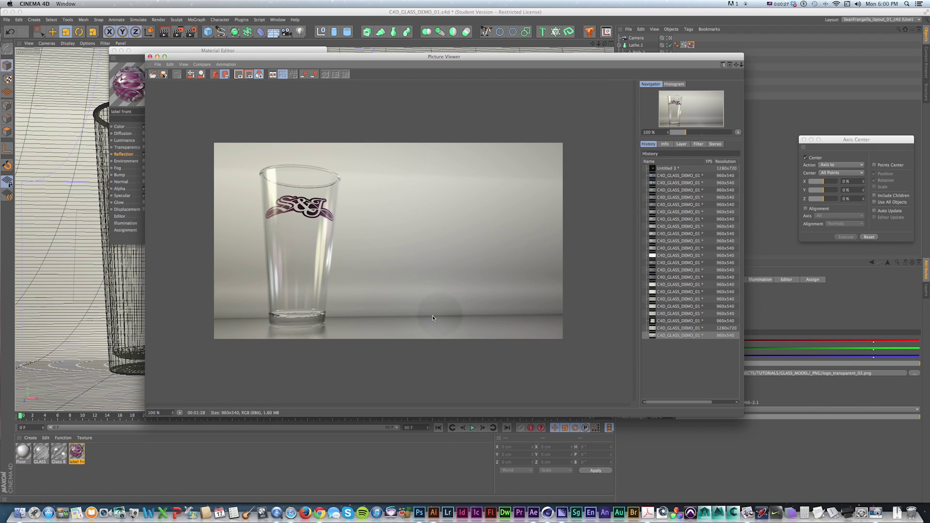
left_click(157, 57)
left_click(113, 51)
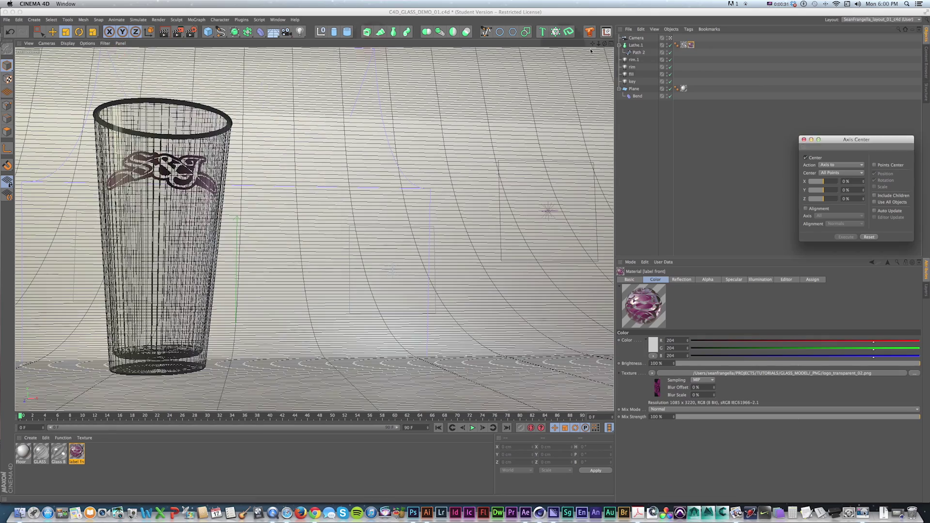
Move the camera and glass A together along Z away from the curved backdrop, then return to the camera view
left_click(670, 38)
scroll(361, 203, "down", 10)
left_click_drag(404, 206, 303, 206, "alt")
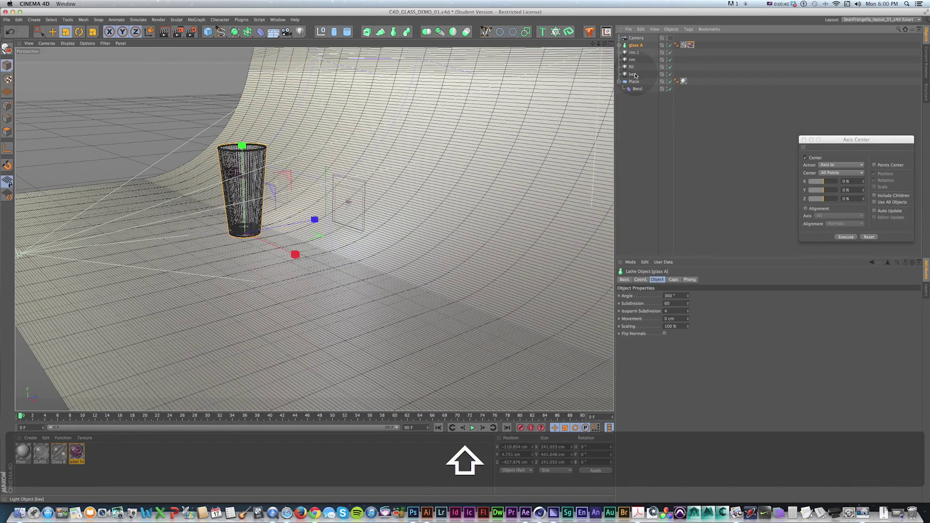
left_click(632, 74, "shift")
key("e")
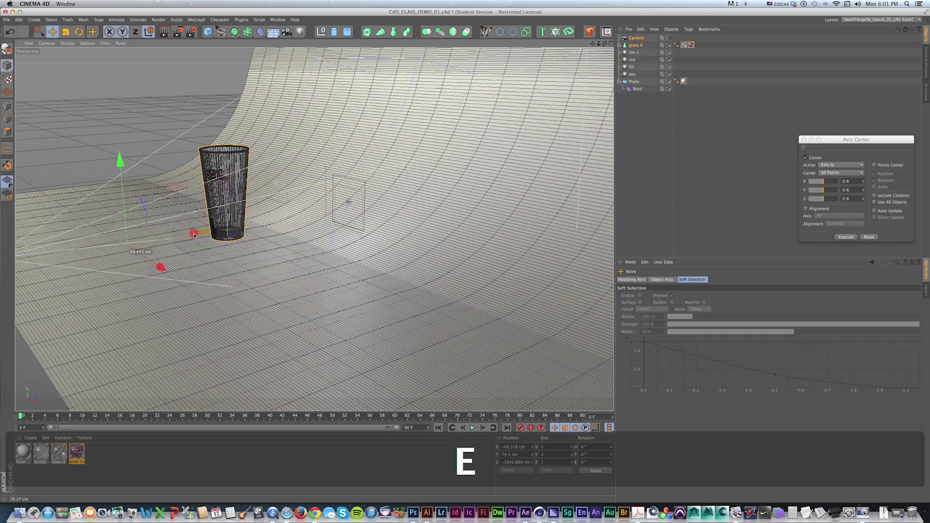
left_click(671, 39)
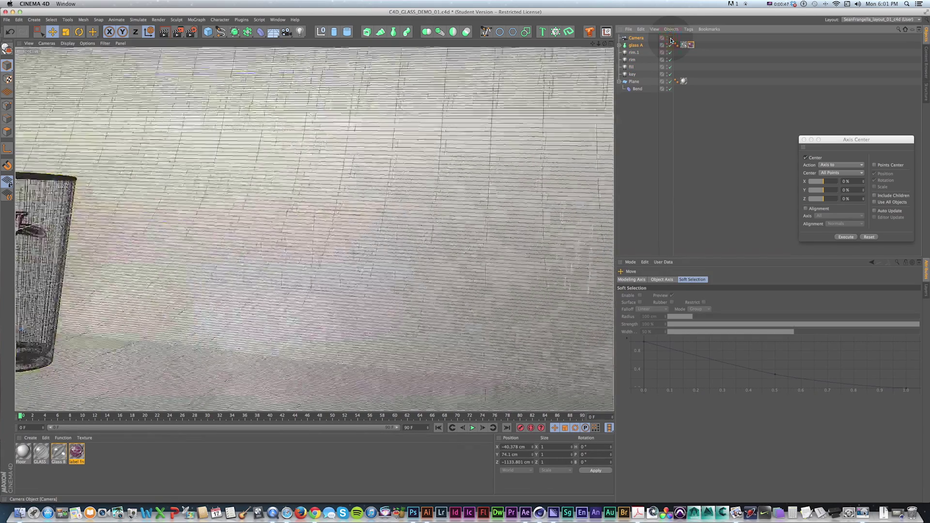
Duplicate the label front material and rename the copy "label back"
left_click(216, 457)
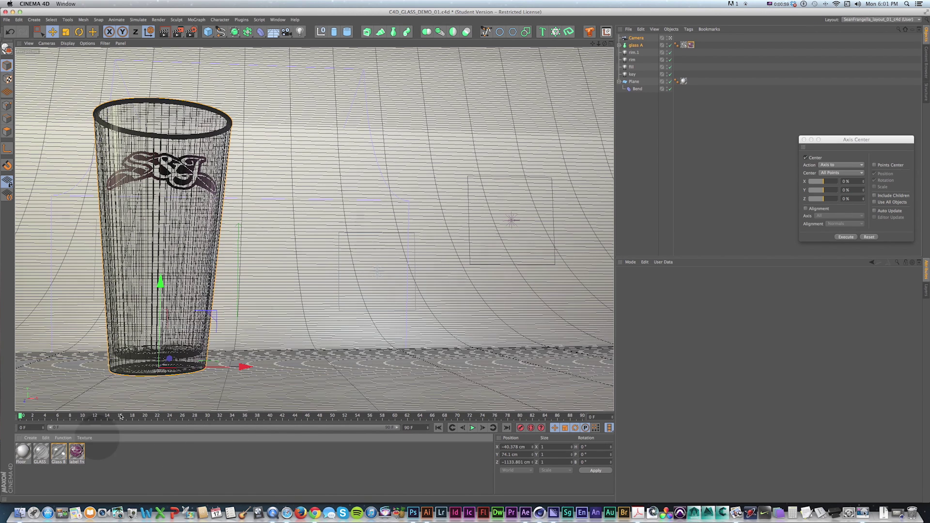
left_click_drag(74, 453, 95, 452, "super")
double_click(94, 451)
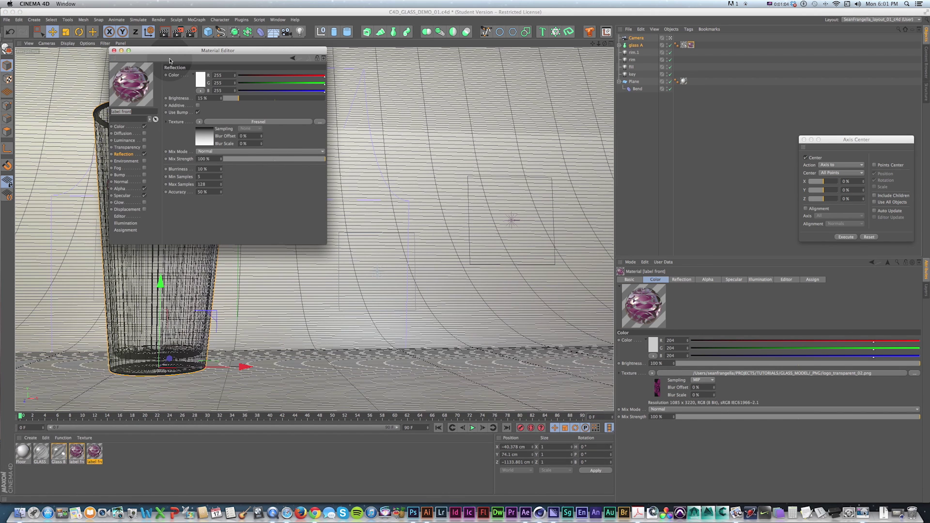
type("ack")
left_click(131, 112)
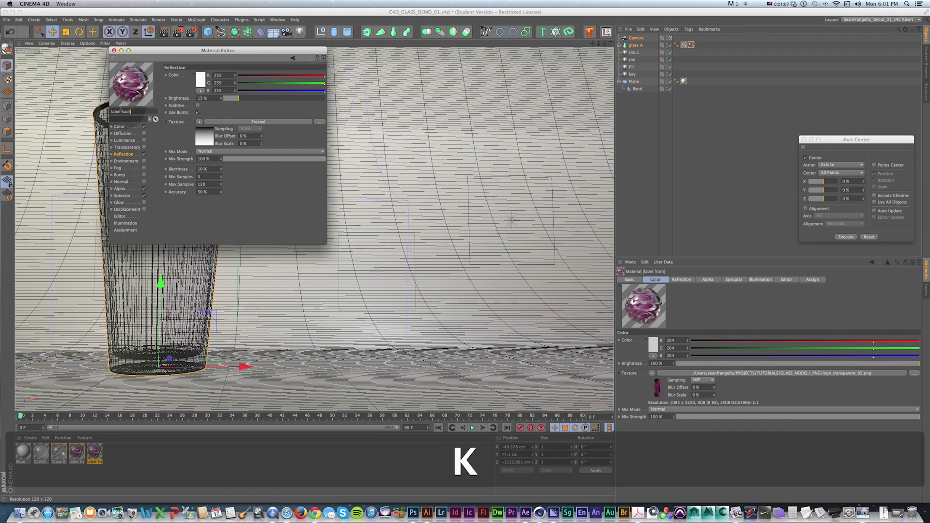
Replace the label back material's color texture with Back_logo_transparent_02.png
left_click(127, 127)
left_click(320, 108)
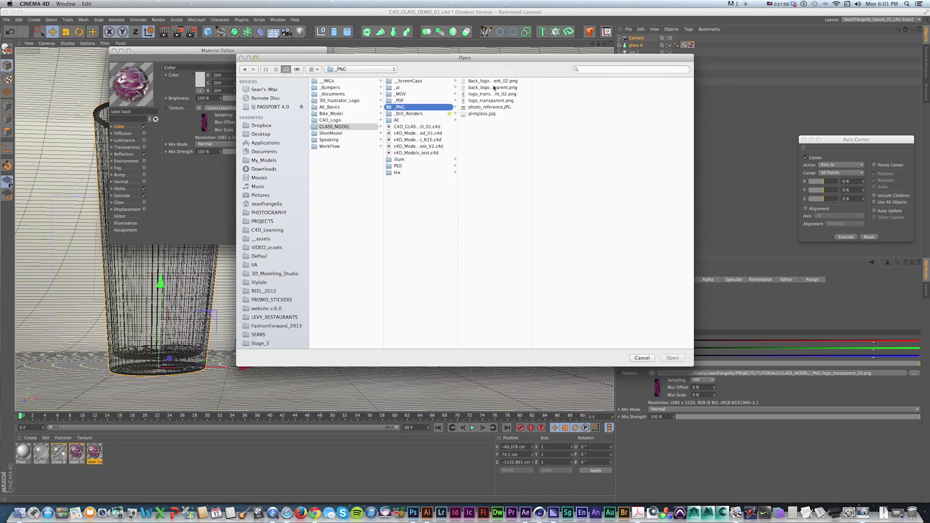
left_click(495, 84)
key("Return")
left_click(486, 163)
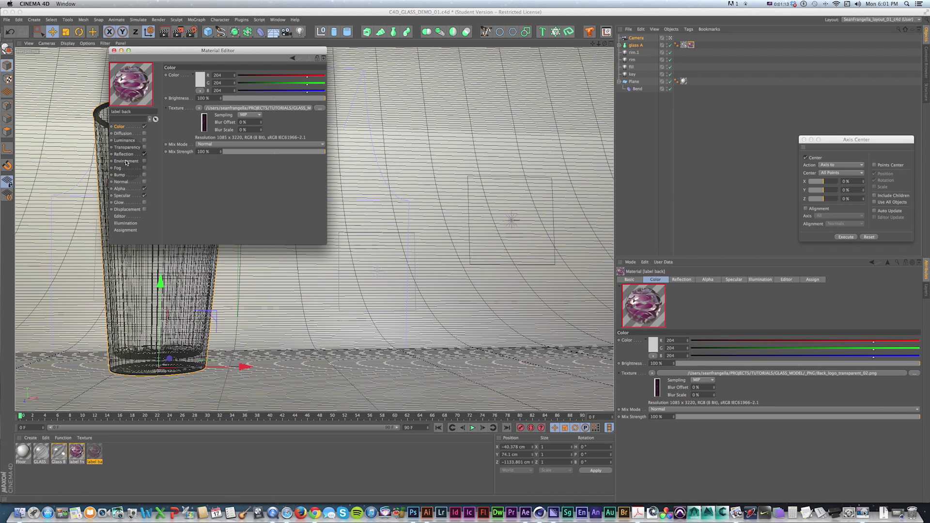
Replace the label back material's alpha texture with the transparent back logo PNG and close the material editor
left_click(119, 188)
left_click(317, 119)
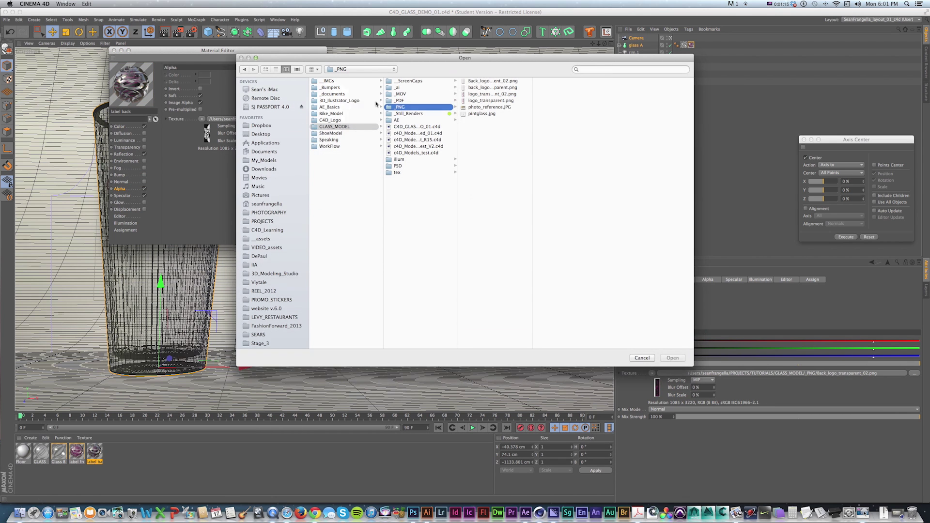
left_click(478, 87)
key("Return")
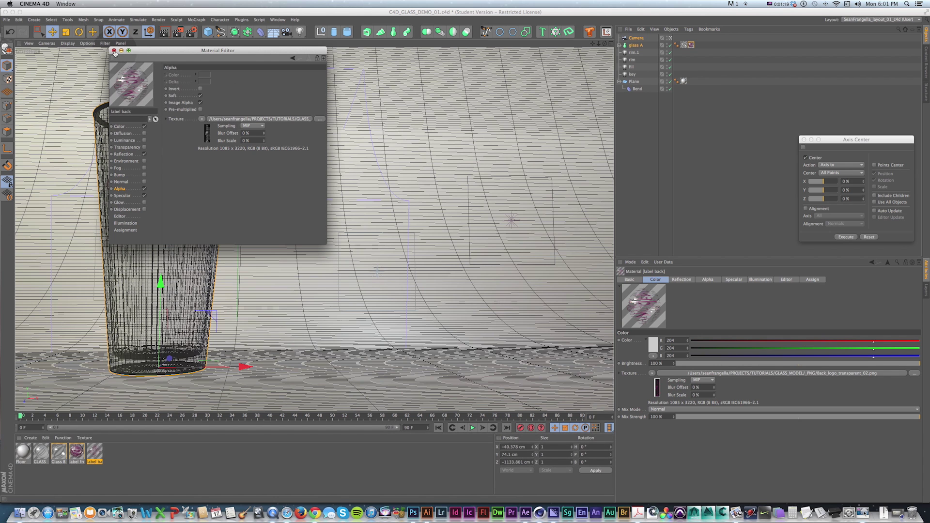
left_click(114, 51)
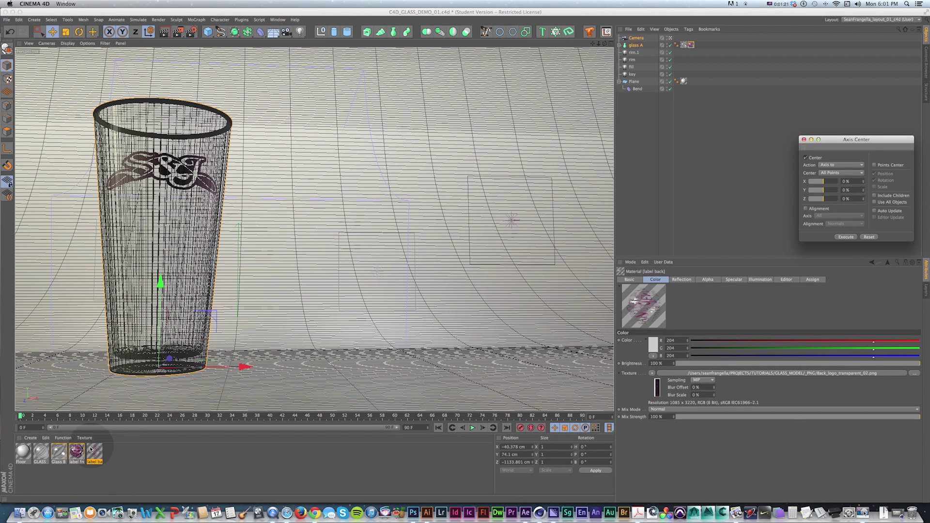
left_click_drag(94, 453, 643, 46)
left_click(694, 96)
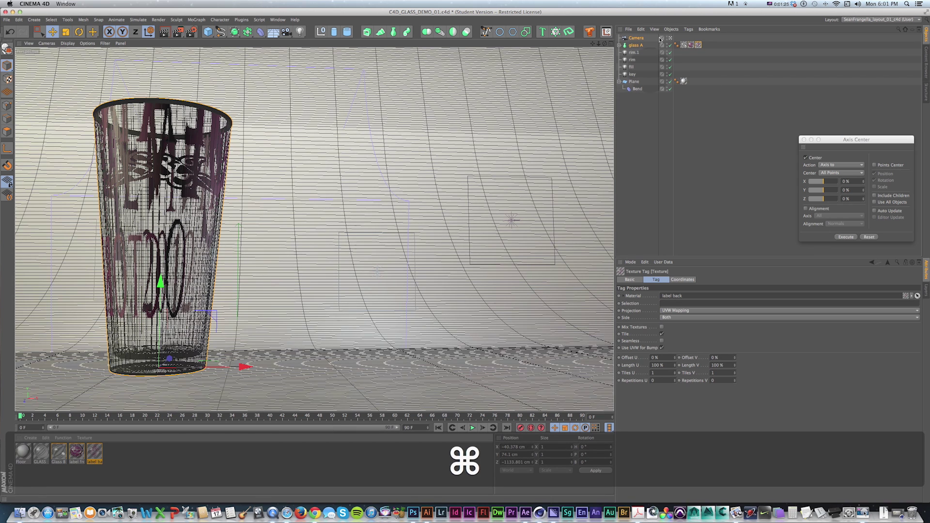
key("super+z")
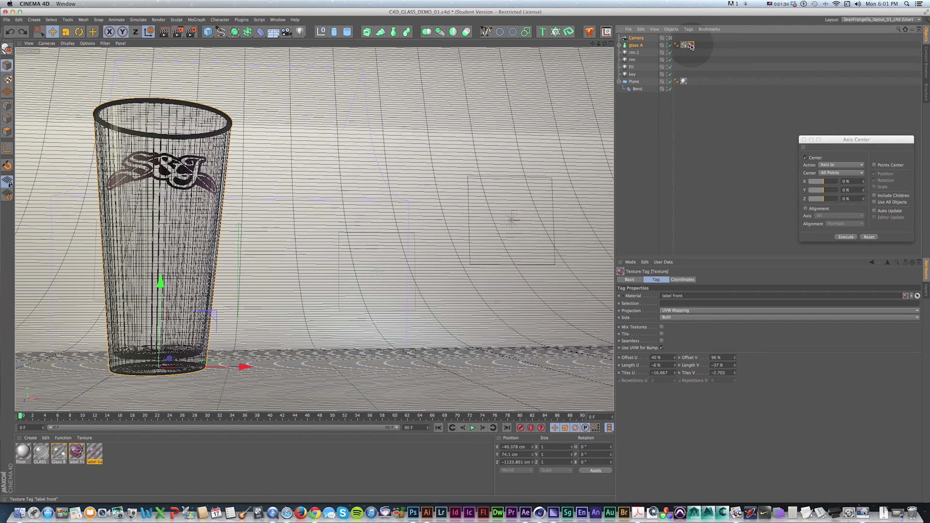
Duplicate the label front texture tag on glass A, assigning the label back material and a 33% horizontal offset to the copy
left_click_drag(698, 46, 700, 45, "super")
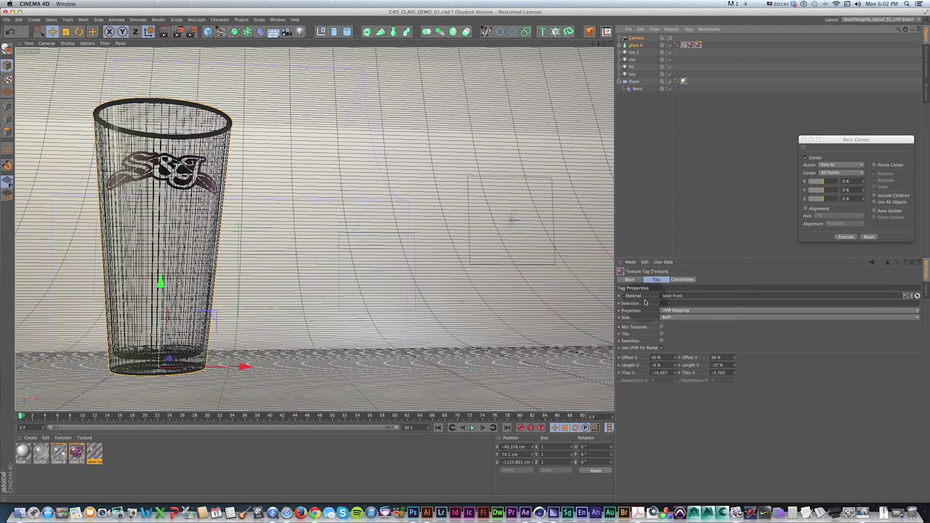
left_click(864, 304)
left_click(918, 297)
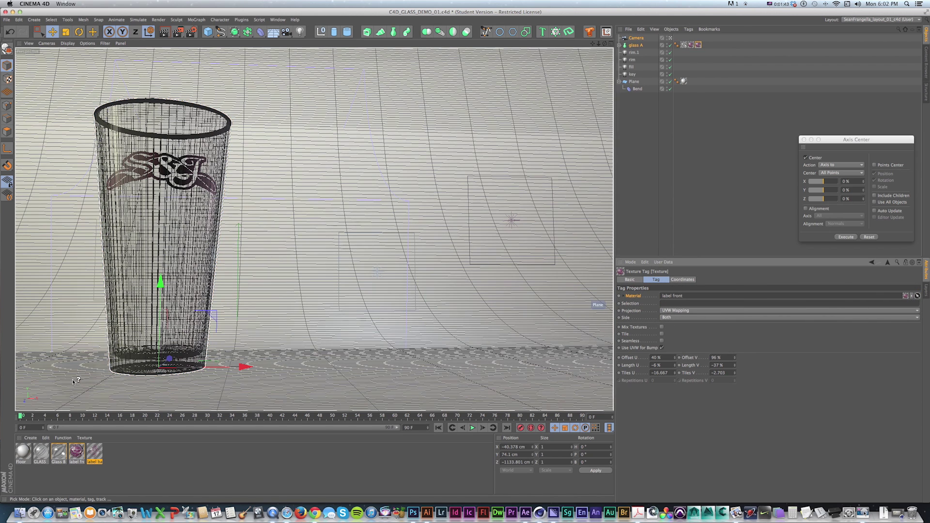
left_click(96, 452)
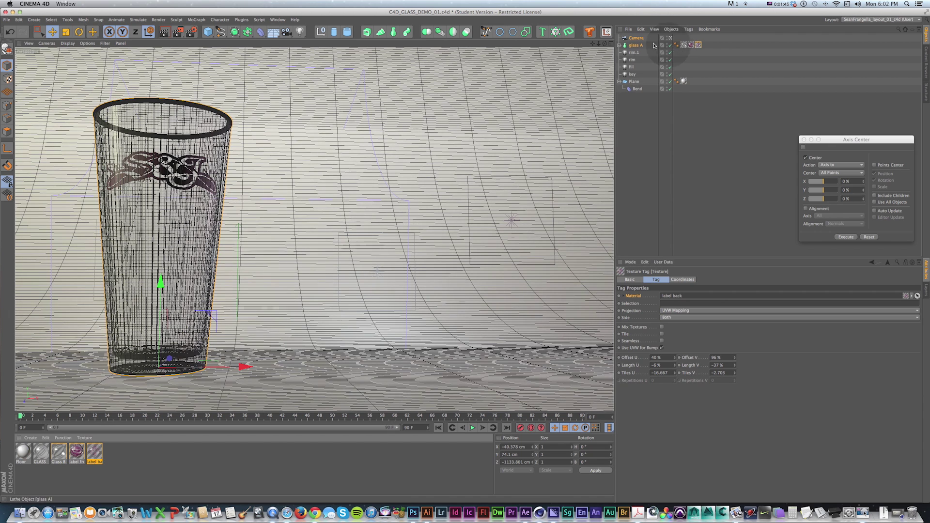
left_click(675, 357)
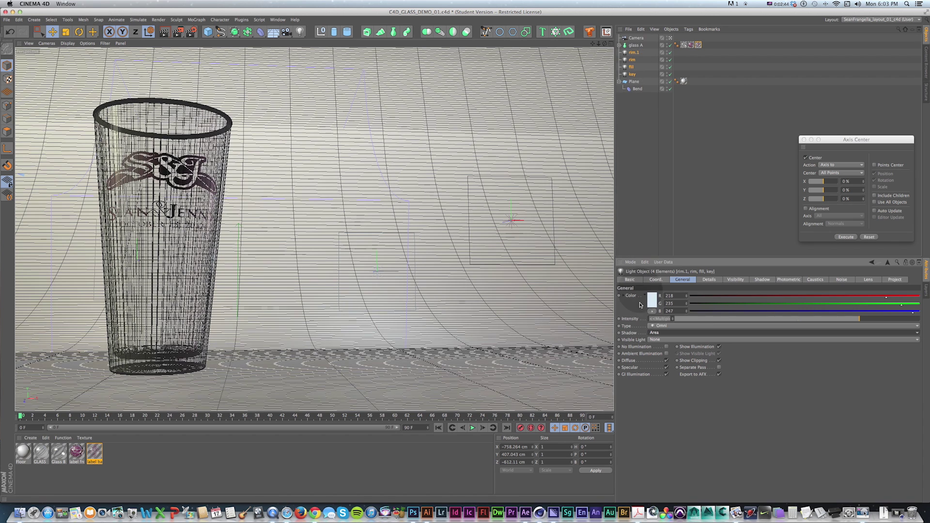
Set the four lights' shadows to None and preview the labelled glass with an interactive render region around it
left_click(656, 335)
left_click(658, 340)
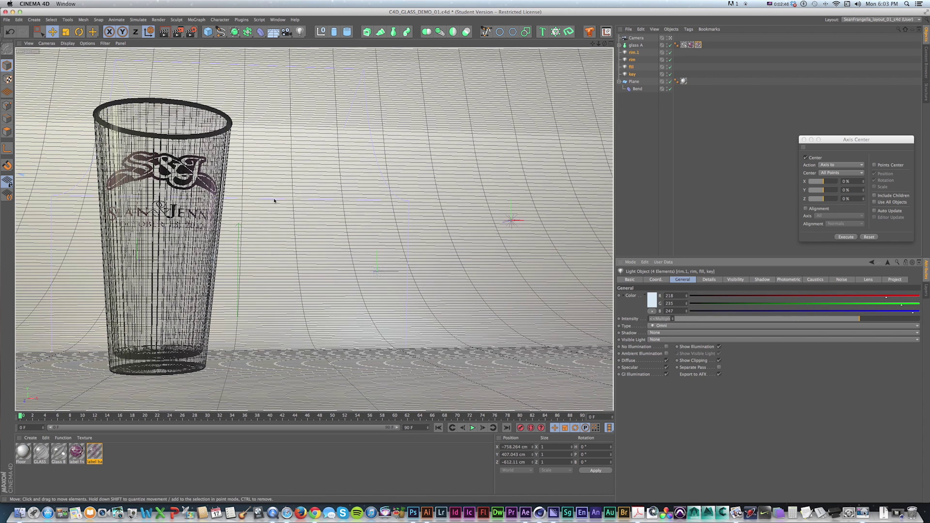
key("alt+r")
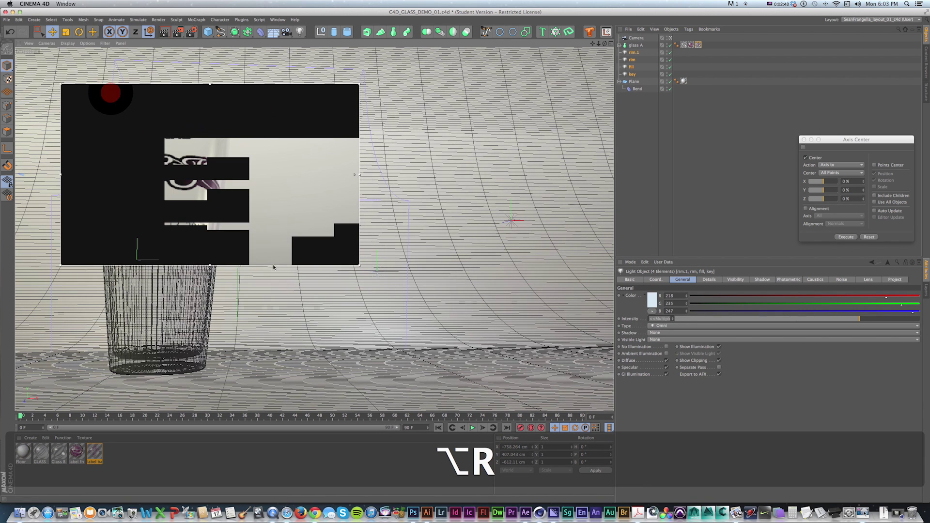
left_click_drag(359, 265, 293, 381)
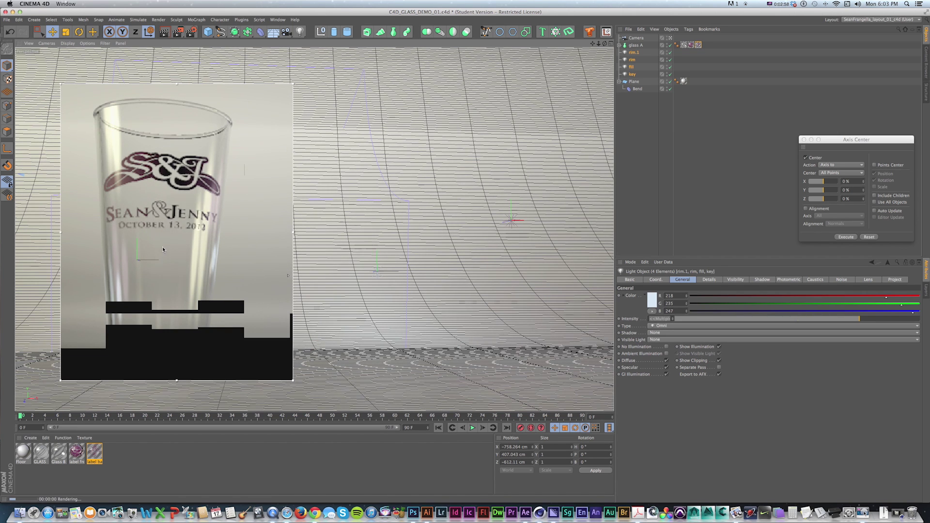
left_click(708, 84)
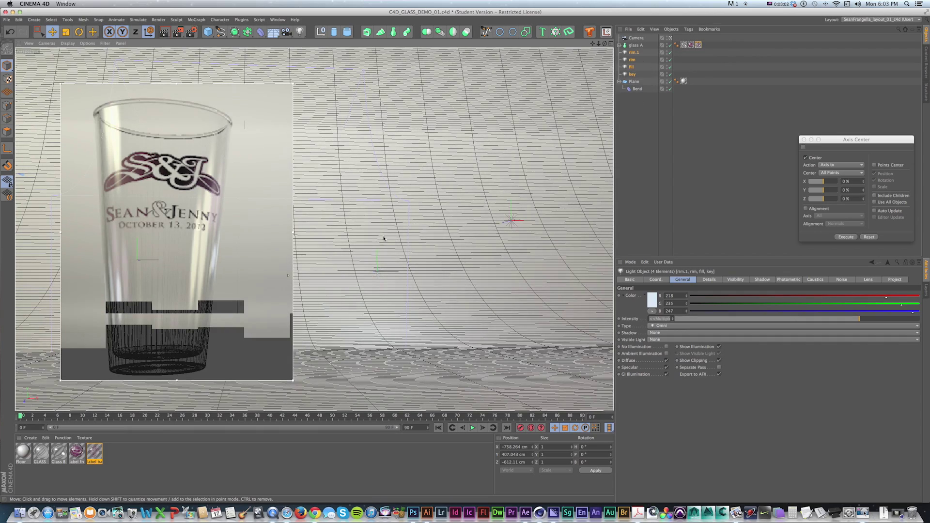
key("alt+r")
Try lowering the label back tag's vertical offset to about 48% to separate its lettering from the front logo
left_click(698, 45)
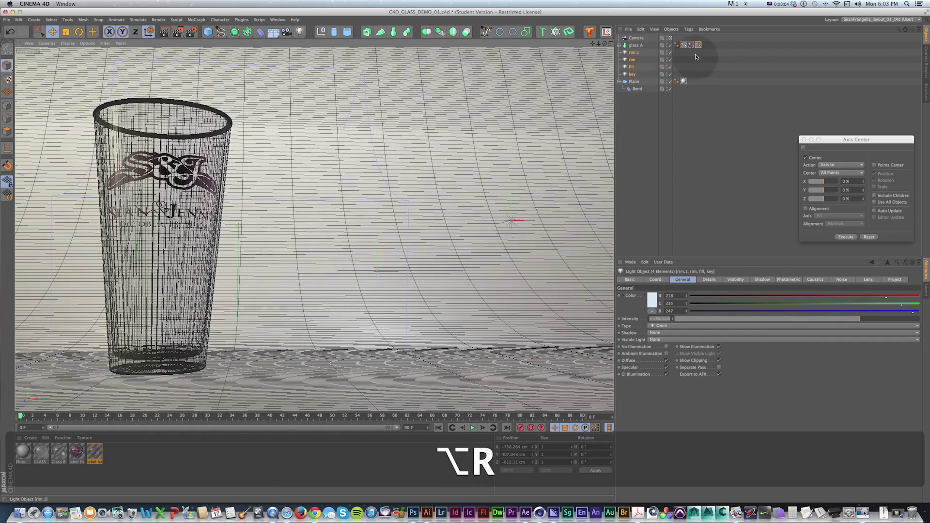
left_click_drag(509, 222, 341, 222, "alt")
scroll(265, 190, "up", 5)
key("1")
scroll(356, 213, "up", 2)
left_click(674, 357)
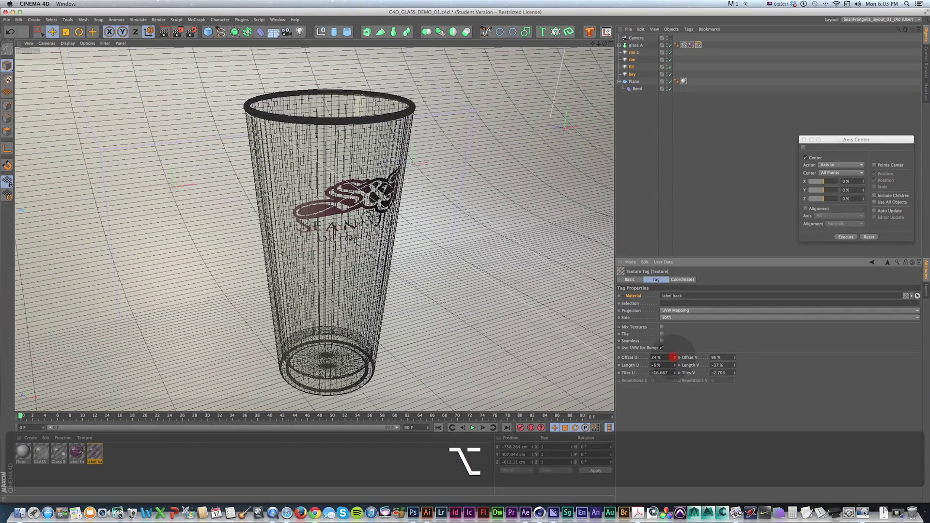
key("super+z")
left_click_drag(735, 359, 735, 357)
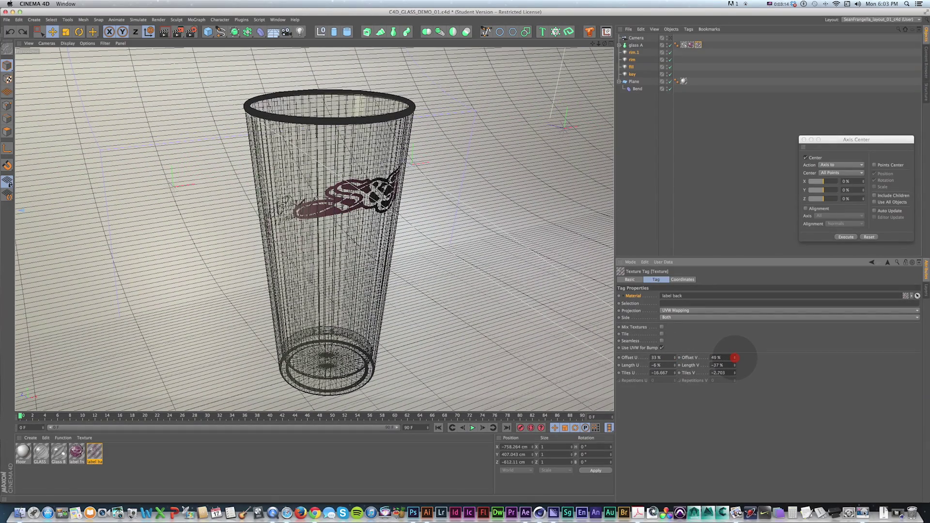
Adjust the label back tag's vertical offset to 46% while checking the lettering on the glass from several angles
left_click_drag(259, 210, 334, 199, "alt")
key("1")
left_click_drag(455, 156, 396, 219)
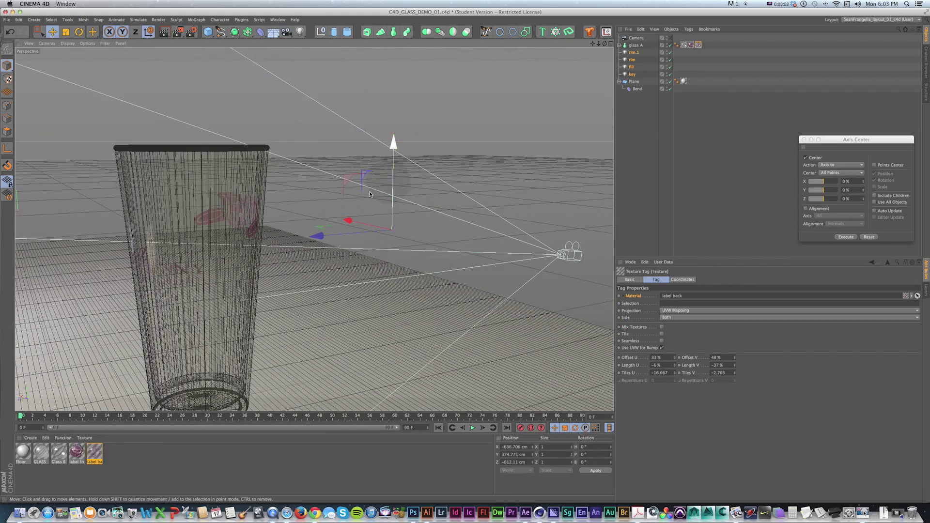
left_click_drag(246, 218, 95, 243, "alt")
left_click_drag(734, 360, 733, 357)
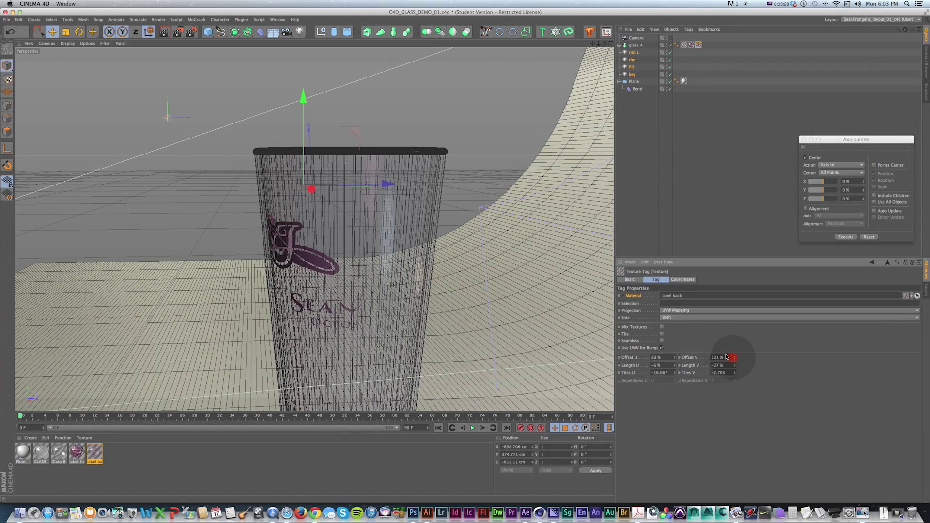
left_click_drag(415, 330, 392, 340, "alt")
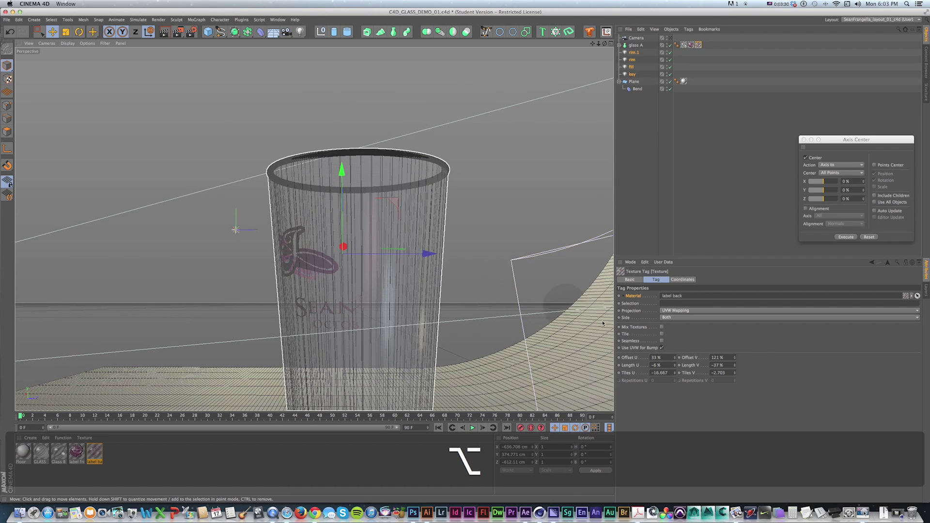
left_click_drag(735, 357, 735, 358)
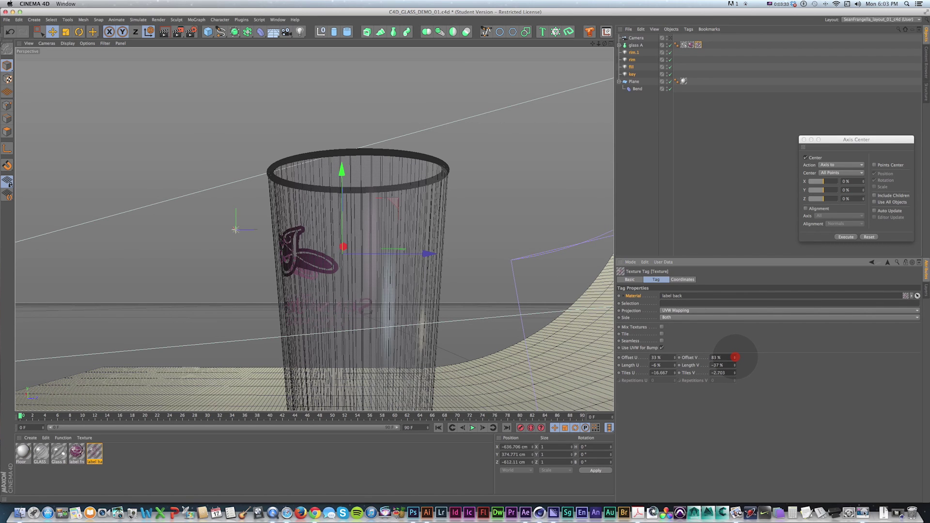
left_click_drag(388, 290, 757, 381, "alt")
left_click_drag(735, 358, 734, 356)
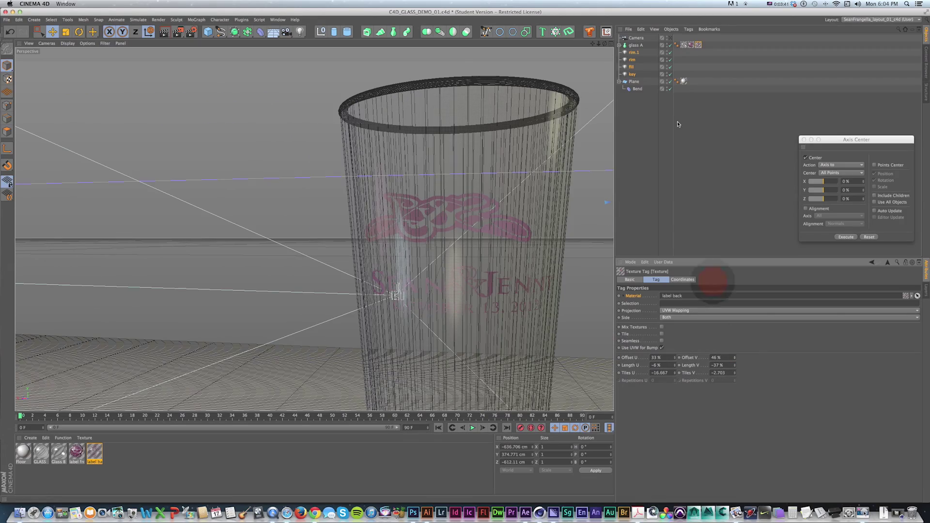
Return to the camera view and fine-tune the label back tag's horizontal offset
left_click(670, 38)
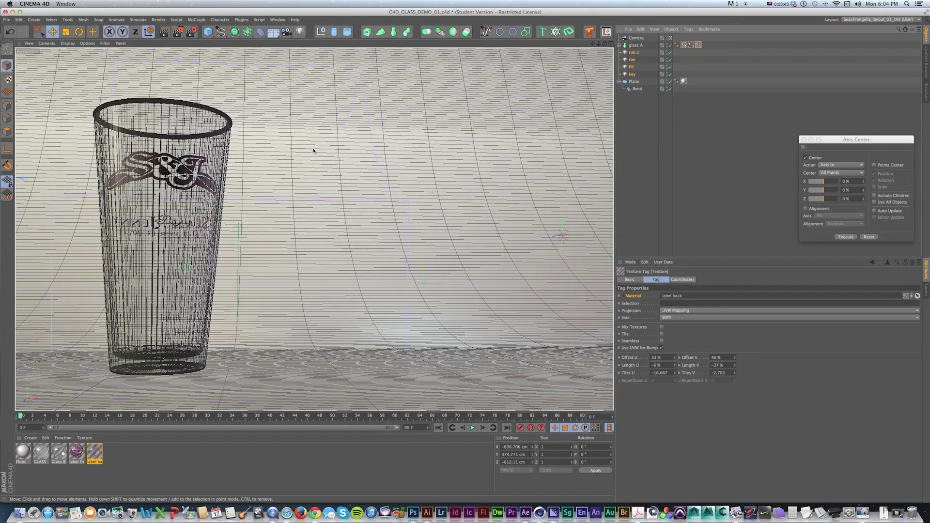
left_click(674, 358)
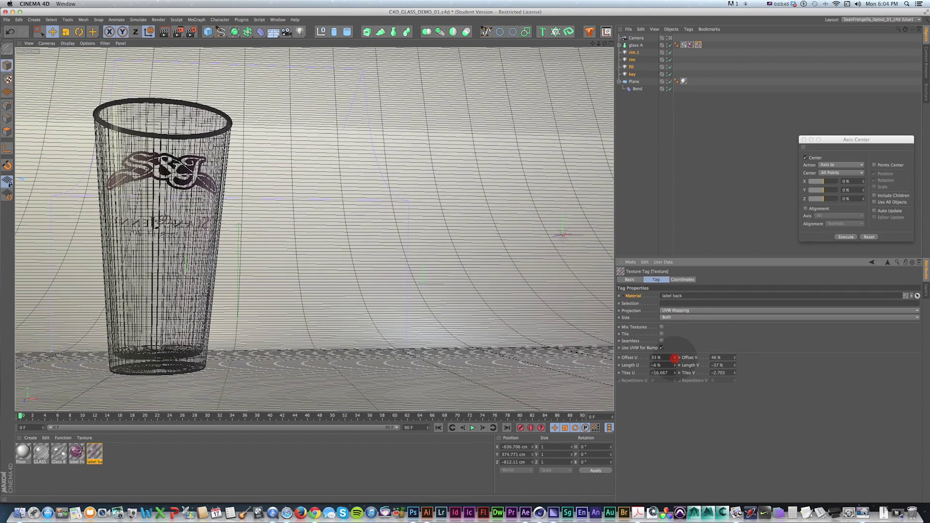
left_click_drag(675, 358, 639, 97)
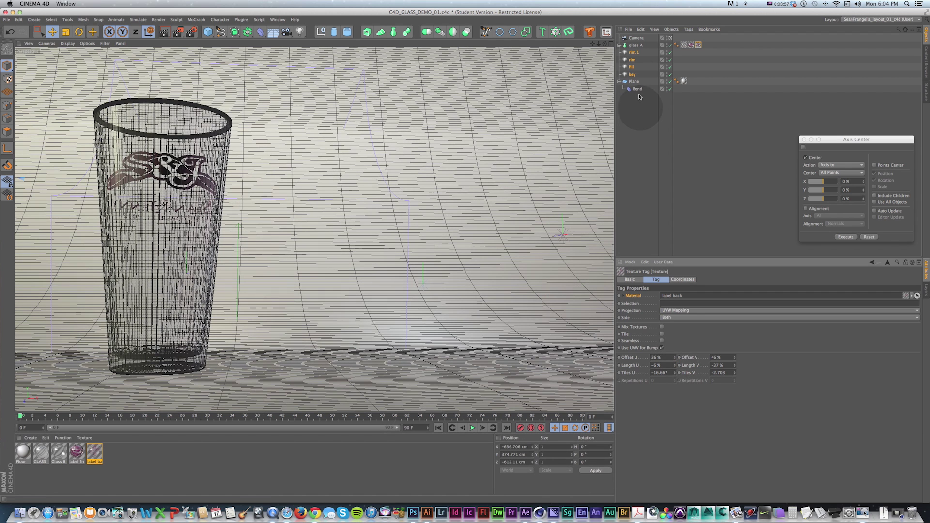
Save the scene, then create an instance of glass A and move it along X to about 121 cm
left_click(636, 45)
key("super+s")
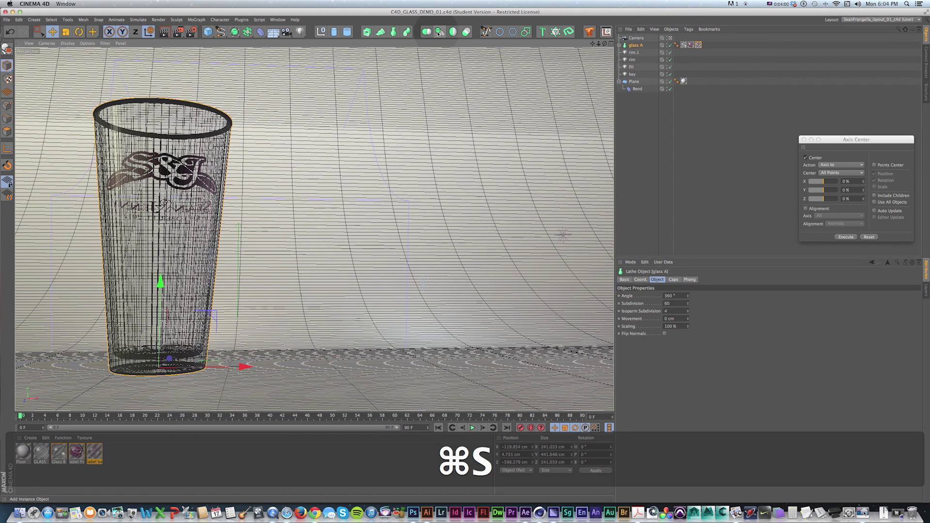
left_click(437, 33)
key("e")
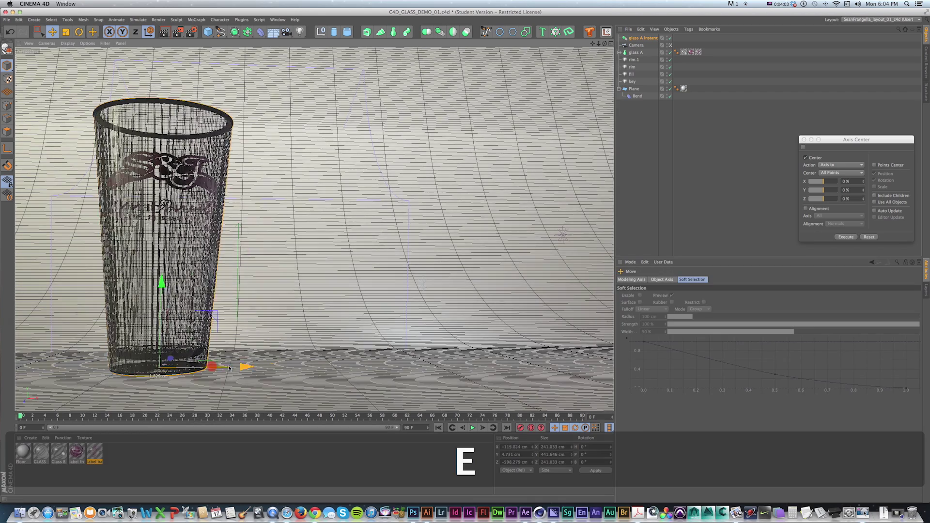
left_click_drag(230, 368, 366, 367)
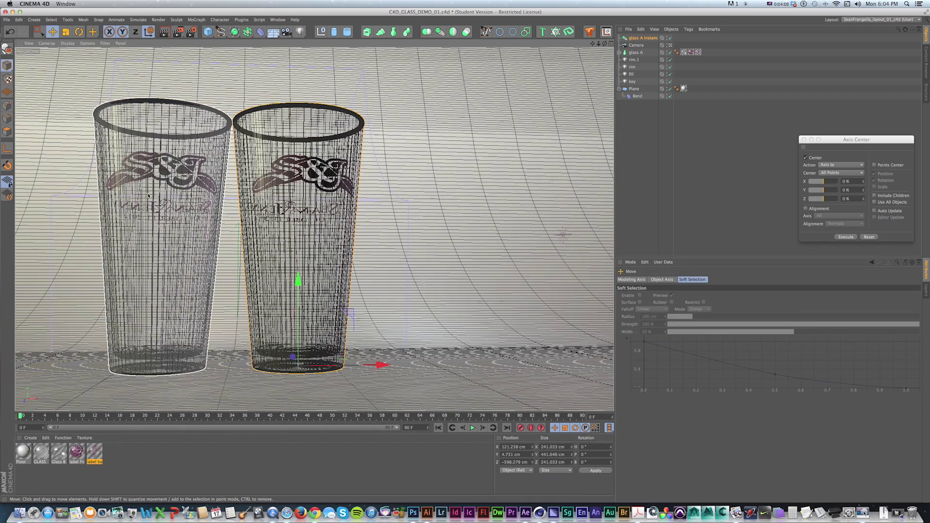
Leave the camera view and push the glass instance back along Z to about -430 cm
left_click(668, 44)
left_click(670, 45)
left_click_drag(377, 215, 18, 227, "alt")
scroll(310, 242, "down", 6)
key("1")
left_click_drag(339, 251, 143, 200)
key("r")
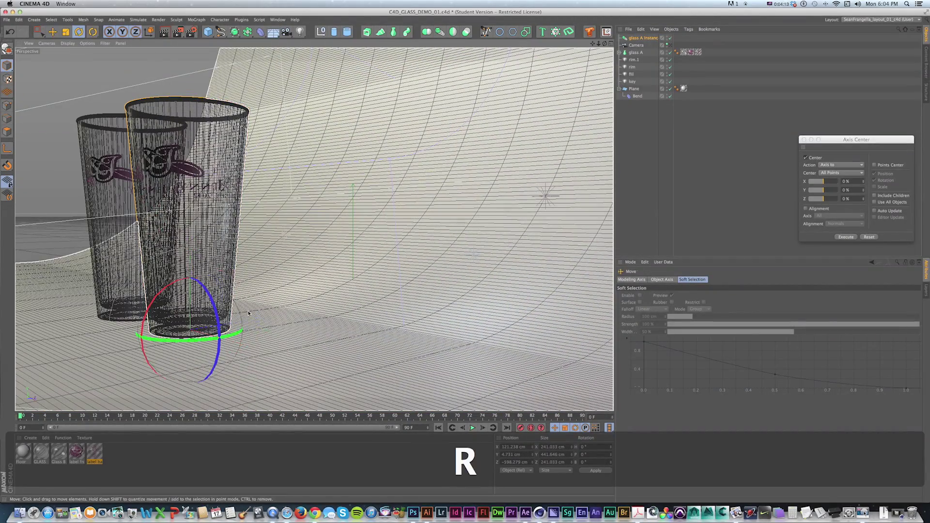
key("super+z")
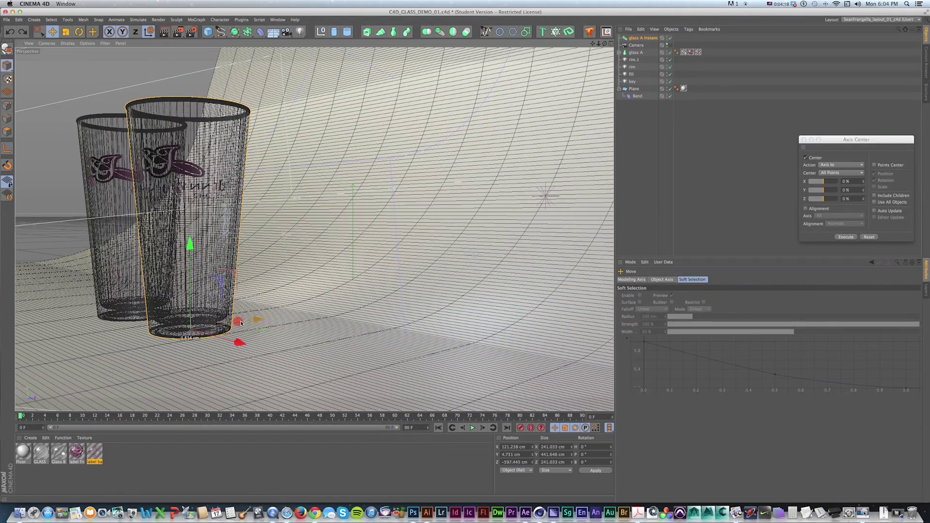
left_click_drag(238, 323, 317, 311)
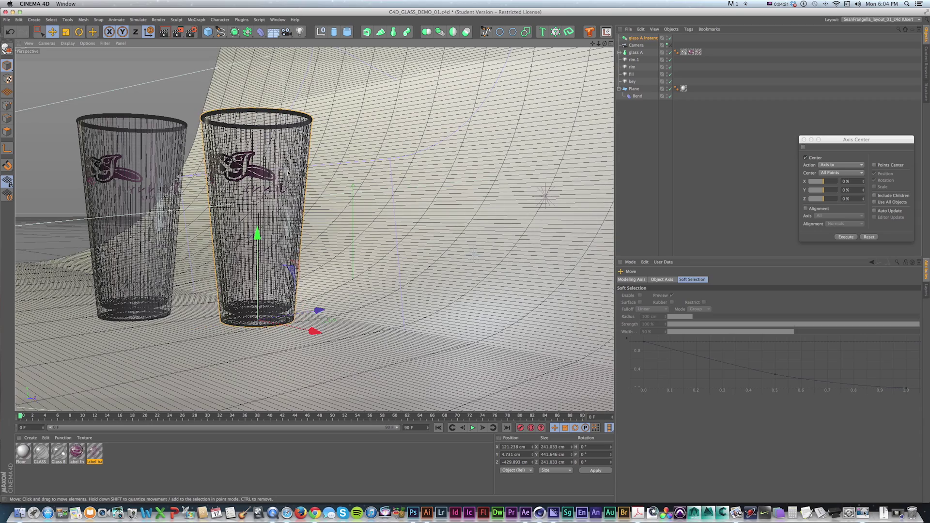
Rotate the glass instance about 85° onto its side and rest it on the floor at about X -124 cm, Y 81 cm
key("r")
left_click_drag(263, 270, 282, 306)
key("e")
left_click_drag(258, 252, 280, 278)
key("r")
key("e")
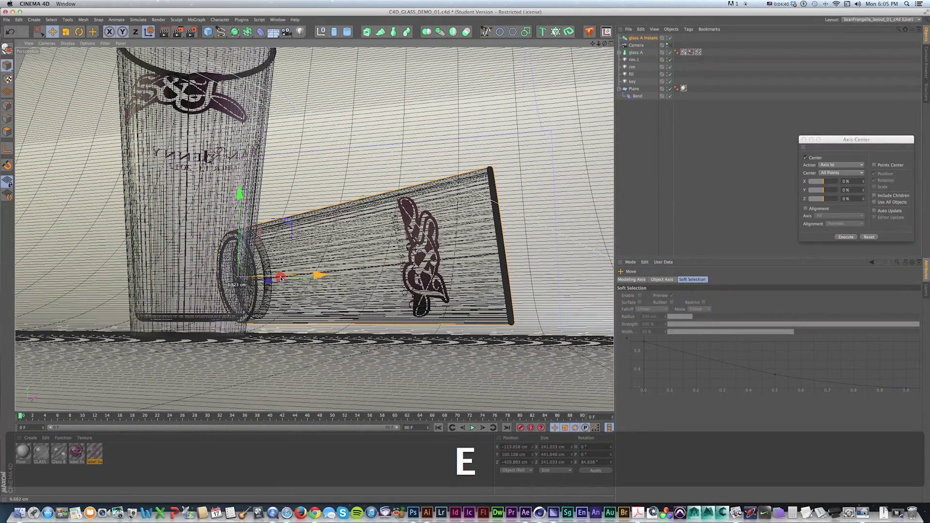
left_click_drag(238, 228, 238, 240)
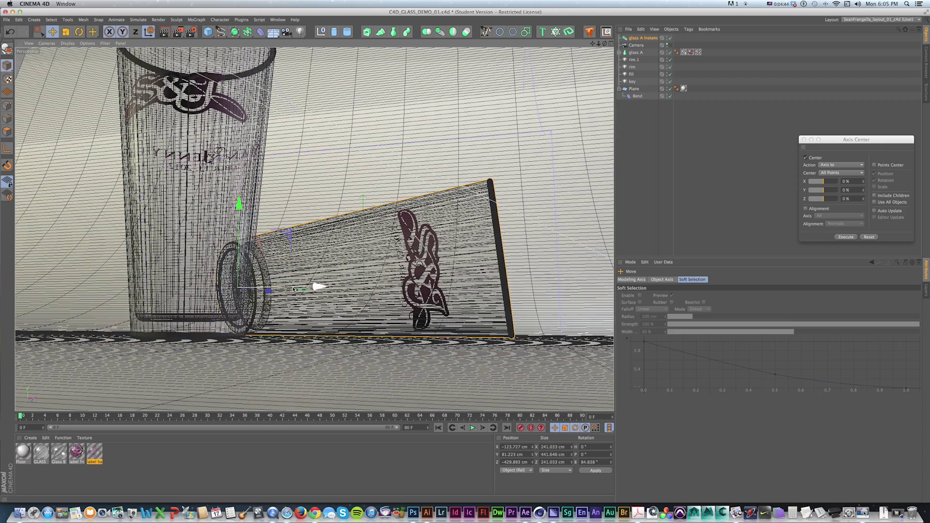
Rotate the lying glass instance in the camera view to a heading of about 159°, pitch 4° and bank -83°
key("r")
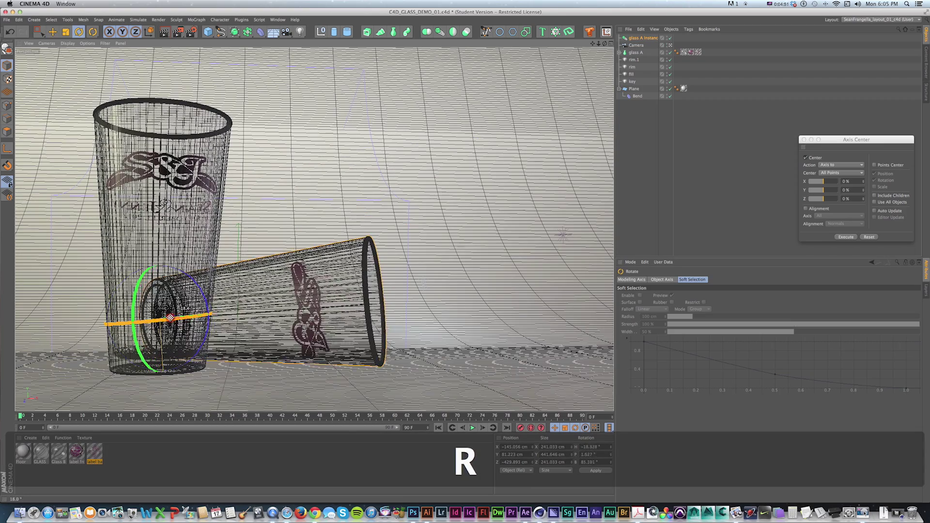
left_click_drag(170, 318, 168, 318)
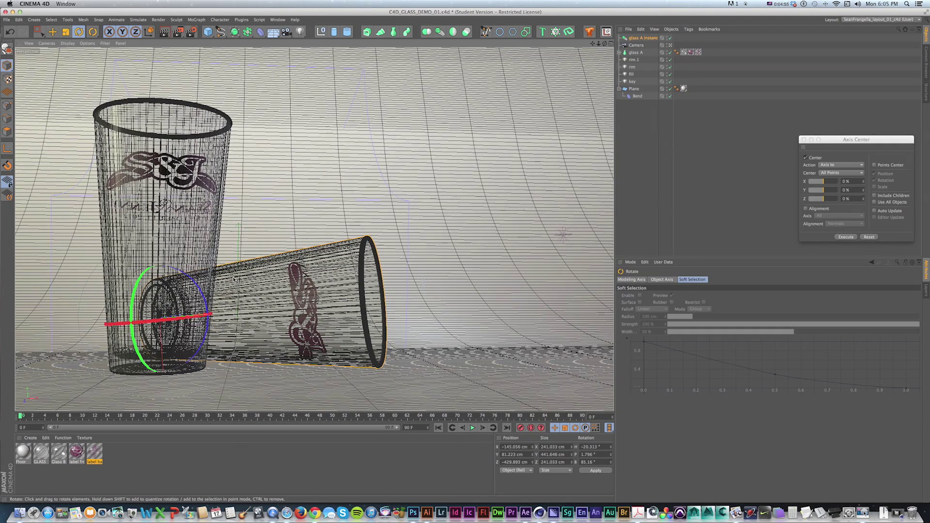
key("r")
left_click_drag(140, 281, 137, 326)
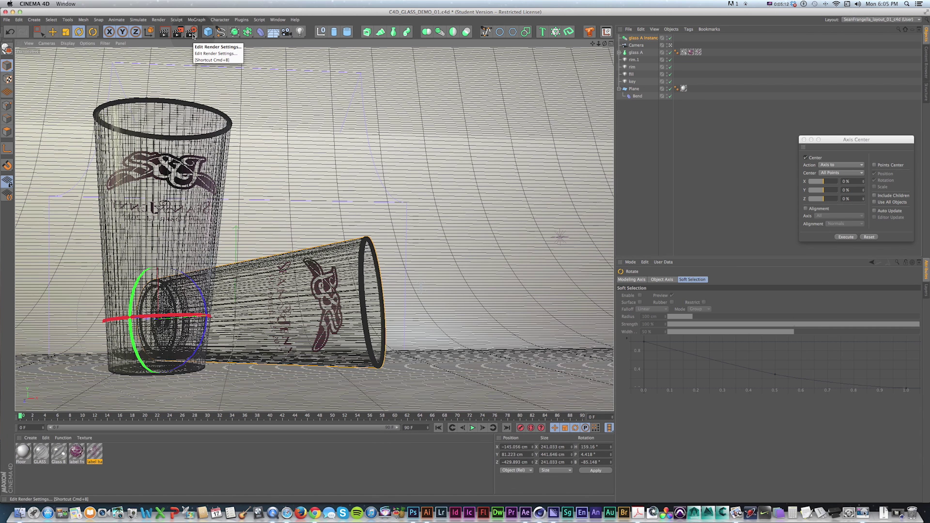
Review the render output settings with all four lights selected, then render the current frame to the Picture Viewer
left_click(193, 36)
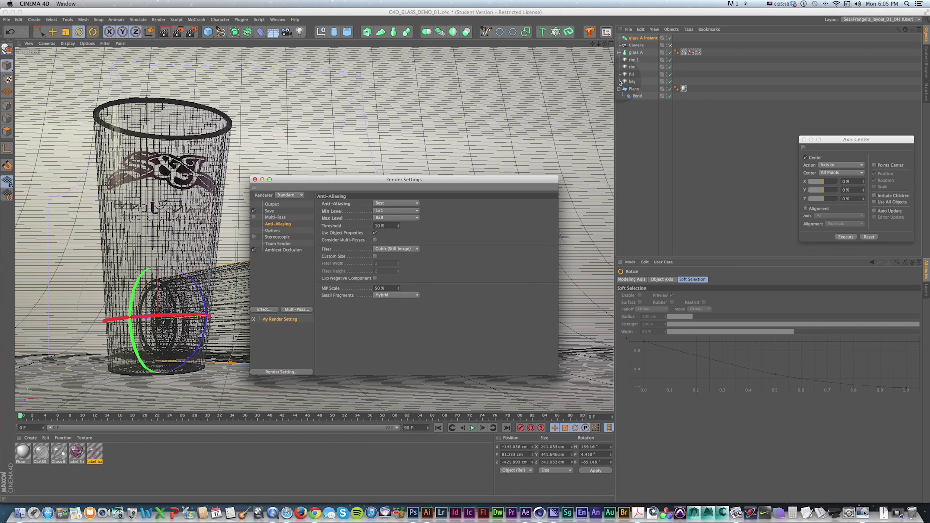
left_click(634, 60)
left_click(632, 82, "shift")
left_click(272, 205)
key("Tab")
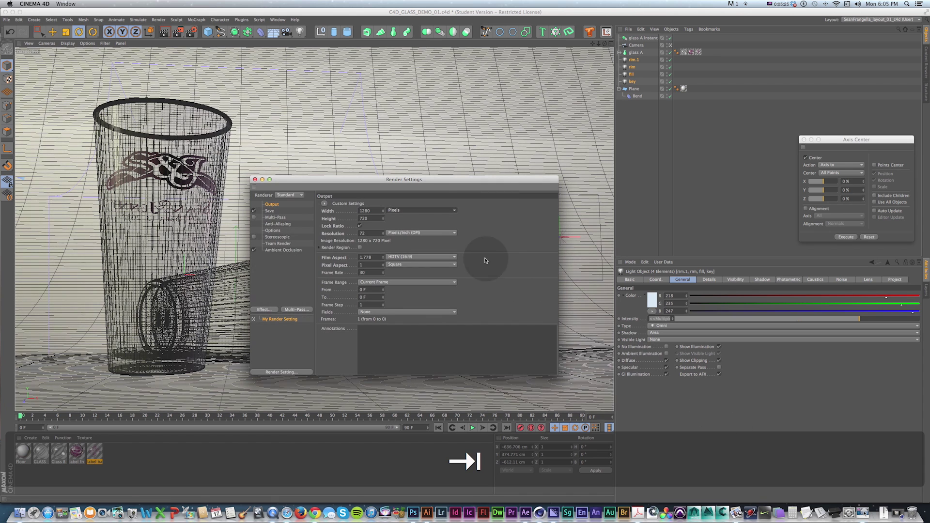
key("shift+r")
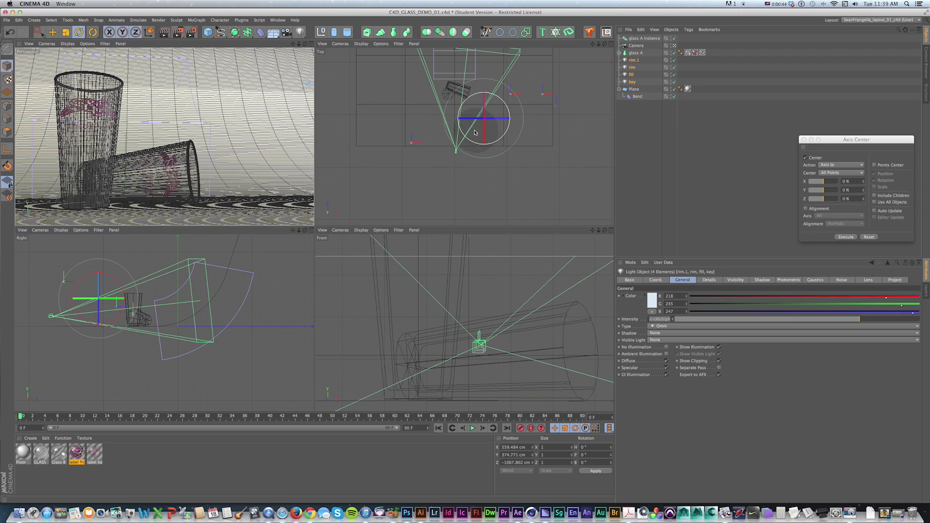
Start an interactive render region and fit it over the label on the upright glass in the camera view
left_click(412, 143)
left_click(511, 95)
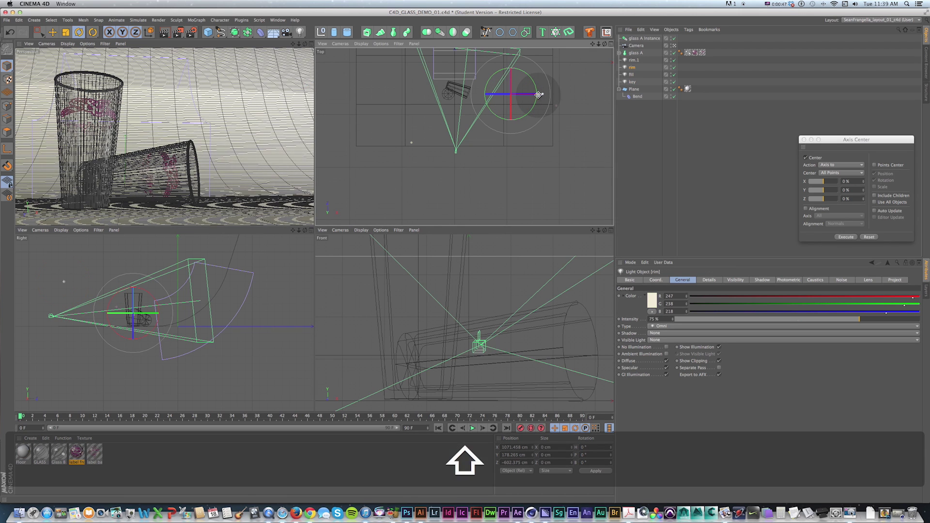
key("e")
left_click(116, 117)
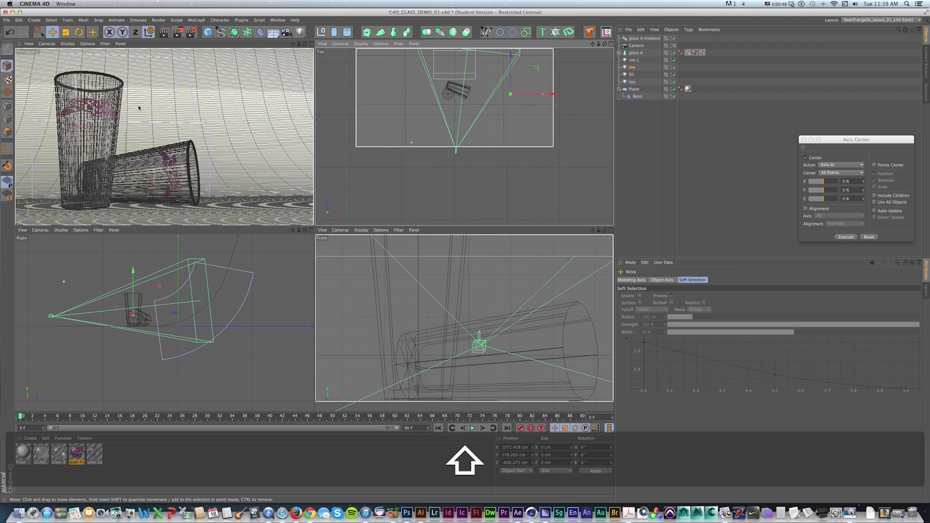
key("alt+r")
left_click_drag(175, 89, 109, 88)
Move both rim lights together in the top view, from far beside the glasses to close beside them
left_click(510, 94)
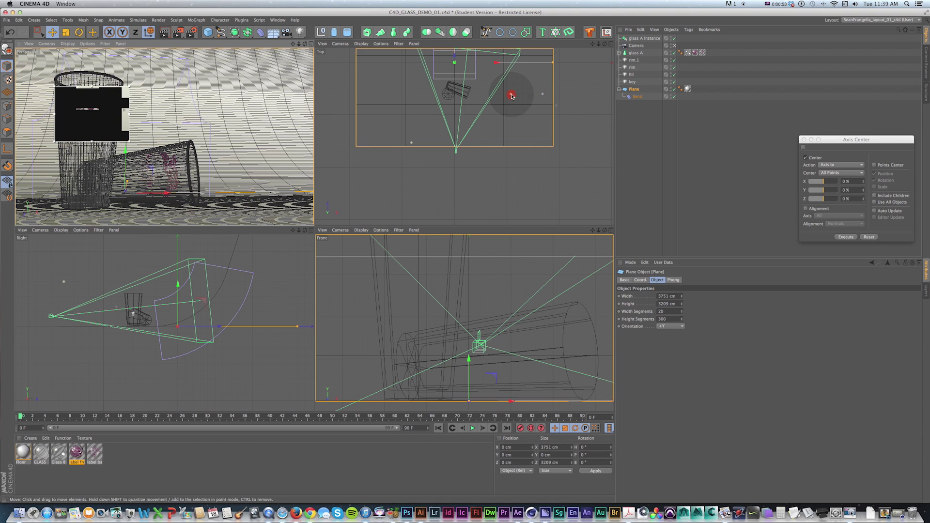
left_click(544, 96, "shift")
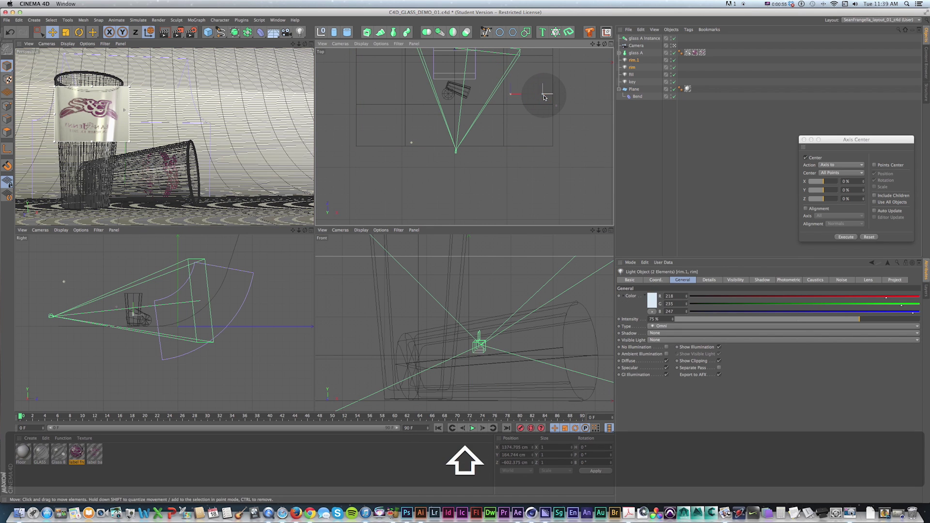
key("e")
key("alt+d")
left_click_drag(546, 95, 463, 77)
Move the key light to about X -483, Y 364, Z -1100 cm and the fill light to about X 256, Y 262, Z -1106 cm
left_click(412, 142)
left_click_drag(432, 144, 430, 119)
left_click_drag(95, 279, 96, 295)
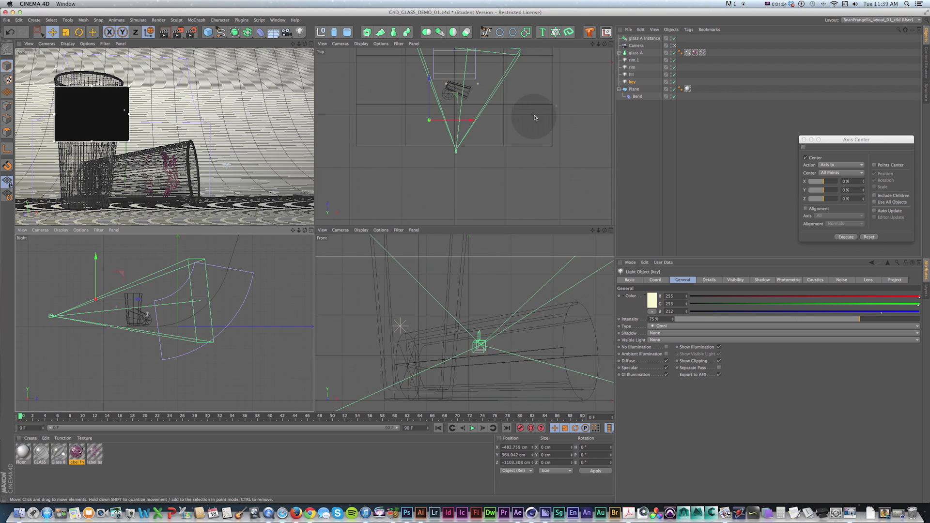
left_click(557, 107)
left_click_drag(558, 107, 469, 108)
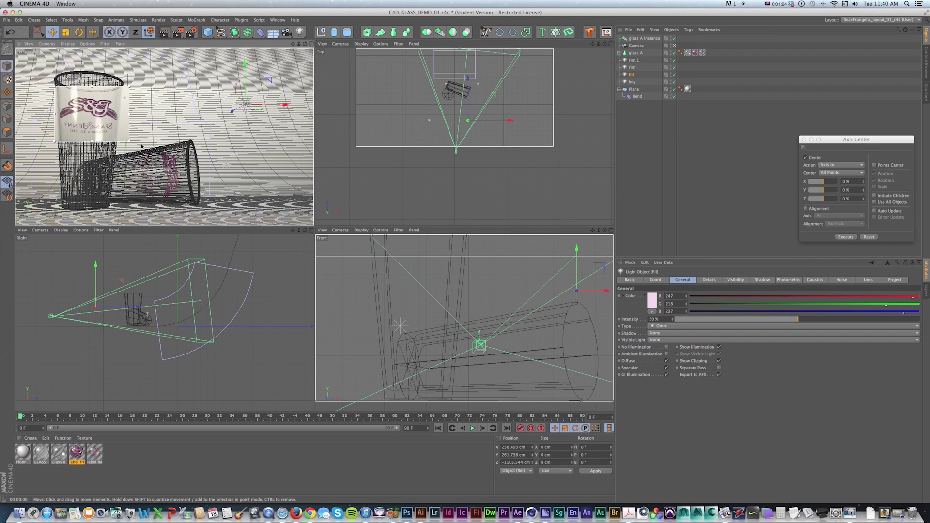
Maximize the camera view and turn off the interactive render region
left_click(311, 43)
key("alt")
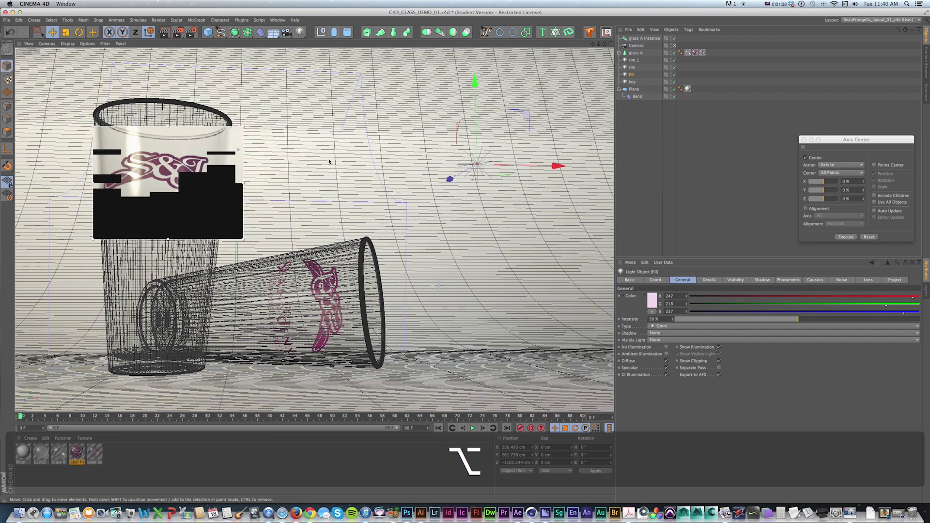
key("alt+r")
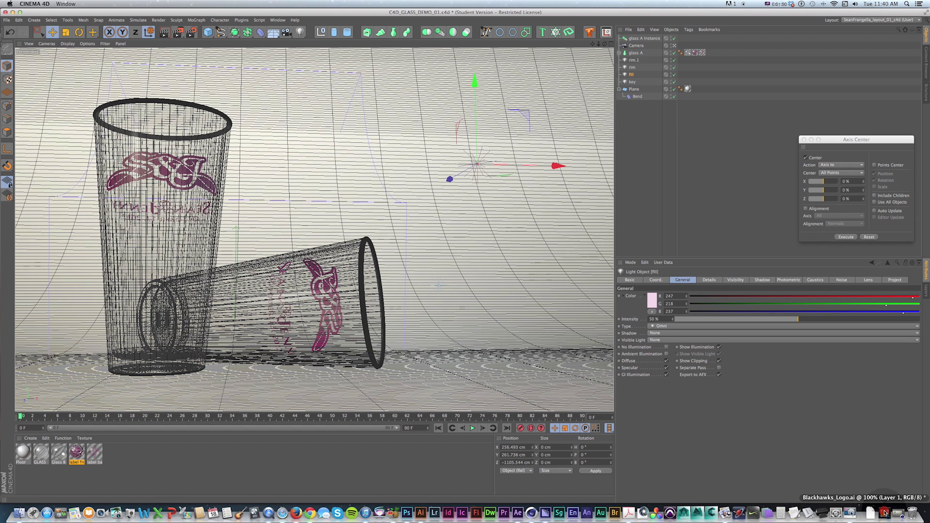
Switch to Photoshop, rotate the Blackhawks logo canvas 90° counterclockwise, and cancel its web export
left_click(885, 513)
key("v")
left_click(93, 4)
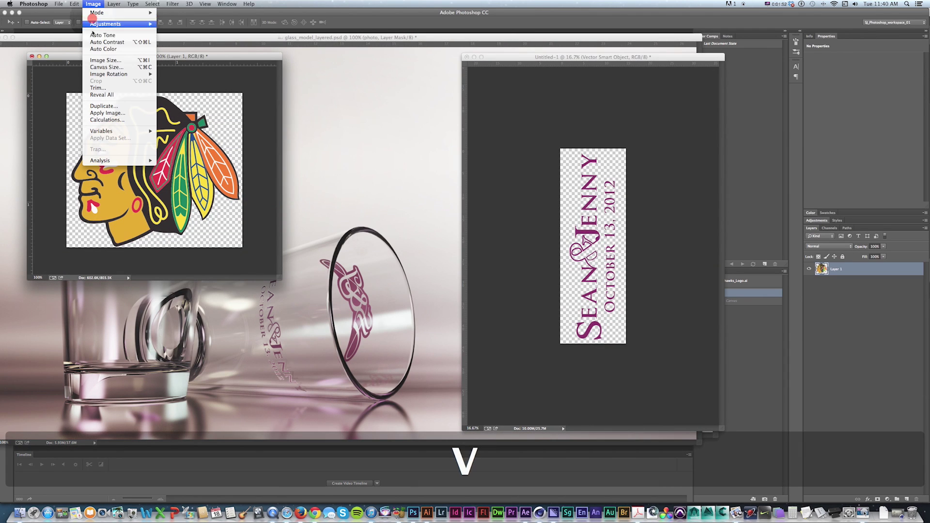
mouse_move(109, 75)
left_click(194, 89)
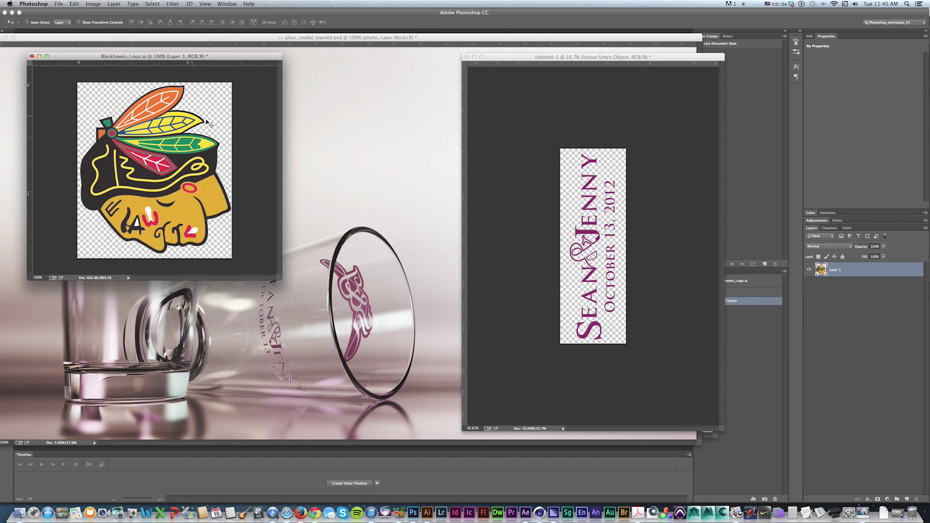
key("alt+shift+super+s")
key("Escape")
Return to Cinema 4D and load hawks_logo_transparent.png as the label front material's color texture without copying it to the project
key("super+Tab")
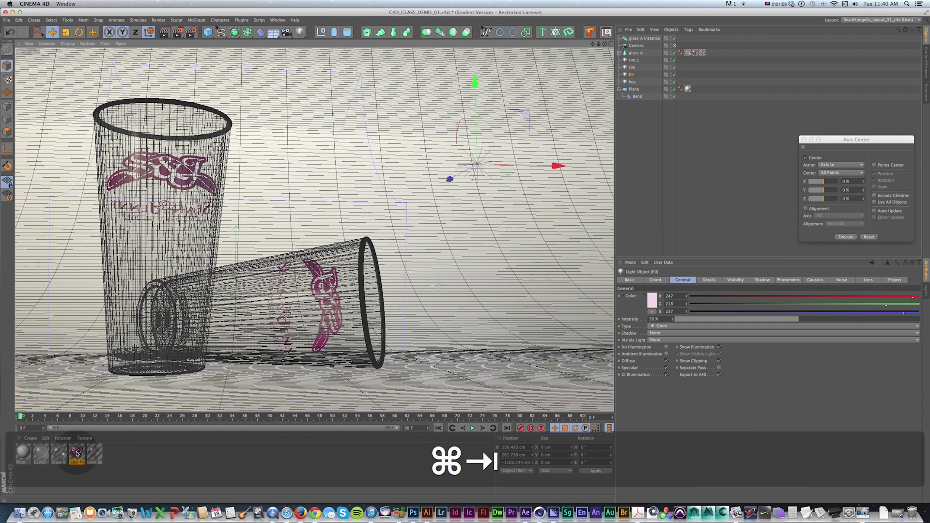
double_click(76, 453)
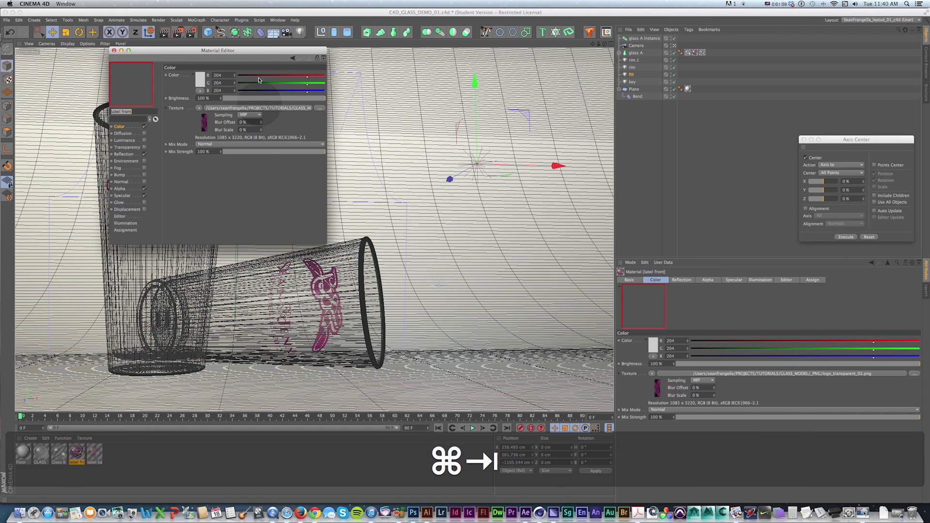
left_click(489, 93)
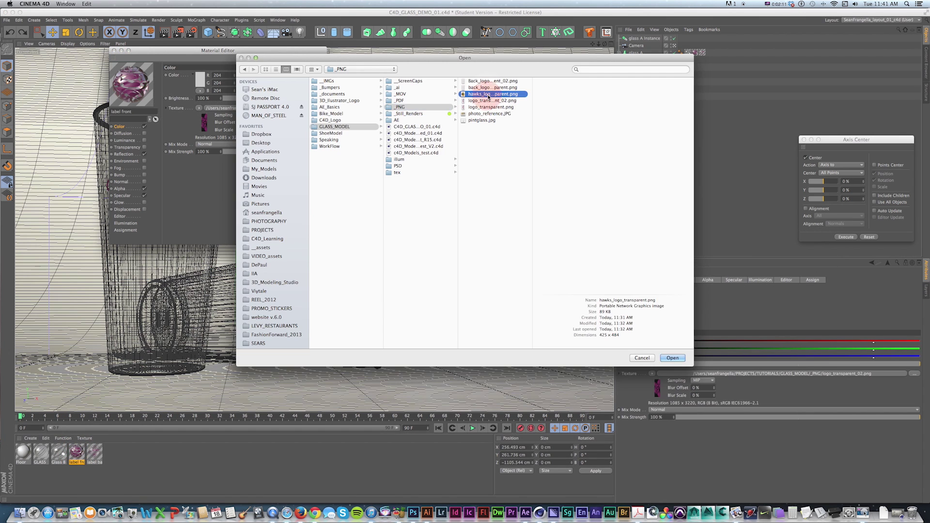
key("Return")
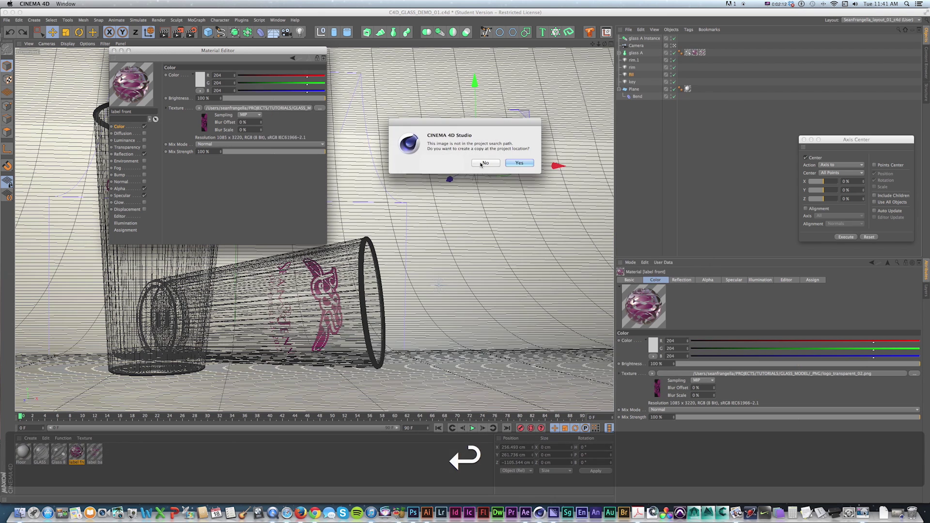
left_click(483, 164)
Load hawks_logo_transparent.png into the label front alpha channel and set the texture tag's Length U to -17% on glass A
left_click(120, 188)
left_click(320, 119)
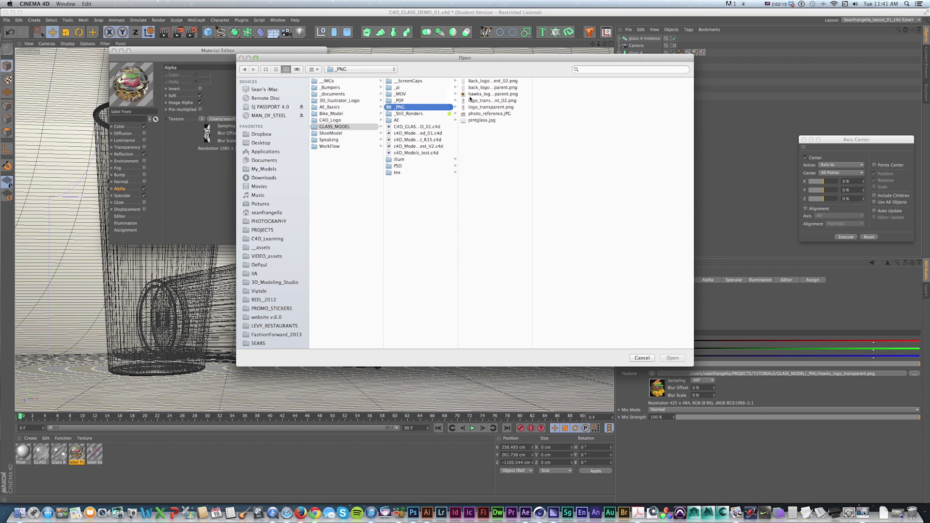
left_click(485, 94)
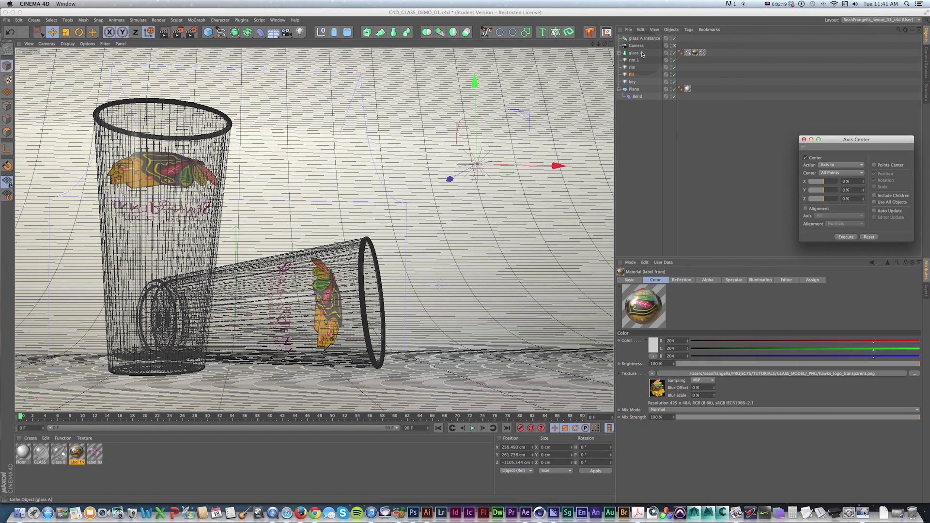
left_click(696, 53)
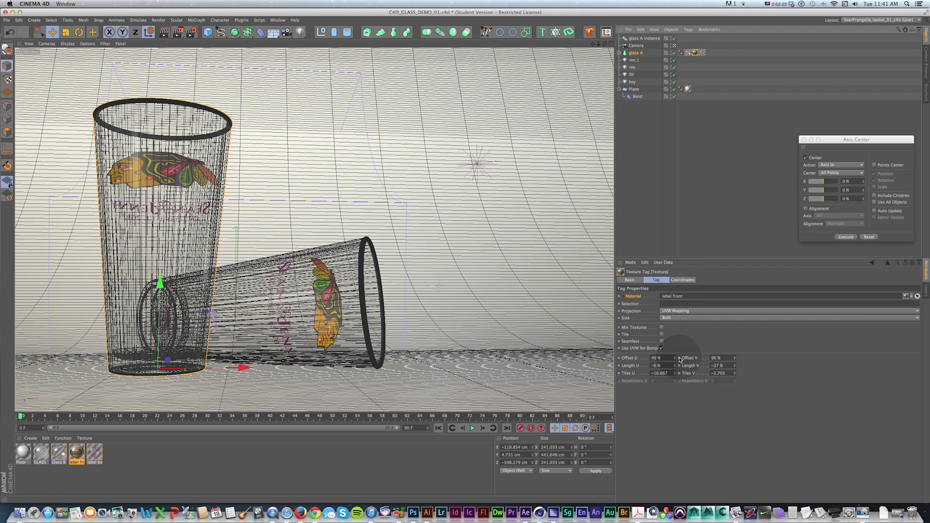
left_click_drag(675, 366, 673, 367)
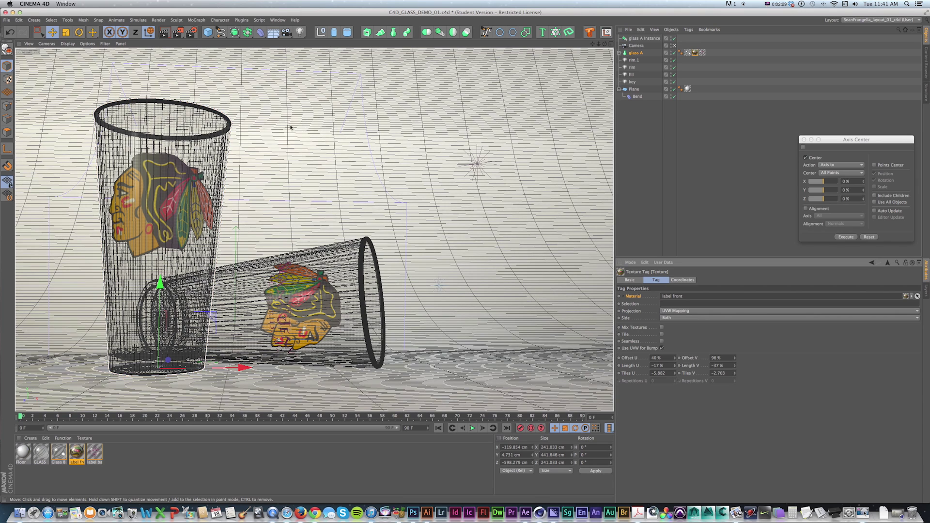
Add a sphere and place it above the lying glass at about X 127 cm, Y 445 cm
left_click(208, 32)
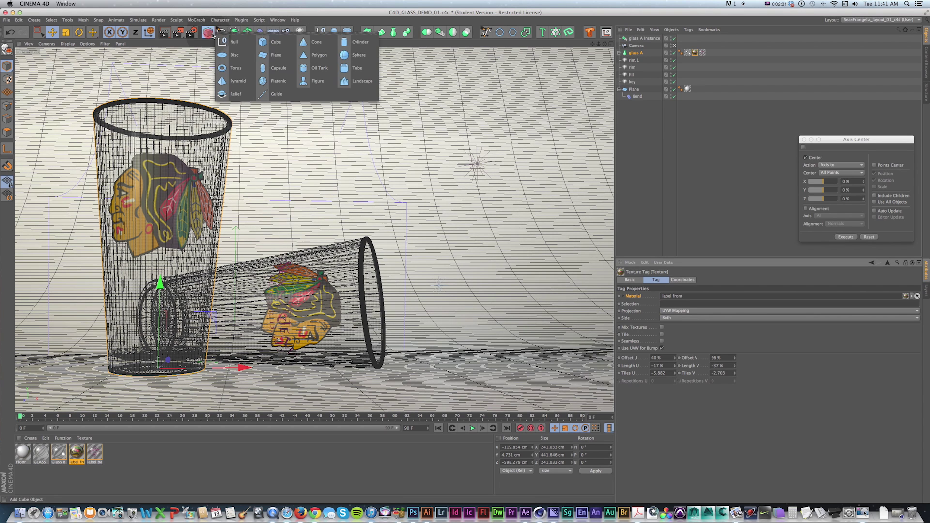
left_click(347, 57)
key("e")
left_click_drag(236, 258, 254, 106)
left_click_drag(292, 198, 336, 198)
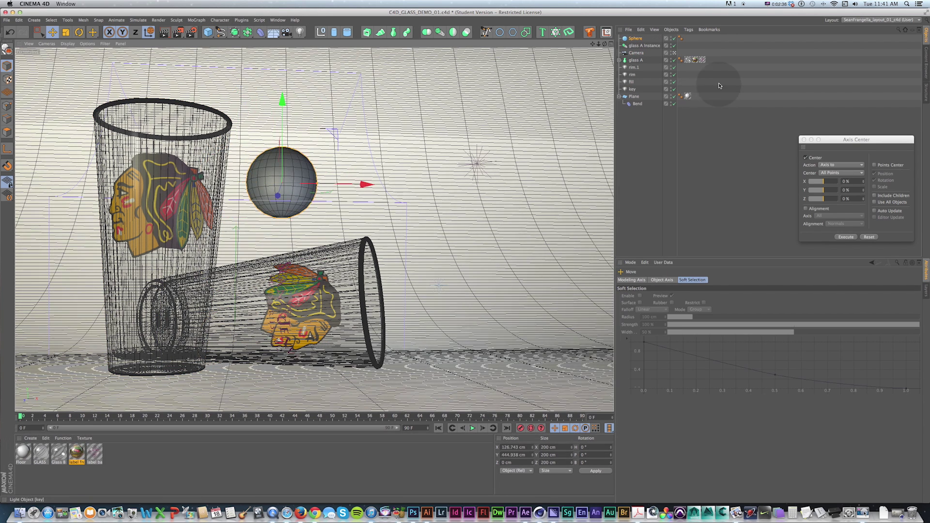
Copy glass A's glass and label front texture tags to the sphere and rotate it to about H 126°, P -30°, B 79°
left_click(690, 60)
left_click_drag(690, 60, 690, 39, "super")
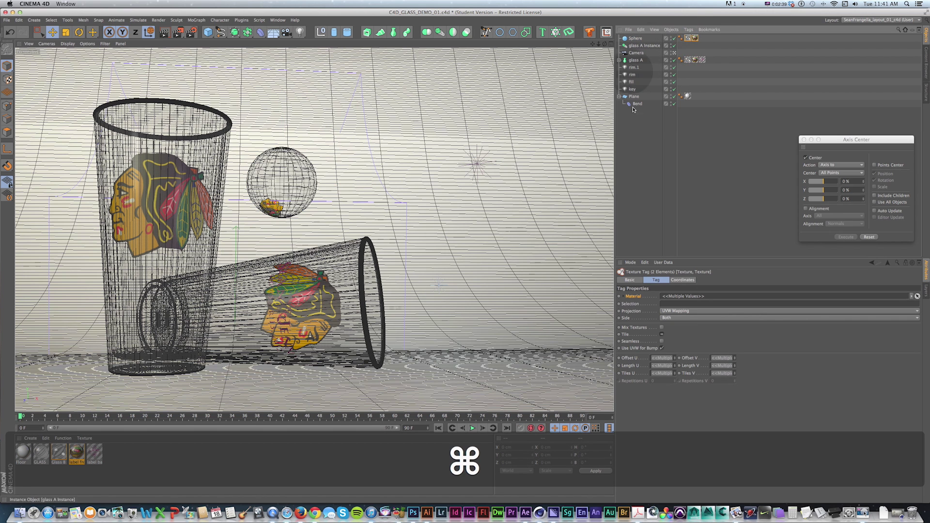
key("r")
left_click(299, 156)
left_click_drag(299, 156, 314, 193)
Preview the sphere in an interactive render region and rotate it to about H -37°, P 3°, B 92°
key("alt+r")
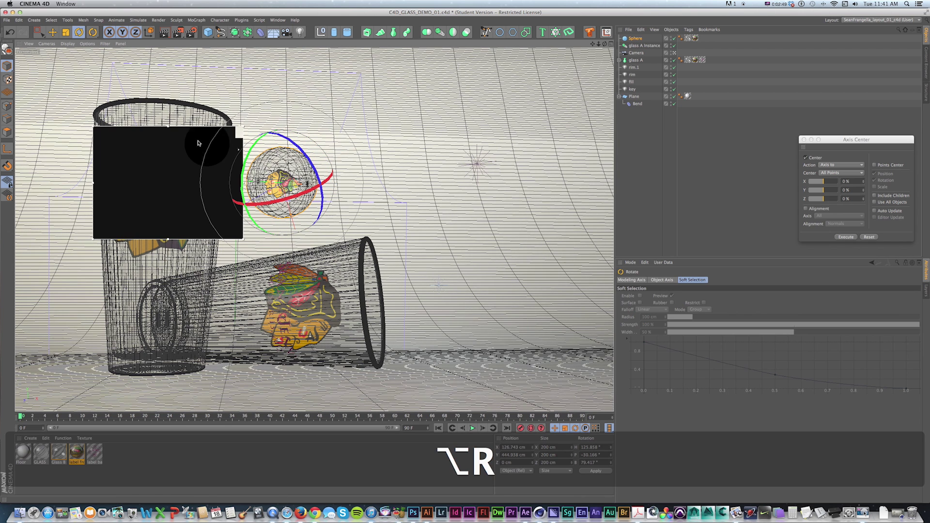
left_click_drag(190, 126, 322, 124)
left_click_drag(372, 146, 371, 178)
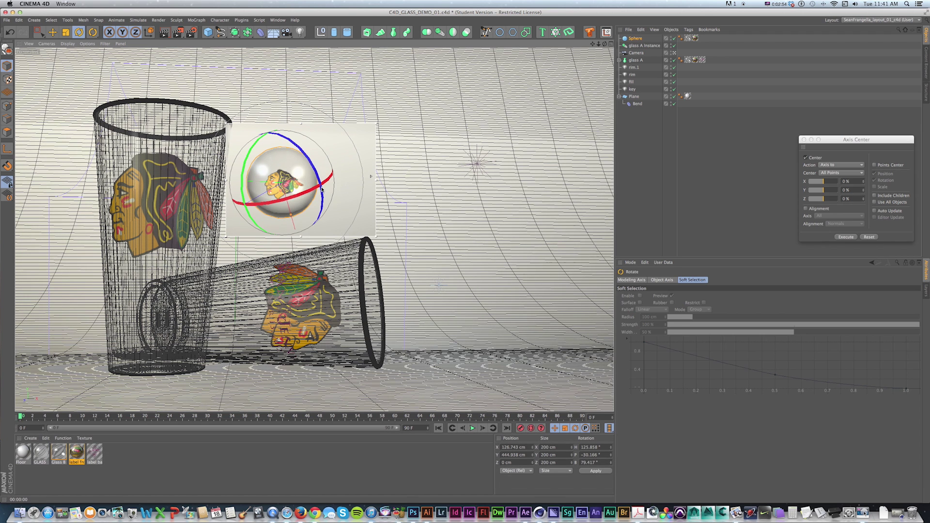
left_click_drag(314, 189, 307, 168)
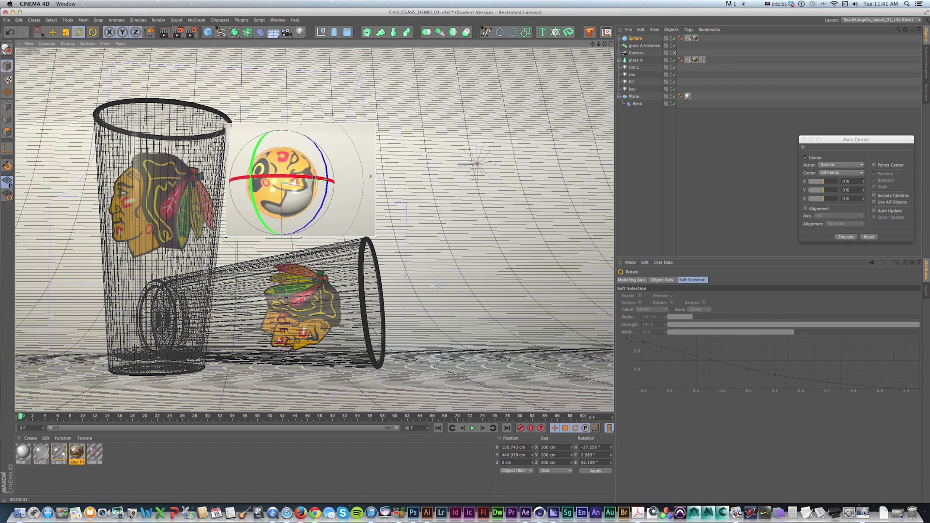
Undo the sphere and Blackhawks logo changes
key("super+z")
key("super+z")
key("super+z")
key("super+z")
key("super+z")
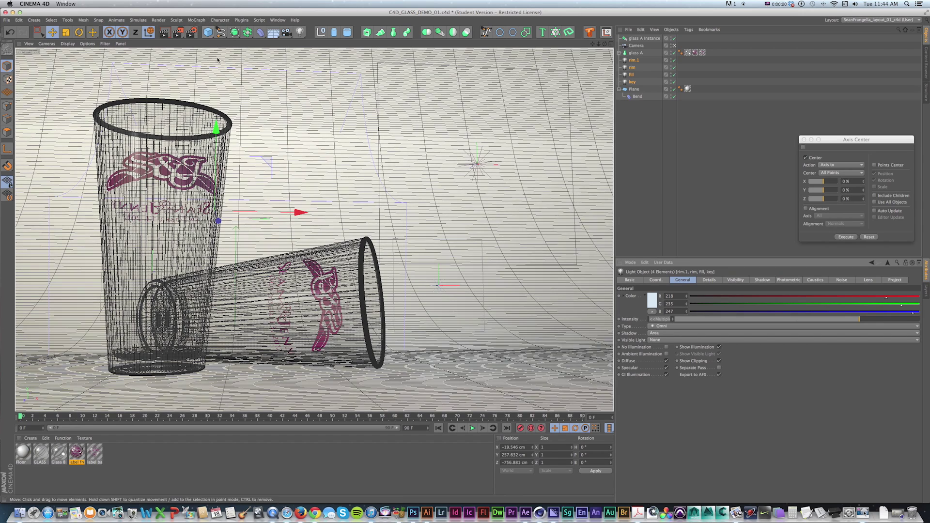
Open the render settings and set the output width to 1920 pixels with the ratio locked
left_click(192, 34)
left_click_drag(410, 201, 384, 146)
left_click_drag(445, 158, 451, 140)
left_click(355, 160)
type("1920")
key("Tab")
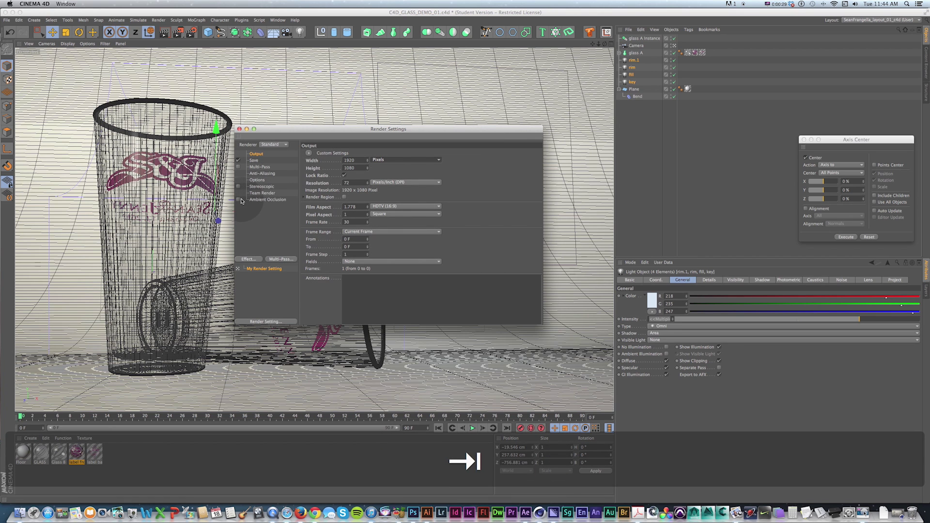
Set the render anti-aliasing to Best with a minimum level of 1x1 and a maximum level of 8x8
left_click_drag(264, 127, 270, 115)
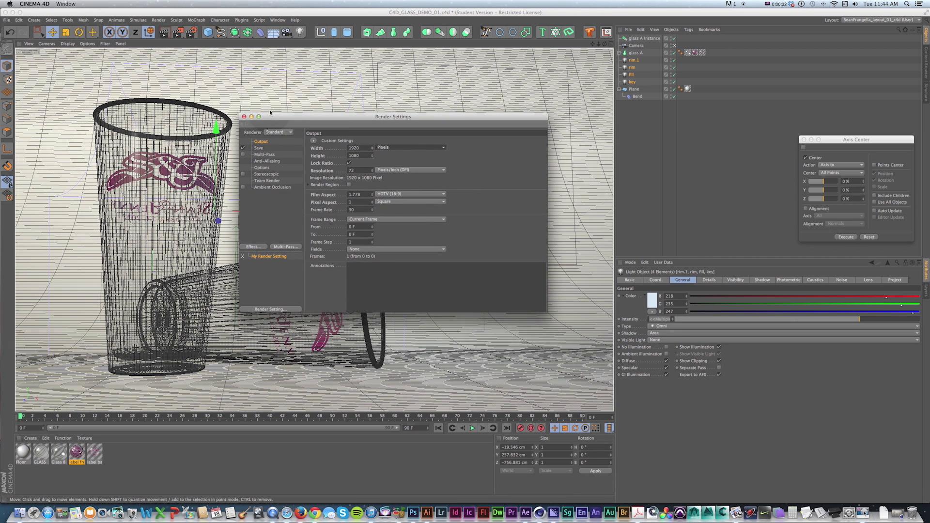
left_click(267, 161)
left_click(386, 141)
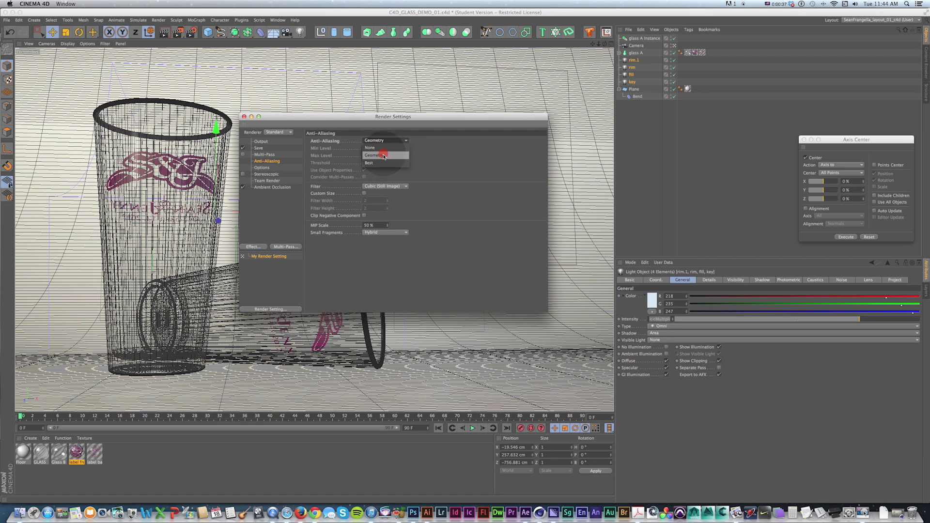
left_click(378, 163)
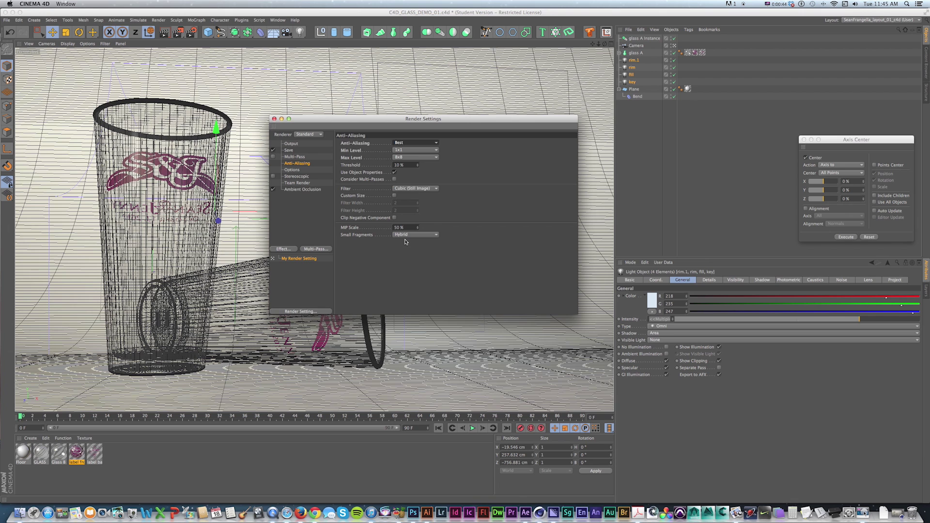
left_click_drag(331, 119, 315, 90)
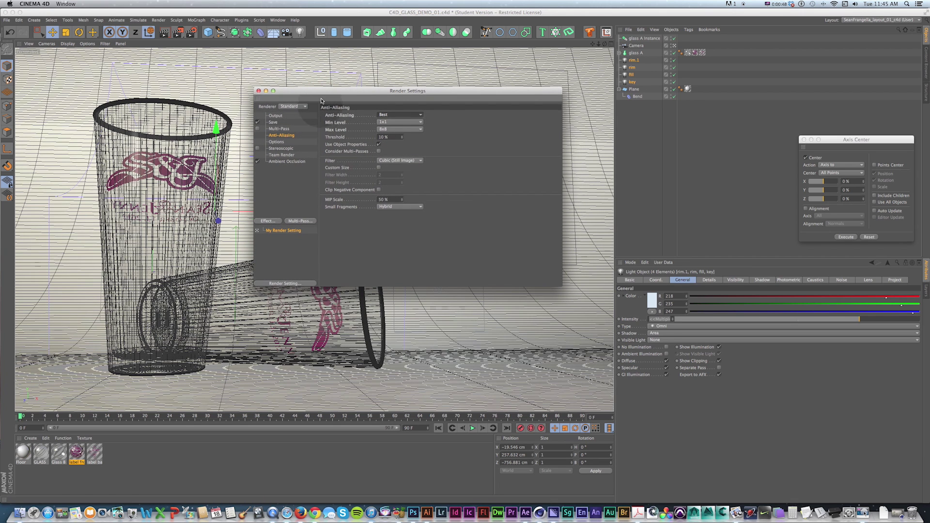
left_click(405, 129)
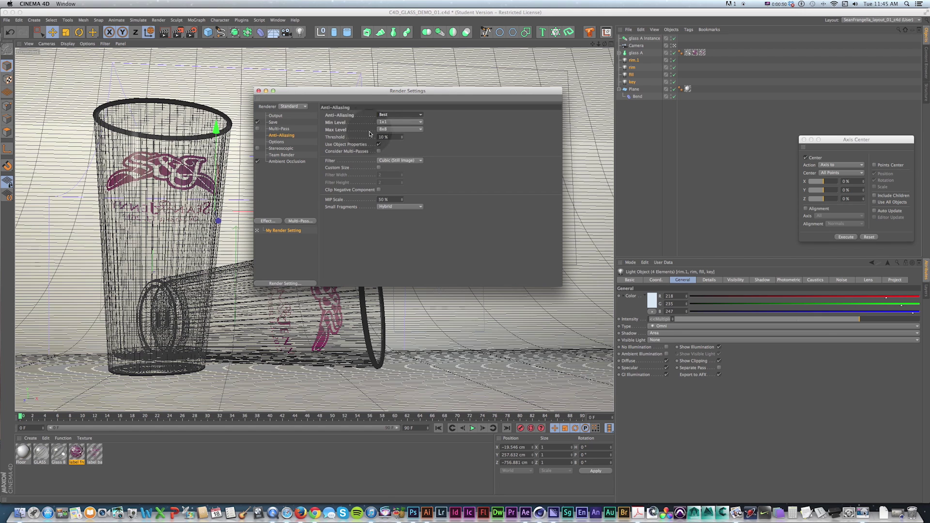
Switch the renderer to Physical with High sampling quality and add the Global Illumination effect
left_click(288, 121)
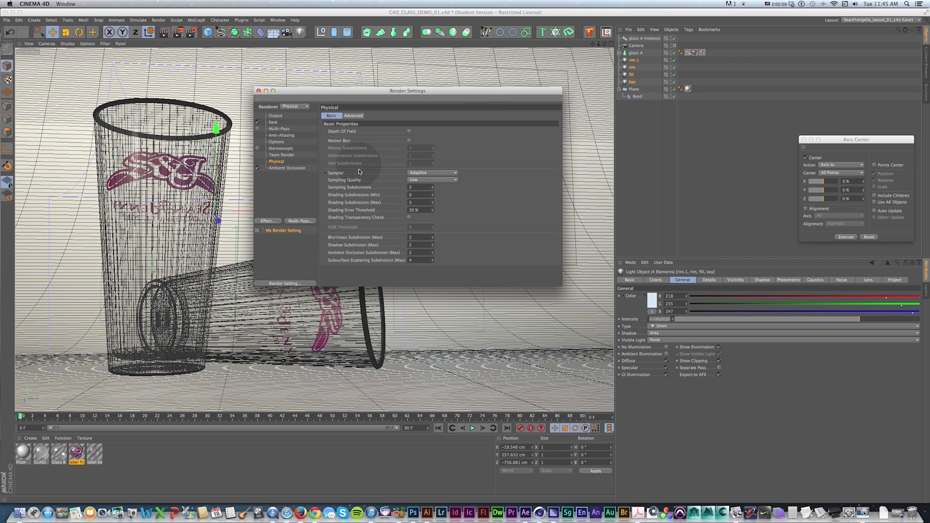
left_click(426, 180)
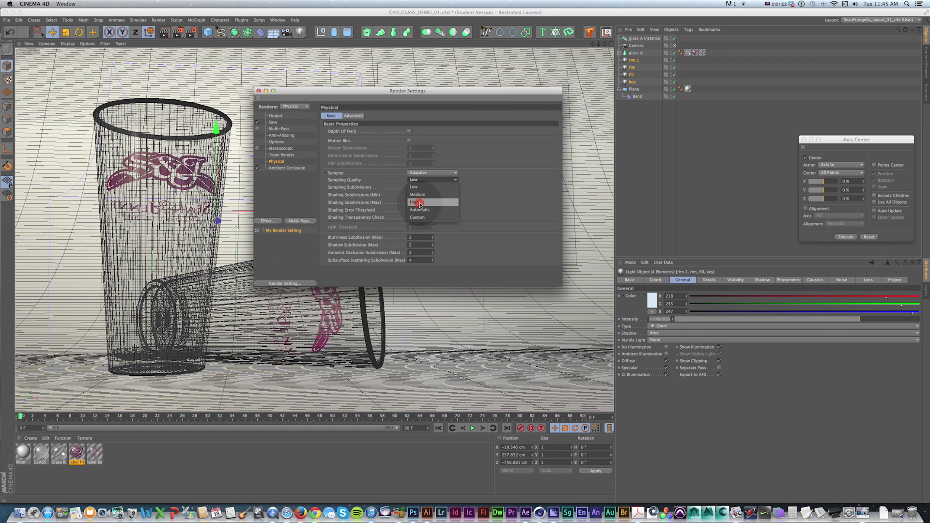
left_click(420, 204)
left_click(269, 221)
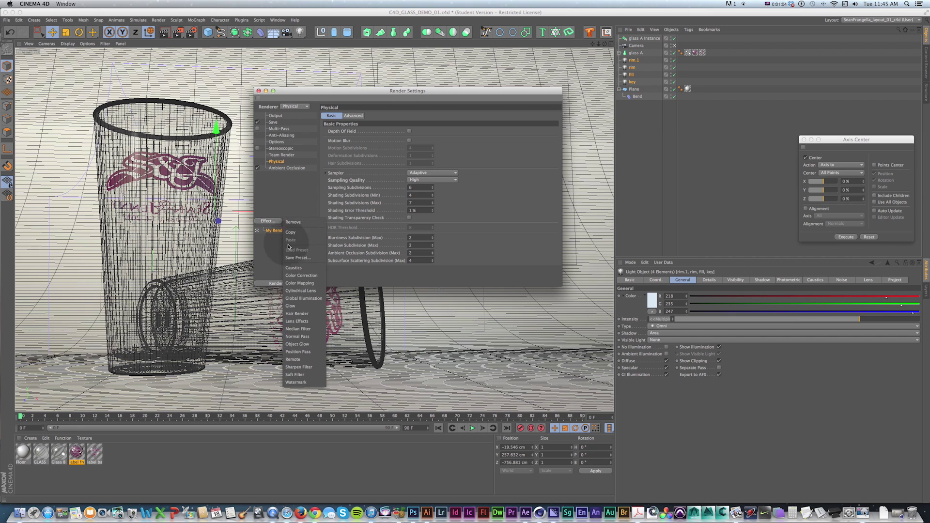
left_click(310, 298)
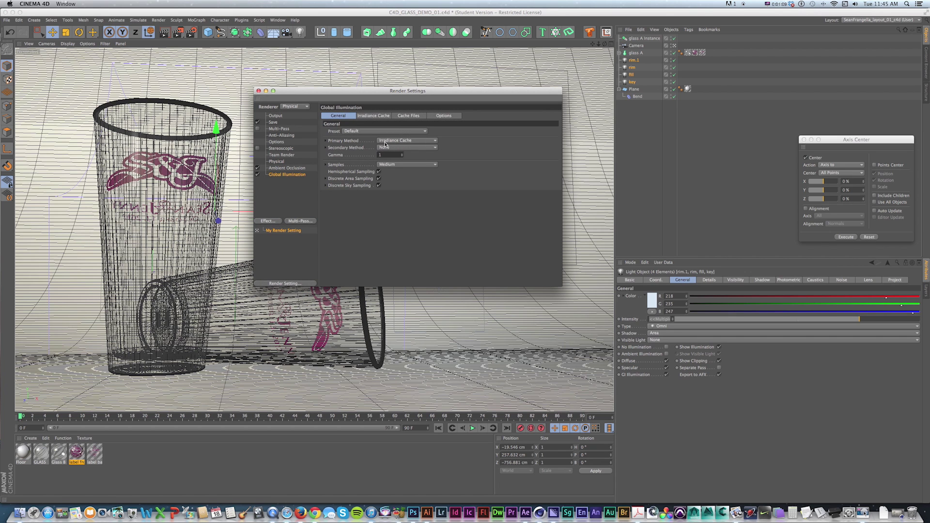
Set the Global Illumination irradiance cache's record density to High
key("super+Tab")
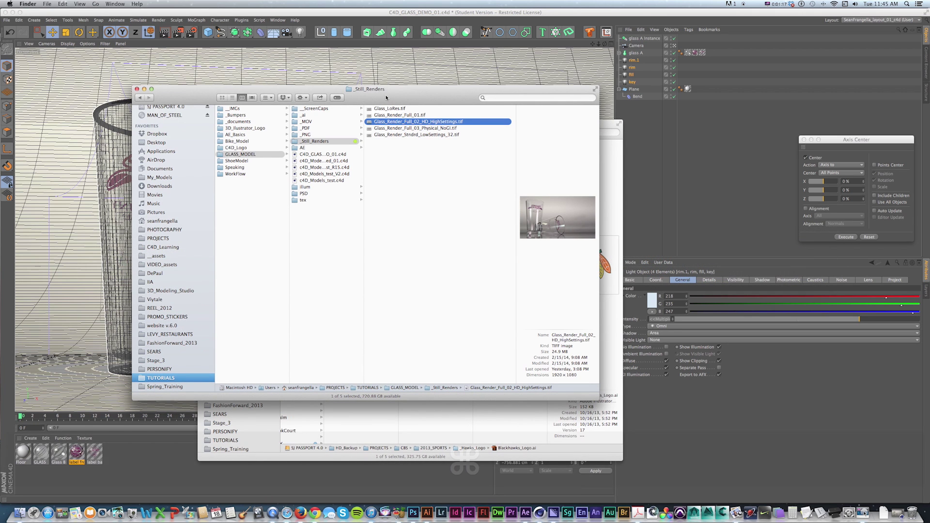
key("super+Tab")
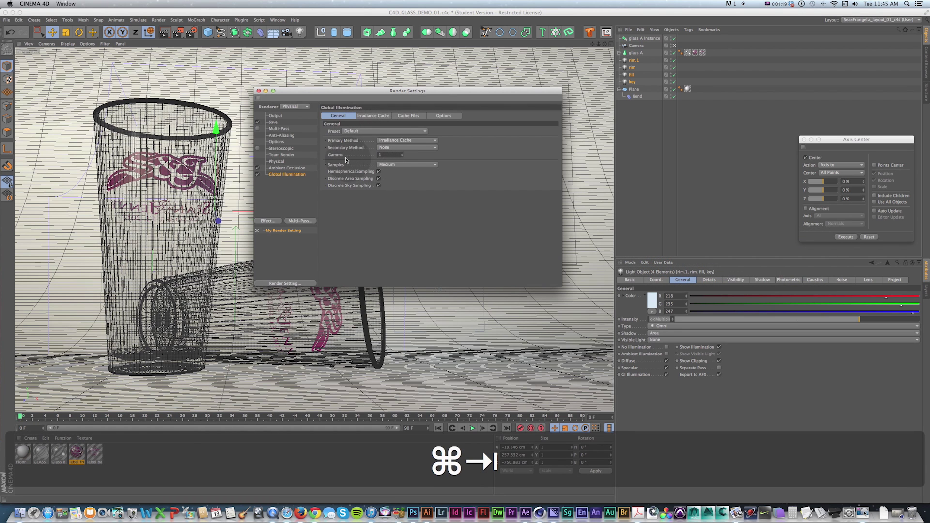
left_click(387, 145)
left_click(395, 151)
left_click(373, 115)
left_click(382, 133)
left_click(375, 167)
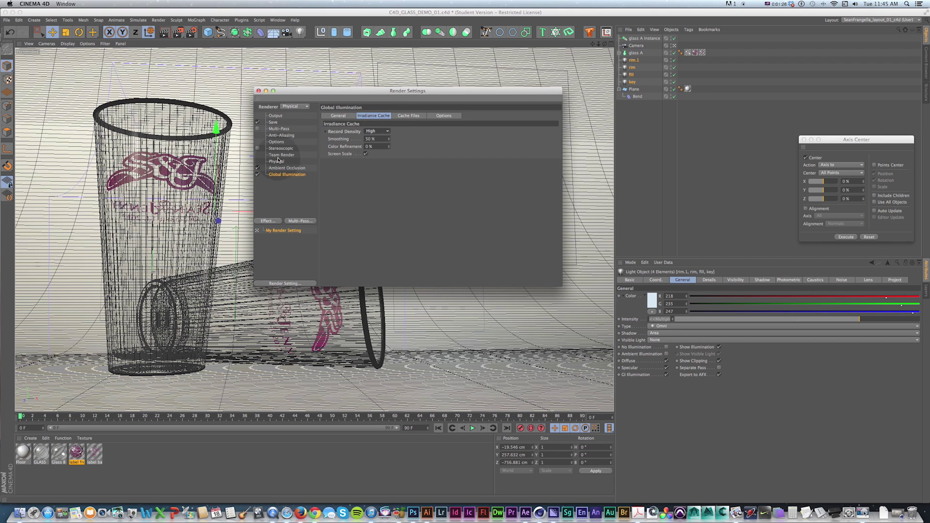
left_click(276, 161)
Switch to Finder and compare previews of Glass_Render_Full_02_HD_HighSettings.tif, Glass_Render_Full_01.tif and Glass_Render_Full_03_Physical_NoGI.tif
key("super+Tab")
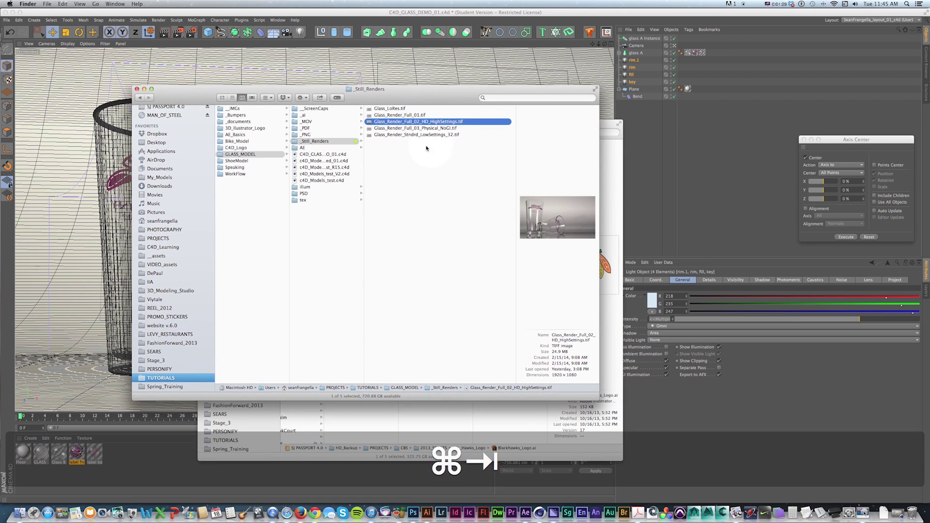
key("space")
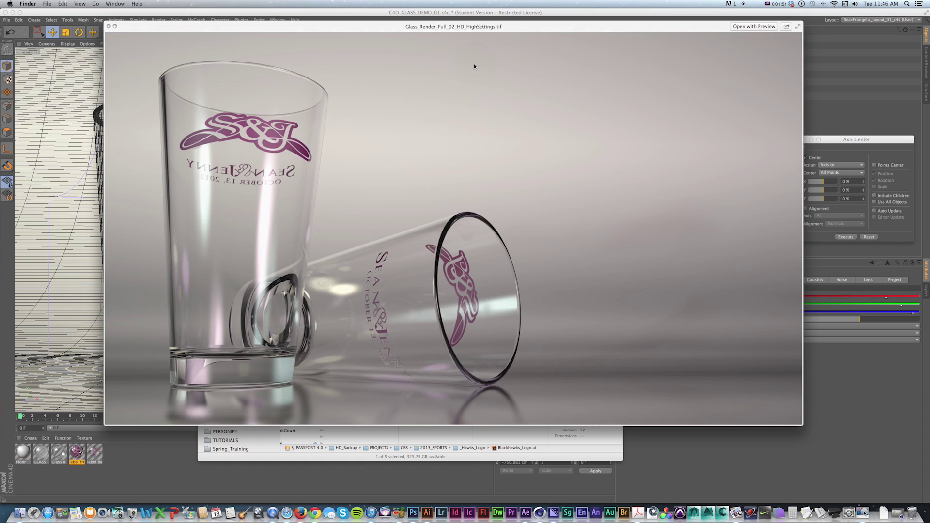
key("space")
key("space")
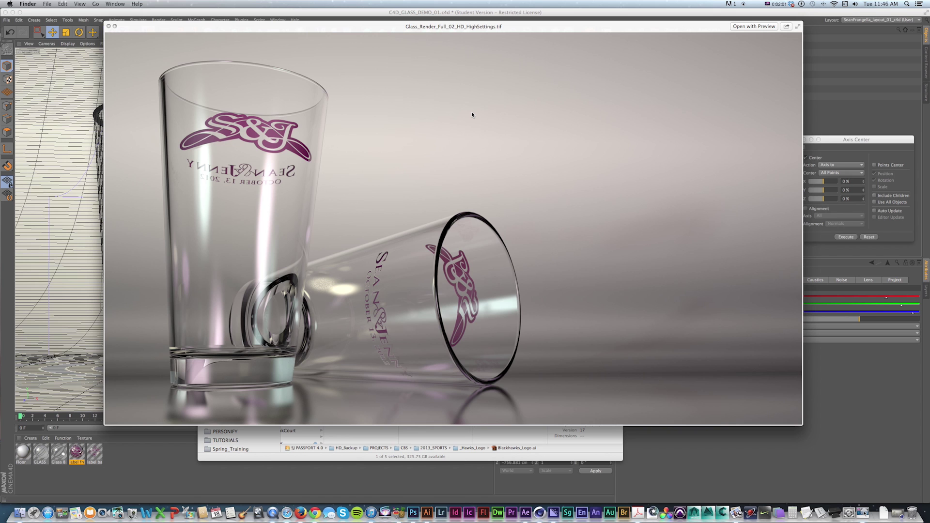
key("Up")
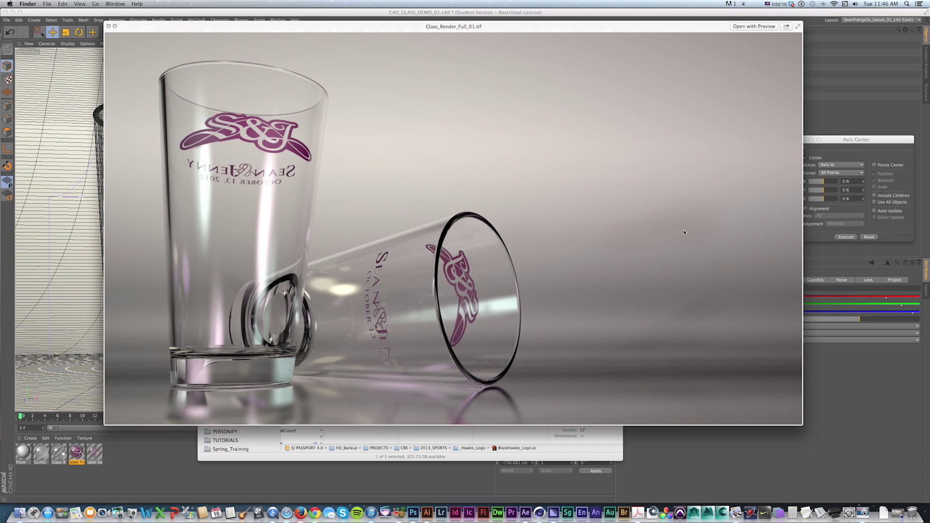
key("Down")
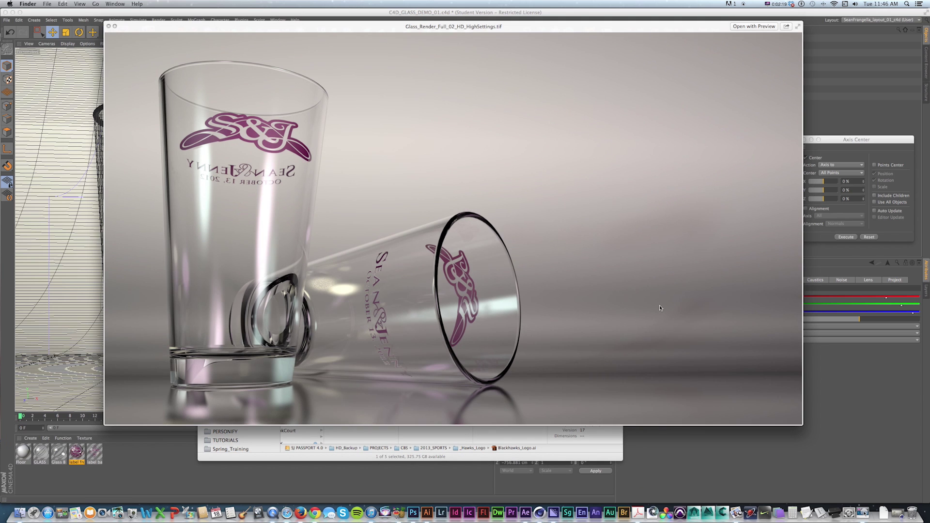
key("space")
key("Down")
key("space")
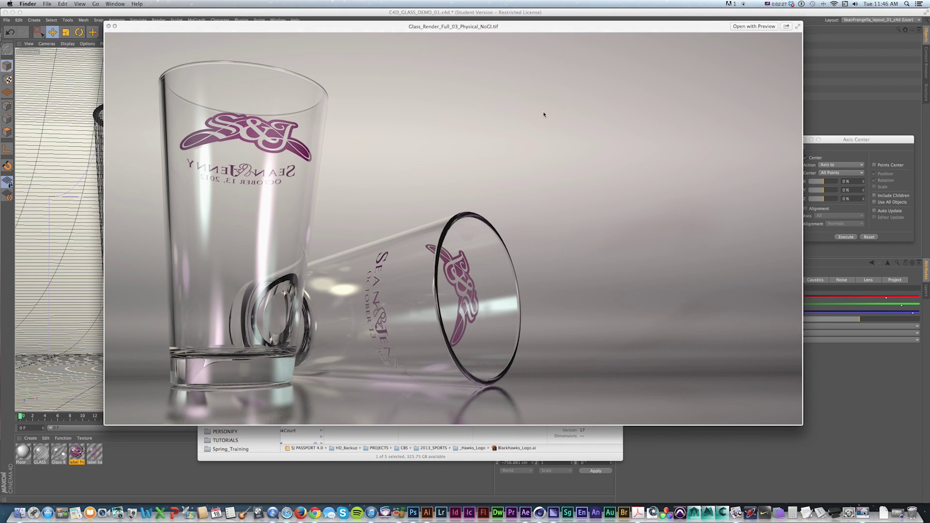
key("Up")
key("Down")
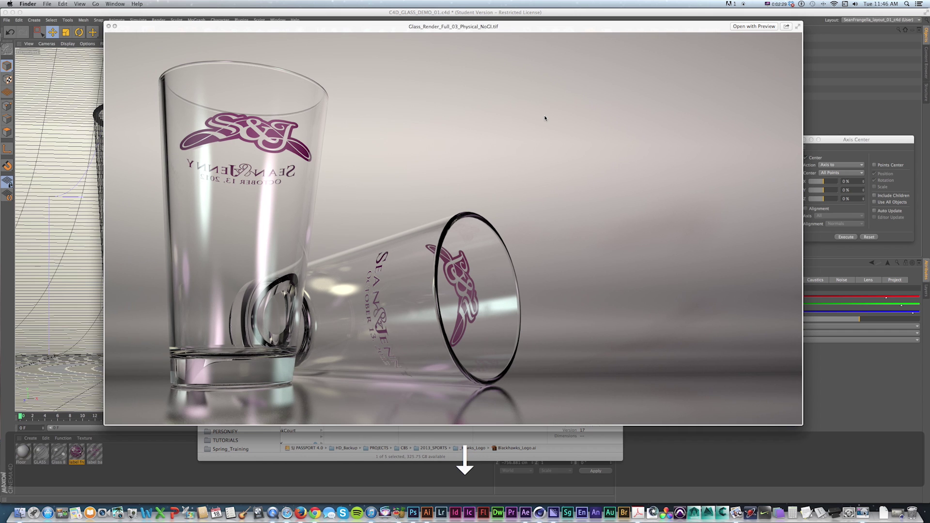
key("Down")
key("space")
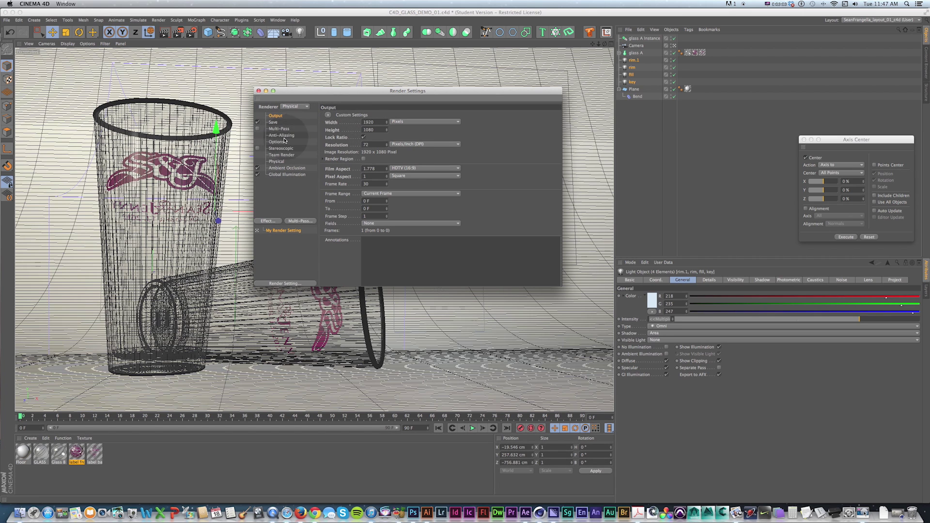
Back in Cinema 4D's render settings, disable Global Illumination and set the Physical renderer's sampling quality to Medium
left_click(277, 162)
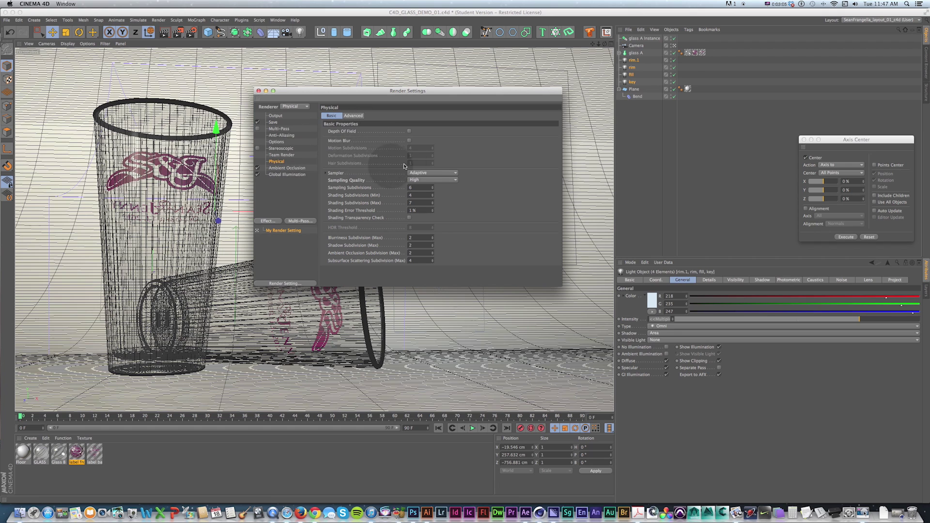
left_click(271, 169)
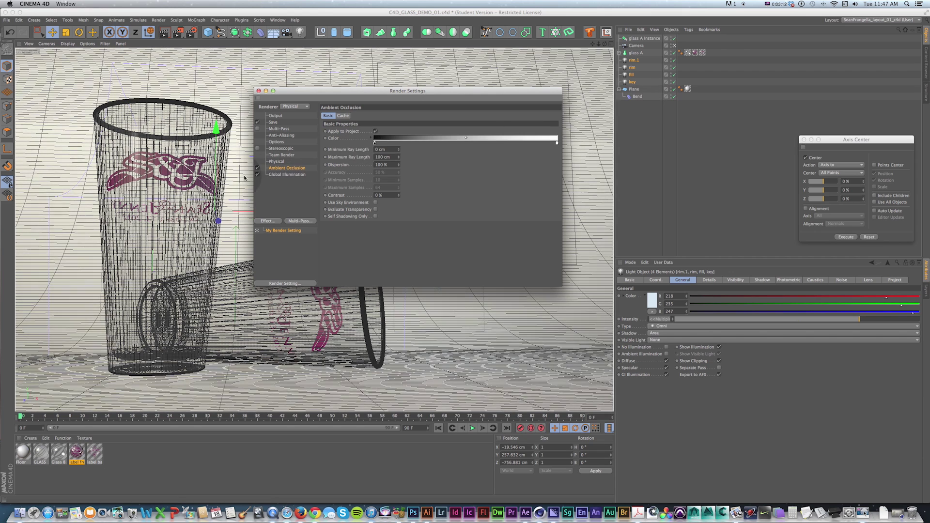
left_click(276, 162)
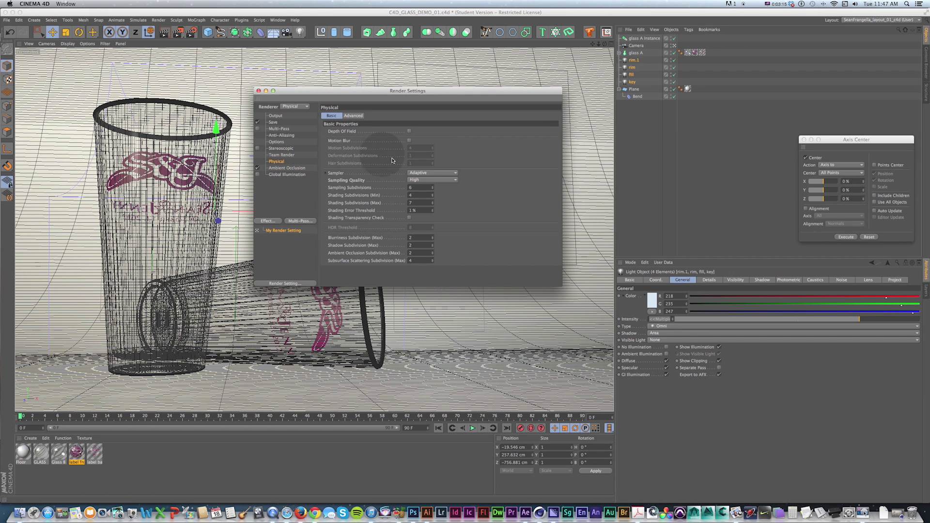
left_click(416, 180)
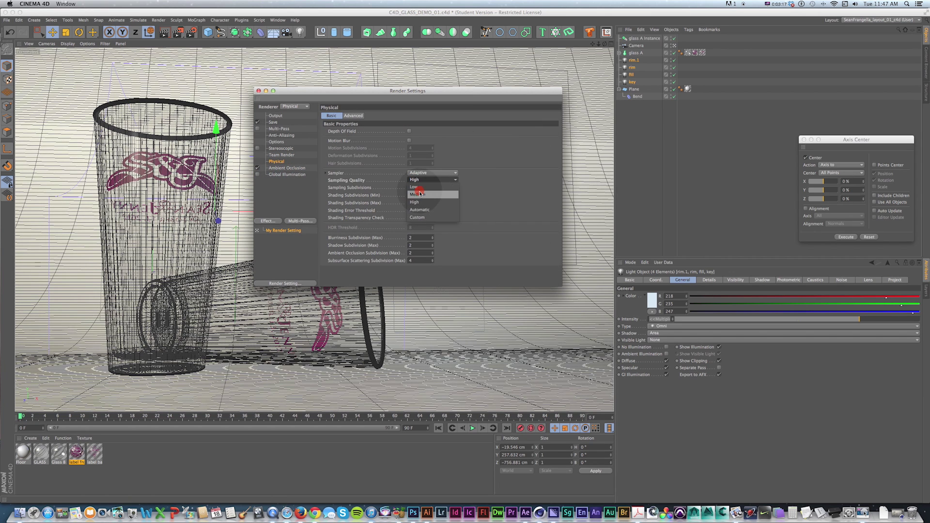
left_click(418, 194)
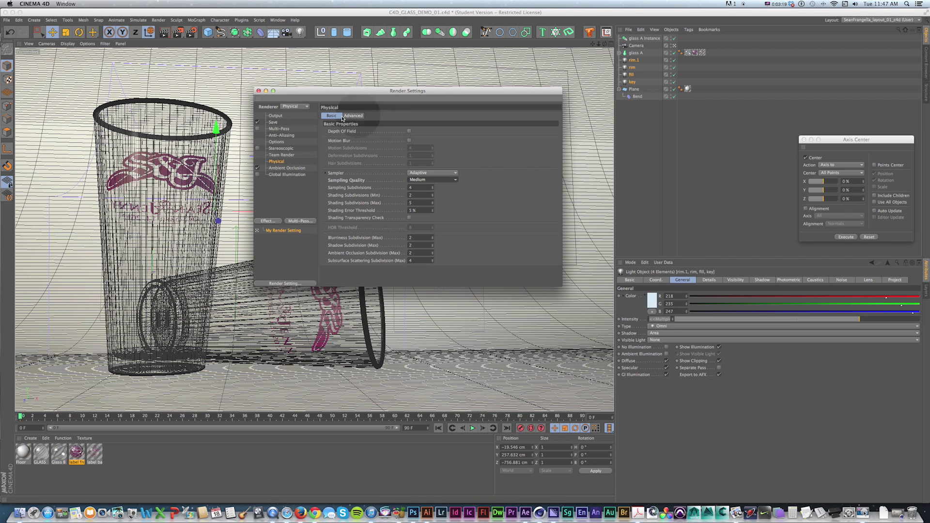
Set the depth of the saved TIFF (PSD Layers) render image to 32 Bit/Channel
left_click(274, 123)
left_click(553, 129)
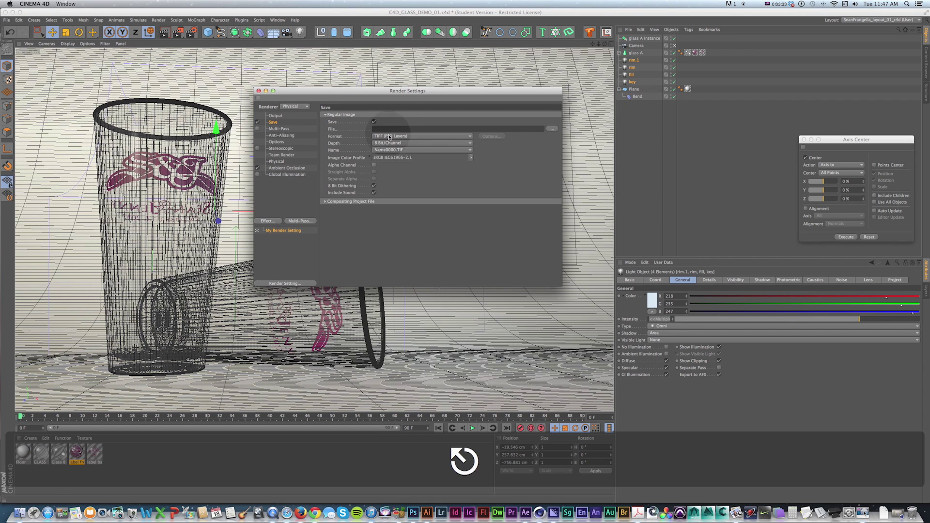
left_click_drag(395, 142, 410, 166)
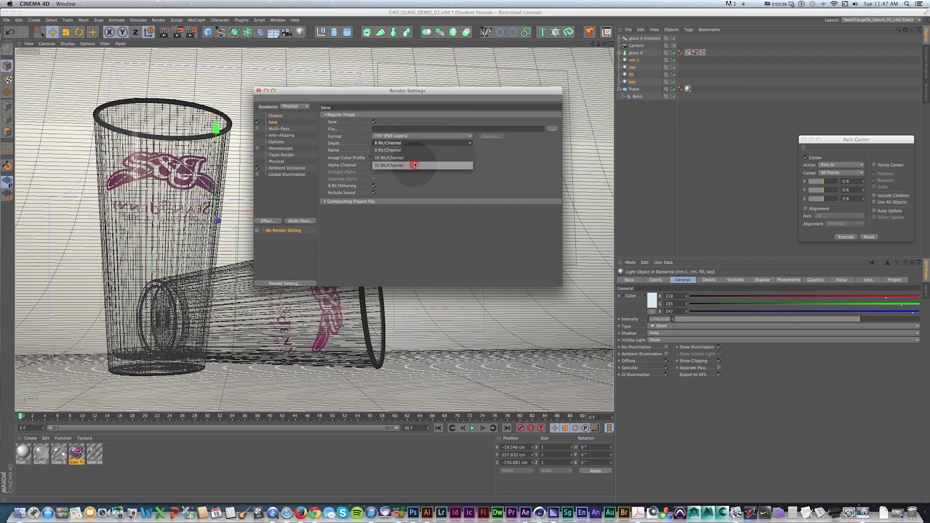
left_click_drag(411, 167, 415, 150)
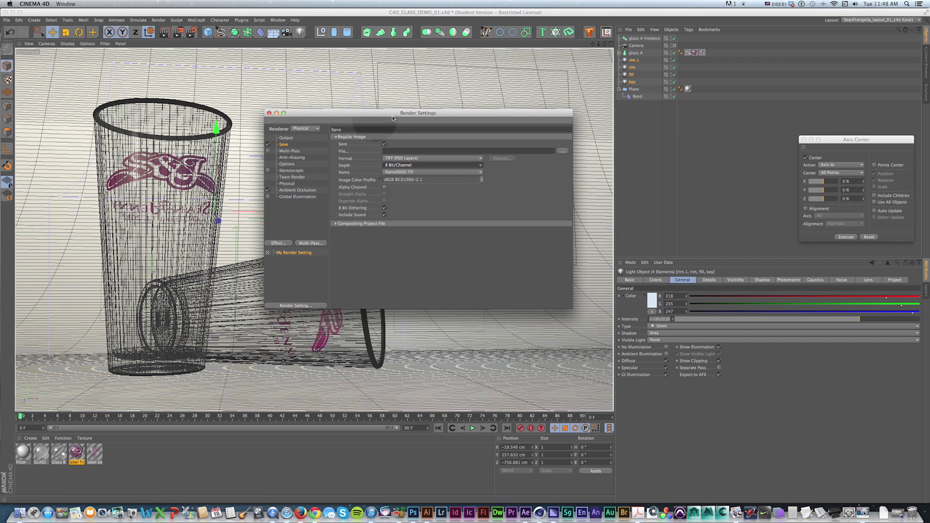
left_click(563, 202)
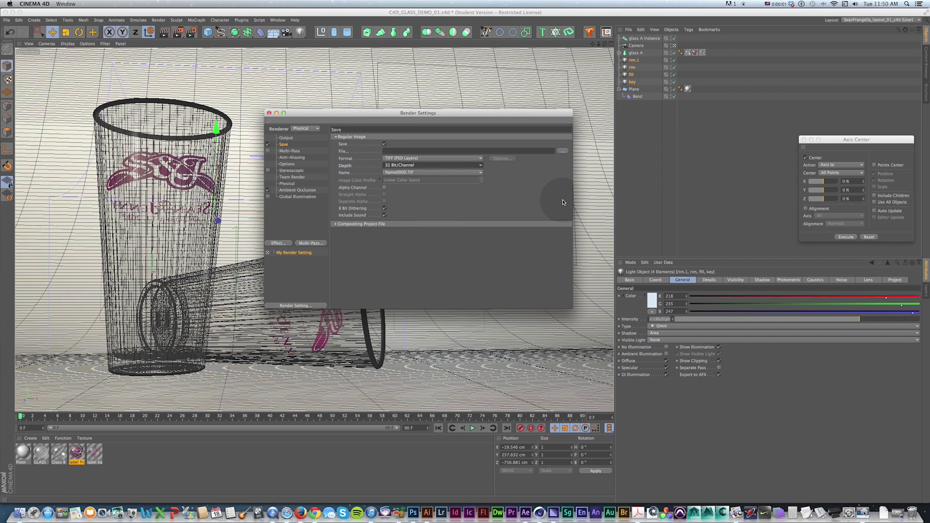
Open Glass_Render_Full_02_HD_HighSettings.tif from the _Still_Renders folder in Photoshop and enlarge its window around the image
key("super+Tab")
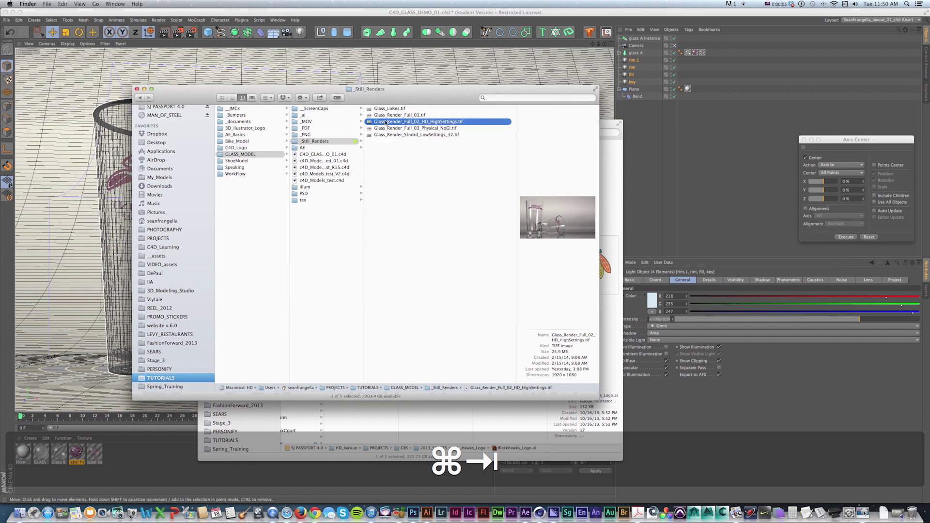
left_click_drag(387, 122, 413, 513)
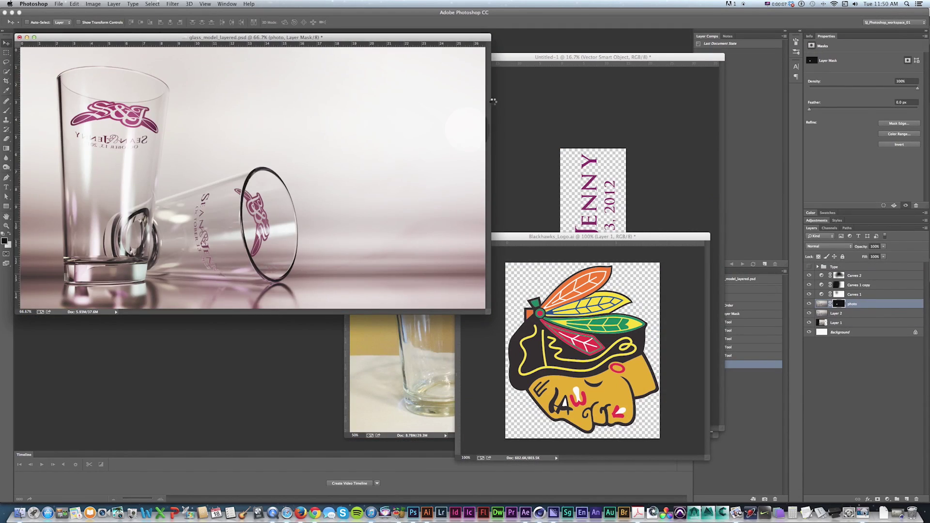
key("v")
key("super+minus")
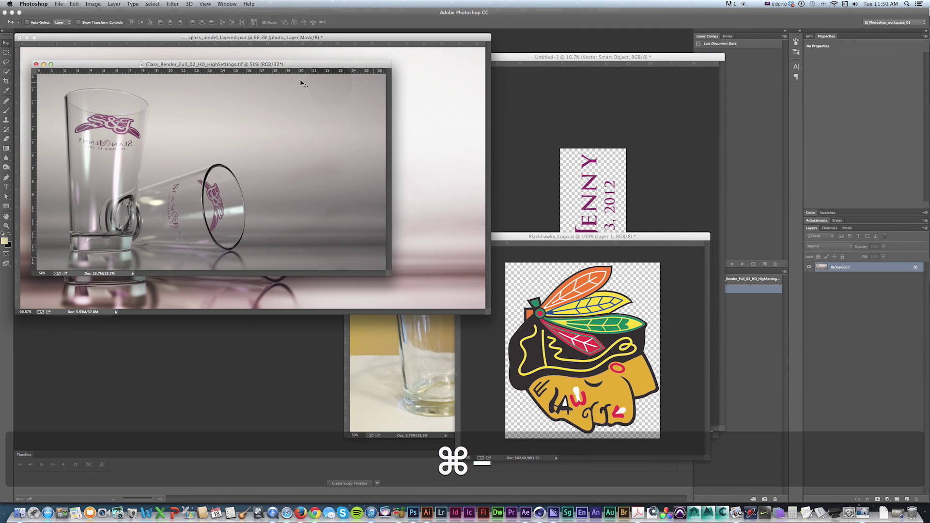
left_click_drag(287, 43, 414, 111)
left_click_drag(507, 322, 582, 404)
left_click_drag(469, 114, 442, 108)
left_click_drag(382, 106, 399, 114)
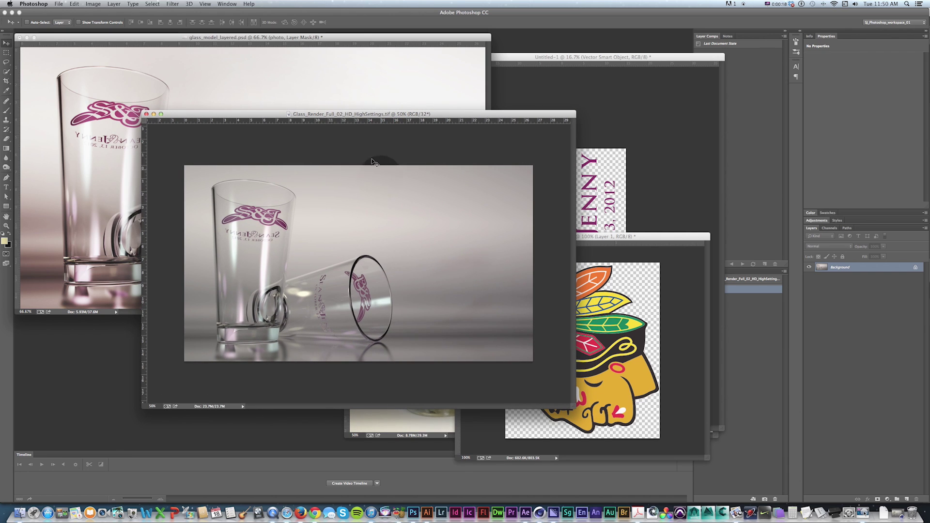
Compare the HighSettings render side by side with the retouched glass_model_layered.psd
left_click_drag(269, 114, 287, 119)
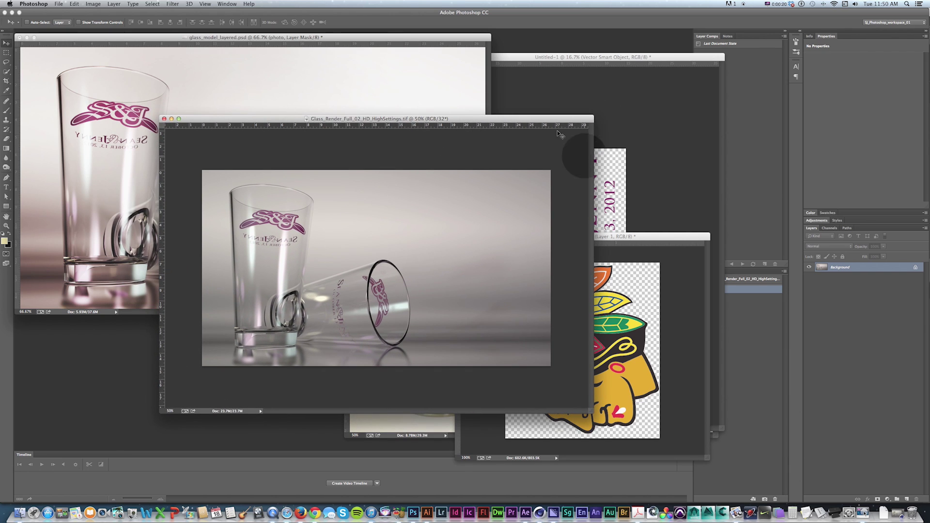
left_click(430, 108)
left_click_drag(495, 119, 505, 121)
left_click(315, 69)
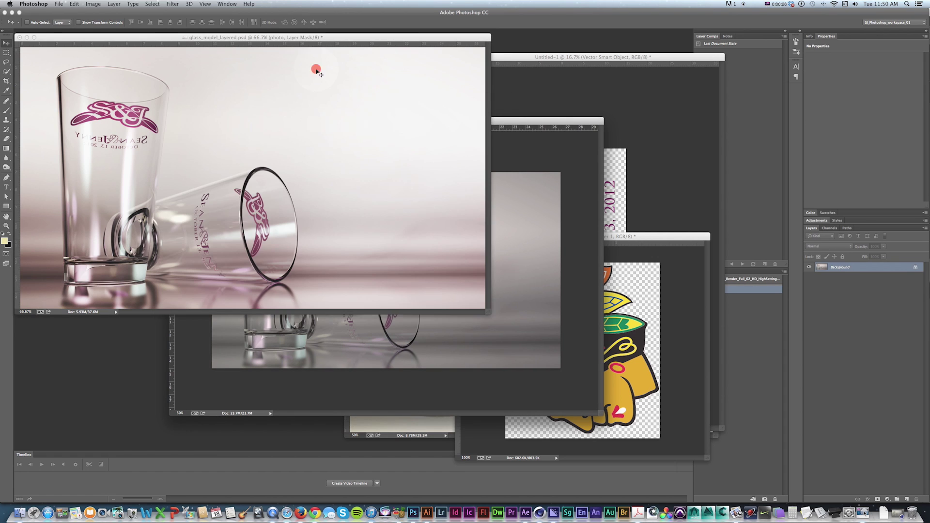
left_click(503, 145)
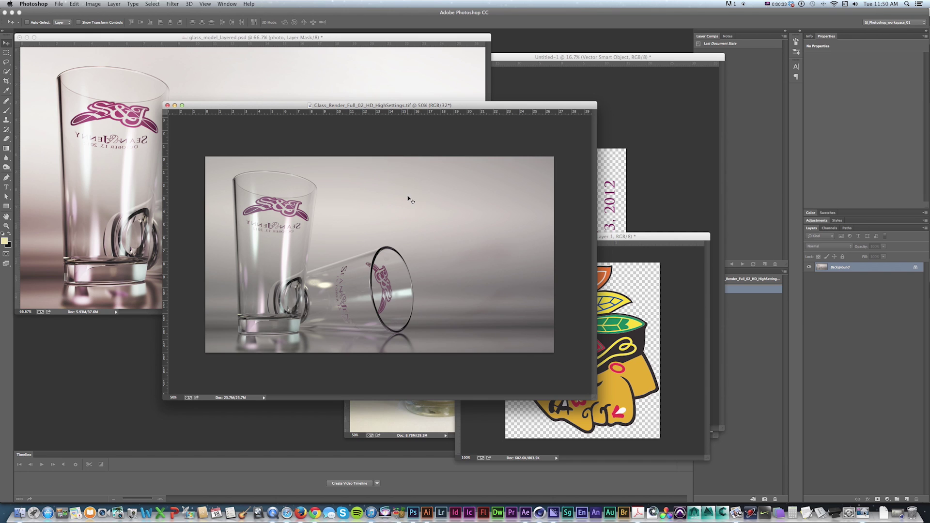
key("ctrl+equal")
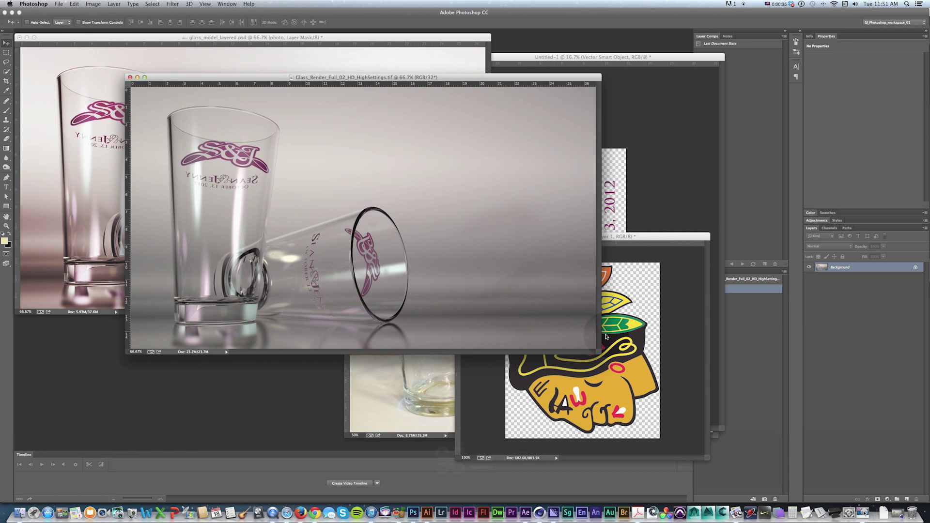
left_click_drag(599, 353, 649, 408)
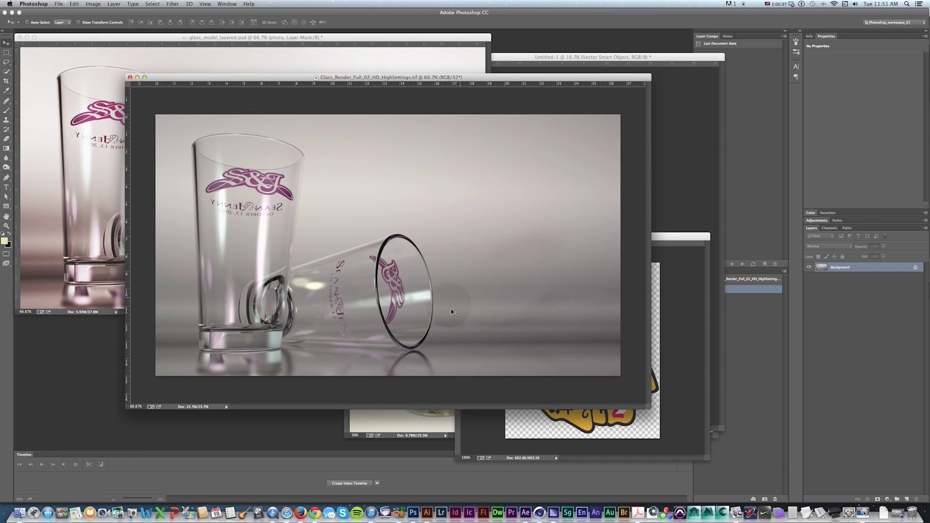
left_click(274, 56)
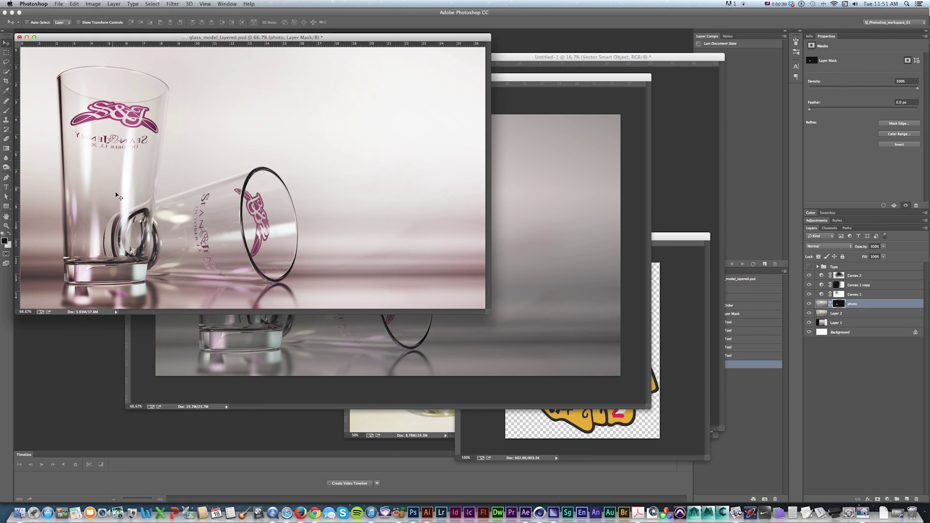
left_click(536, 164)
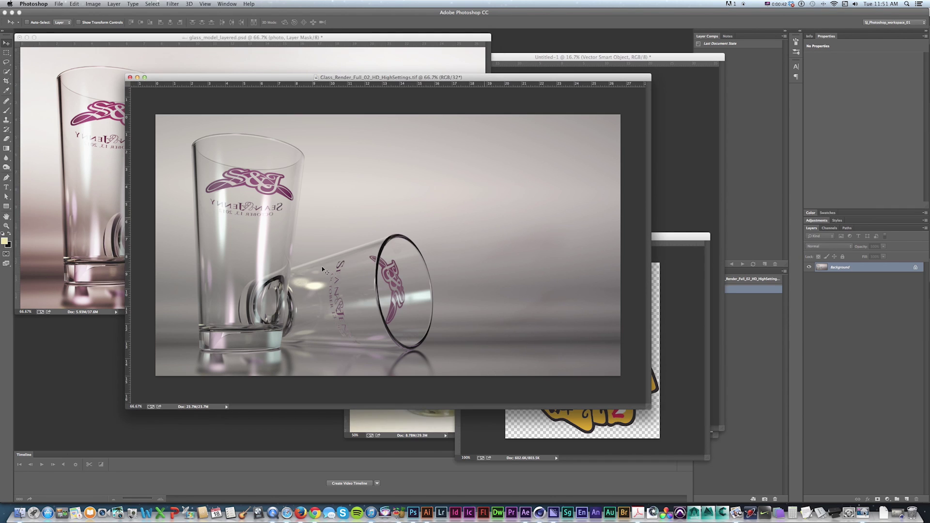
Open Glass_Render_Full_01.tif from the _Still_Renders folder in Photoshop and copy the whole image
key("super+Tab")
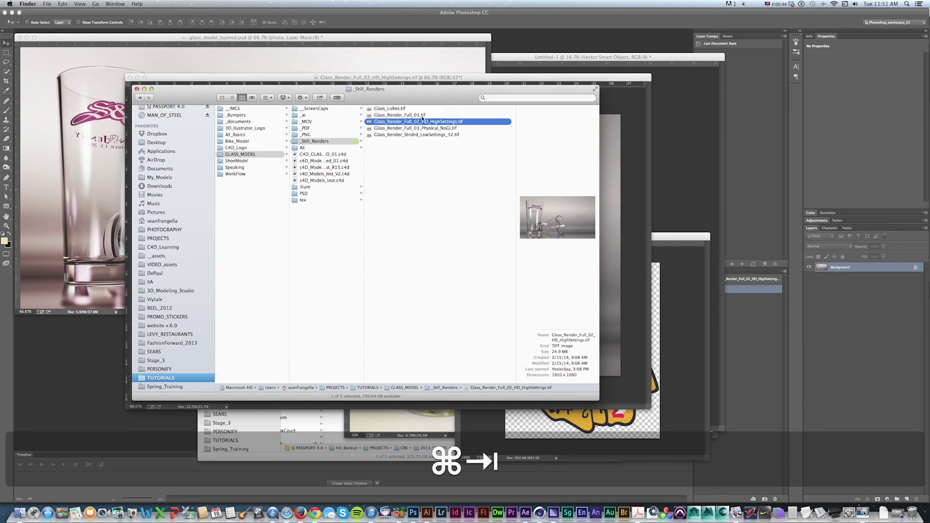
double_click(400, 116)
key("super+a")
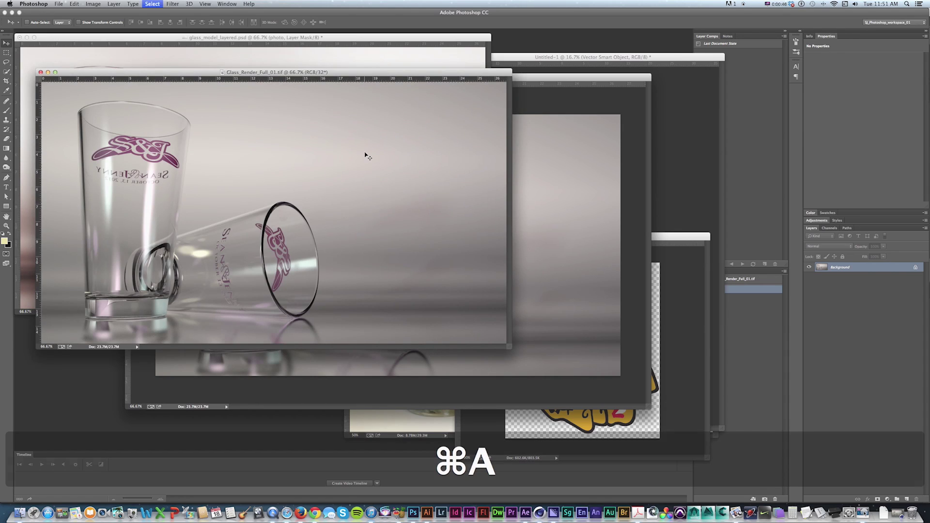
key("super+c")
left_click(536, 170)
key("m")
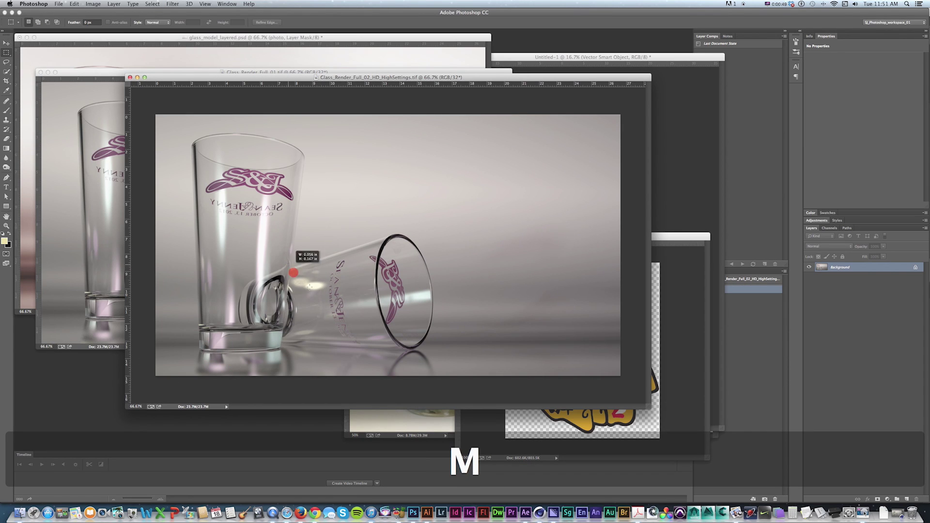
key("super+d")
Copy the entire Glass_Render_Full_01.tif image again and paste it into Glass_Render_Full_02_HD_HighSettings.tif as a new layer
left_click(86, 178)
key("super+a")
key("super+c")
left_click(541, 213)
key("super+v")
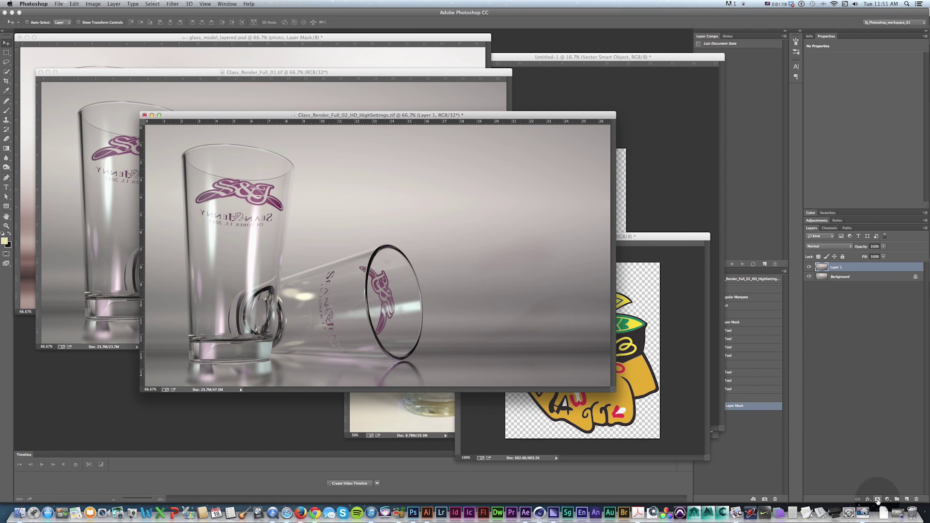
Add a mask to the pasted layer, brush it at 25% opacity over the glare near the lying glass's base, and invert the mask
left_click(878, 500)
key("z")
left_click(327, 274)
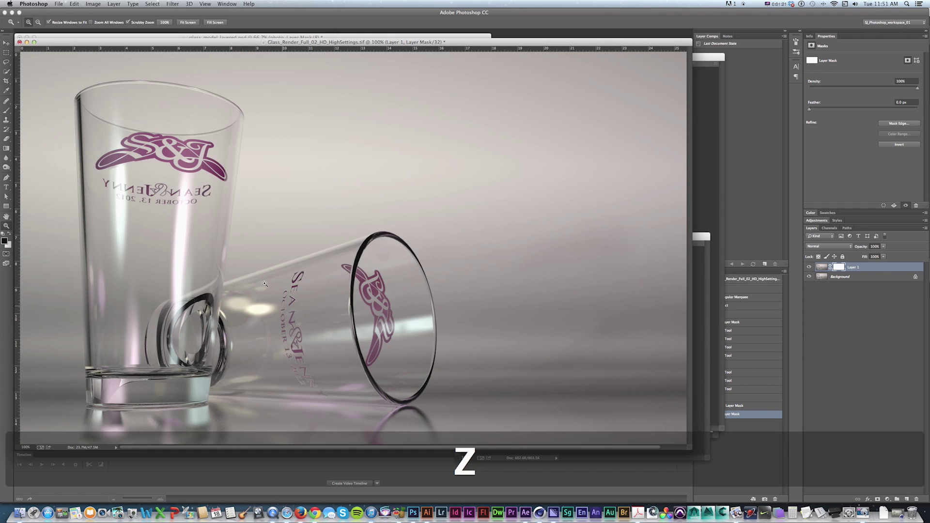
key("b")
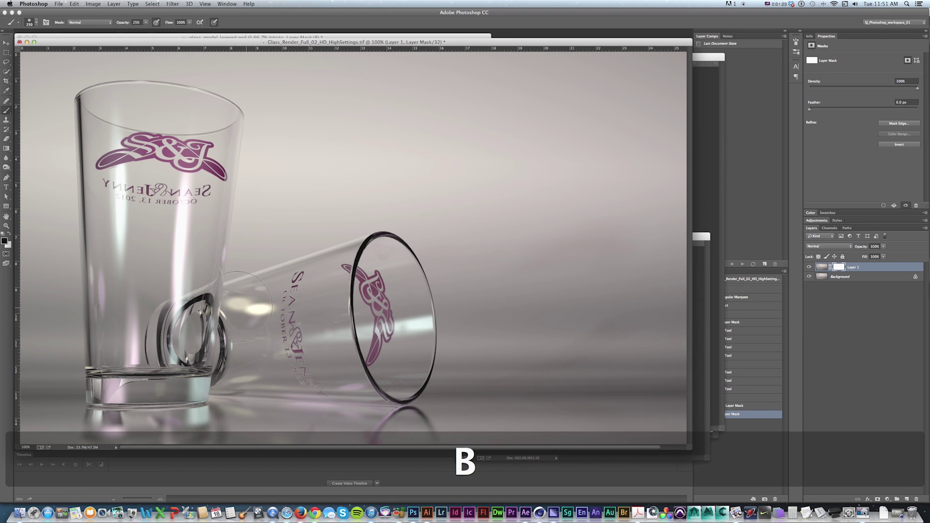
left_click(243, 296)
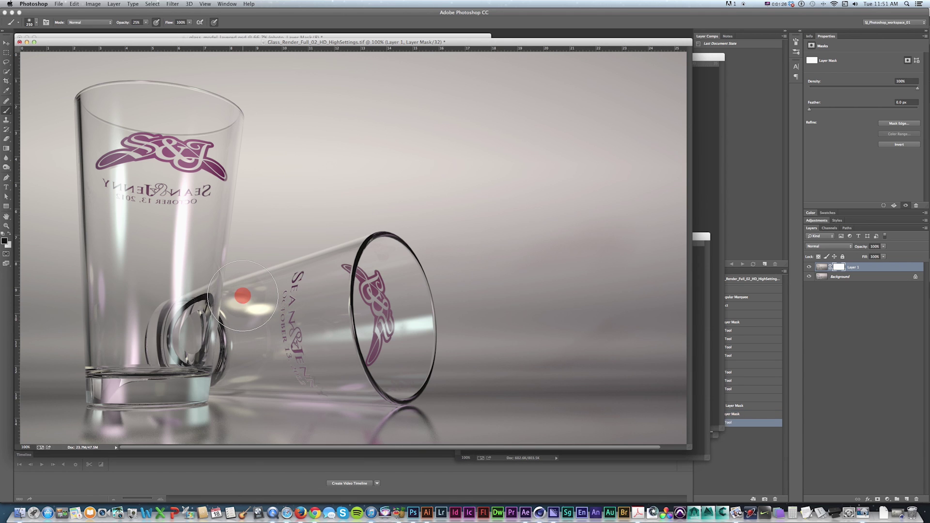
left_click(243, 296)
left_click(243, 296)
left_click(243, 296)
left_click(243, 297)
left_click(243, 296)
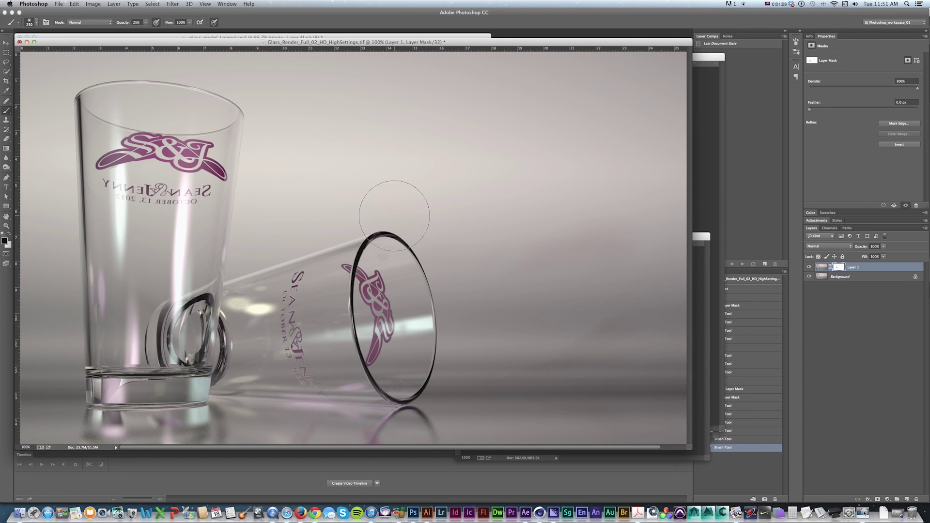
key("v")
key("super+i")
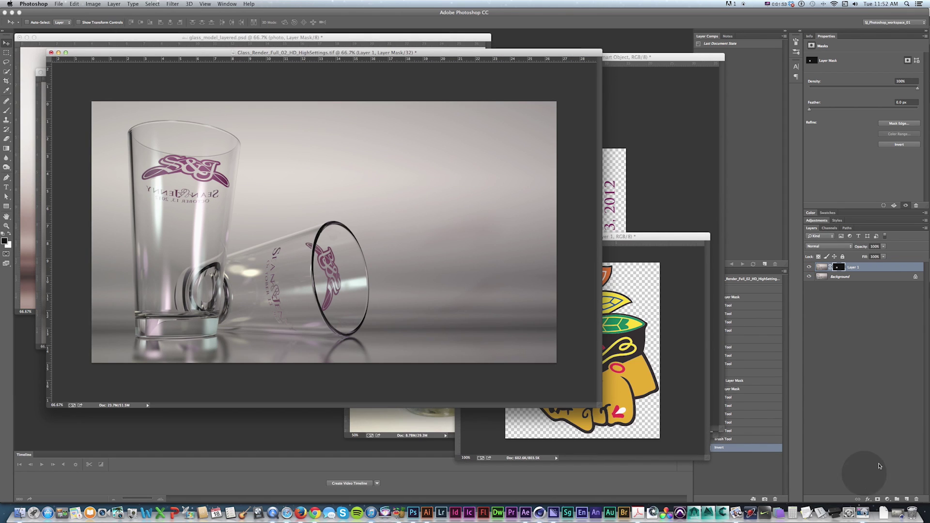
Convert the image to 16 bits per channel without merging the layers
left_click(115, 3)
left_click(112, 12)
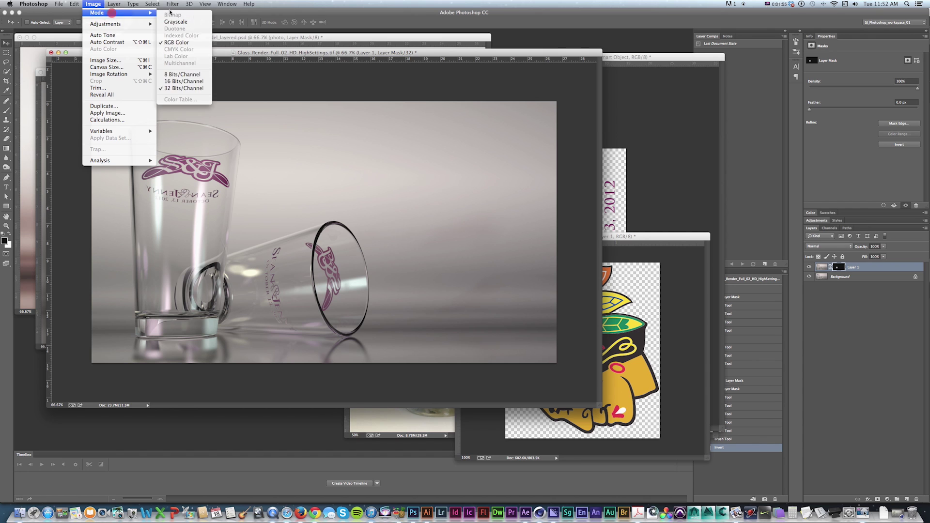
left_click(182, 74)
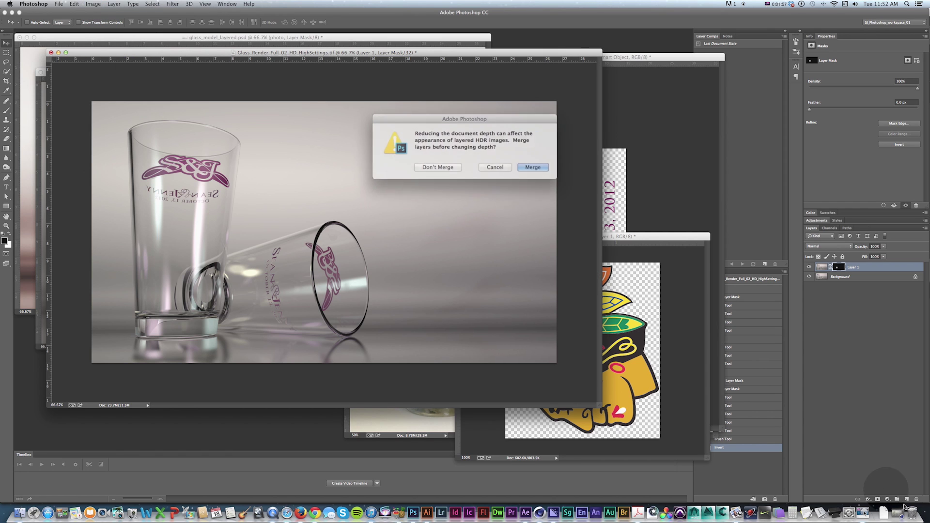
left_click(445, 166)
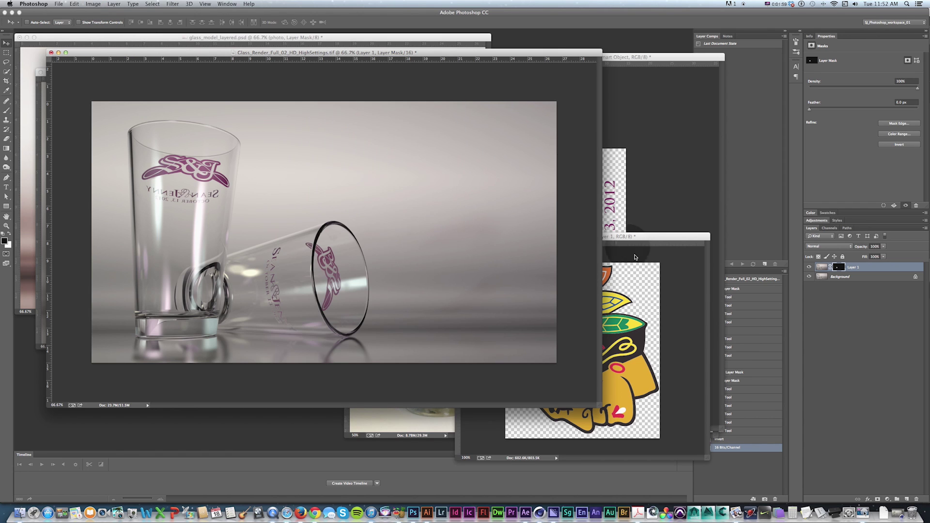
Add a Curves adjustment with a contrast S-curve, lowering the shadows and raising input 160 to output 185, and compare before and after
left_click(888, 499)
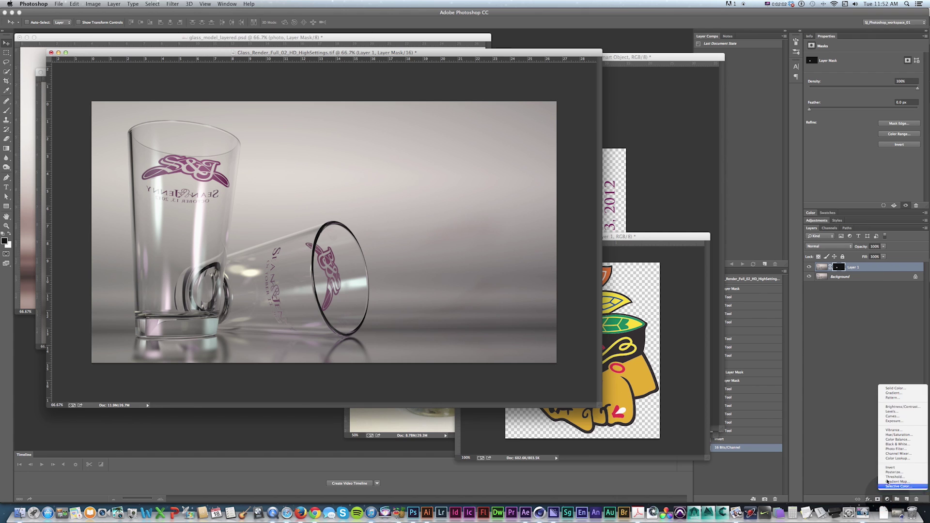
left_click(882, 427)
left_click_drag(857, 137, 856, 140)
left_click_drag(883, 108, 882, 103)
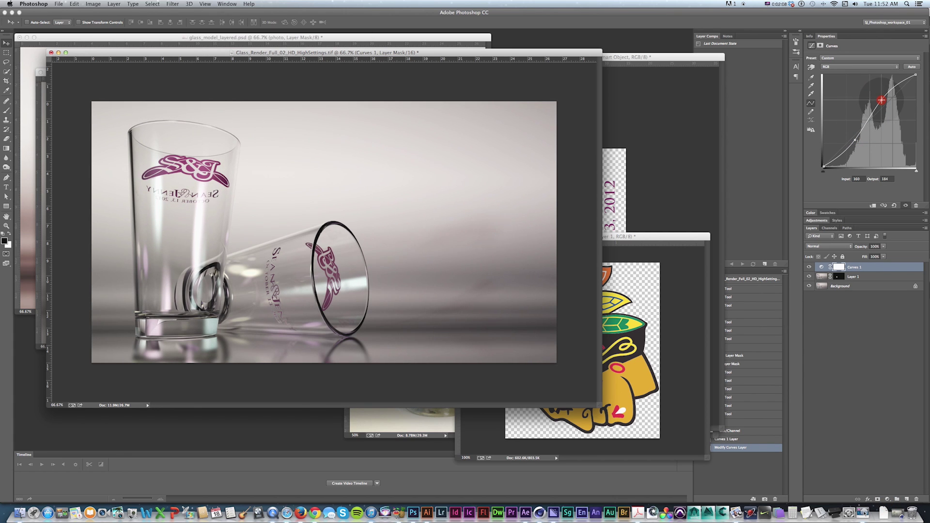
left_click(809, 267)
left_click(809, 267)
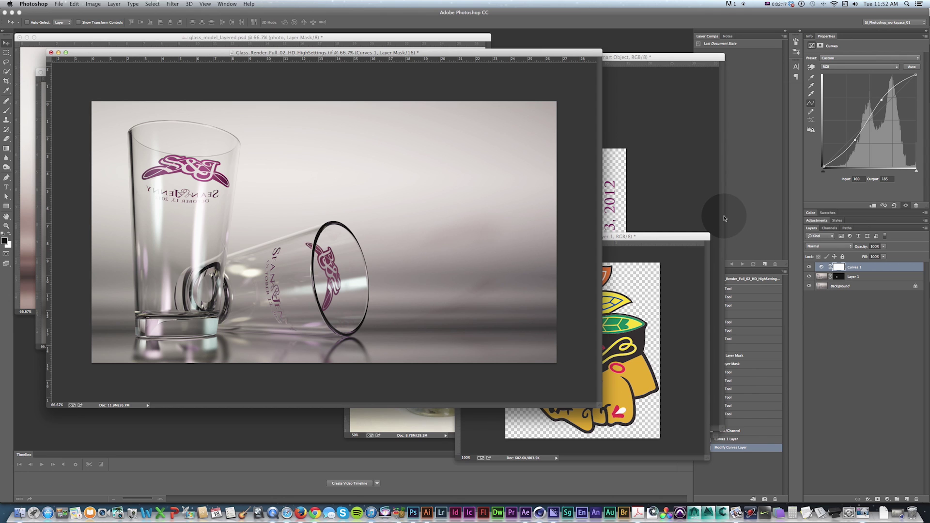
Duplicate the Curves layer and brighten the copy, raising input 54 to output 119 and the black point to output 27
key("v")
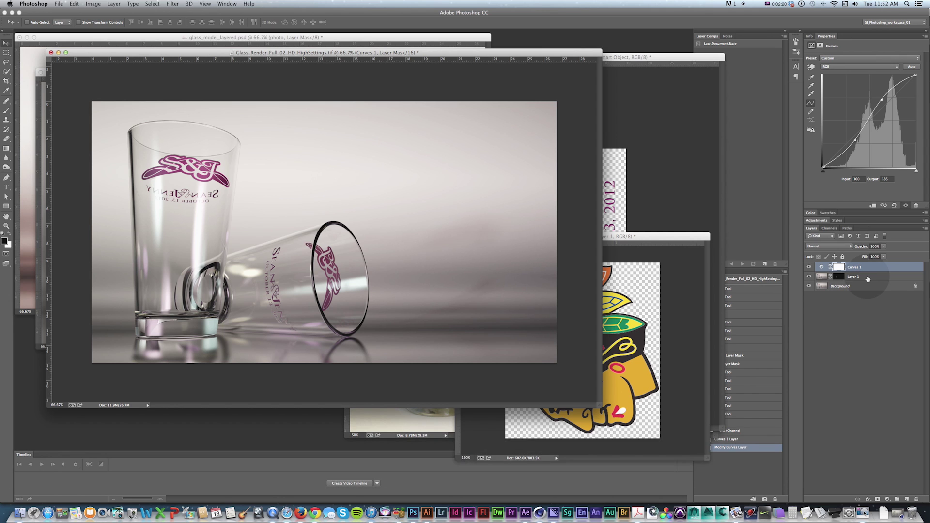
key("super+j")
left_click_drag(872, 103, 843, 124)
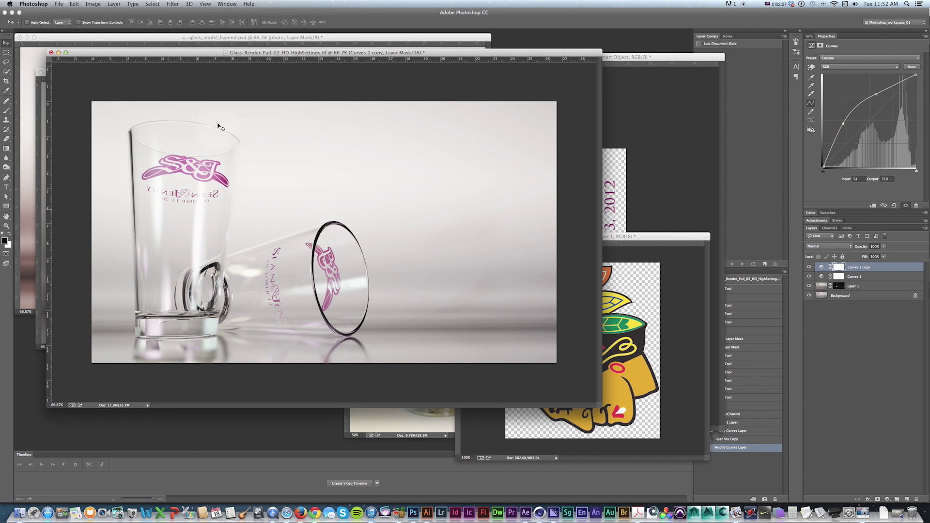
left_click(822, 160)
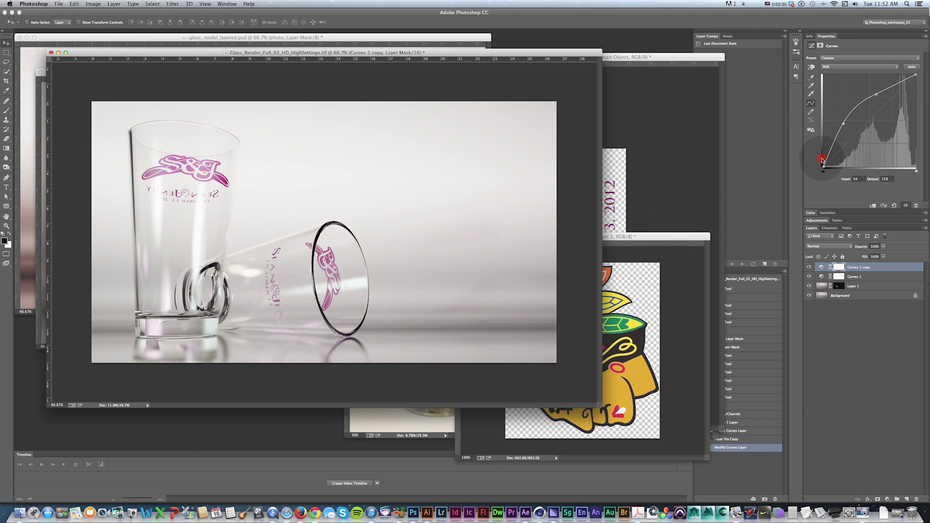
left_click_drag(824, 166, 823, 158)
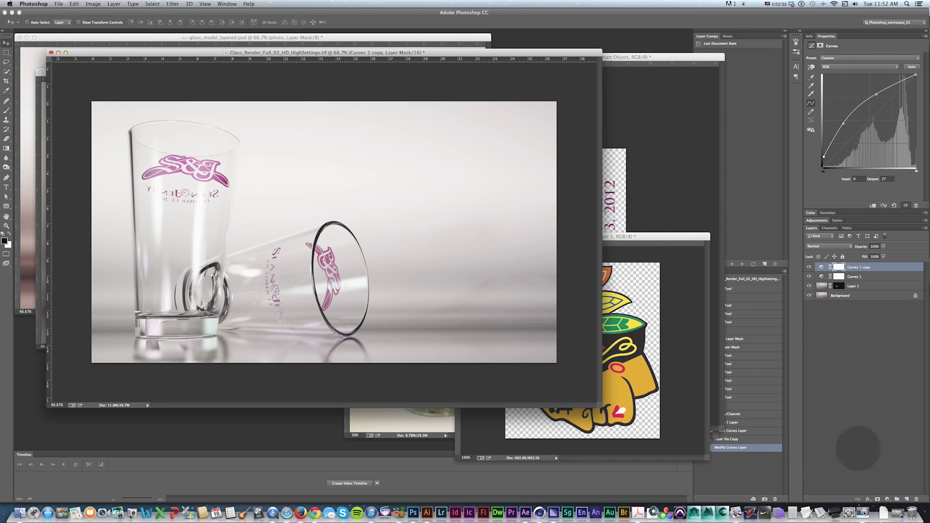
Mask the brightening Curves copy with a horizontal black-to-white gradient so it only lightens the right side of the image
left_click(839, 267)
key("b")
key("g")
key("super+z")
key("super+z")
left_click_drag(349, 258, 390, 258, "shift")
left_click_drag(475, 261, 472, 256, "shift")
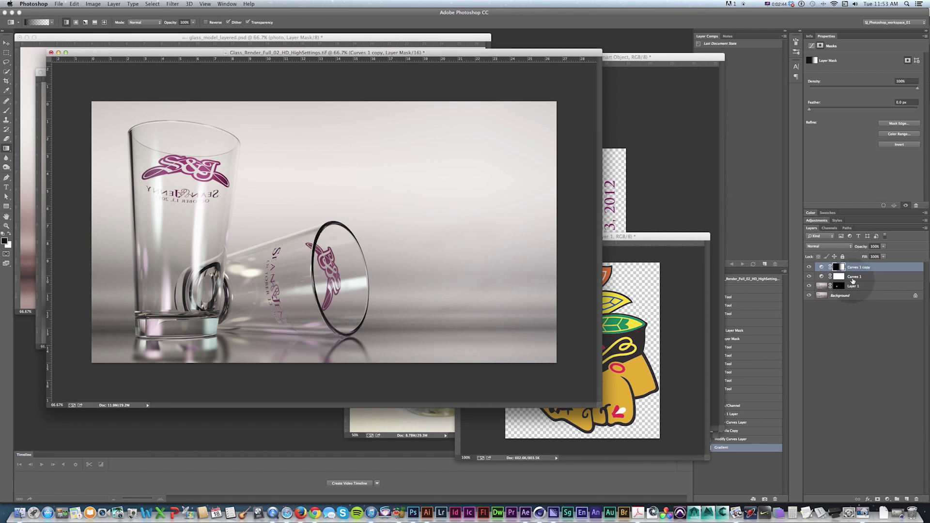
Duplicate the gradient-masked Curves layer at 50% opacity and compare the image with the adjustments off and on
key("v")
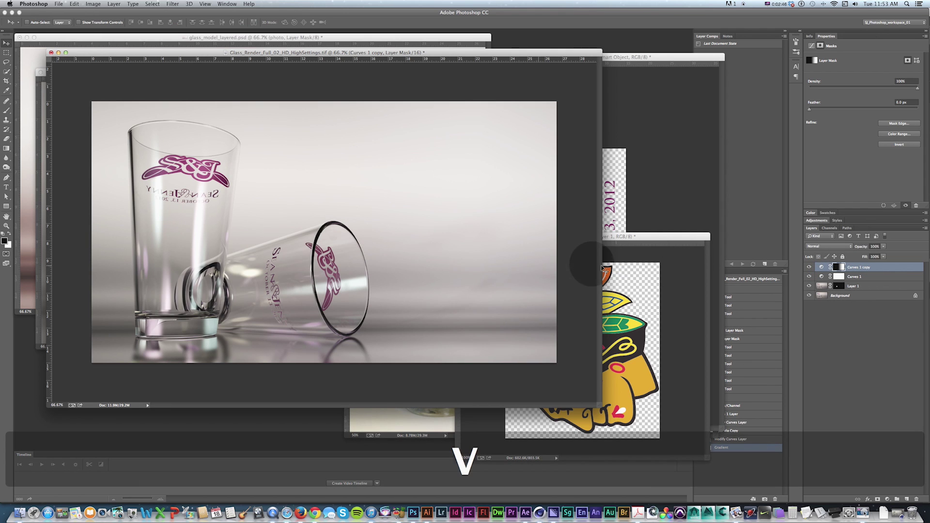
key("super+j")
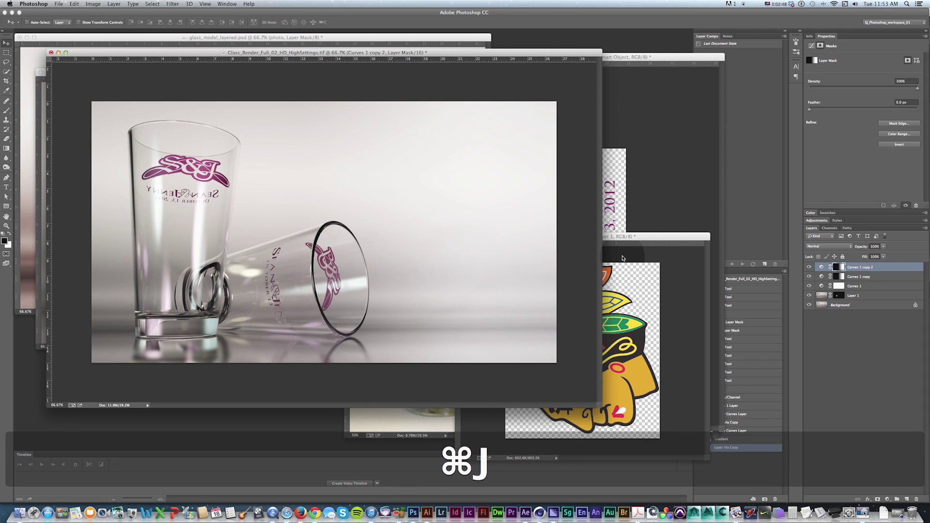
key("v")
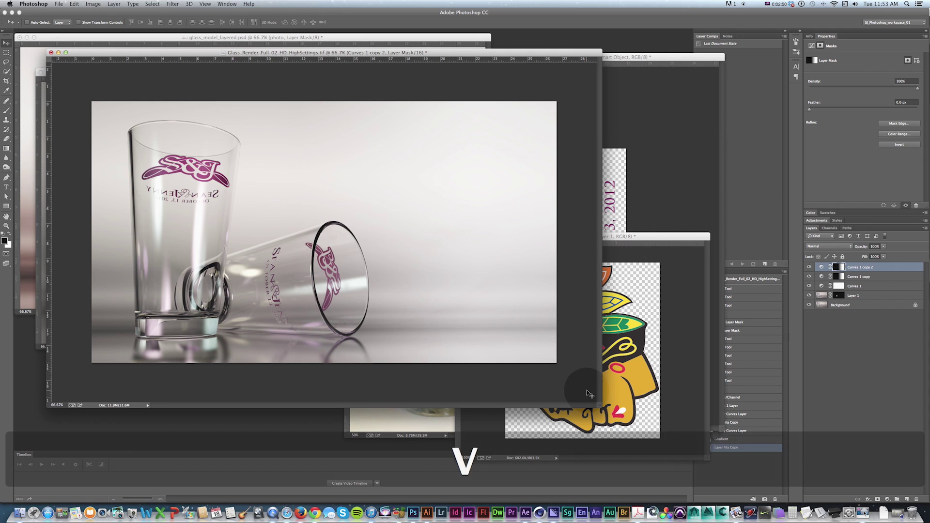
left_click_drag(586, 373, 589, 393)
key("5")
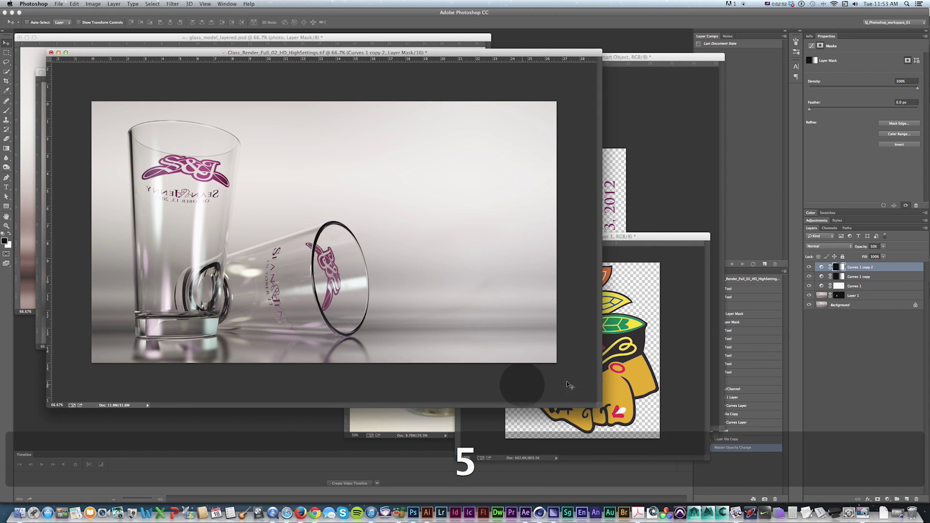
key("v")
left_click_drag(600, 406, 641, 436)
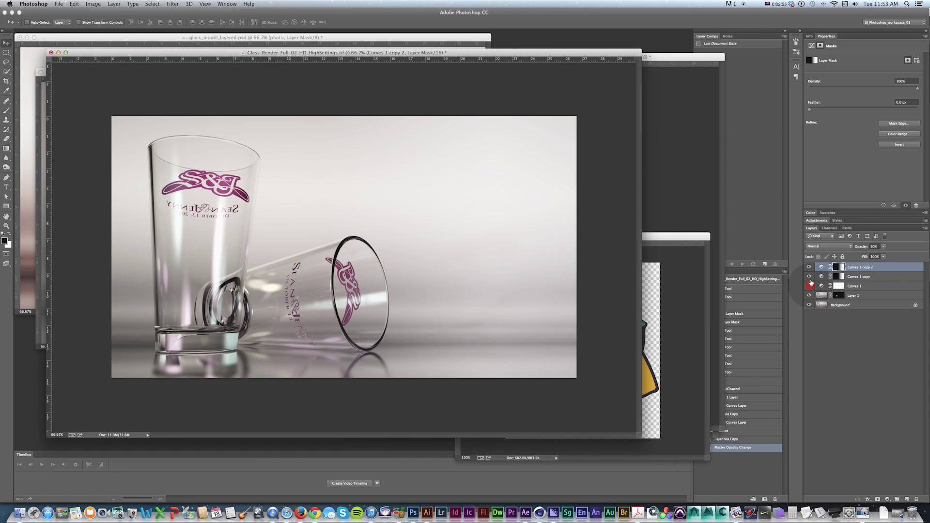
mouse_move(809, 267)
left_mouse_down()
mouse_move(810, 286)
mouse_move(809, 277)
left_mouse_up()
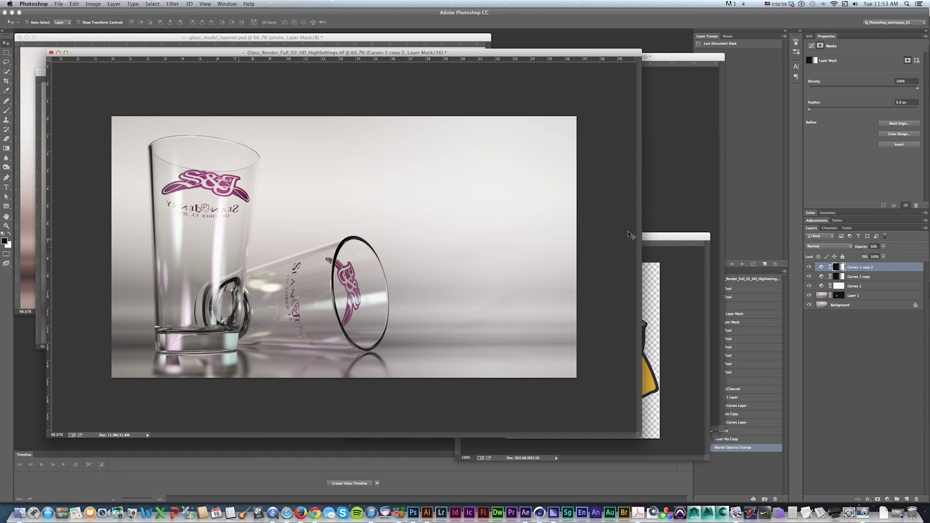
Add another Curves adjustment and raise the red channel's midtones from input 107 to output 128
left_click(887, 501)
left_click(889, 425)
left_click(836, 67)
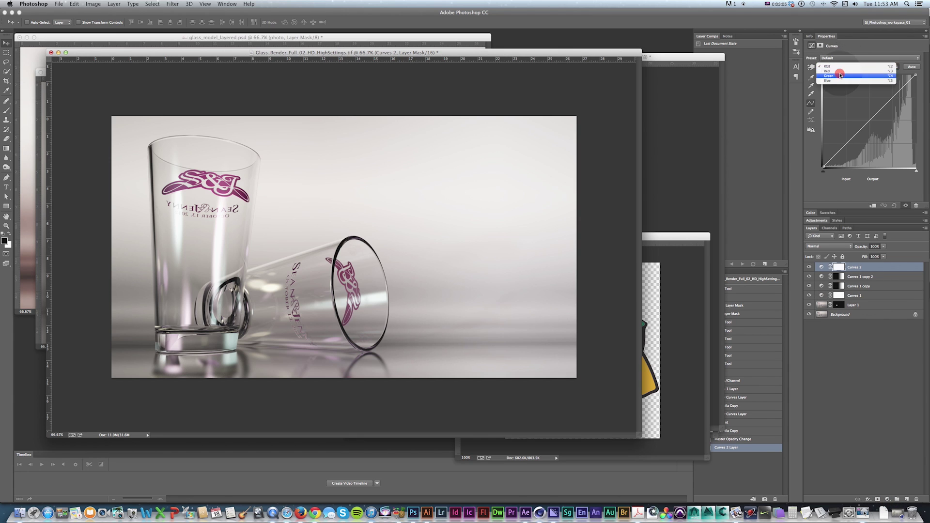
left_click(827, 71)
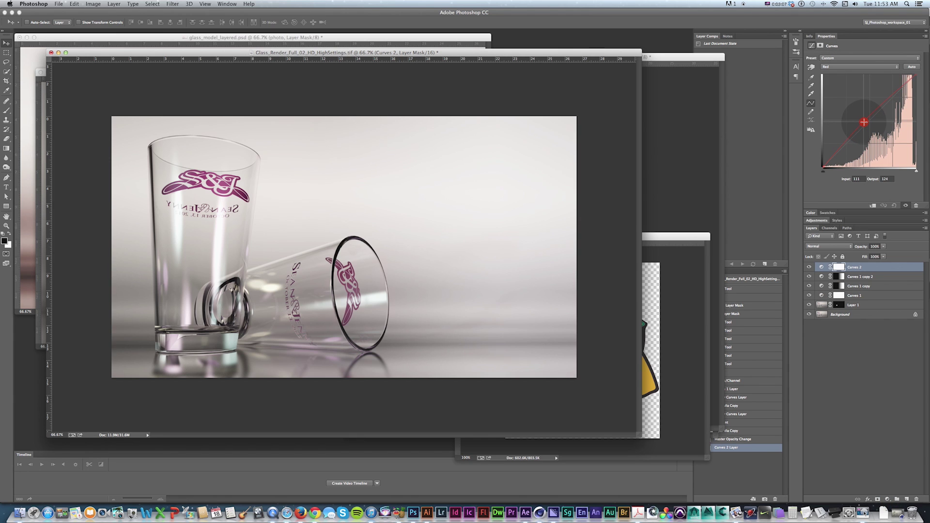
left_click(864, 122)
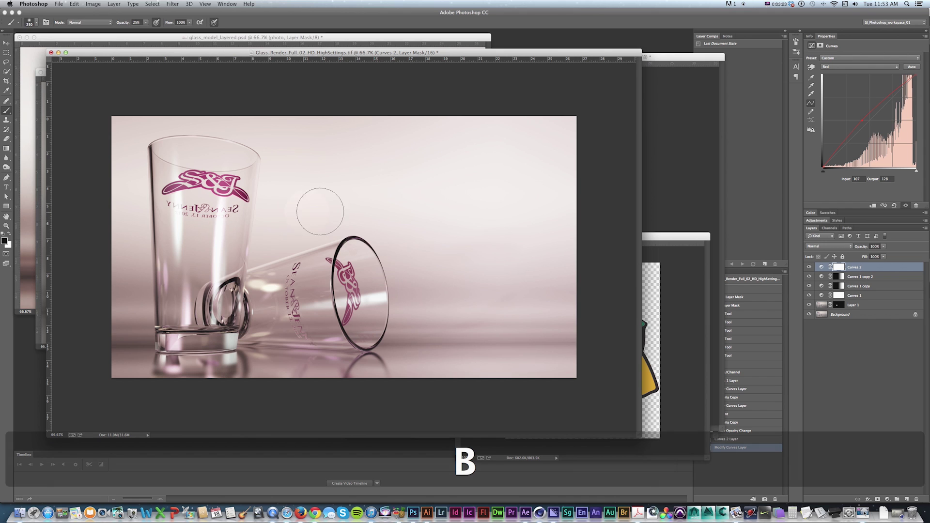
Mask the red tint out of the right and central background with an enlarged black brush, raising its opacity to 100%
key("bracketright")
key("bracketright")
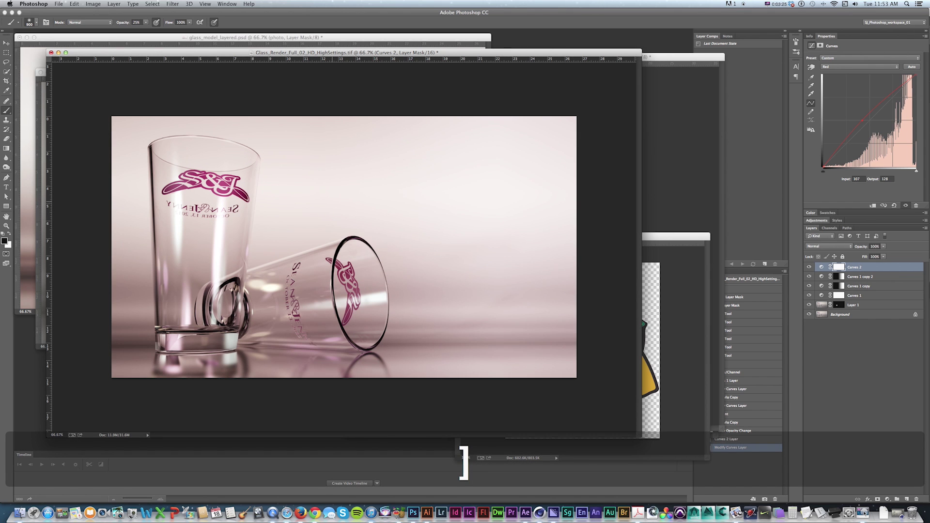
left_click(539, 323)
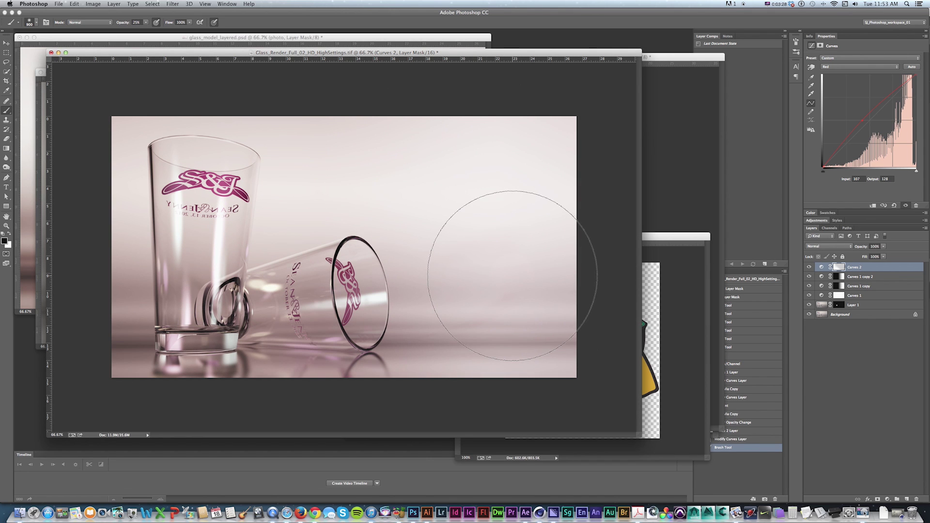
key("KP_0")
left_click(550, 344)
left_click(311, 225)
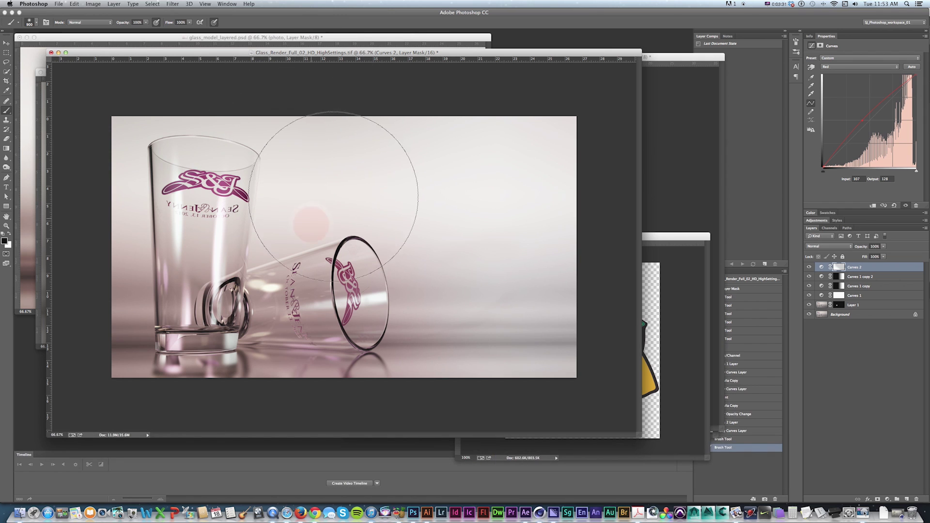
key("super+z")
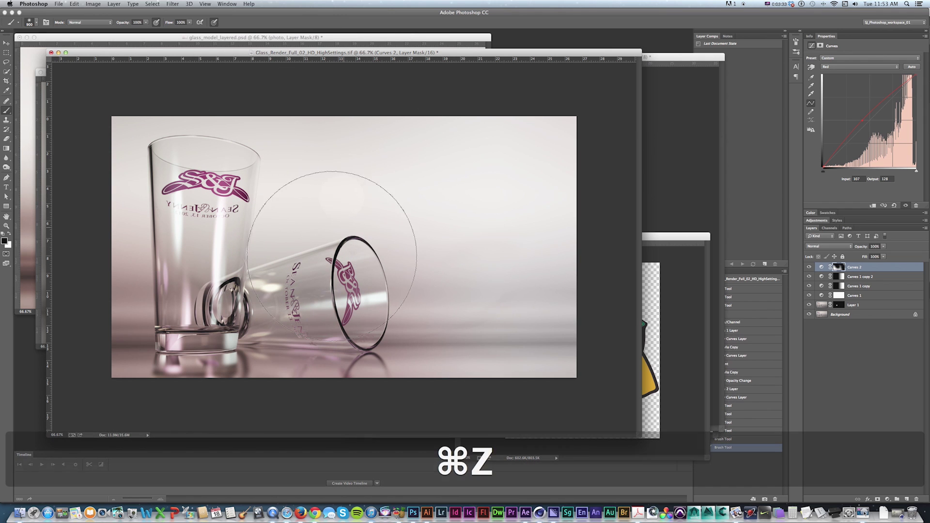
Paint the tint's mask white around the glasses and lower right corner, and black again over the background above the lying glass
left_click(168, 312)
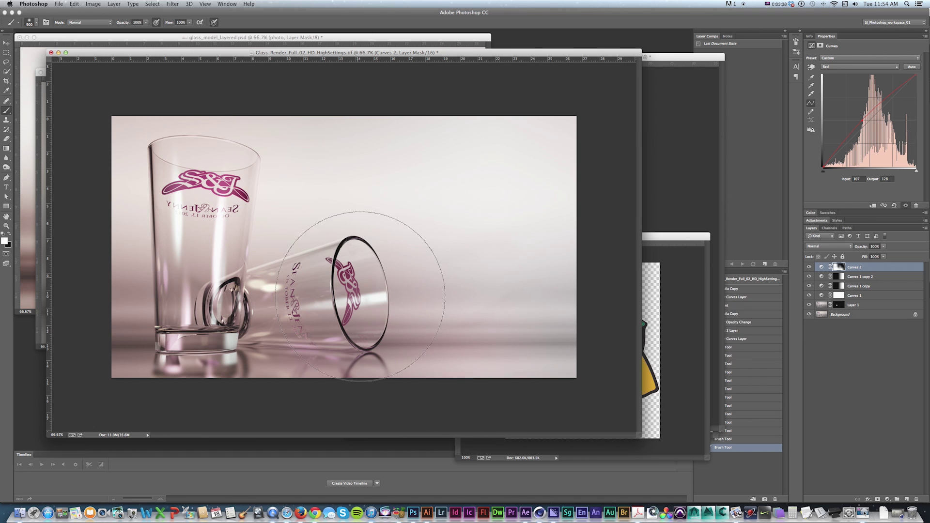
left_click_drag(355, 287, 585, 391)
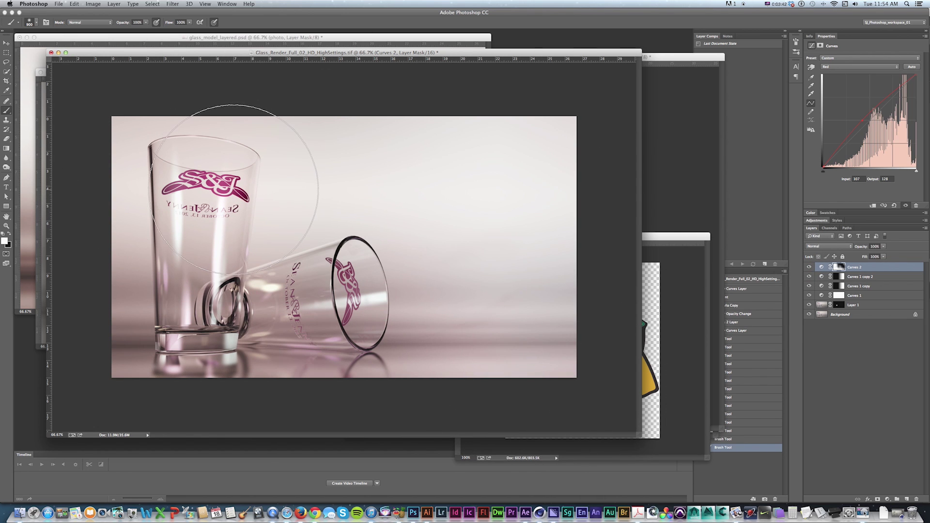
key("shift+x")
left_click_drag(340, 229, 352, 233)
key("t")
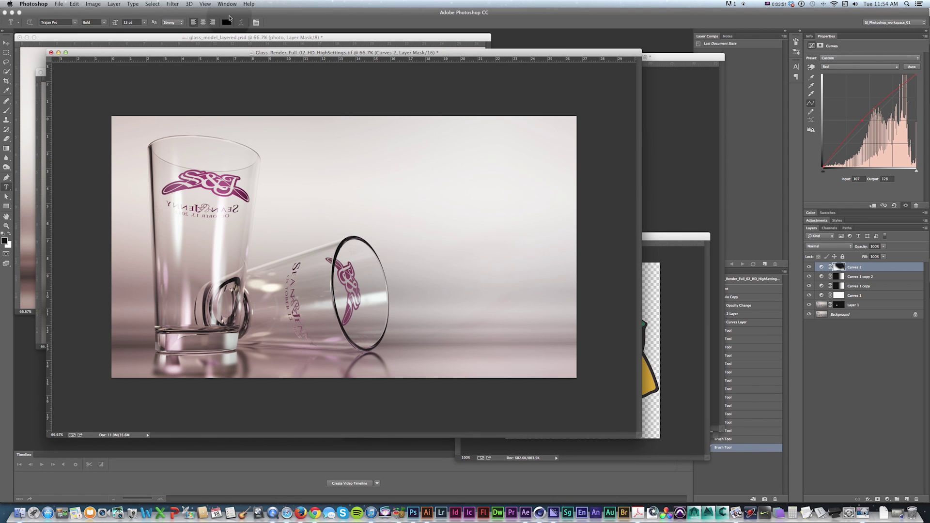
left_click(226, 22)
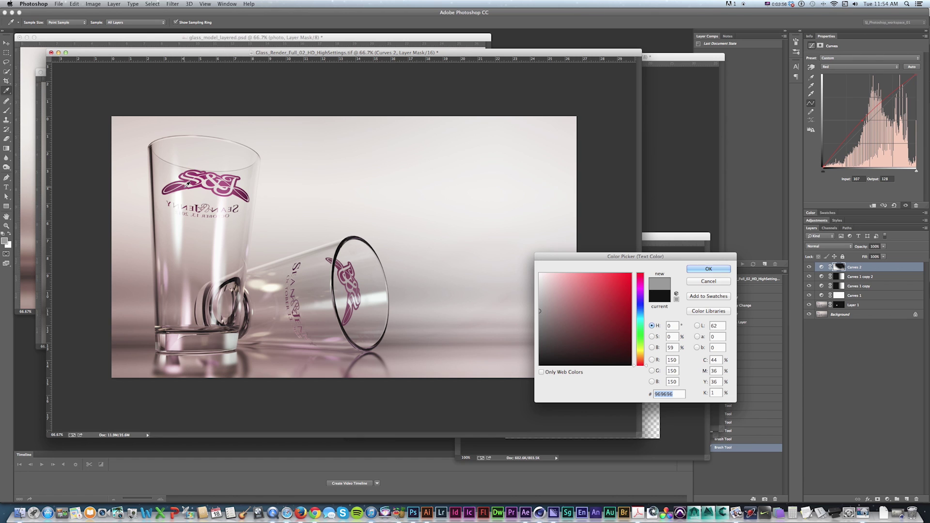
key("Escape")
key("v")
Add the text "husband of" in black Trajan Pro Bold to the empty background right of the glasses and scale it to about 61 pt
left_click(907, 384)
key("t")
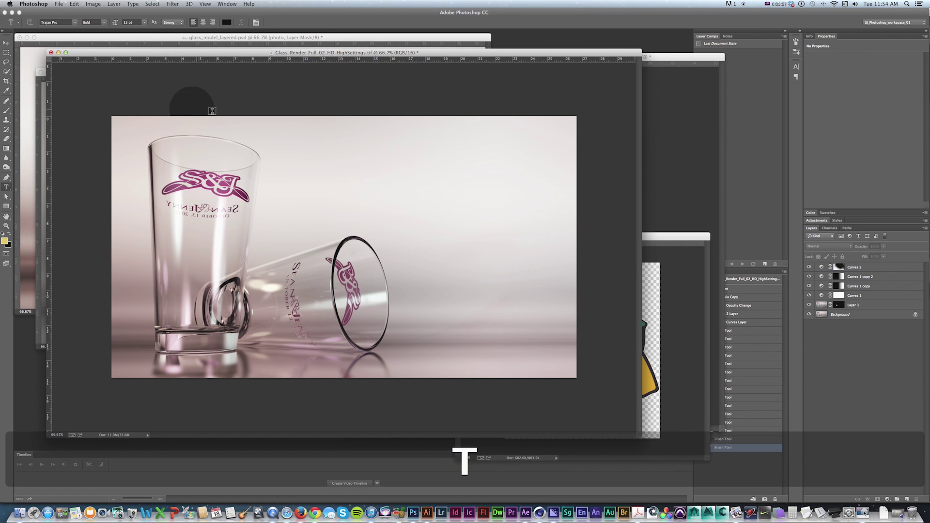
left_click(420, 182)
type("Melissa")
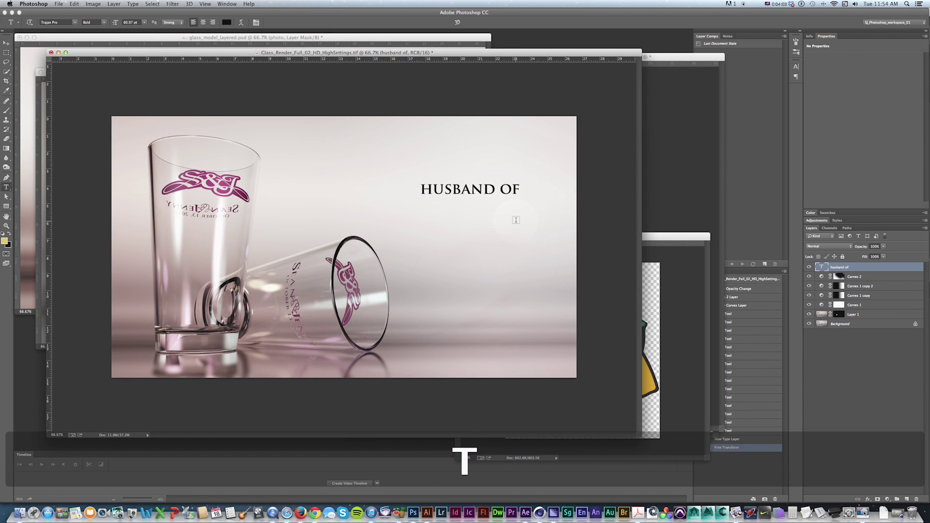
Recolor the "husband of" text to the logo's purple, #9b4d74, and add "the year" as a second line
key("super+a")
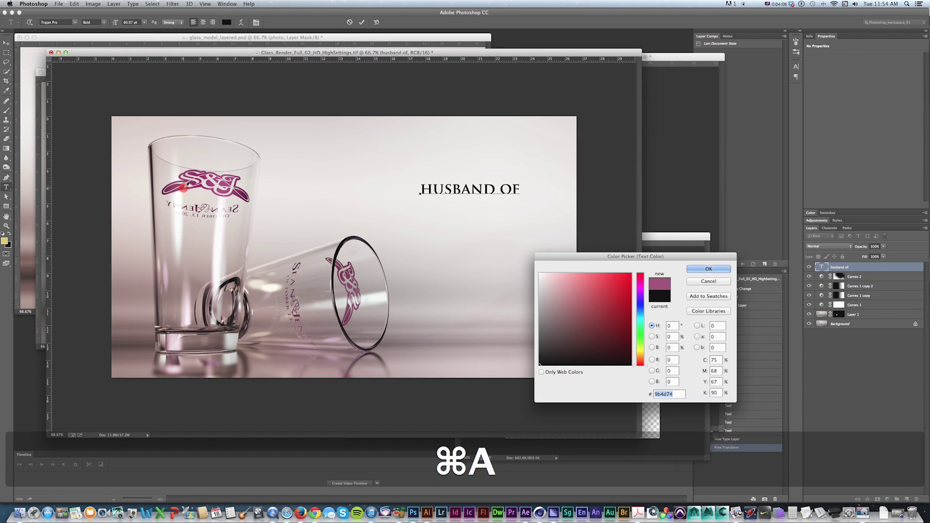
key("Return")
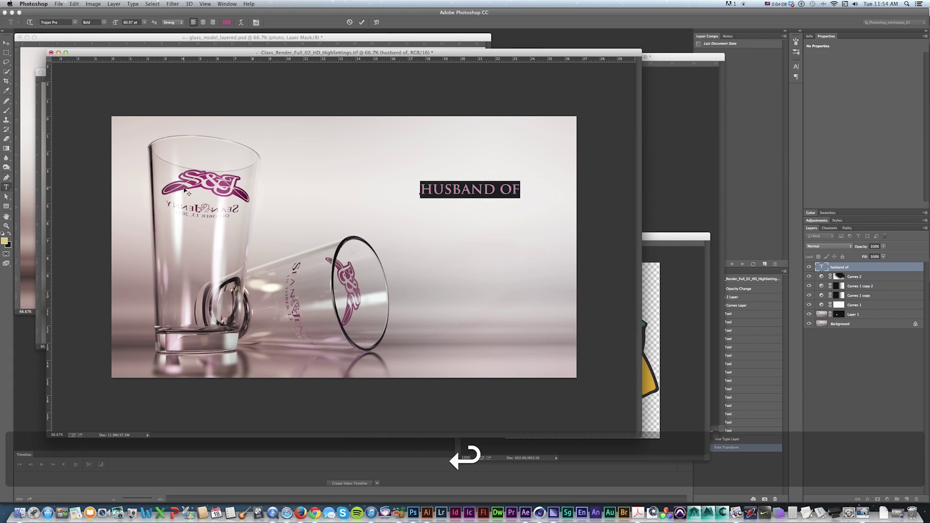
key("Right")
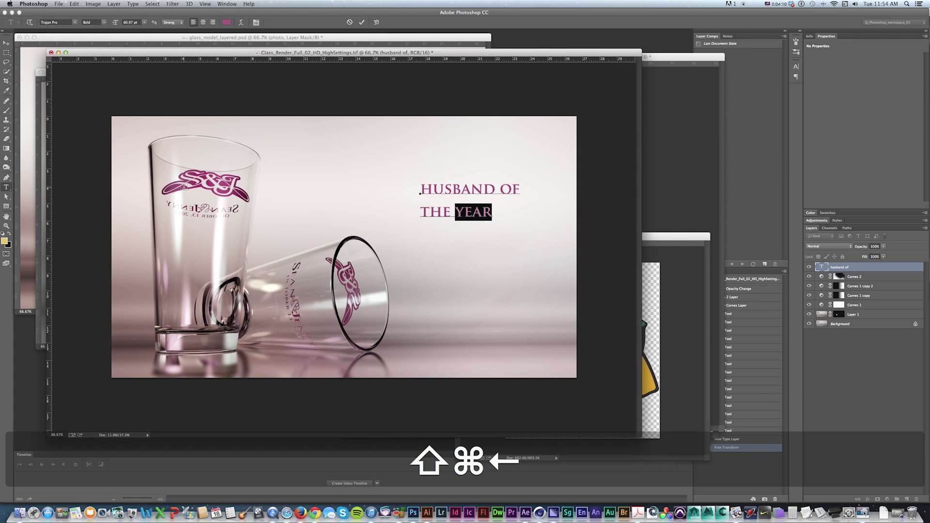
Enlarge the second text line, "the year", to about 85 pt so it matches the width of the first line
key("shift+super+Left")
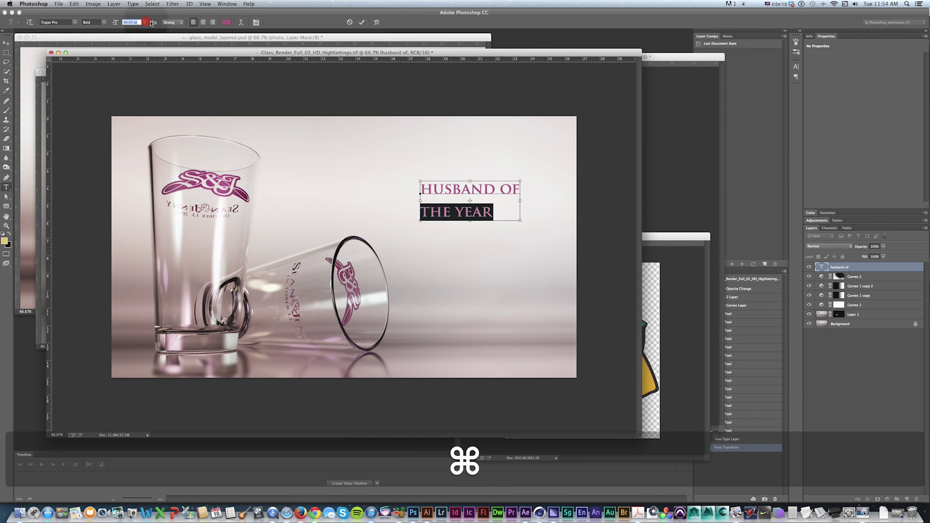
left_click_drag(127, 24, 142, 25, "super")
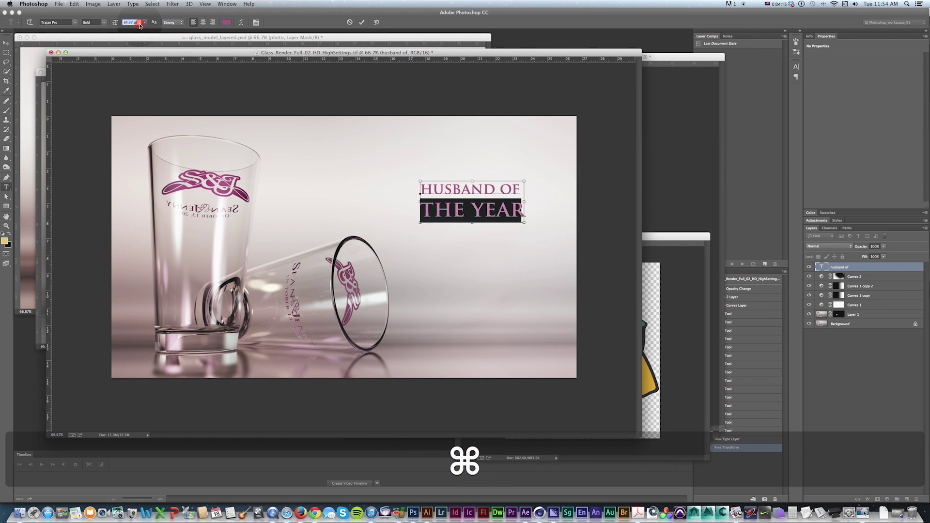
key("super+Return")
key("v")
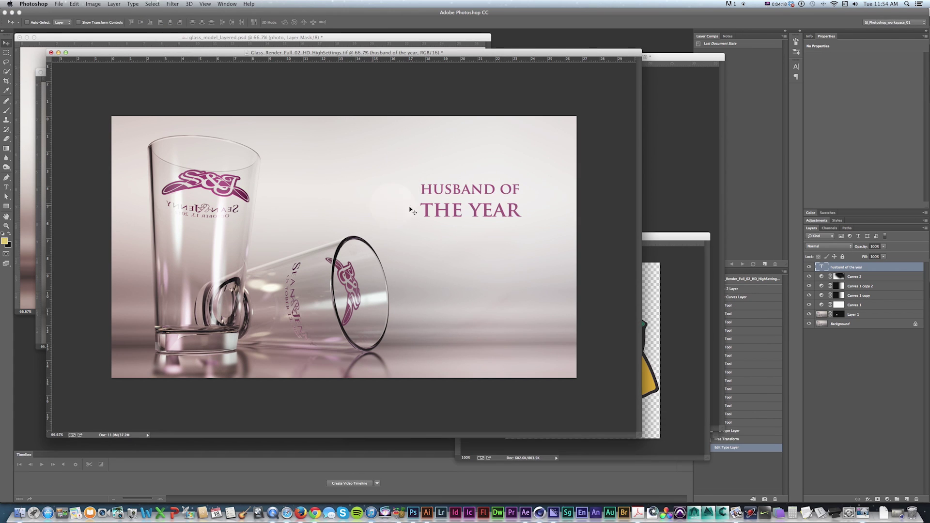
Recolor only the line "the year" to a darker purple, about #892f5d
key("t")
triple_click(418, 210)
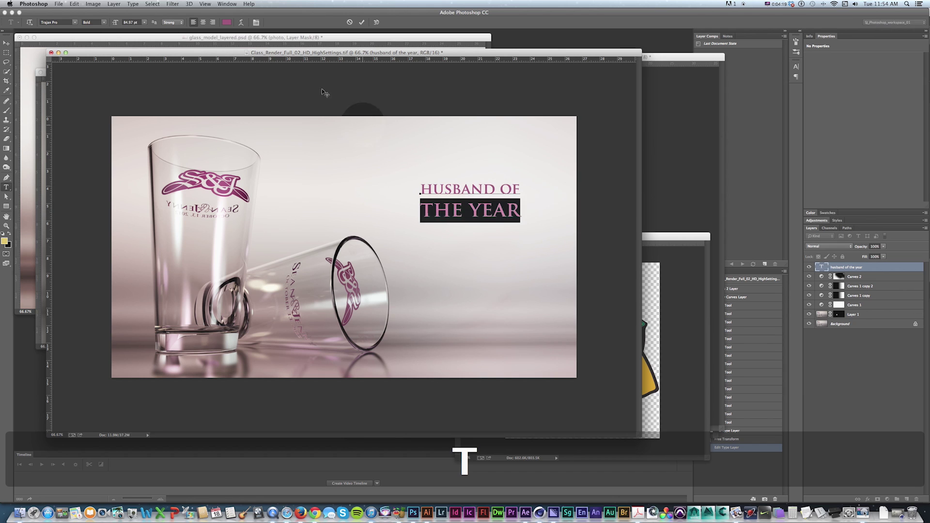
left_click(226, 22)
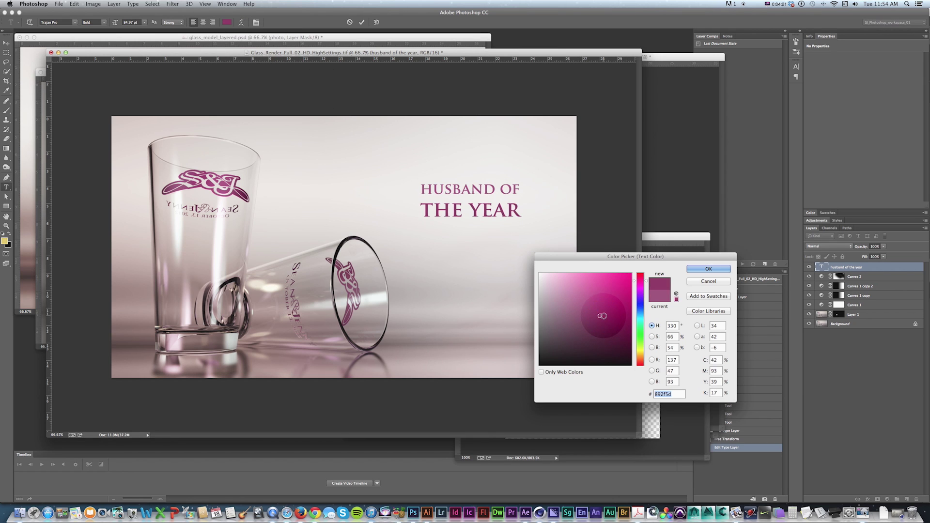
key("Return")
Scale the two-line text up proportionally about its center to fill more of the empty background right of the glasses
key("super+z")
left_click(551, 249)
key("t")
key("super+t")
left_click_drag(556, 161, 548, 154, "alt+shift")
key("Return")
Tighten the leading between the two text lines and nudge the text layer slightly down
key("t")
left_click(512, 171)
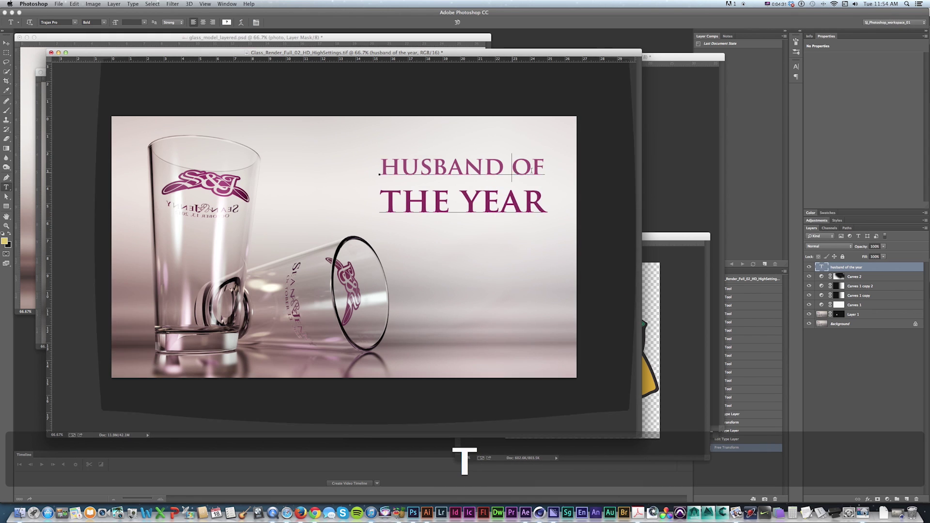
key("super+a")
key("alt+Up")
key("alt+Up")
key("alt+Up")
key("super+Return")
key("v")
key("Down")
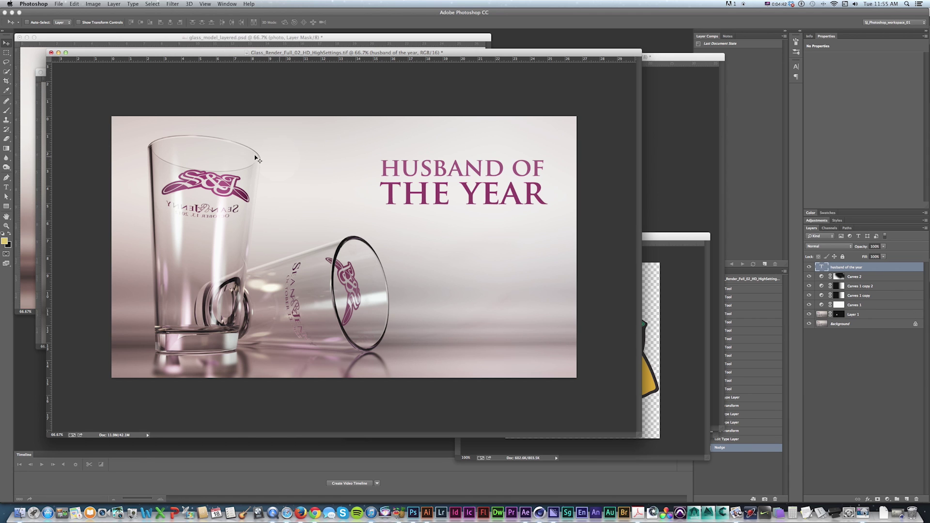
Switch to QuickTime Player and play the rendered glass animation Glass_1280.mov
key("super+Tab")
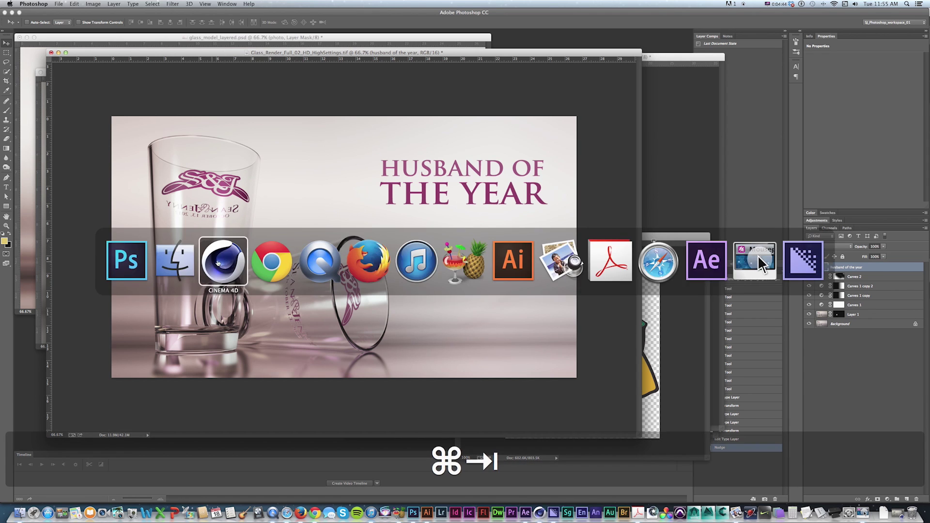
key("super+Tab")
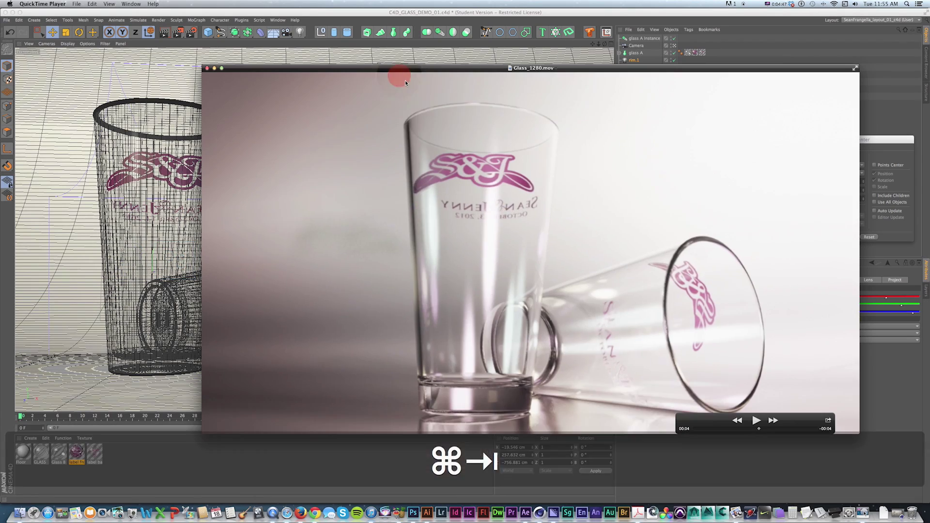
key("space")
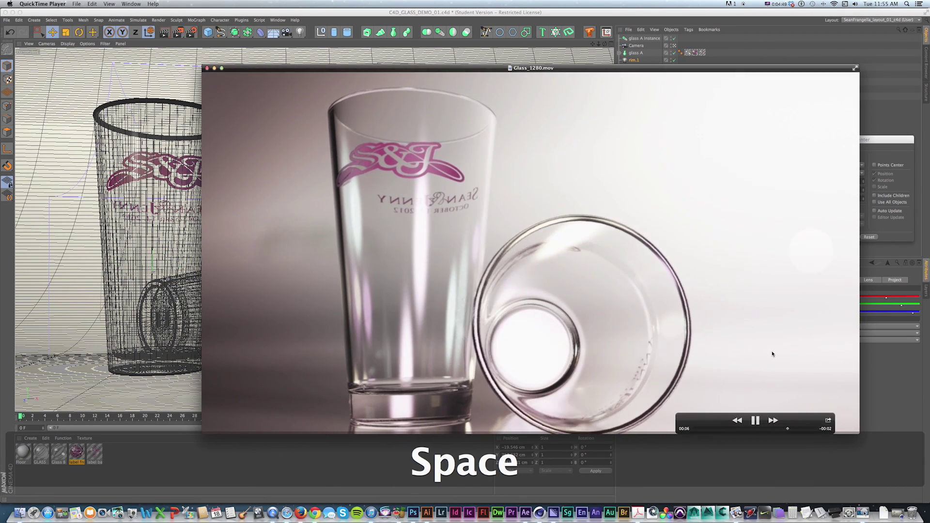